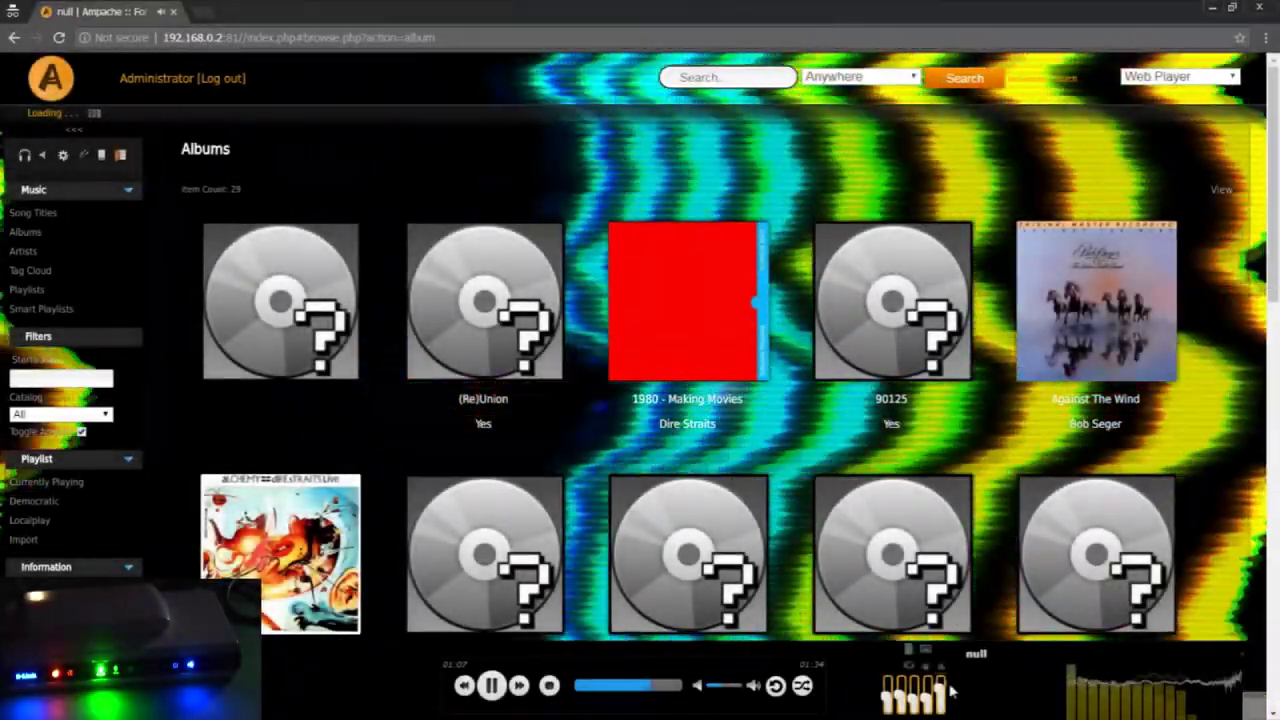
Switch Ampache to the Artists view and open Billy Joel's artist page
{"action": "left_click", "coordinate": [16, 254]}
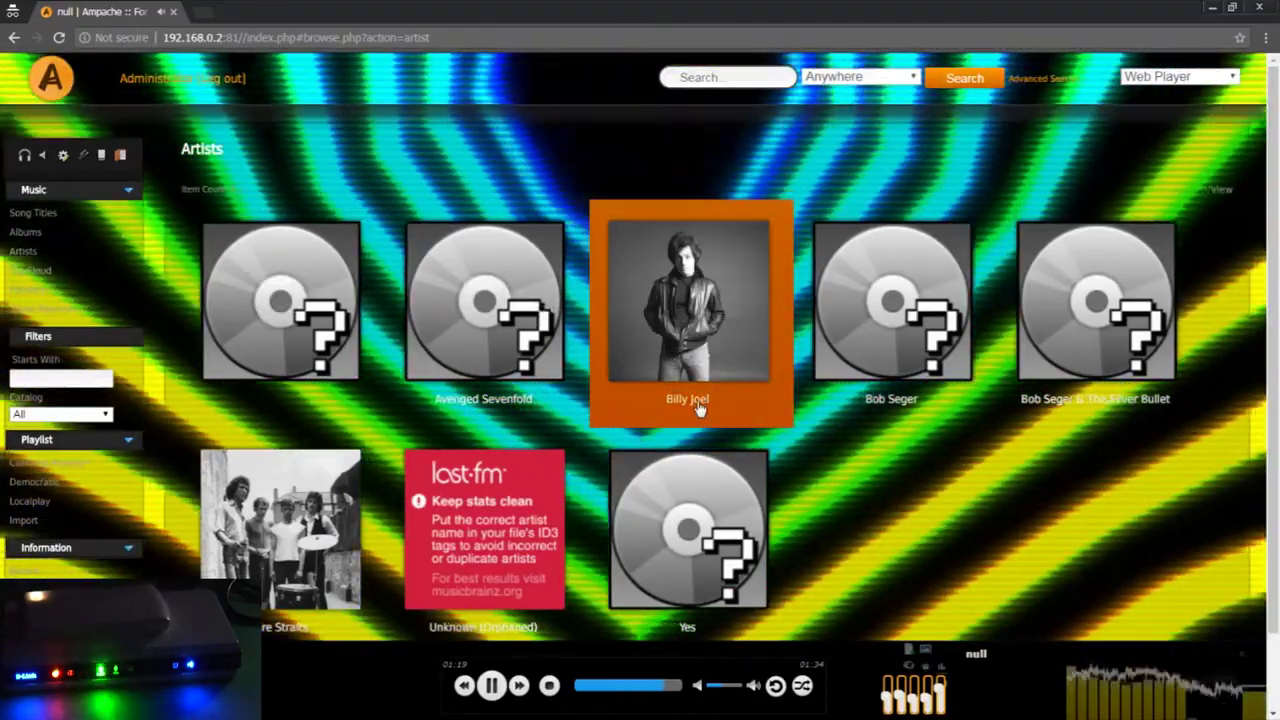
{"action": "left_click", "coordinate": [697, 404]}
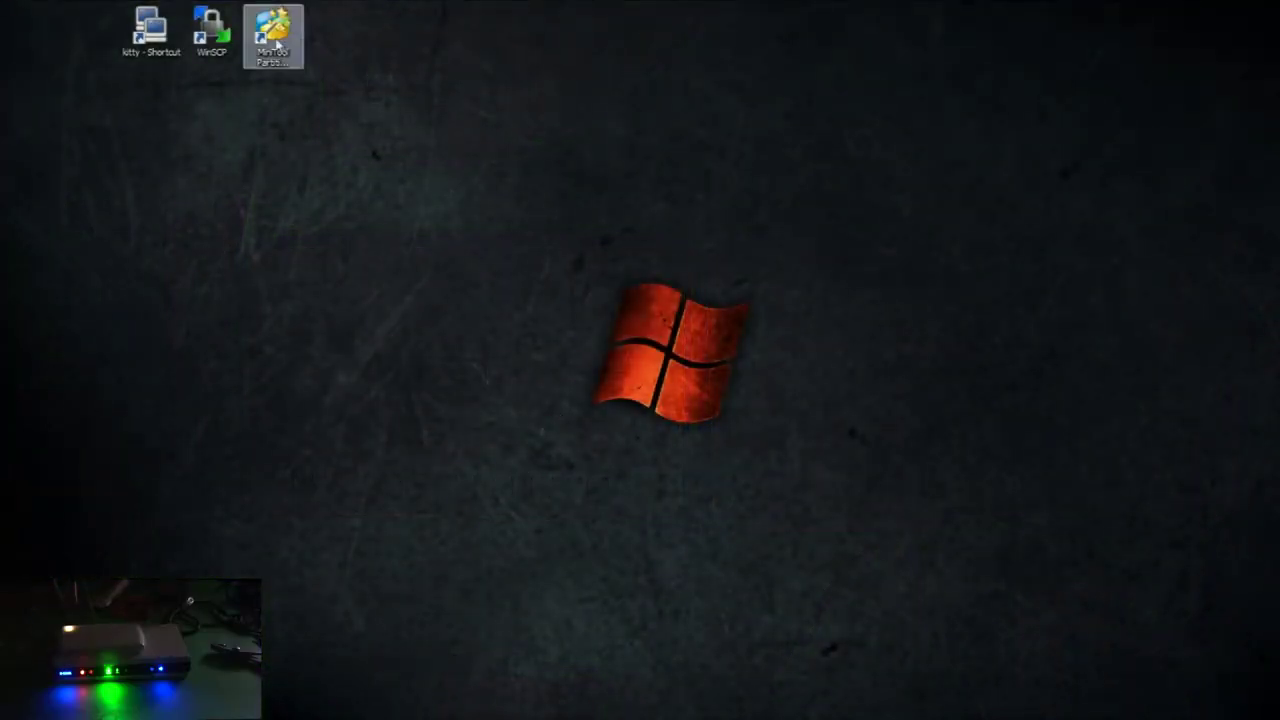
{"action": "left_click", "coordinate": [276, 43]}
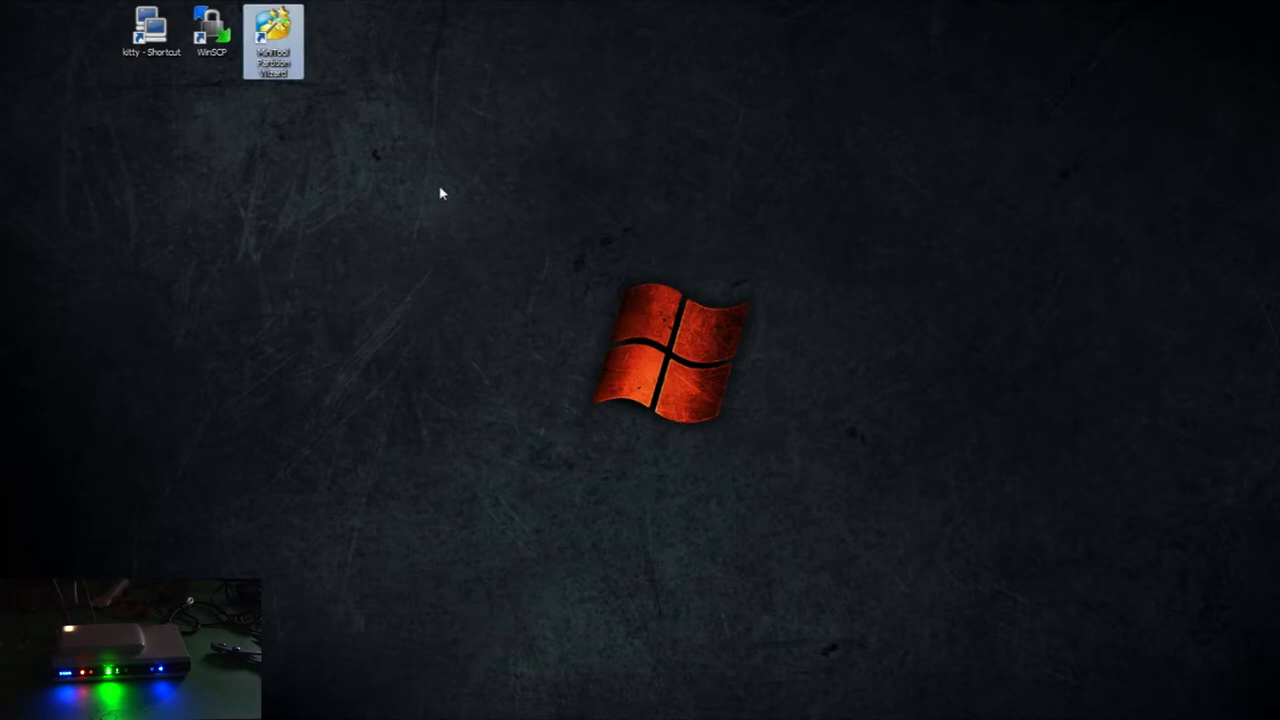
{"action": "double_click", "coordinate": [268, 42]}
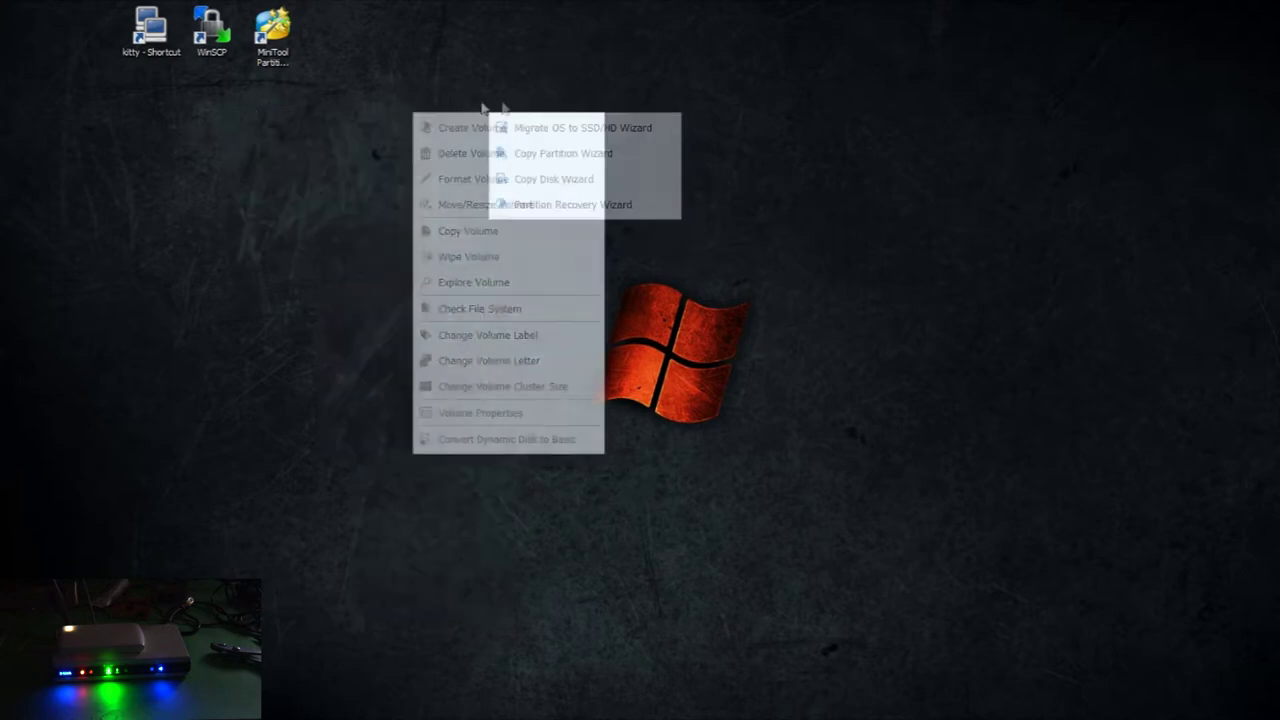
{"action": "left_click", "coordinate": [296, 232]}
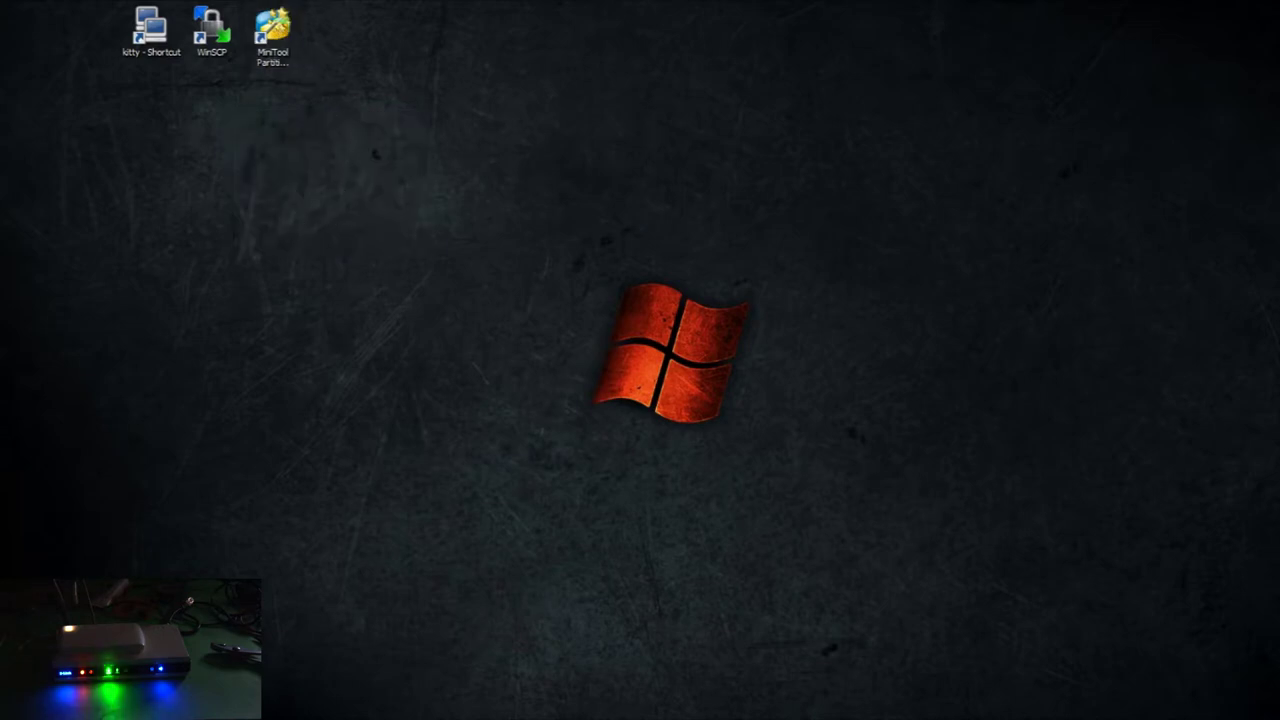
Note the partitions 5gb ext4 system, linux swap 260mb and Data NTFS 460gb, then launch KiTTY
{"action": "type", "text": "artitions"}
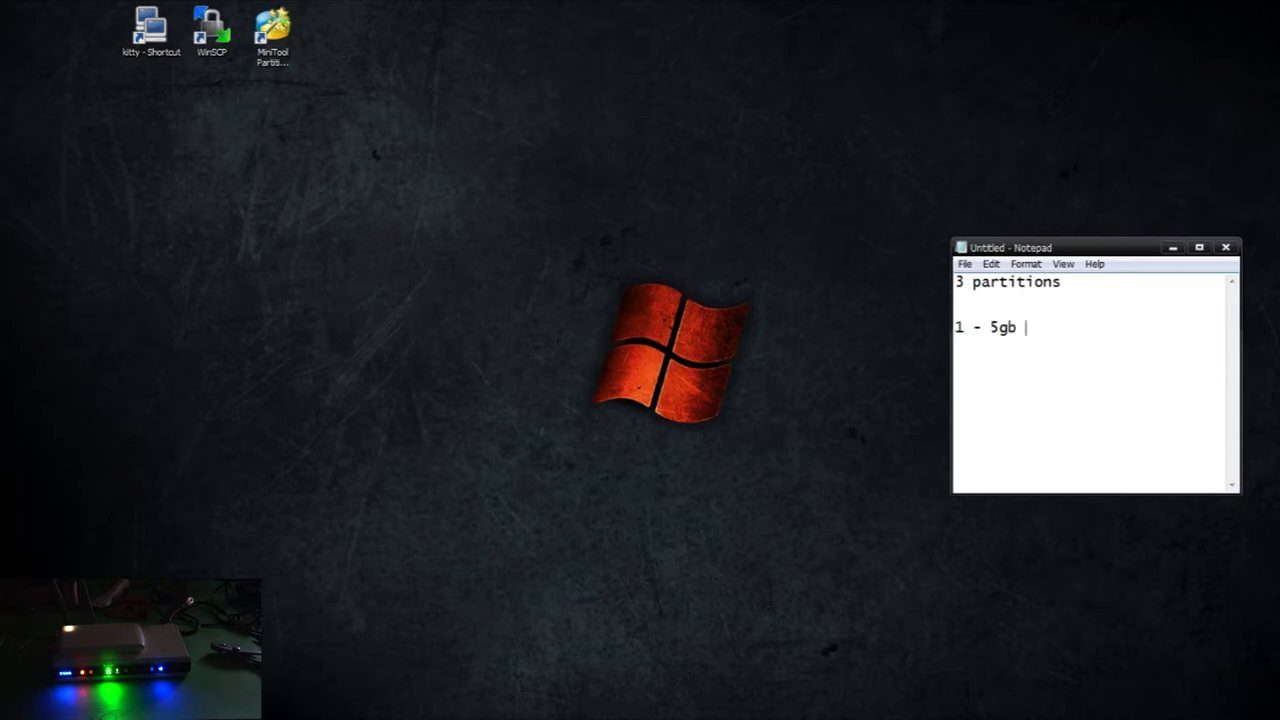
{"action": "type", "text": "   1 - 5gb ext4  - system"}
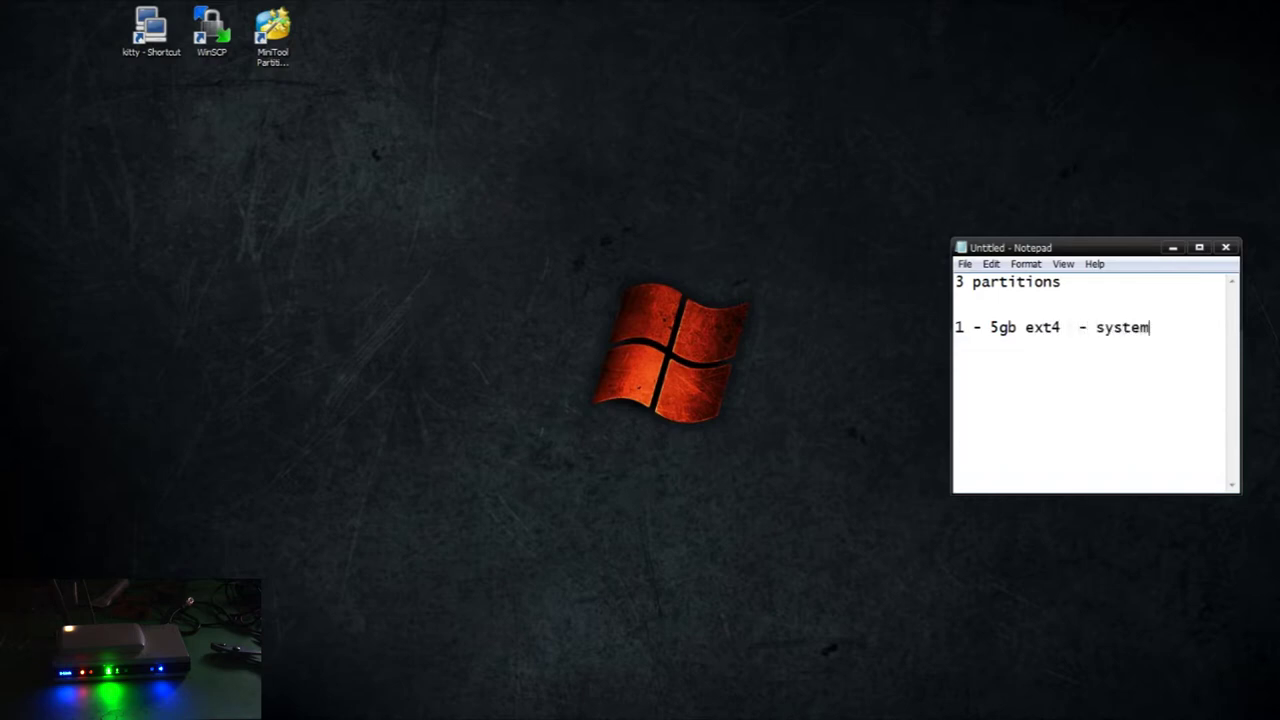
{"action": "type", "text": "  2 - linux s"}
{"action": "key", "text": "BackSpace"}
{"action": "type", "text": "linux swap 260mb"}
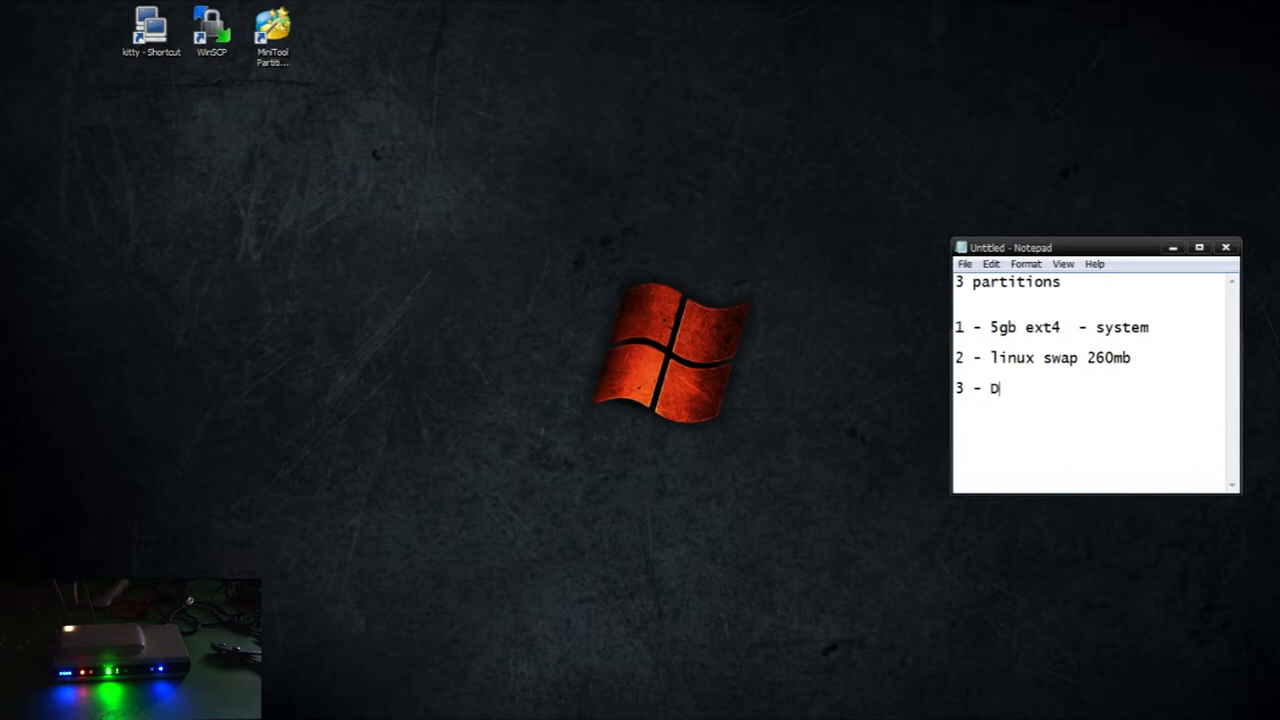
{"action": "type", "text": "ata NTFS  460"}
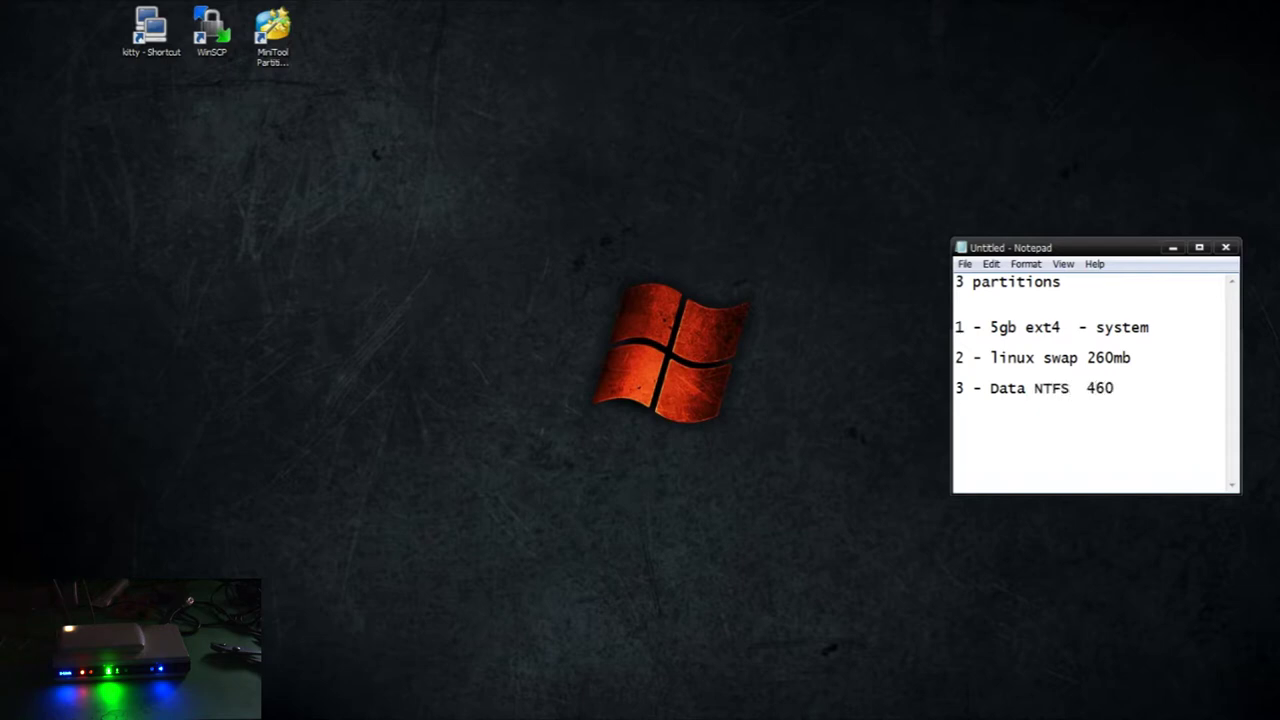
{"action": "type", "text": "gb"}
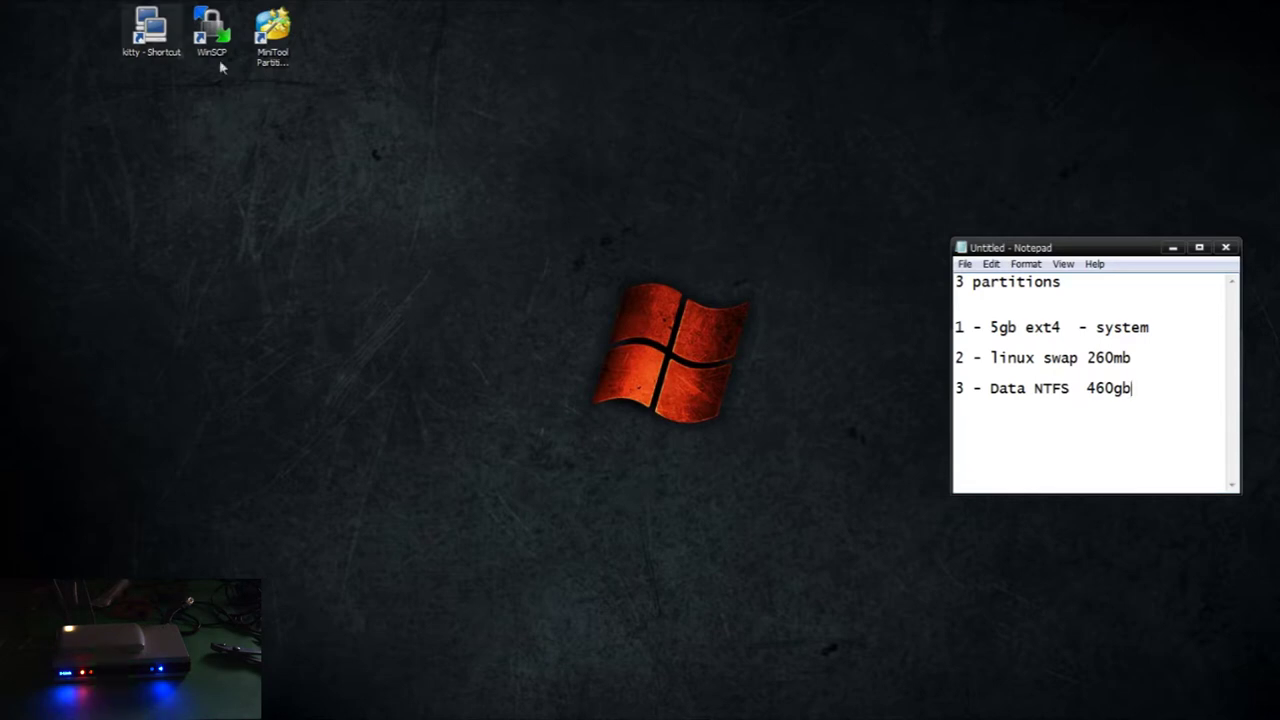
{"action": "double_click", "coordinate": [150, 30]}
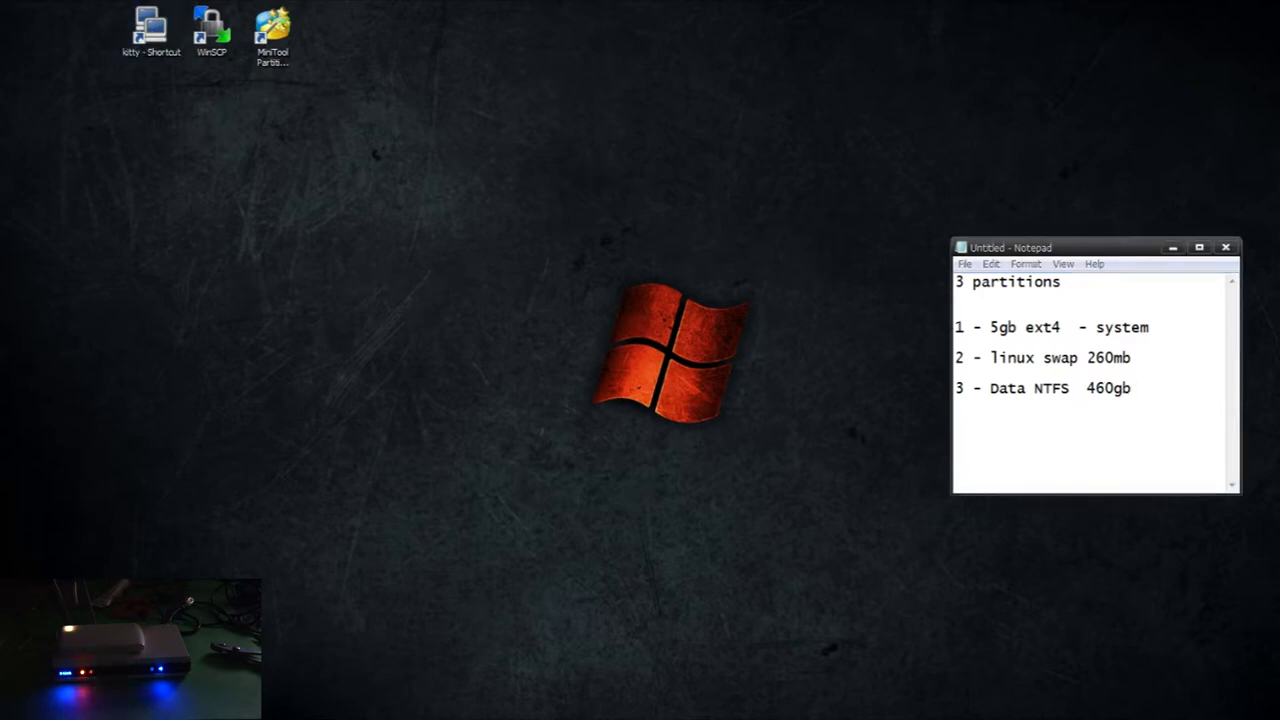
Connect over SSH to the router at 192.168.0.2 and log in as root
{"action": "left_click", "coordinate": [646, 250]}
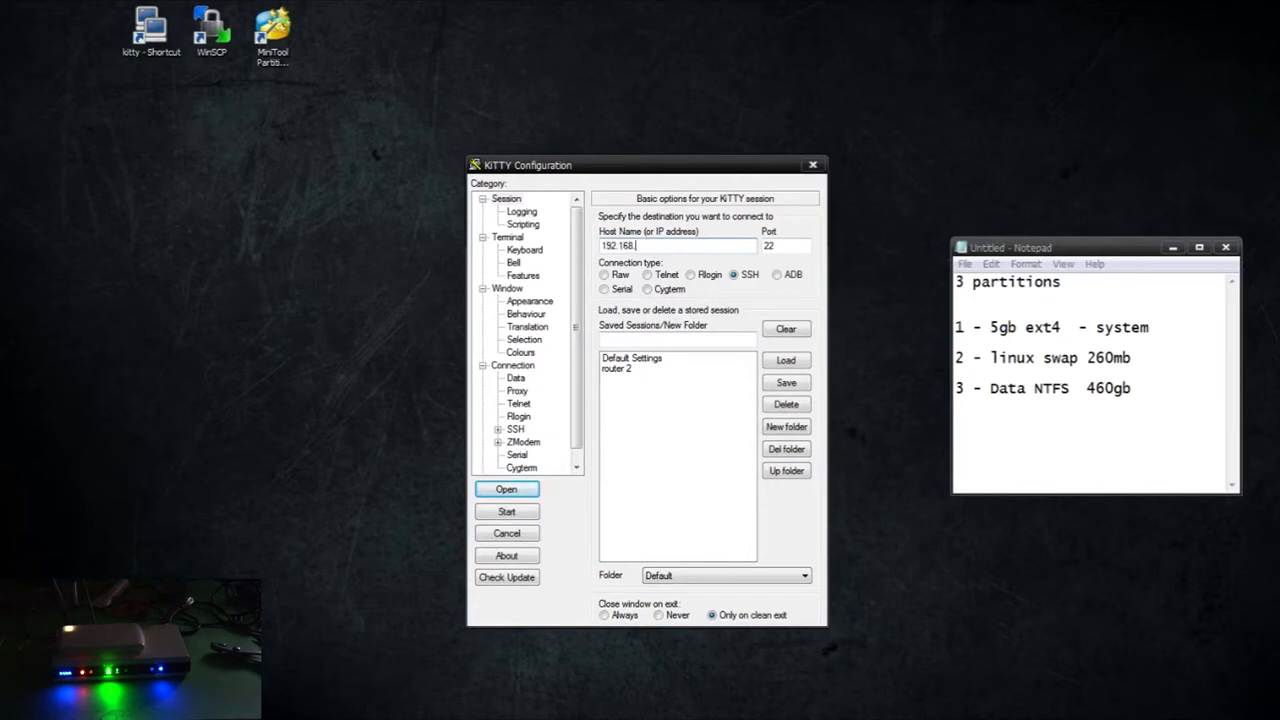
{"action": "key", "text": "Return"}
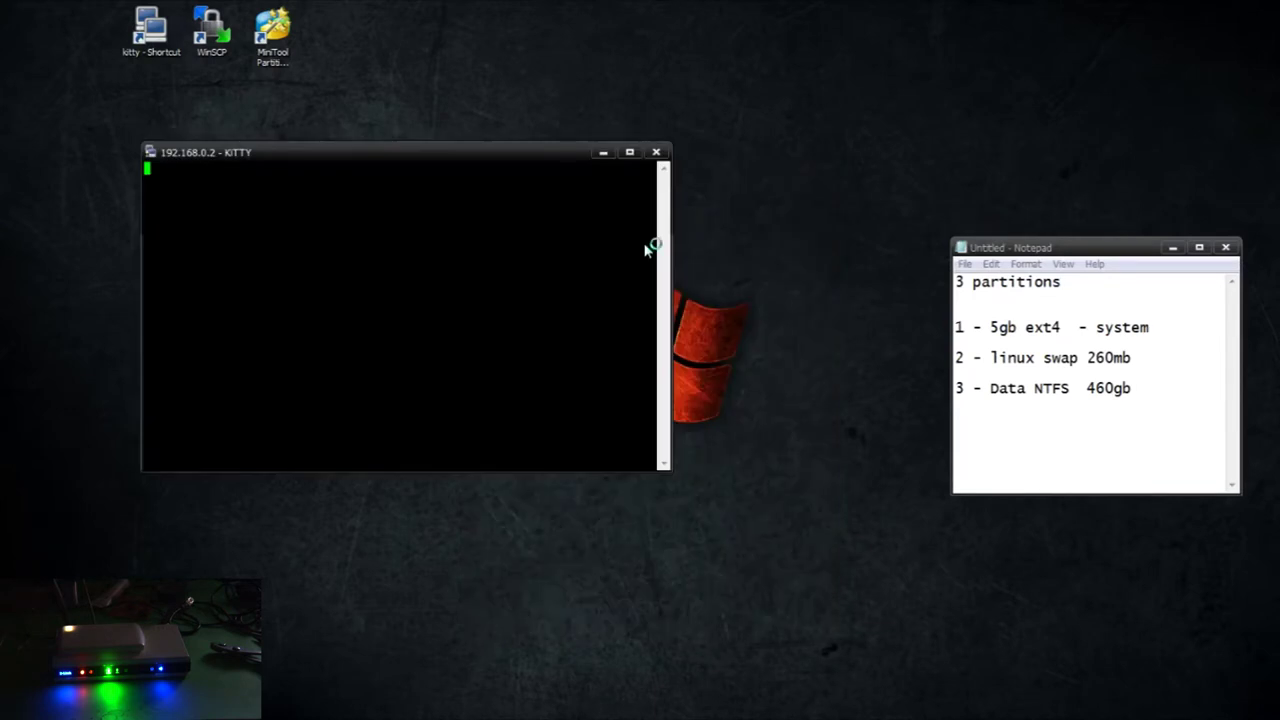
{"action": "left_click_drag", "start_coordinate": [406, 152], "coordinate": [826, 29]}
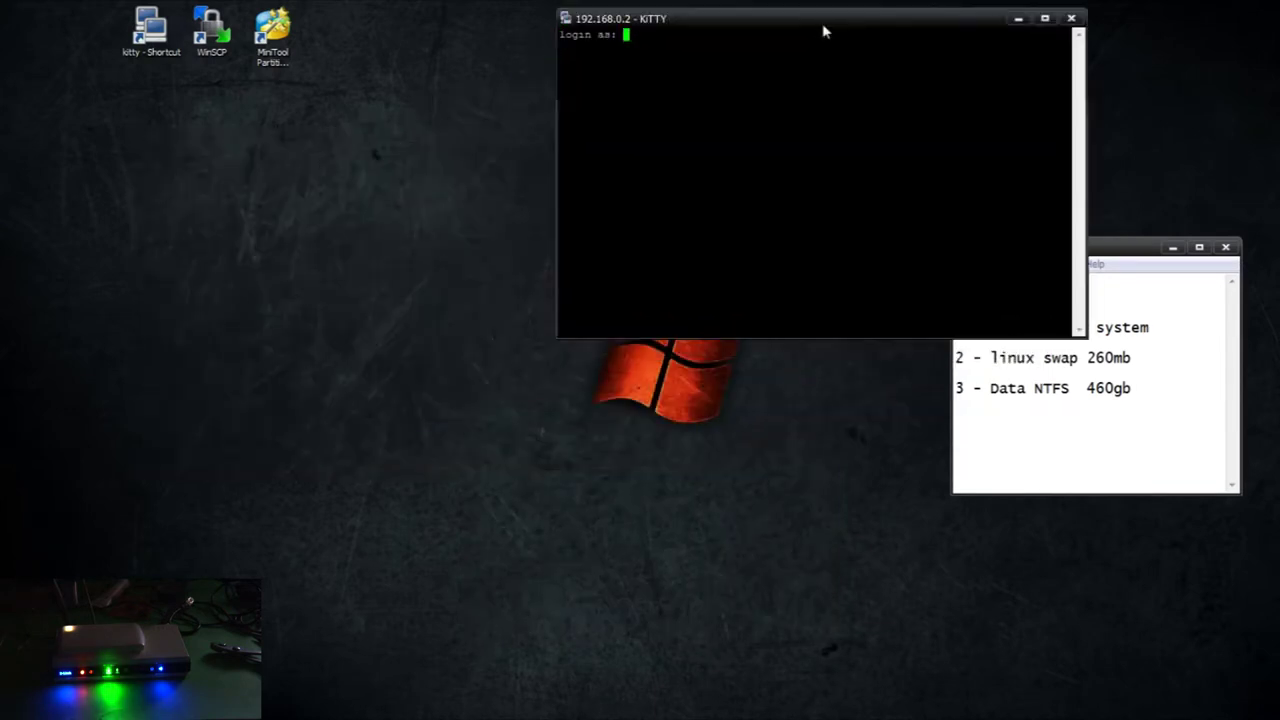
{"action": "type", "text": "root"}
{"action": "key", "text": "Return"}
{"action": "key", "text": "Return"}
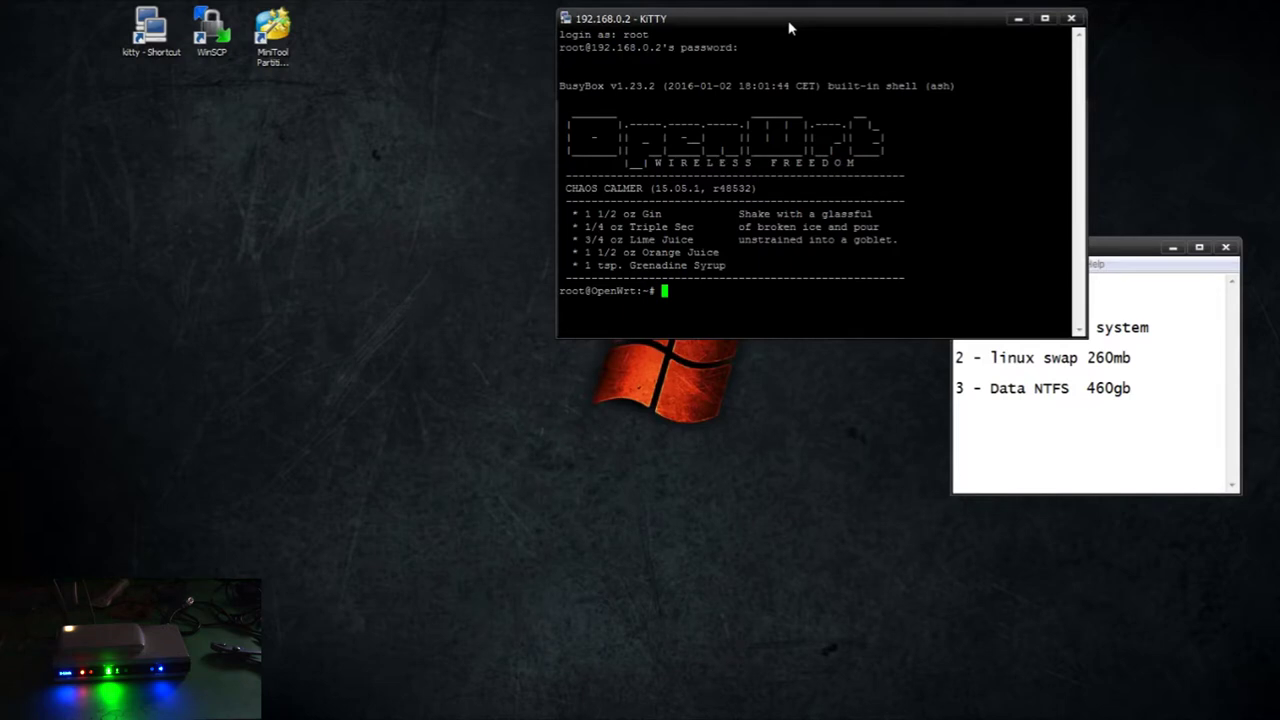
Run opkg update, install htop and nano, then open a duplicate session window
{"action": "type", "text": "opkg update"}
{"action": "key", "text": "Return"}
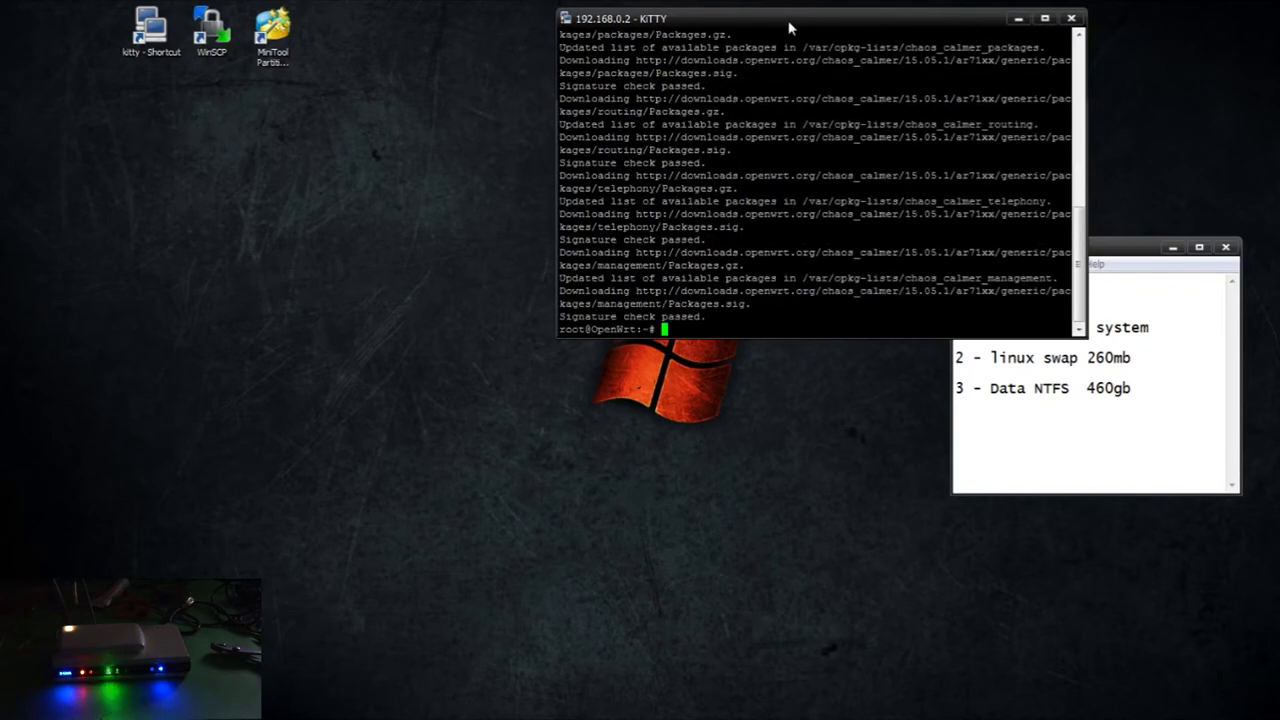
{"action": "type", "text": "opkg install"}
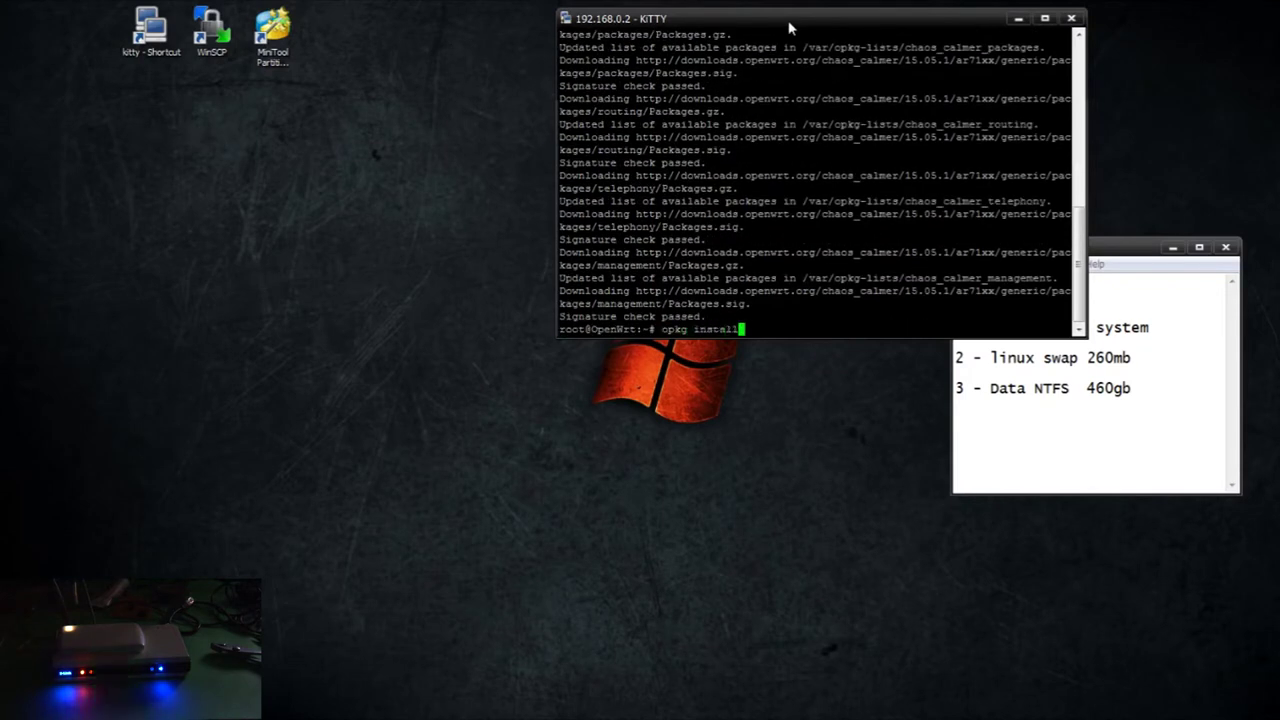
{"action": "type", "text": " htop nano"}
{"action": "key", "text": "Return"}
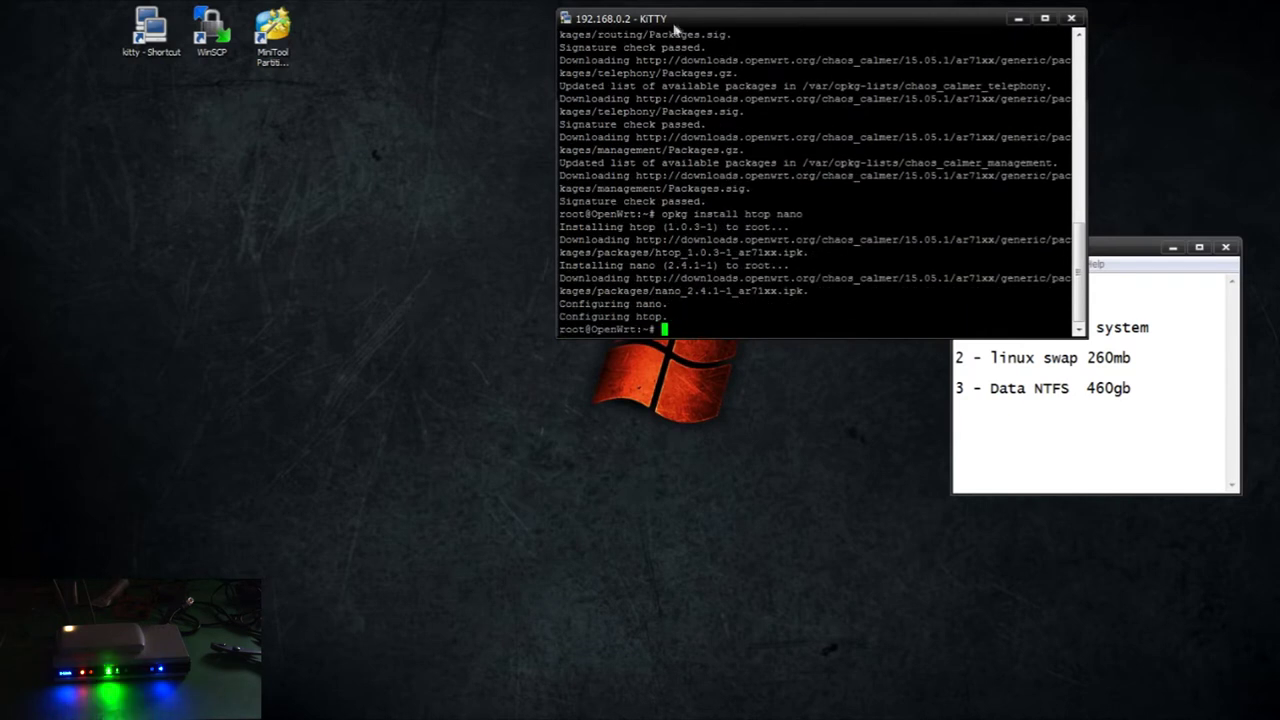
{"action": "left_click", "coordinate": [570, 22]}
{"action": "left_click", "coordinate": [1250, 84]}
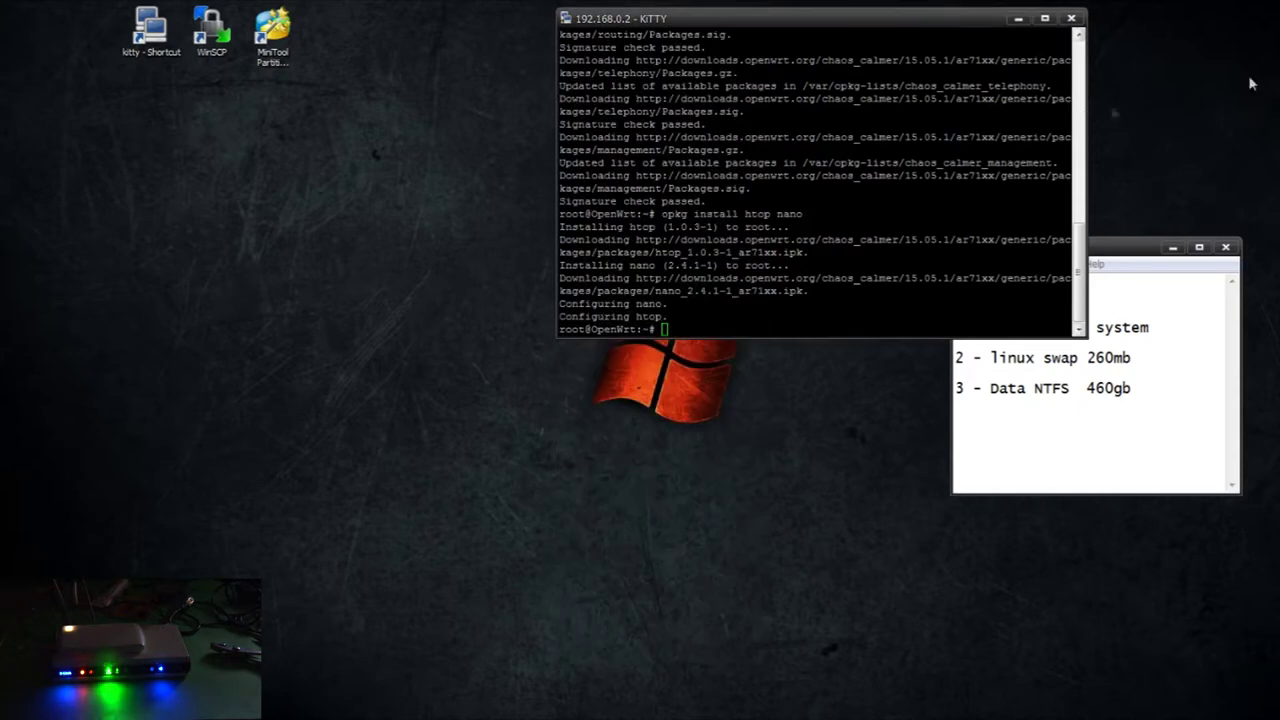
Run htop in the new terminal window to monitor the router
{"action": "left_click_drag", "start_coordinate": [415, 120], "coordinate": [348, 183]}
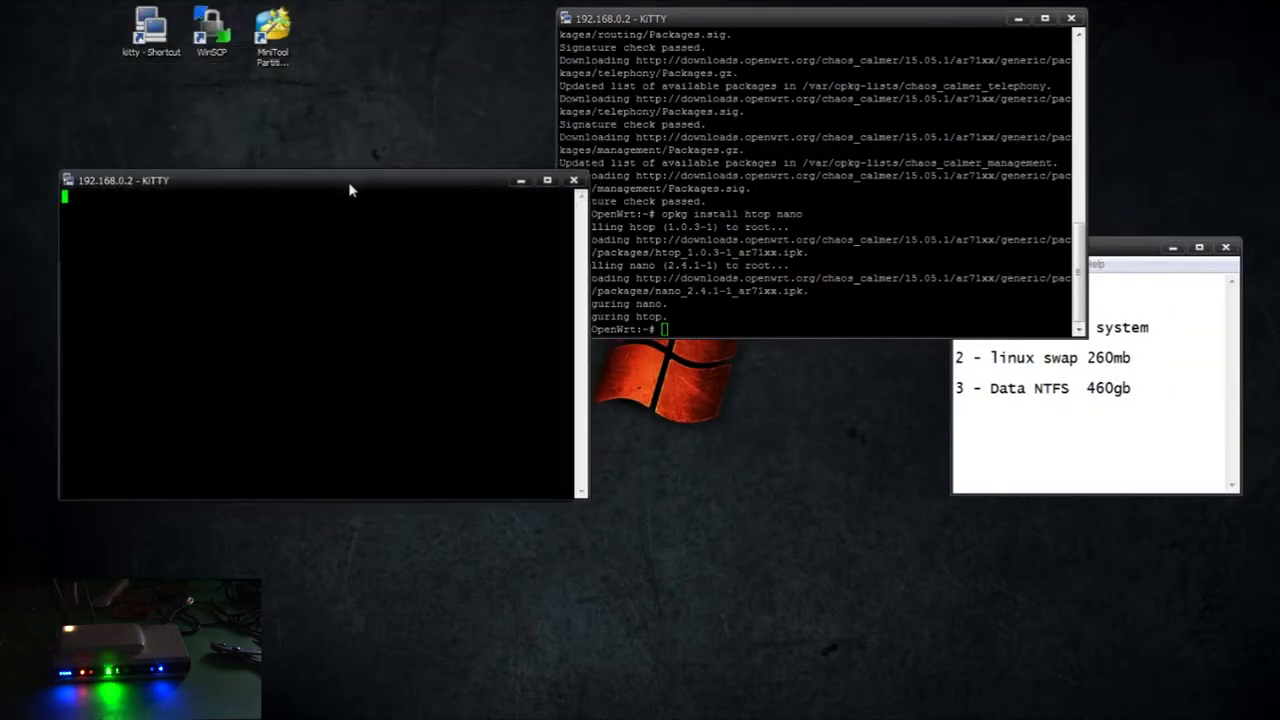
{"action": "type", "text": "htop"}
{"action": "key", "text": "Return"}
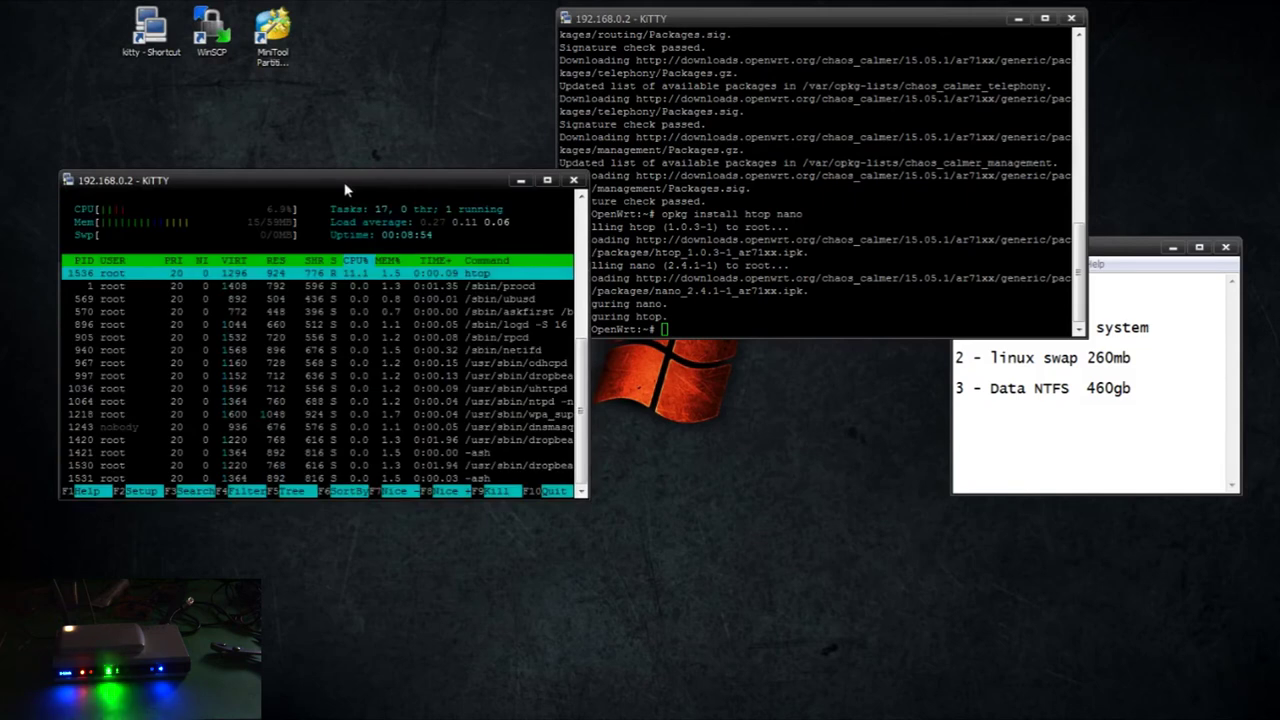
{"action": "left_click_drag", "start_coordinate": [348, 181], "coordinate": [338, 99]}
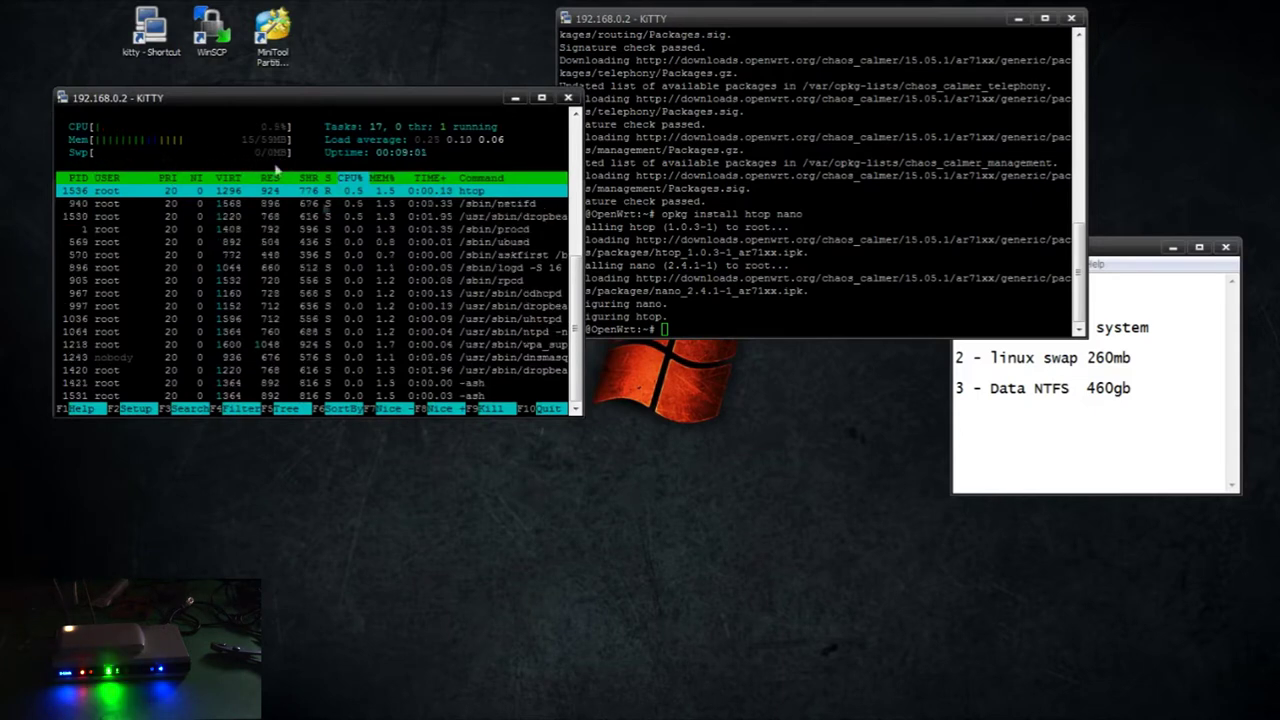
Install kmod-usb-storage, kmod-usb2, kmod-fs-ext4, fdisk, block-mount and kmod-ledtrig-usbdev via opkg
{"action": "left_click", "coordinate": [725, 240]}
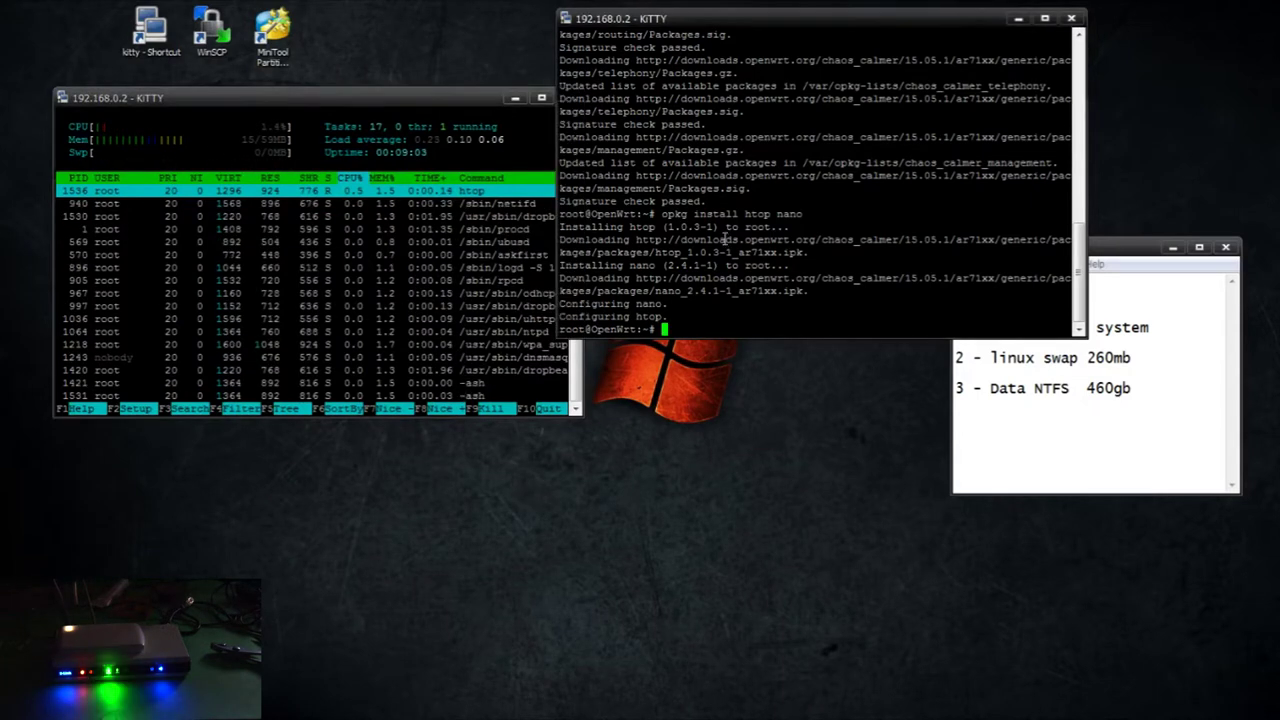
{"action": "type", "text": "opkg install "}
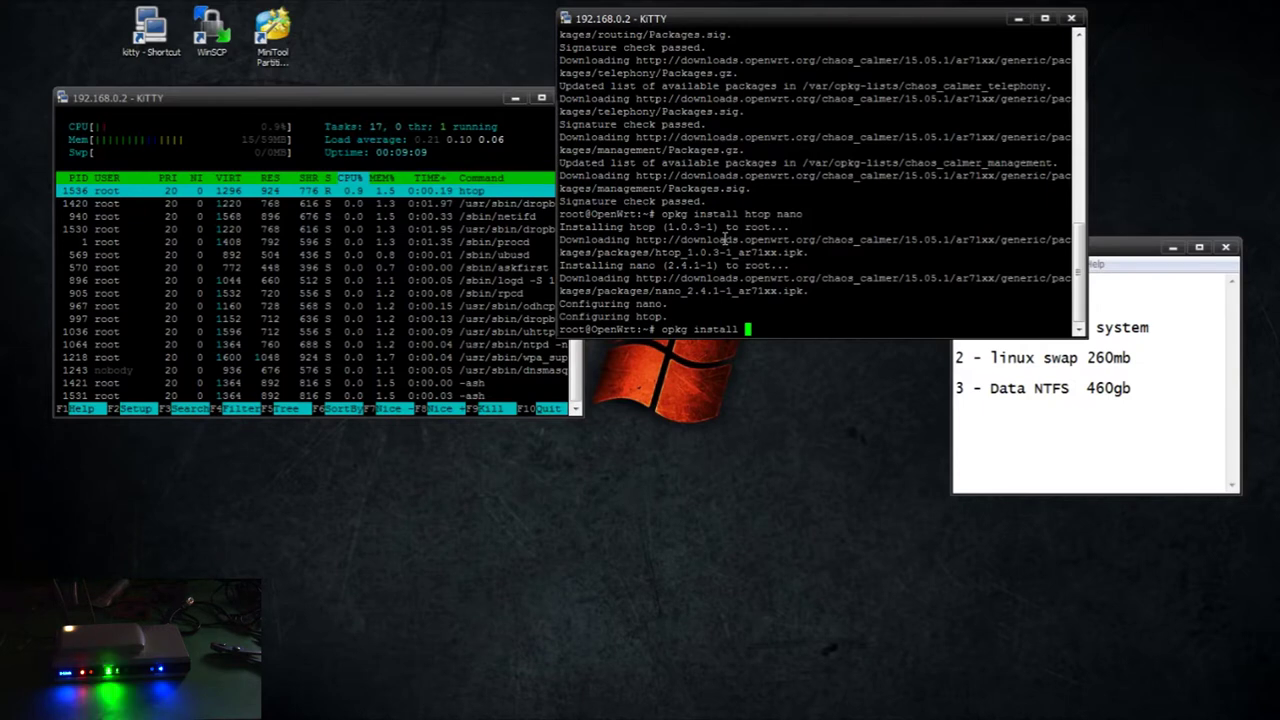
{"action": "type", "text": "kmod-scsi-core kmod-usb-"}
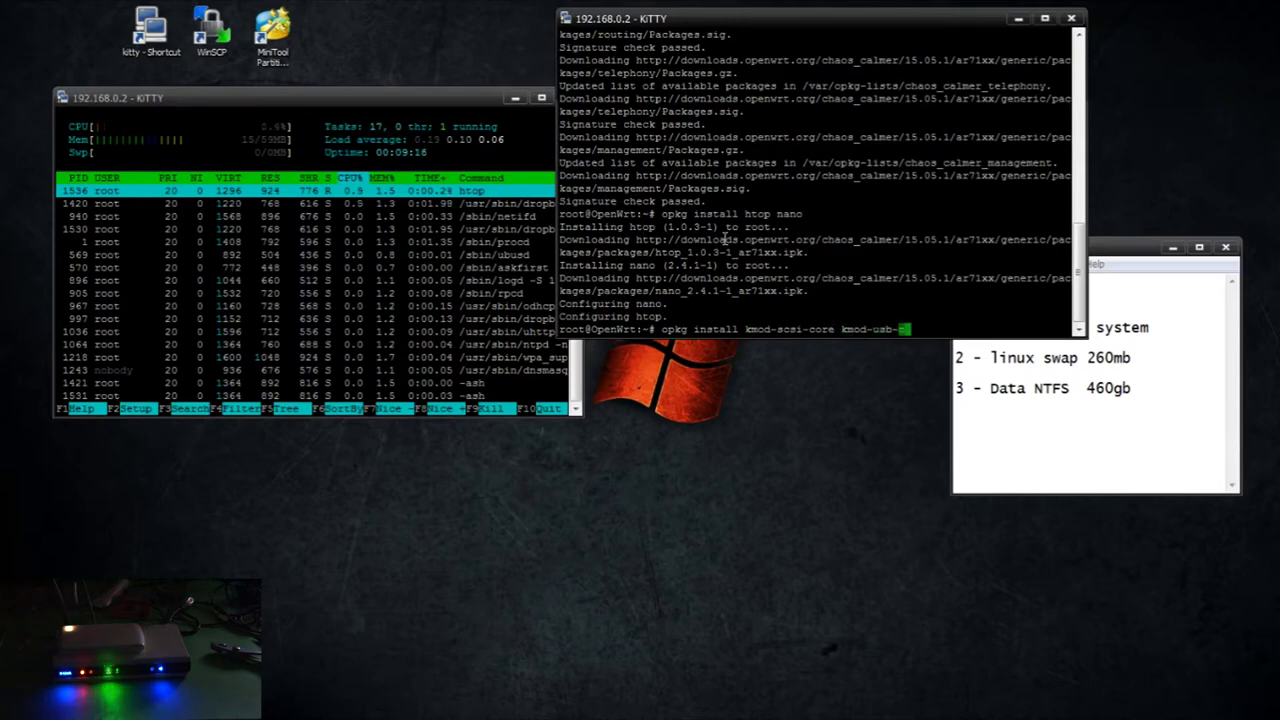
{"action": "type", "text": "core kmod-usb2 kmod-usb-storage "}
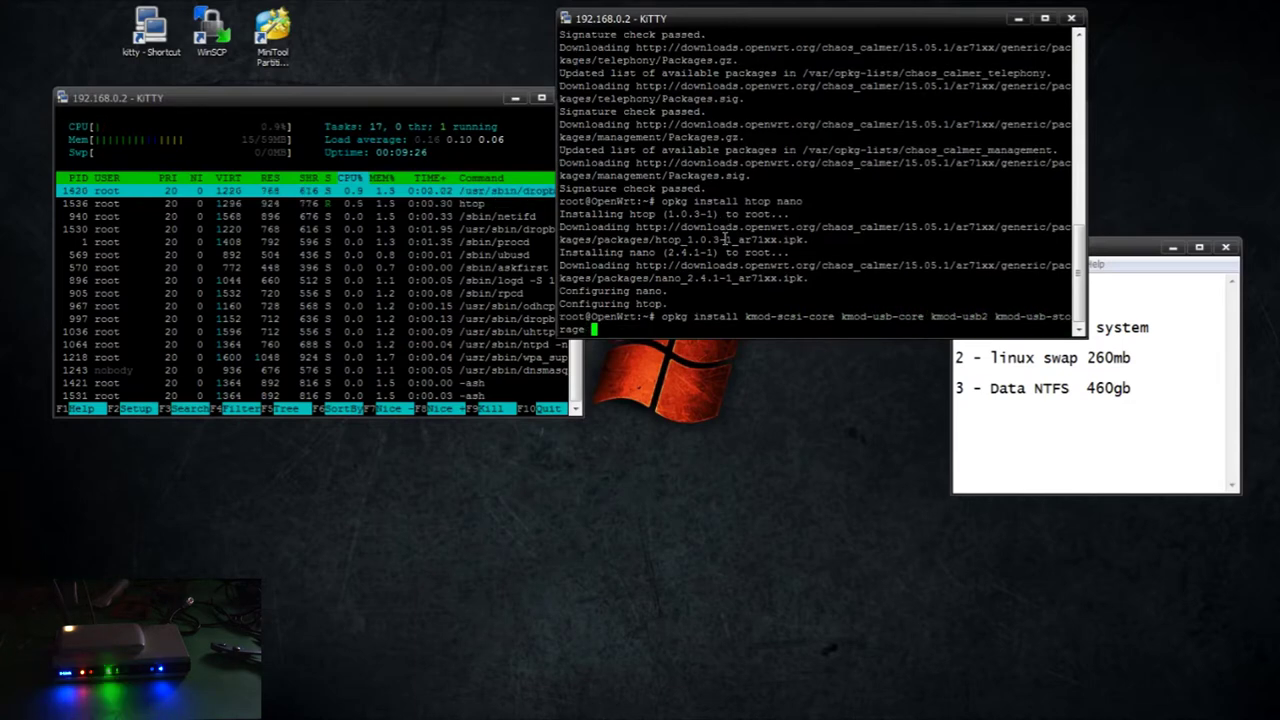
{"action": "type", "text": "kmod-fs-ext4 fdisk "}
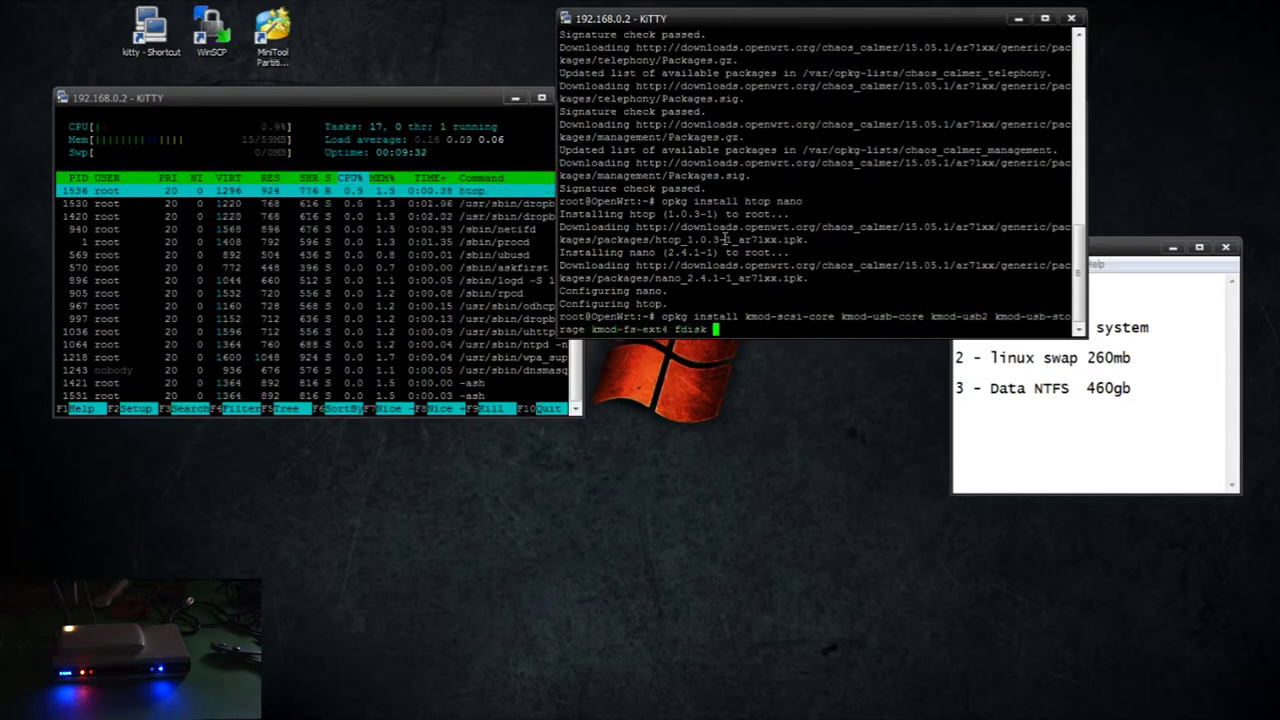
{"action": "type", "text": "block-mount k"}
{"action": "type", "text": "mod-us"}
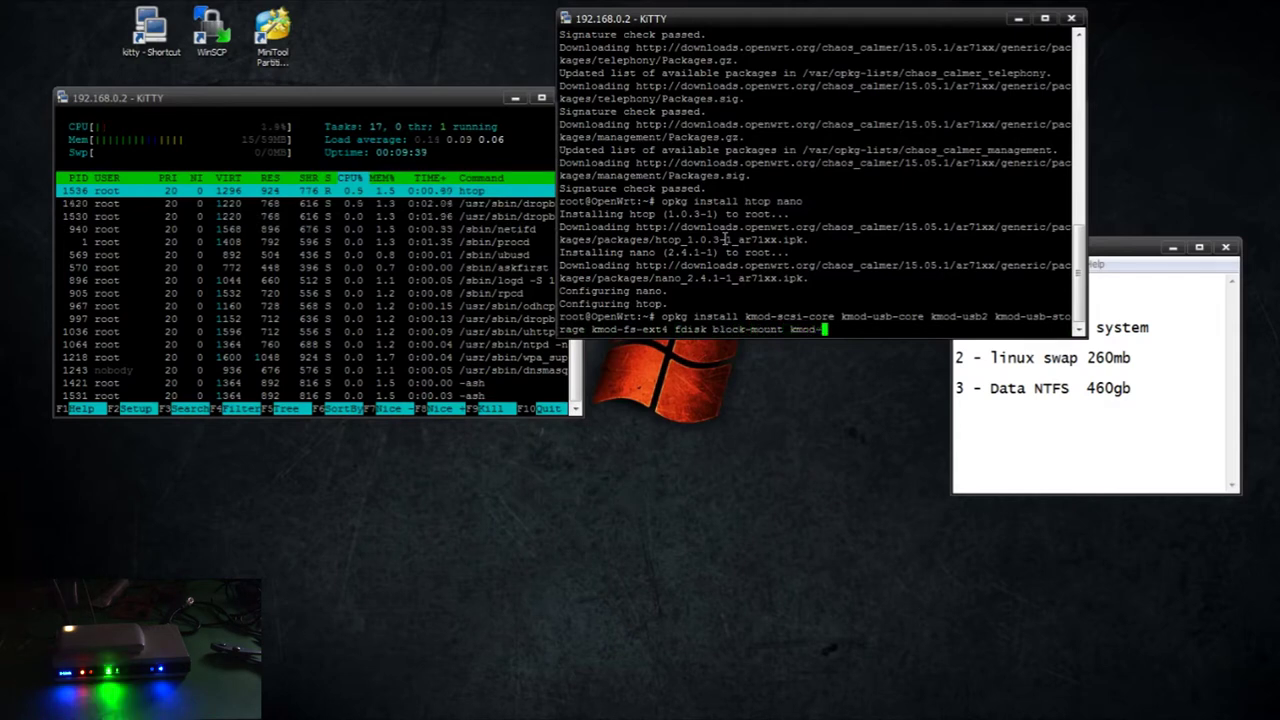
{"action": "type", "text": "b-ohci"}
{"action": "type", "text": "kmod-ledtrig-usbdev"}
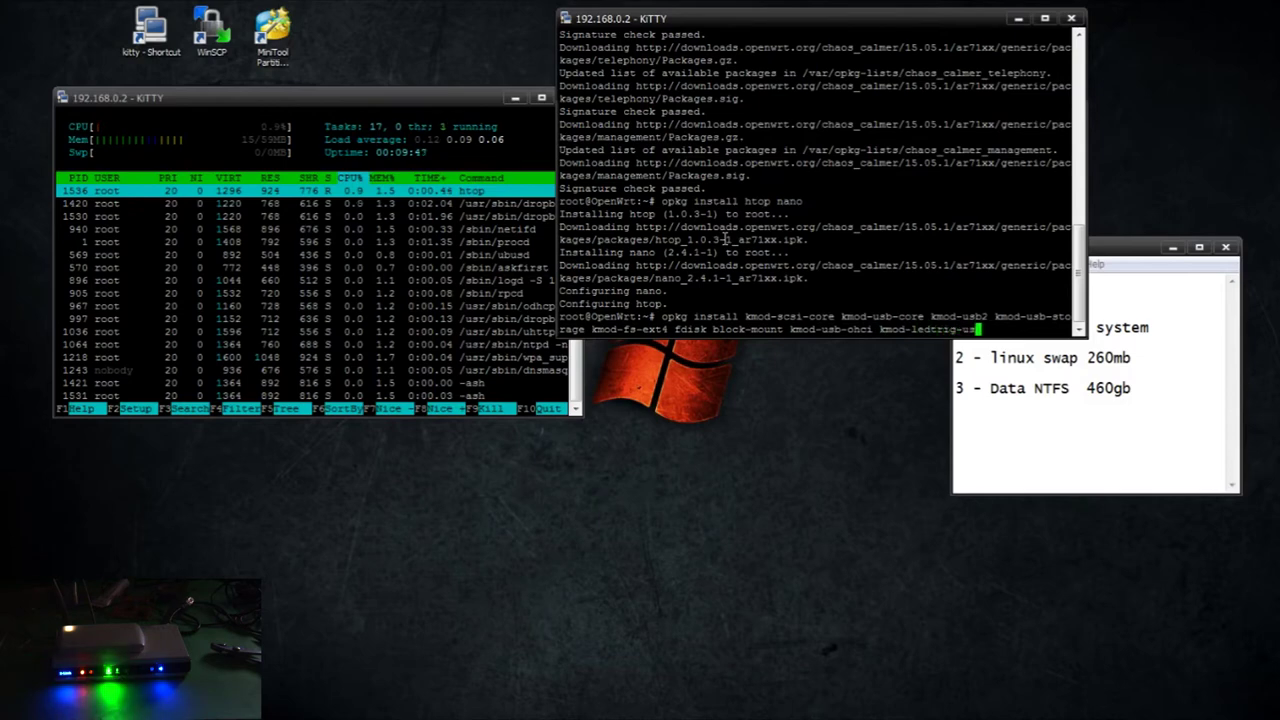
{"action": "key", "text": "Return"}
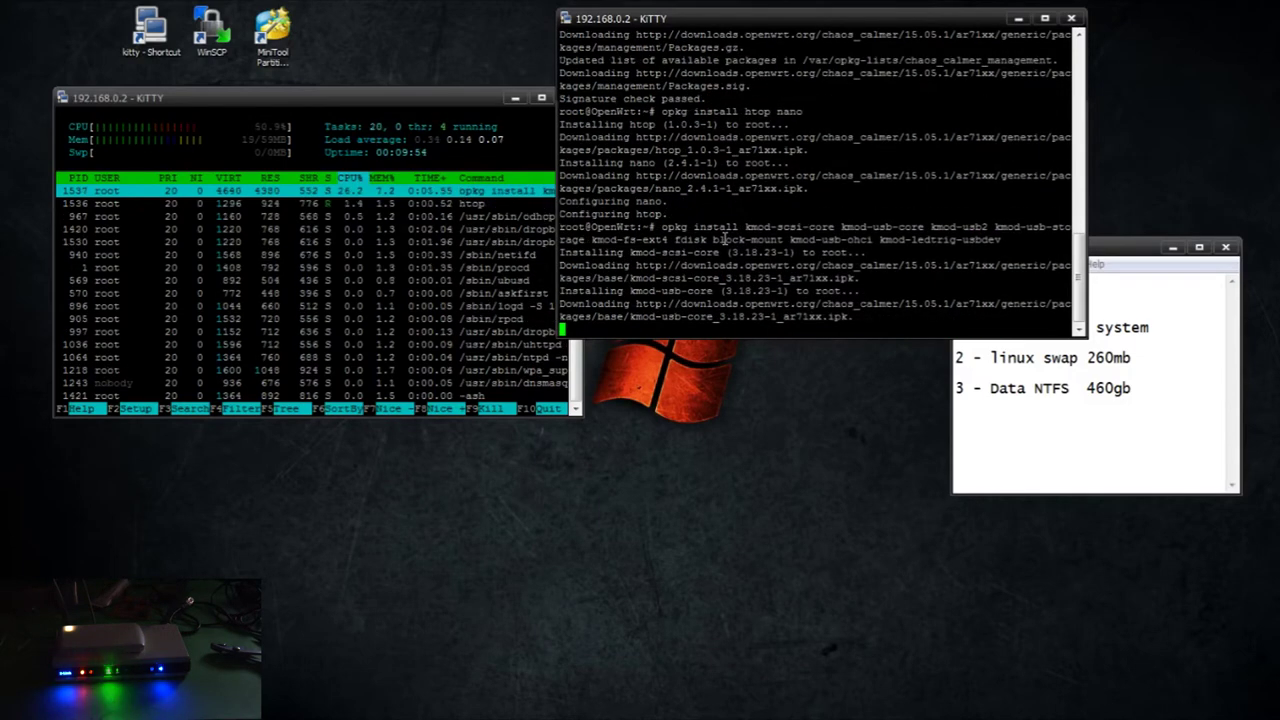
{"action": "left_click_drag", "start_coordinate": [269, 103], "coordinate": [234, 90]}
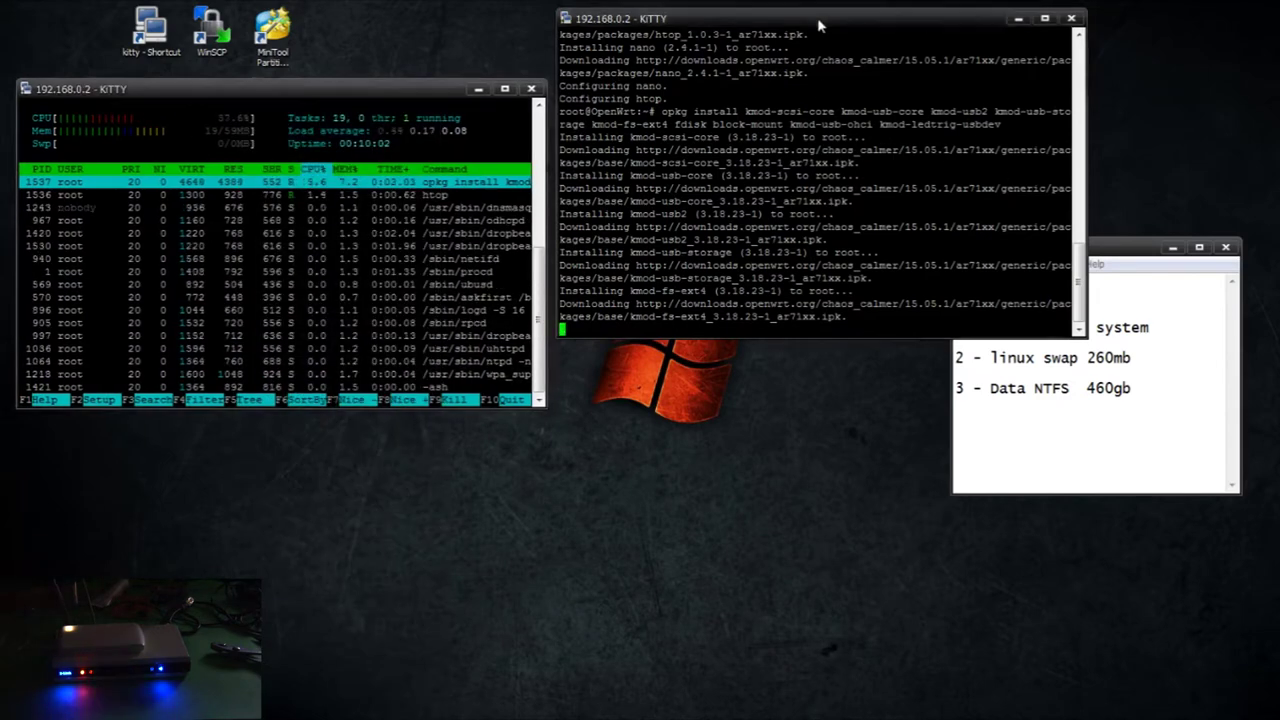
{"action": "left_click_drag", "start_coordinate": [817, 17], "coordinate": [825, 99]}
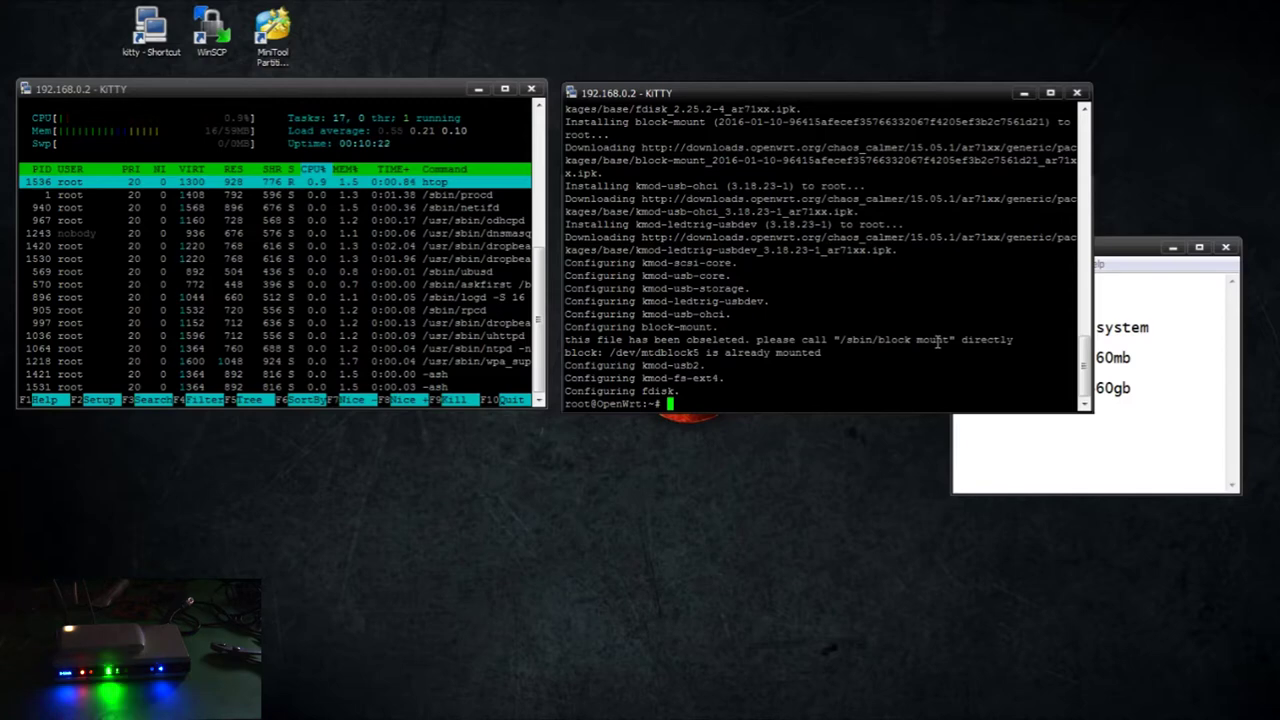
Reboot the router and ping 192.168.0.2 continuously until replies return
{"action": "type", "text": "reboot"}
{"action": "key", "text": "Return"}
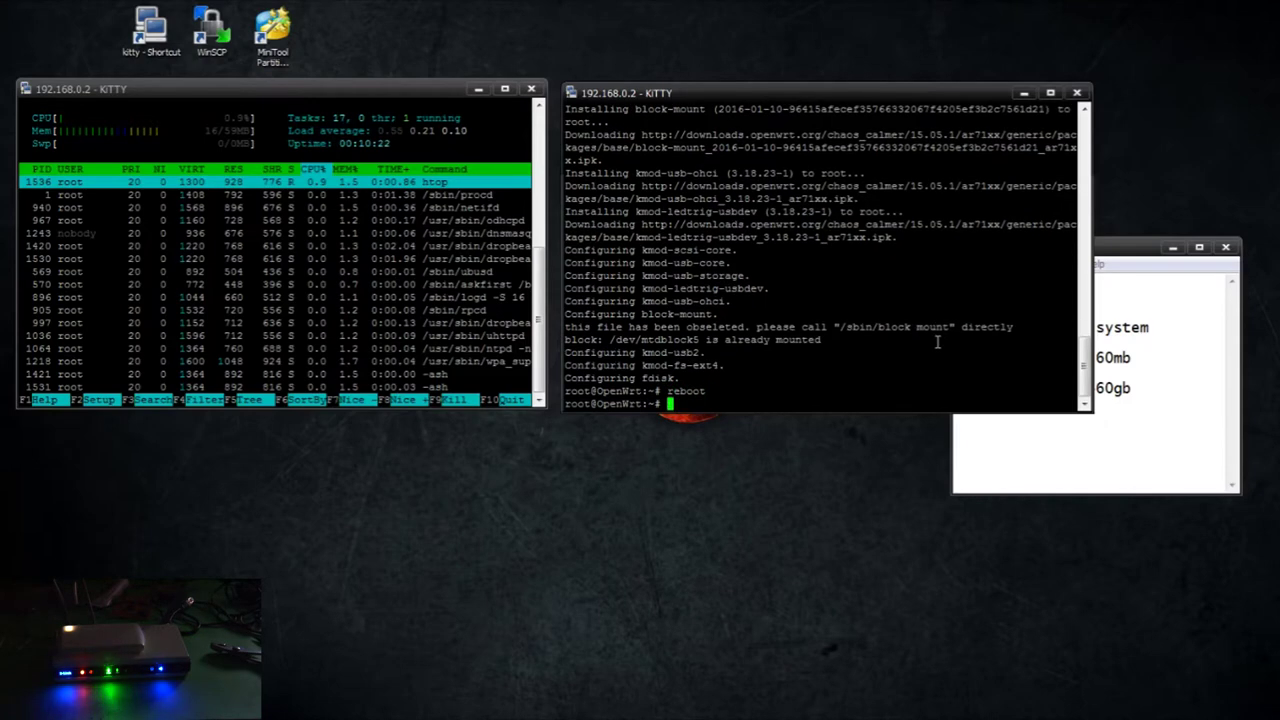
{"action": "key", "text": "alt+Tab"}
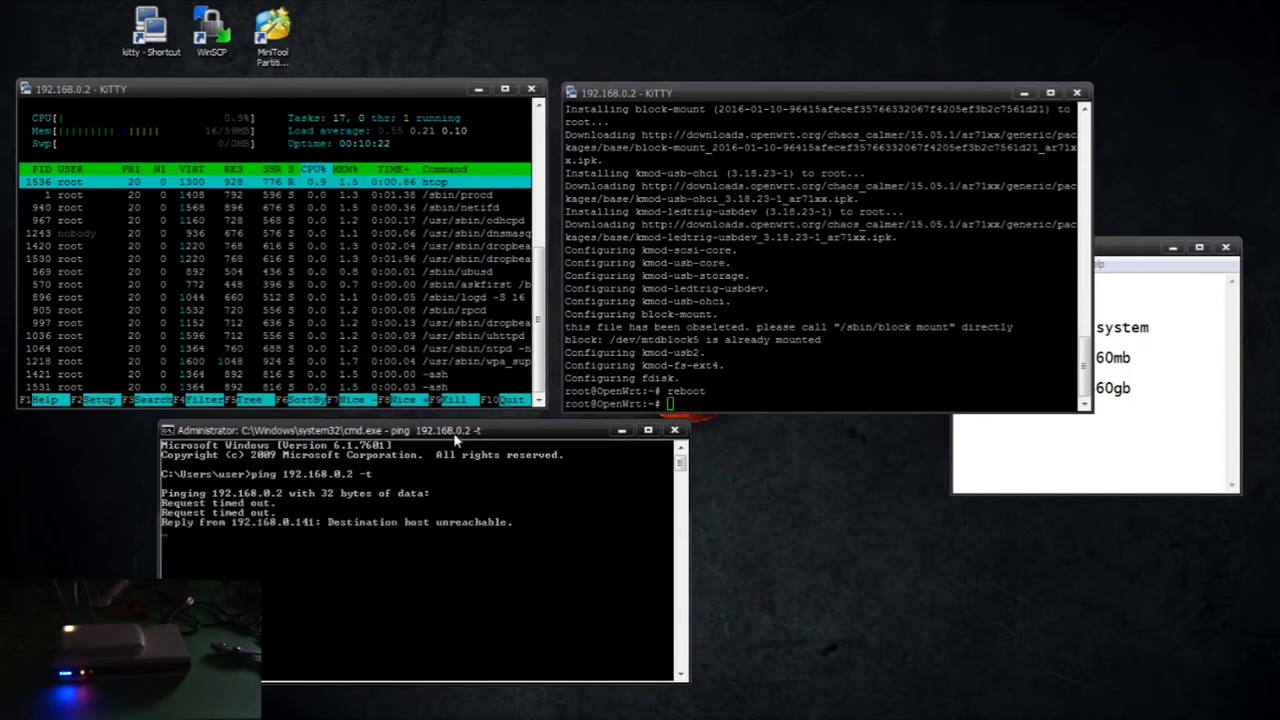
{"action": "key", "text": "ctrl+c"}
{"action": "key", "text": "Up"}
{"action": "key", "text": "Return"}
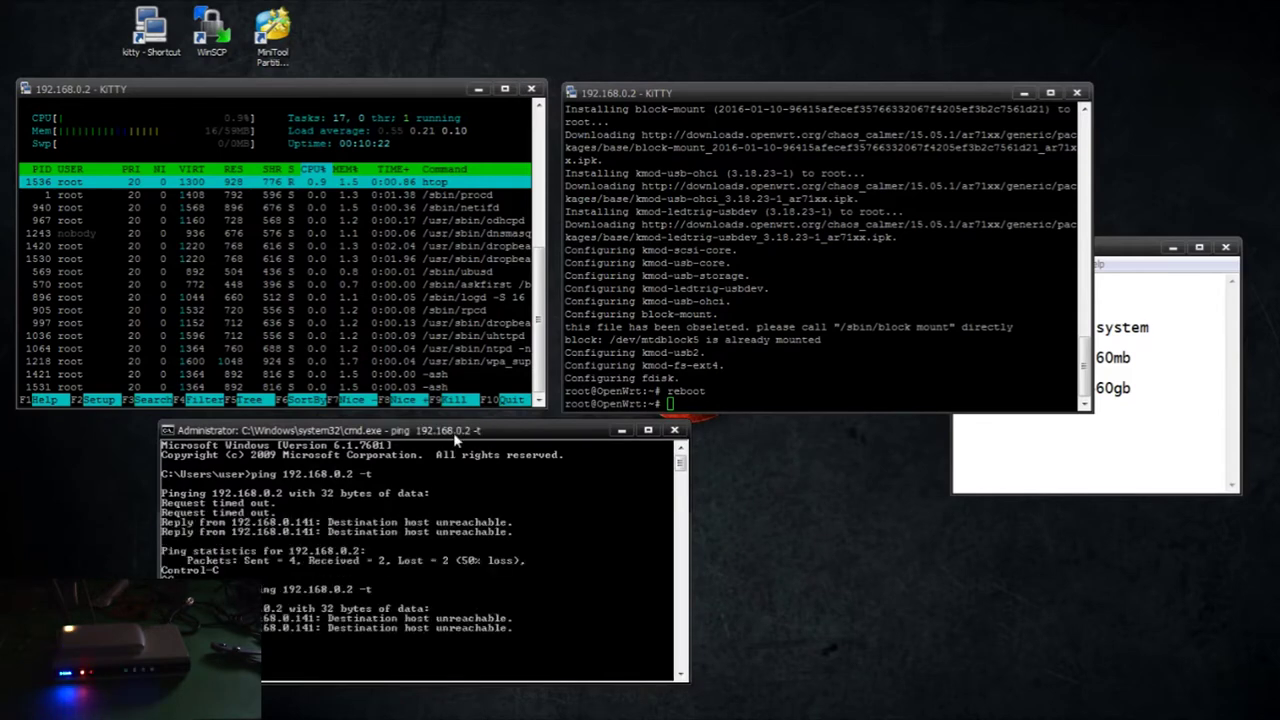
{"action": "key", "text": "ctrl+c"}
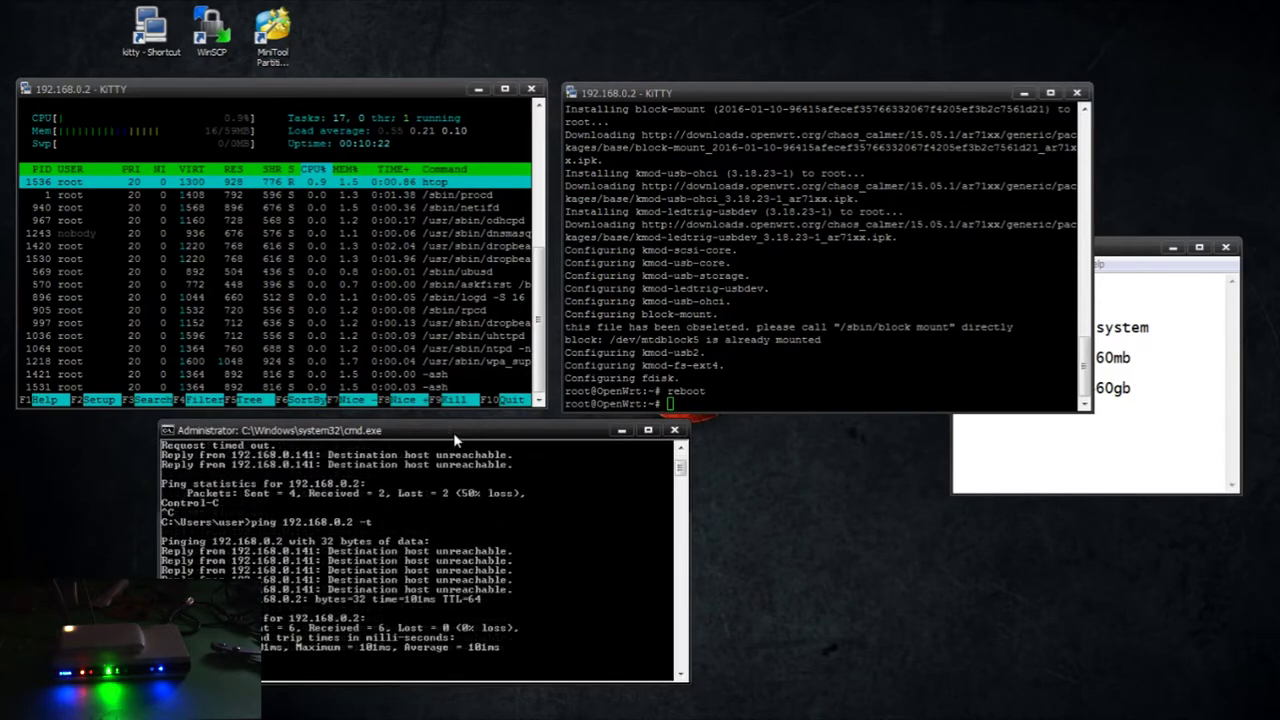
{"action": "key", "text": "Up"}
{"action": "key", "text": "Return"}
{"action": "key", "text": "ctrl+c"}
Clear the reconnected router terminal sessions
{"action": "left_click", "coordinate": [773, 237]}
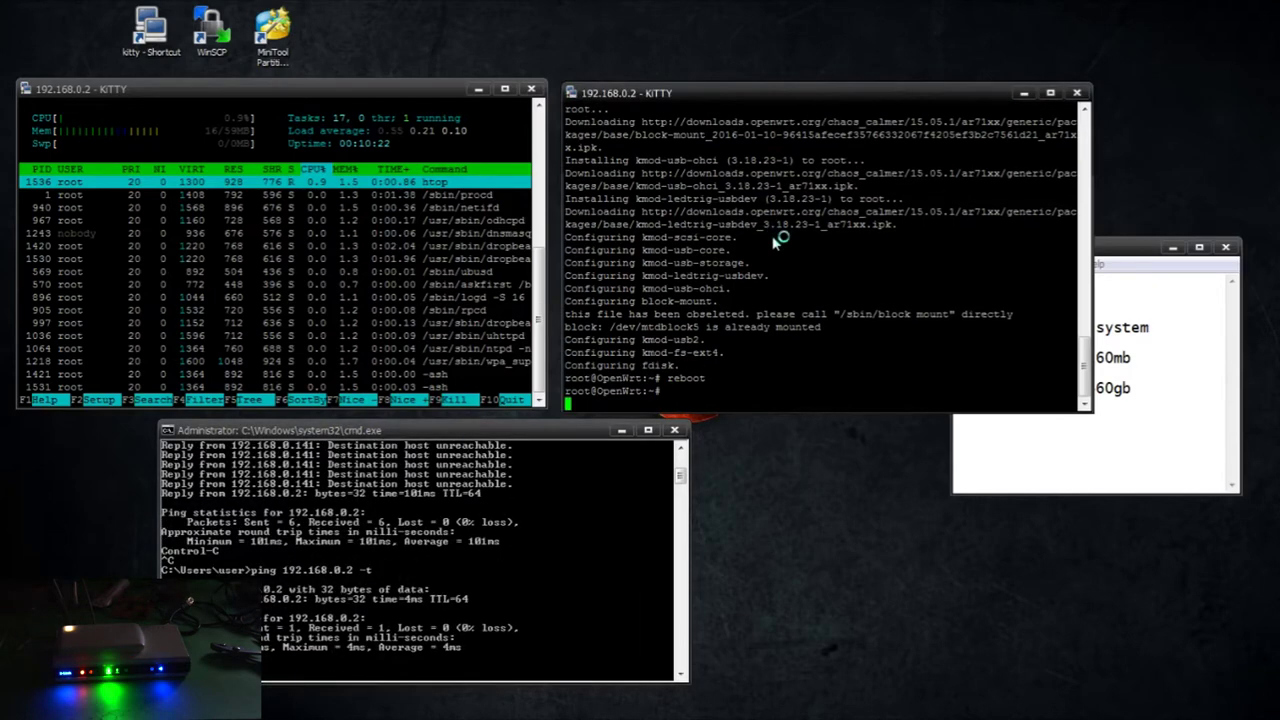
{"action": "left_click", "coordinate": [489, 240]}
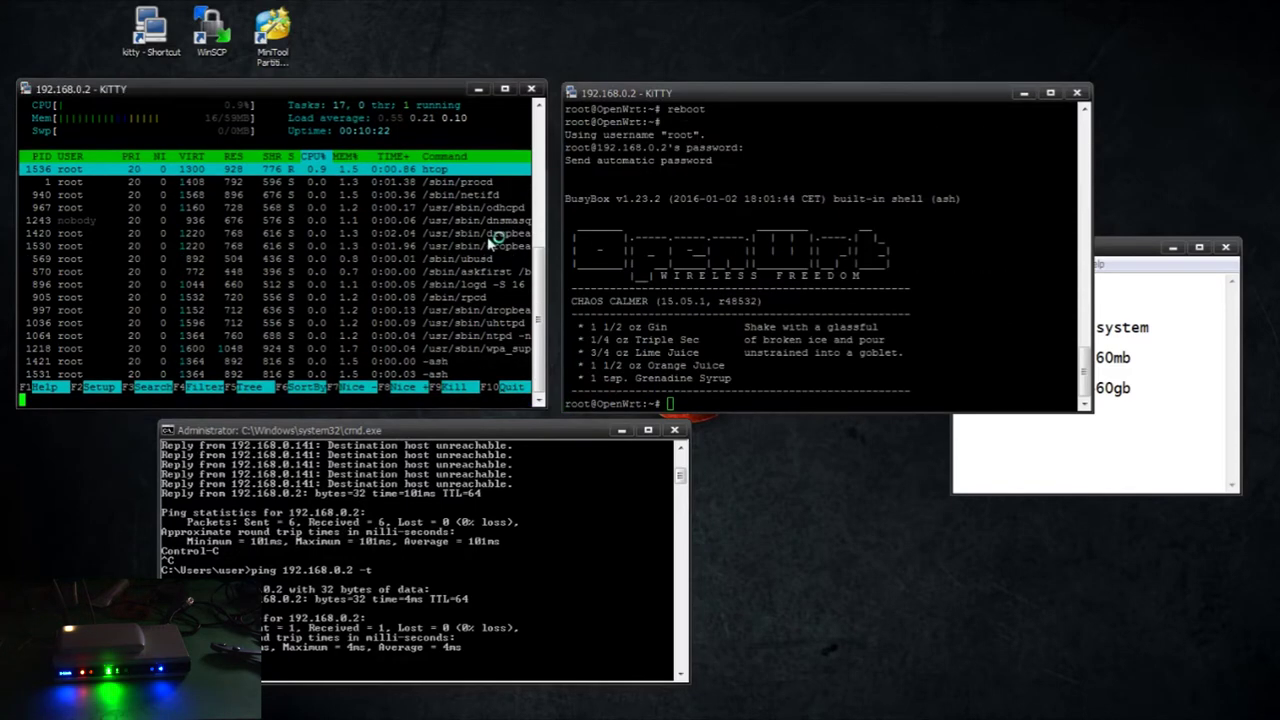
{"action": "type", "text": "clear"}
{"action": "key", "text": "Return"}
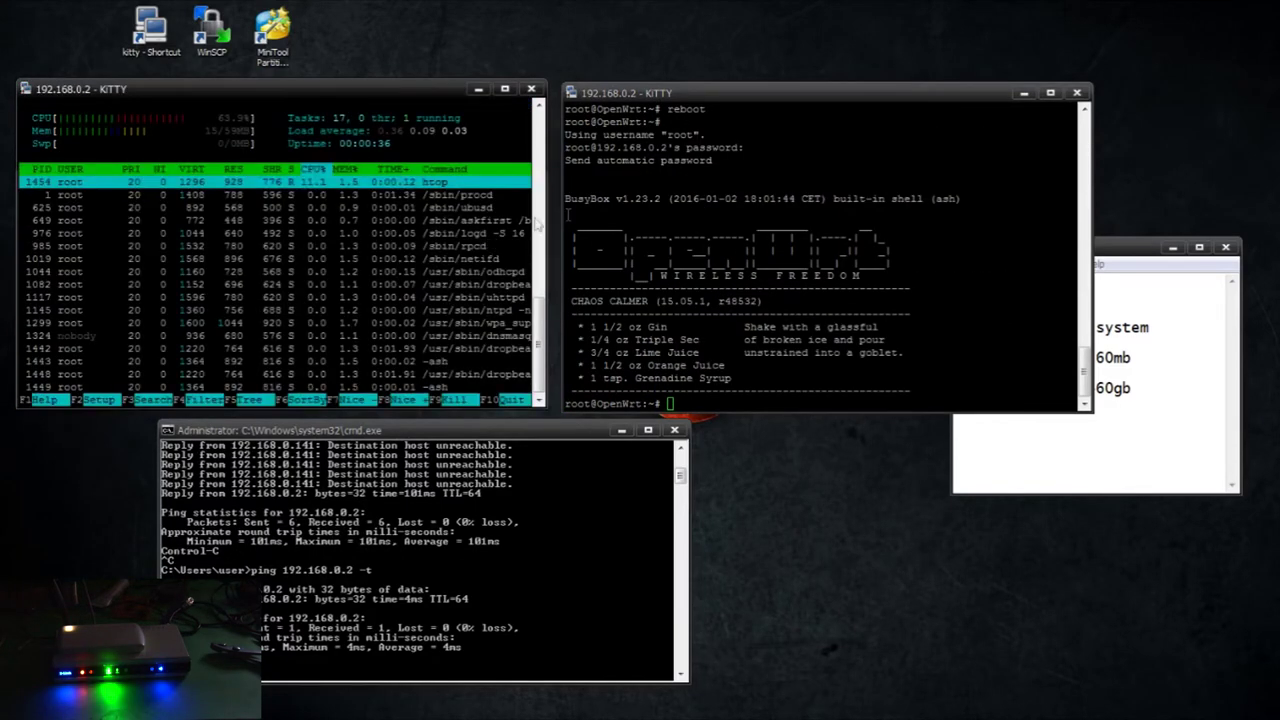
{"action": "left_click", "coordinate": [663, 225]}
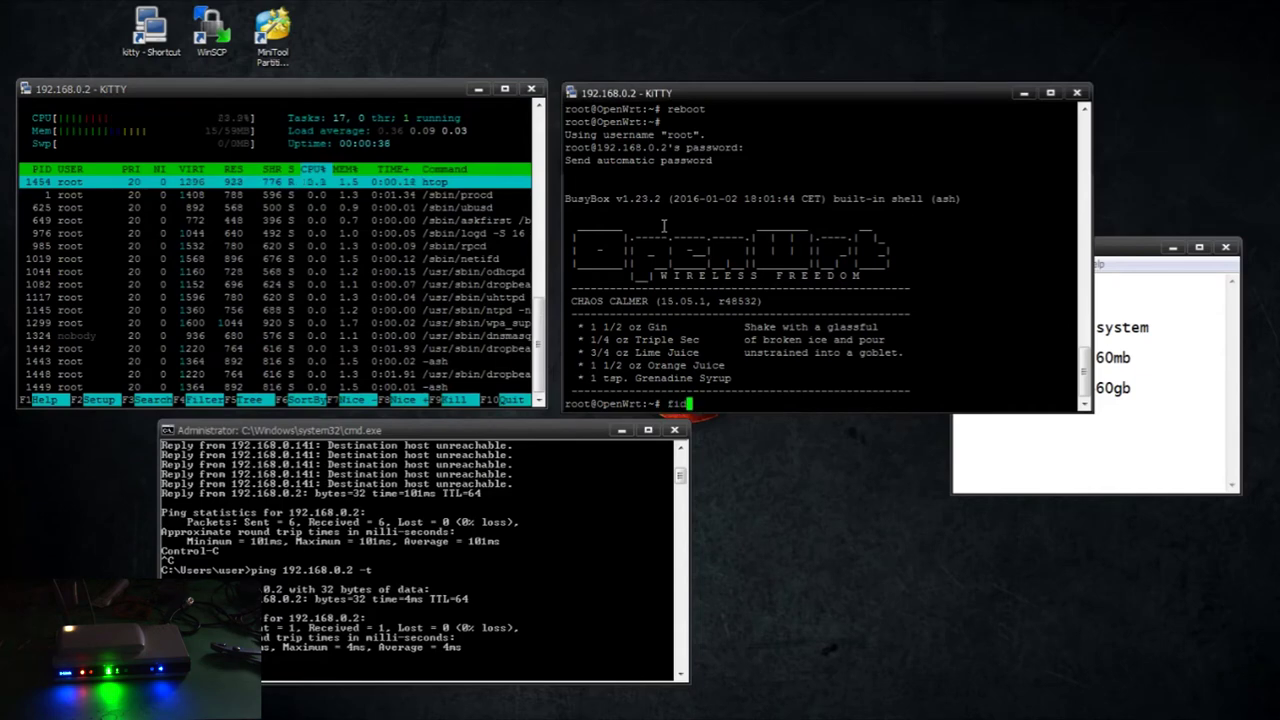
Run fdisk -l to show partitions sda1 (5G), sda2 (266M) and sda3 (460.5G)
{"action": "type", "text": "r"}
{"action": "type", "text": "disk -l"}
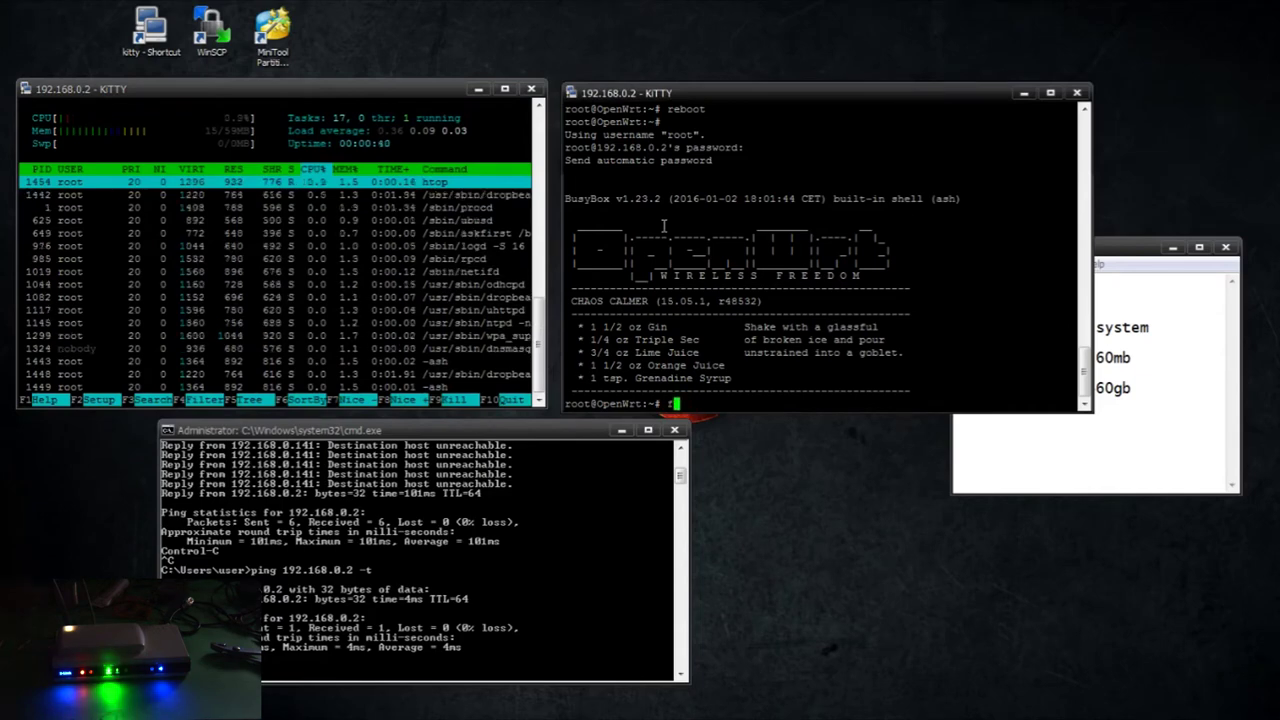
{"action": "key", "text": "Return"}
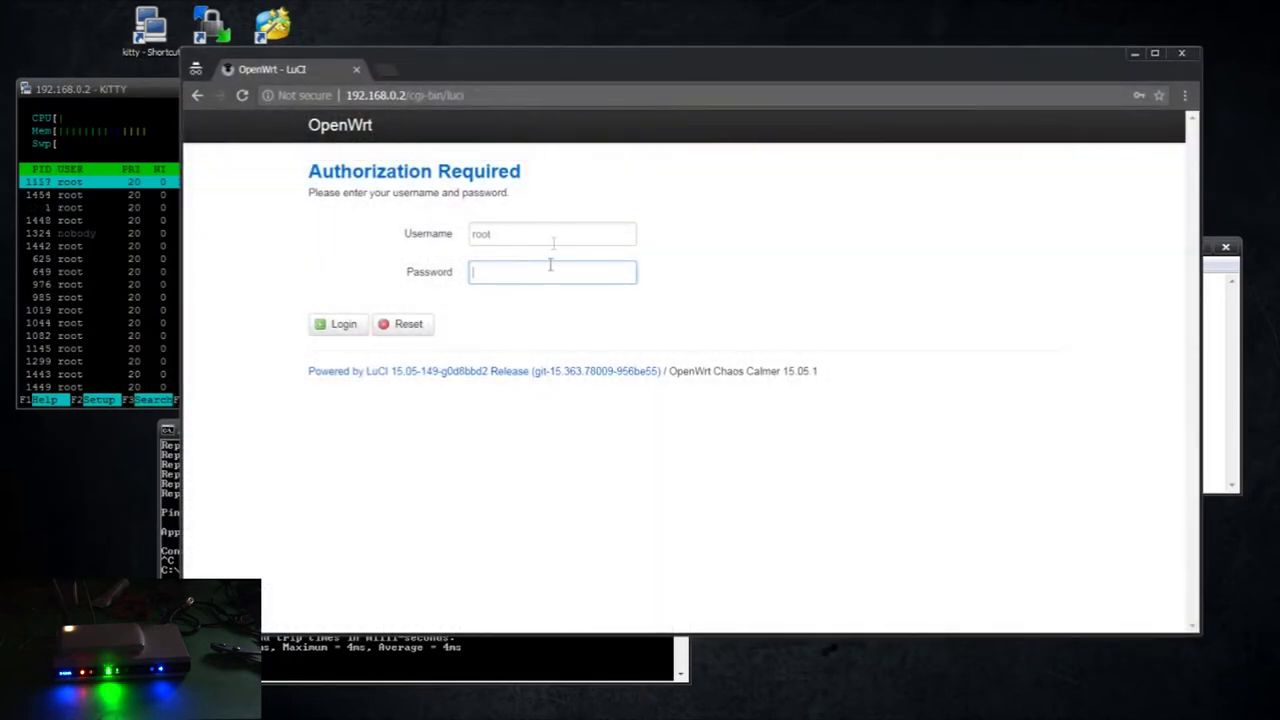
Log in to the OpenWrt LuCI web interface with the root password
{"action": "left_click", "coordinate": [548, 268]}
{"action": "type", "text": "root"}
{"action": "key", "text": "Return"}
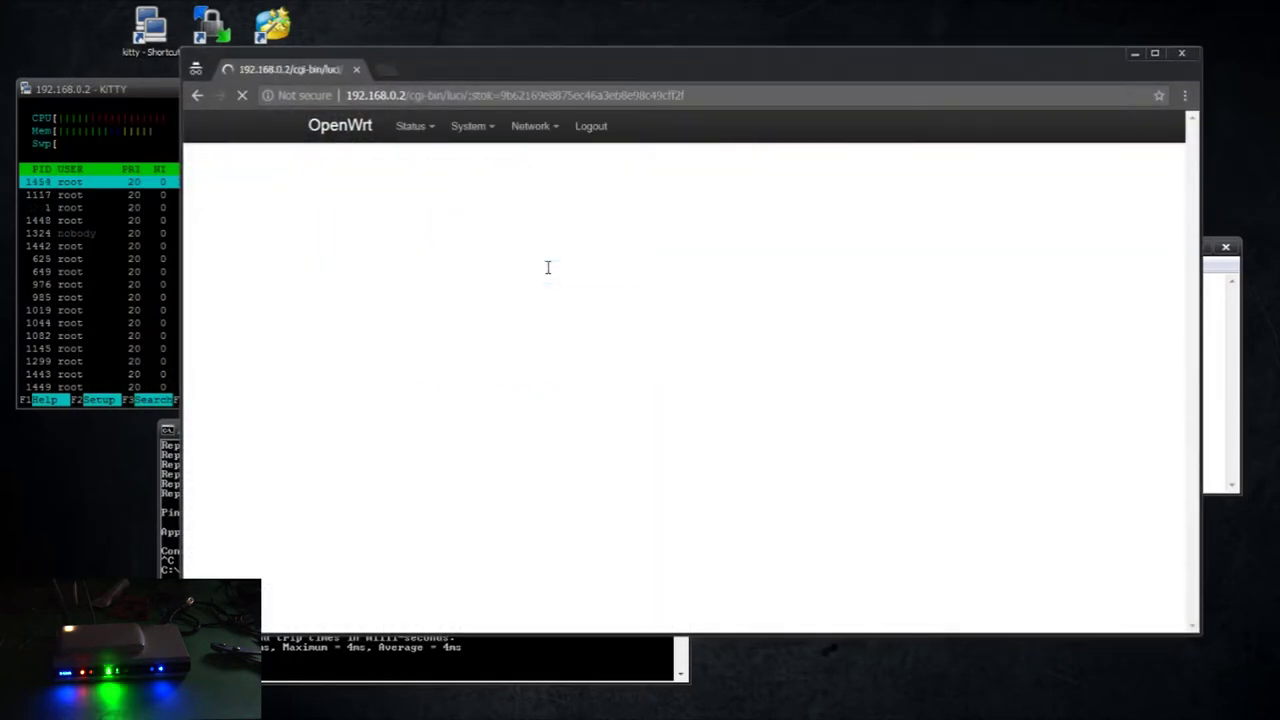
Add an enabled swap entry on /dev/sda2 in Mount Points and save & apply
{"action": "mouse_move", "coordinate": [470, 126]}
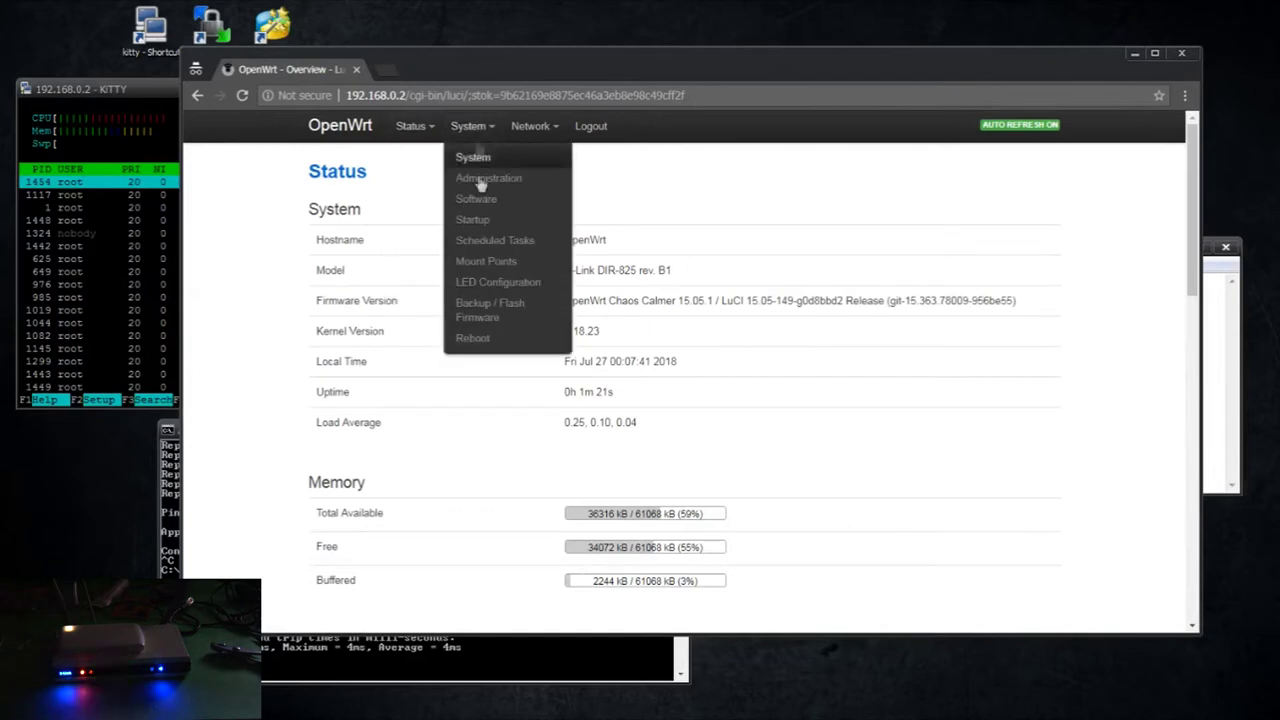
{"action": "left_click", "coordinate": [482, 262]}
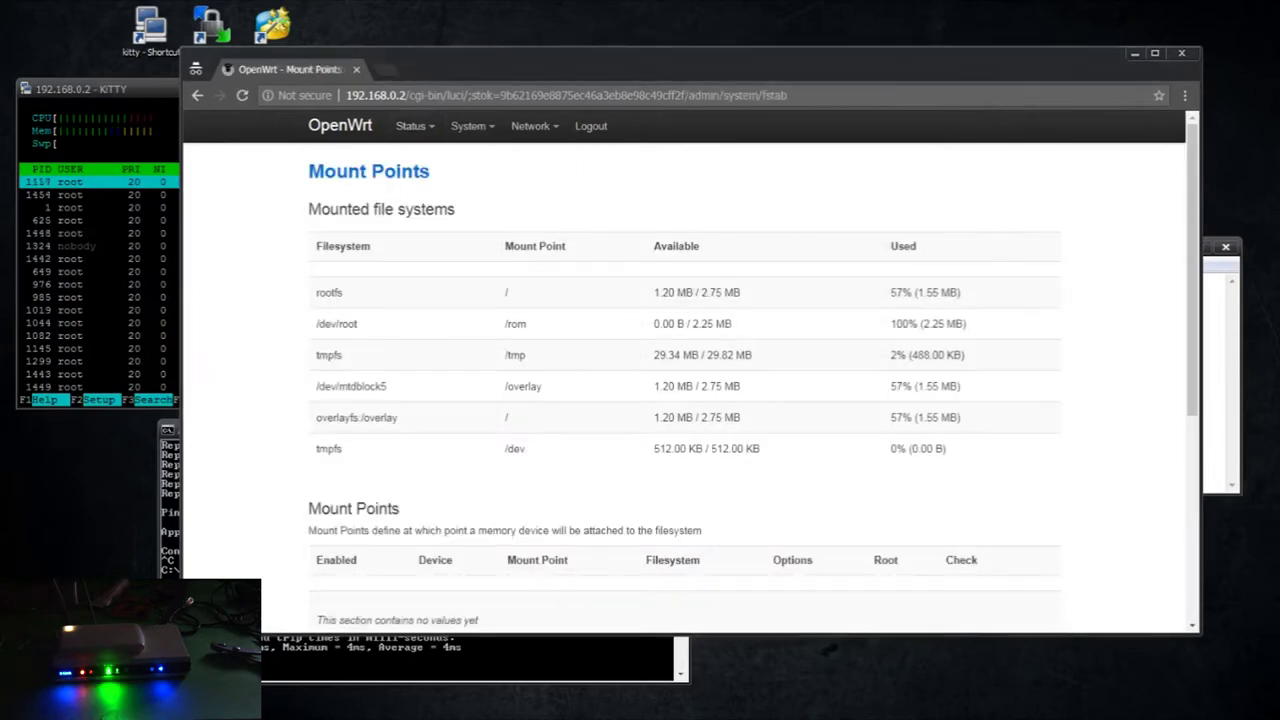
{"action": "scroll", "coordinate": [286, 486], "scroll_direction": "down", "scroll_amount": 4}
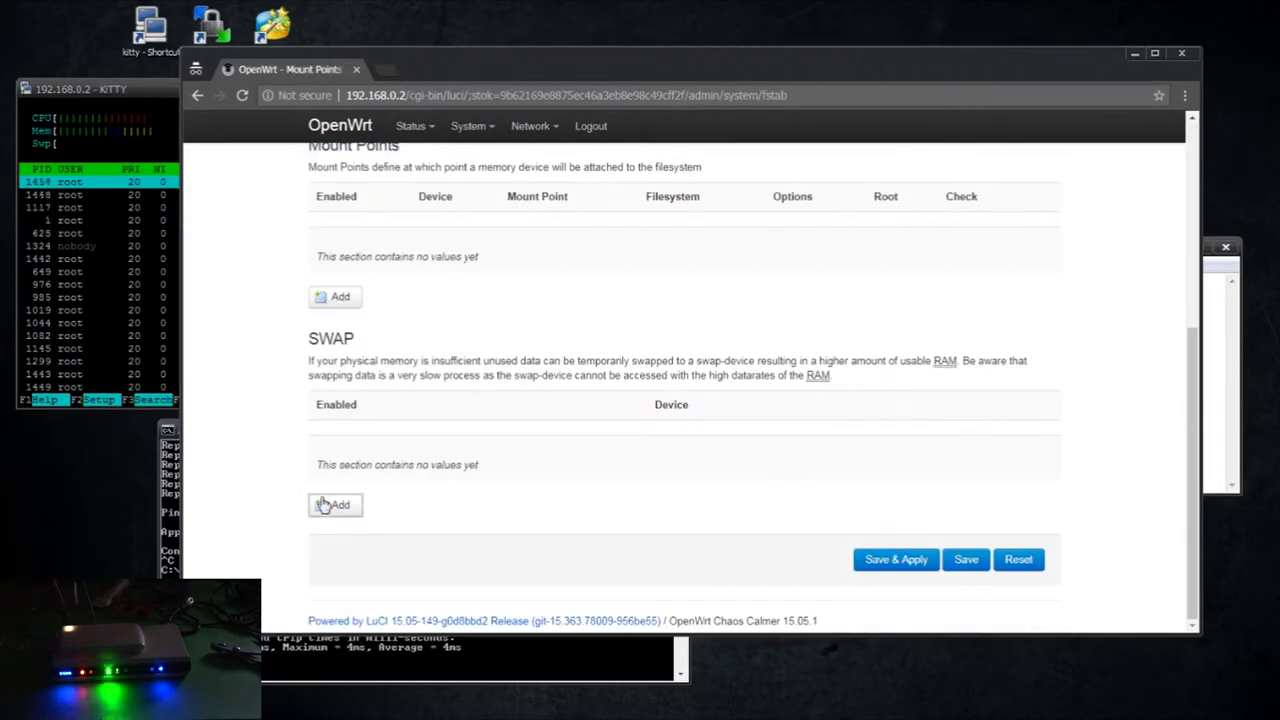
{"action": "left_click", "coordinate": [330, 505]}
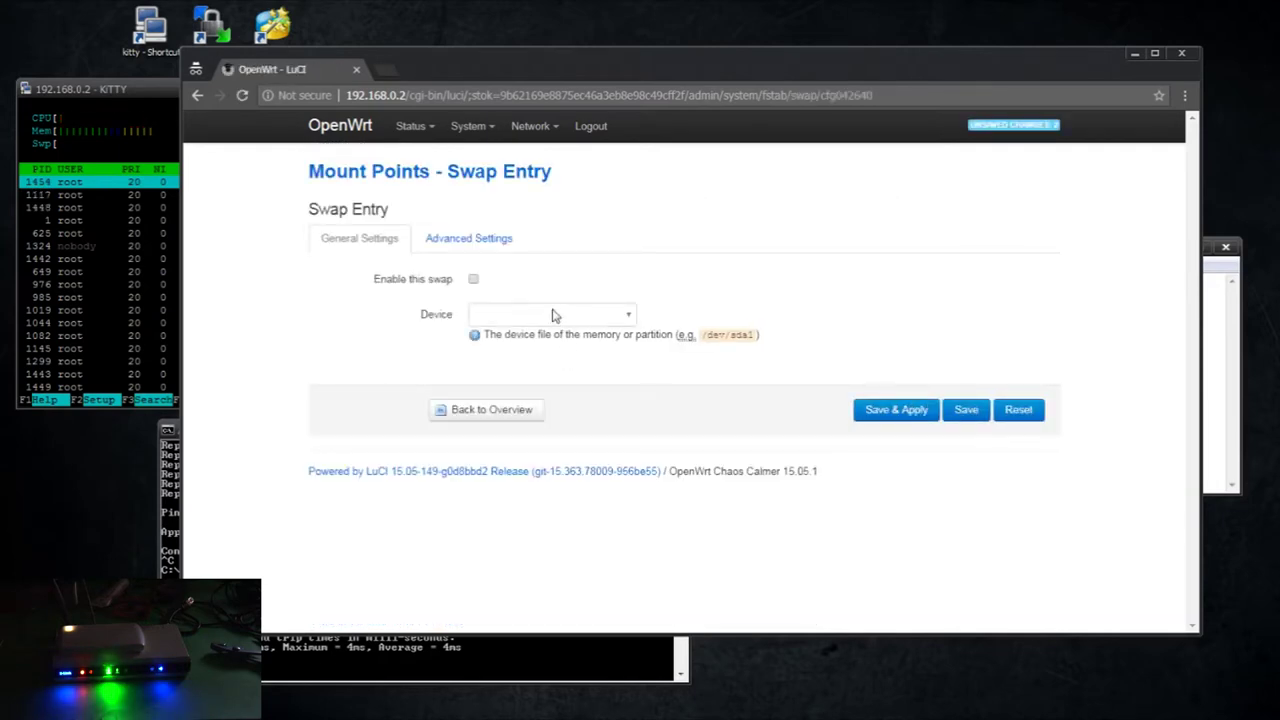
{"action": "left_click", "coordinate": [474, 280]}
{"action": "left_click", "coordinate": [628, 315]}
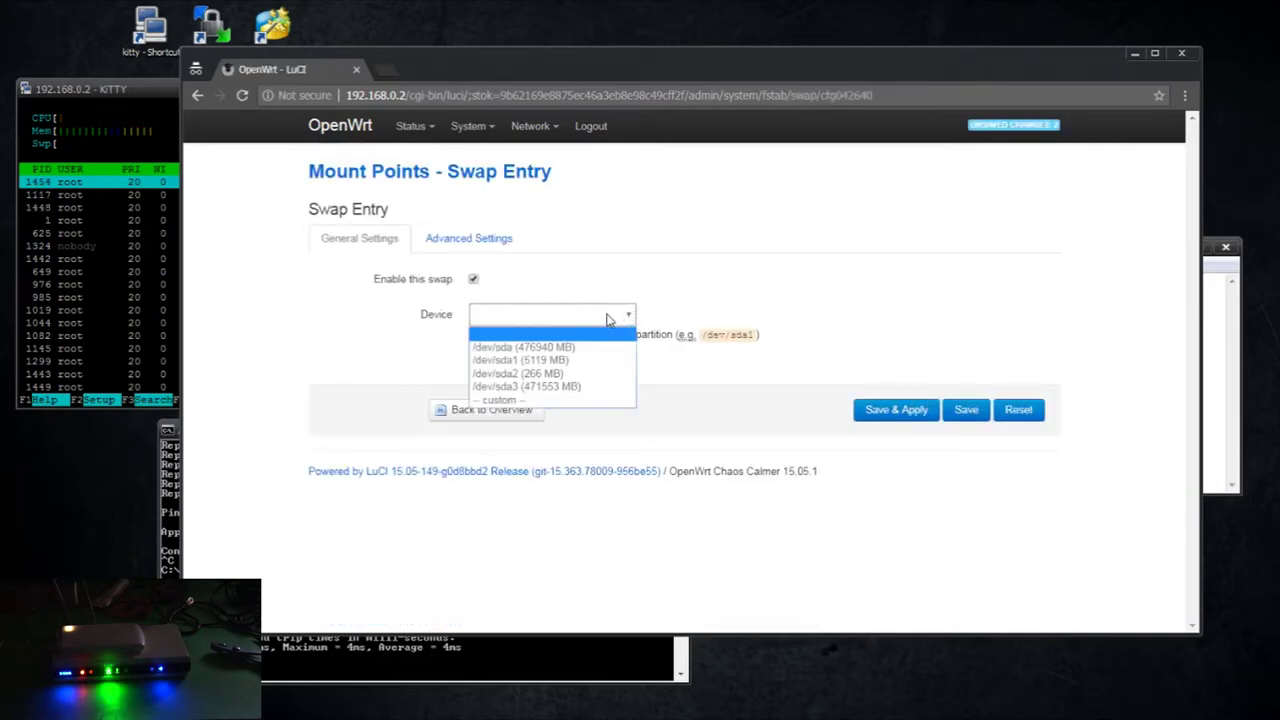
{"action": "left_click", "coordinate": [563, 373]}
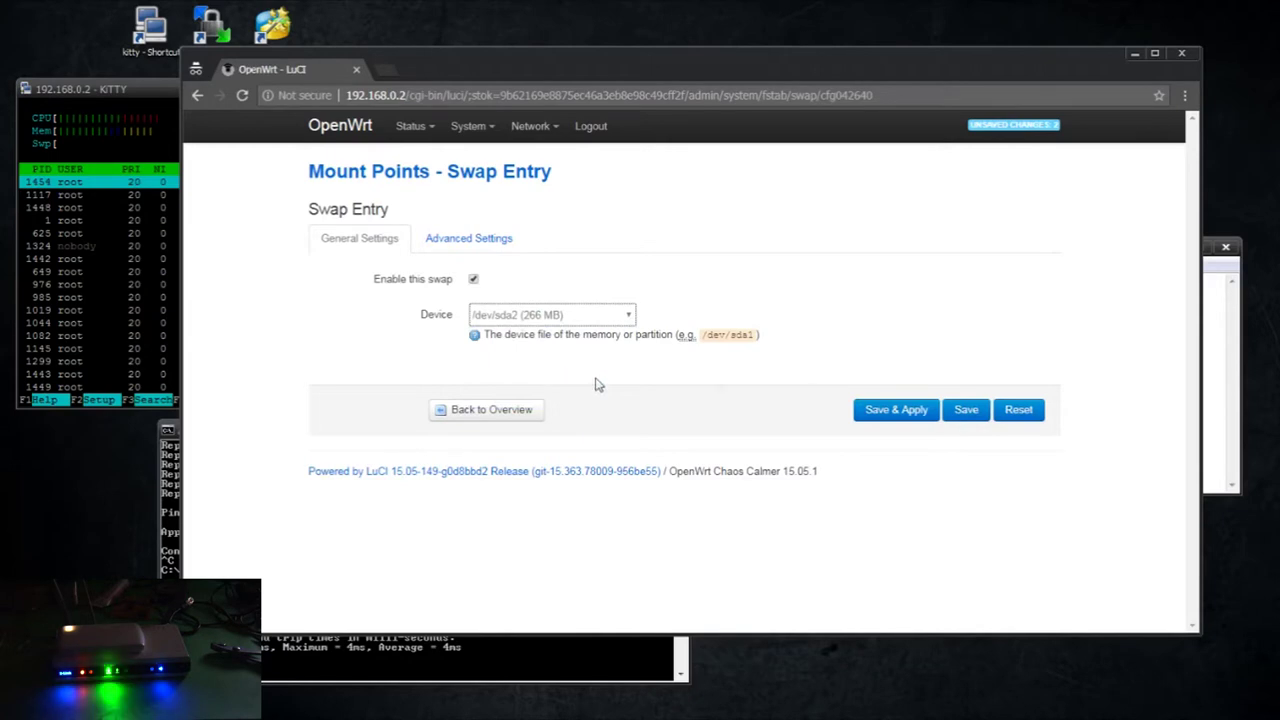
{"action": "left_click", "coordinate": [911, 410]}
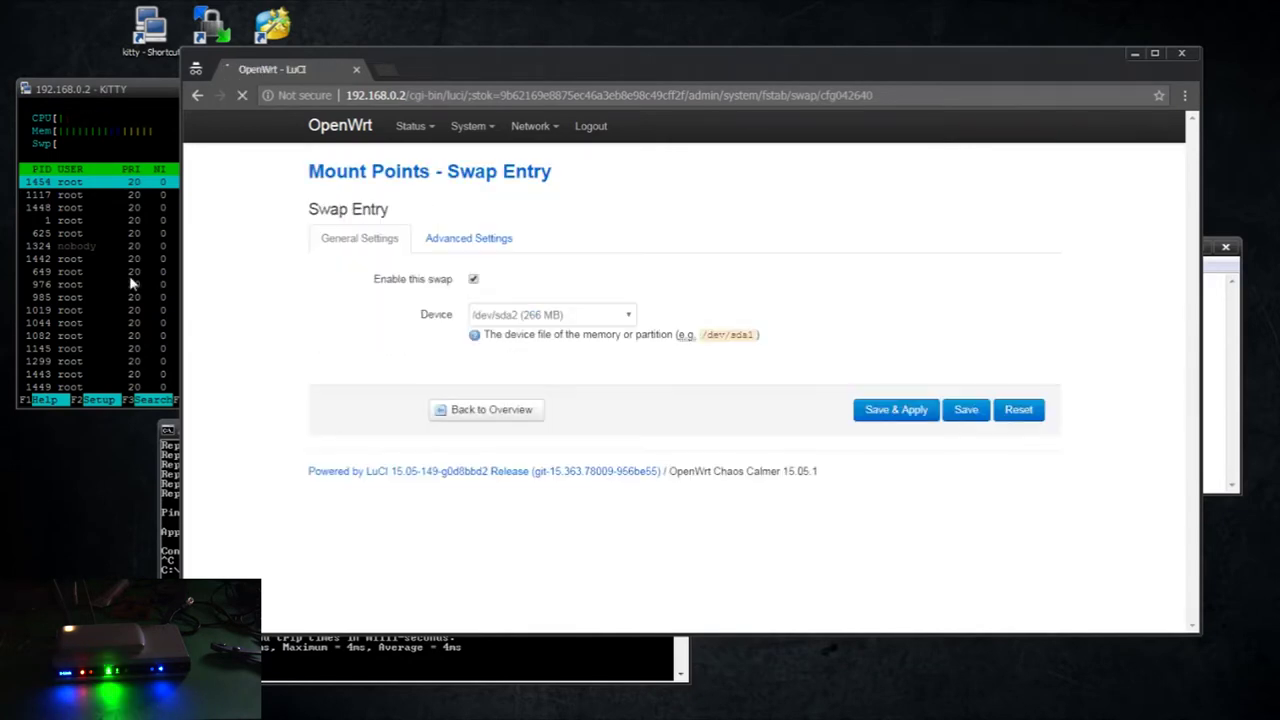
Restart htop to confirm 265MB of swap, then close the browser
{"action": "left_click", "coordinate": [130, 284]}
{"action": "key", "text": "q"}
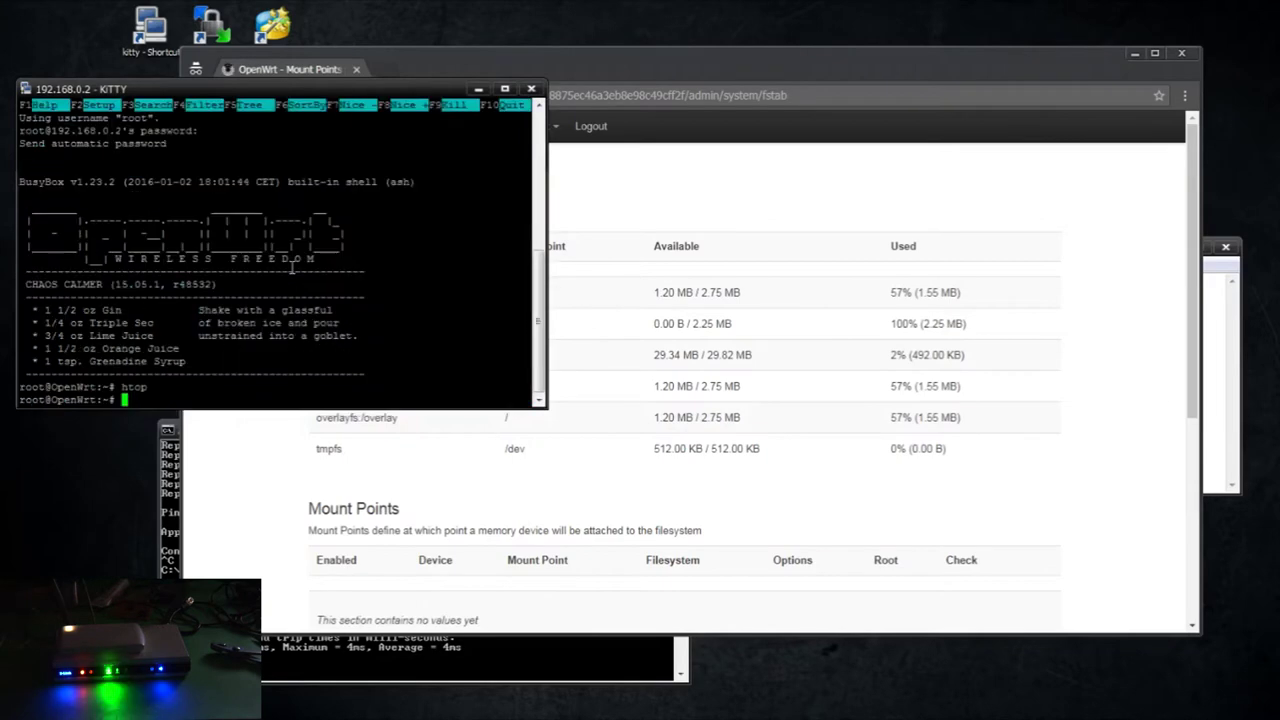
{"action": "key", "text": "Up"}
{"action": "key", "text": "Return"}
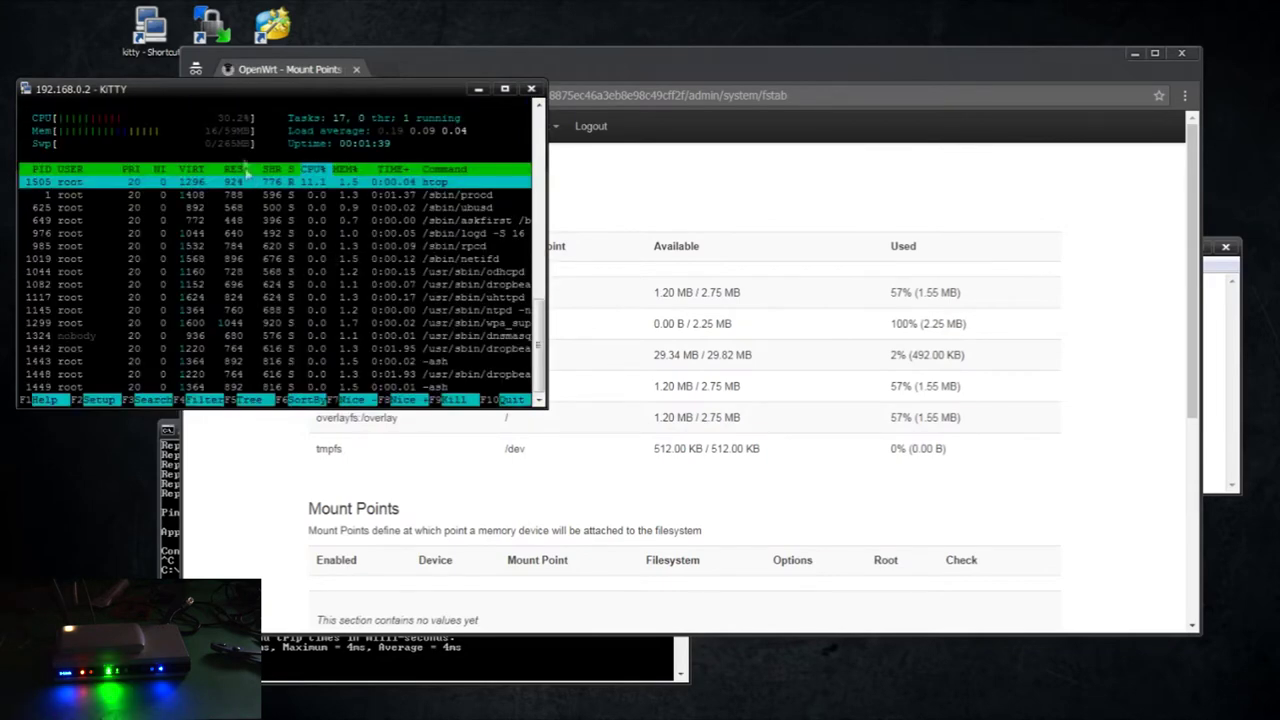
{"action": "left_click", "coordinate": [1088, 245]}
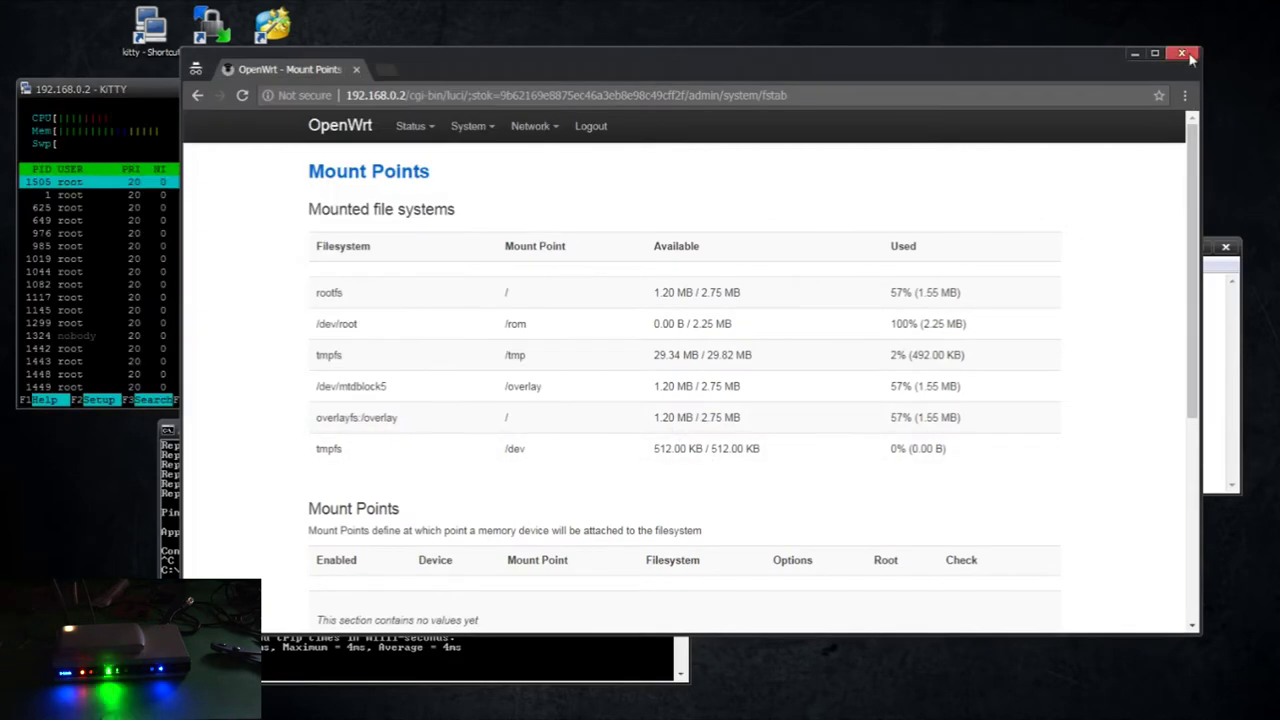
{"action": "left_click", "coordinate": [1186, 55]}
Inspect the contents of the root and /mnt directories
{"action": "left_click", "coordinate": [694, 301]}
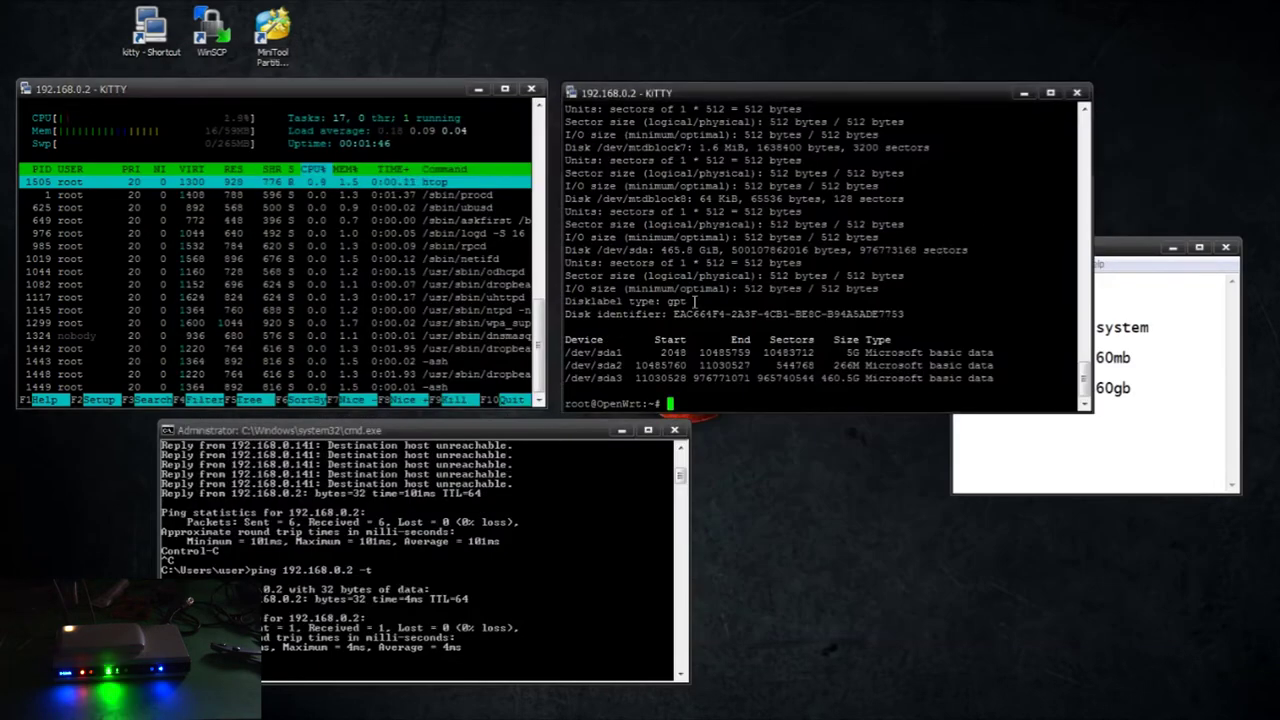
{"action": "type", "text": "cd /"}
{"action": "key", "text": "Return"}
{"action": "type", "text": "ls"}
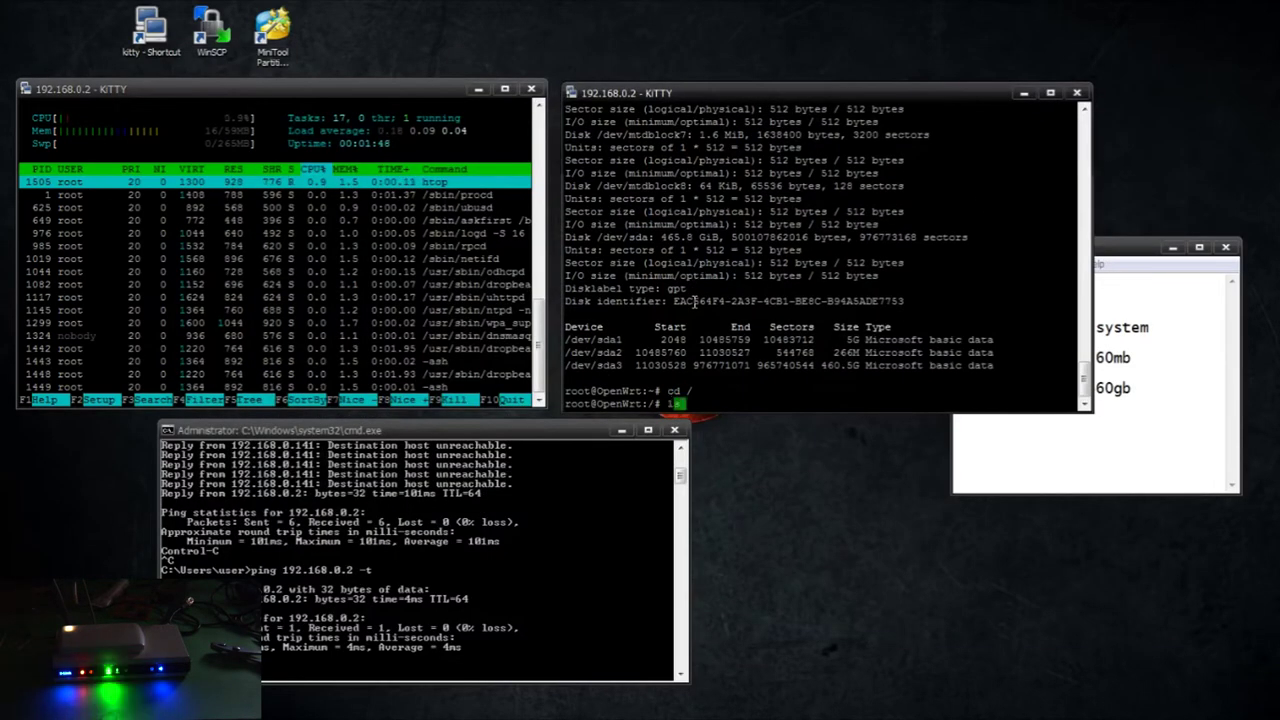
{"action": "key", "text": "Return"}
{"action": "type", "text": "cd mnt"}
{"action": "key", "text": "Return"}
{"action": "type", "text": "ls"}
{"action": "key", "text": "Return"}
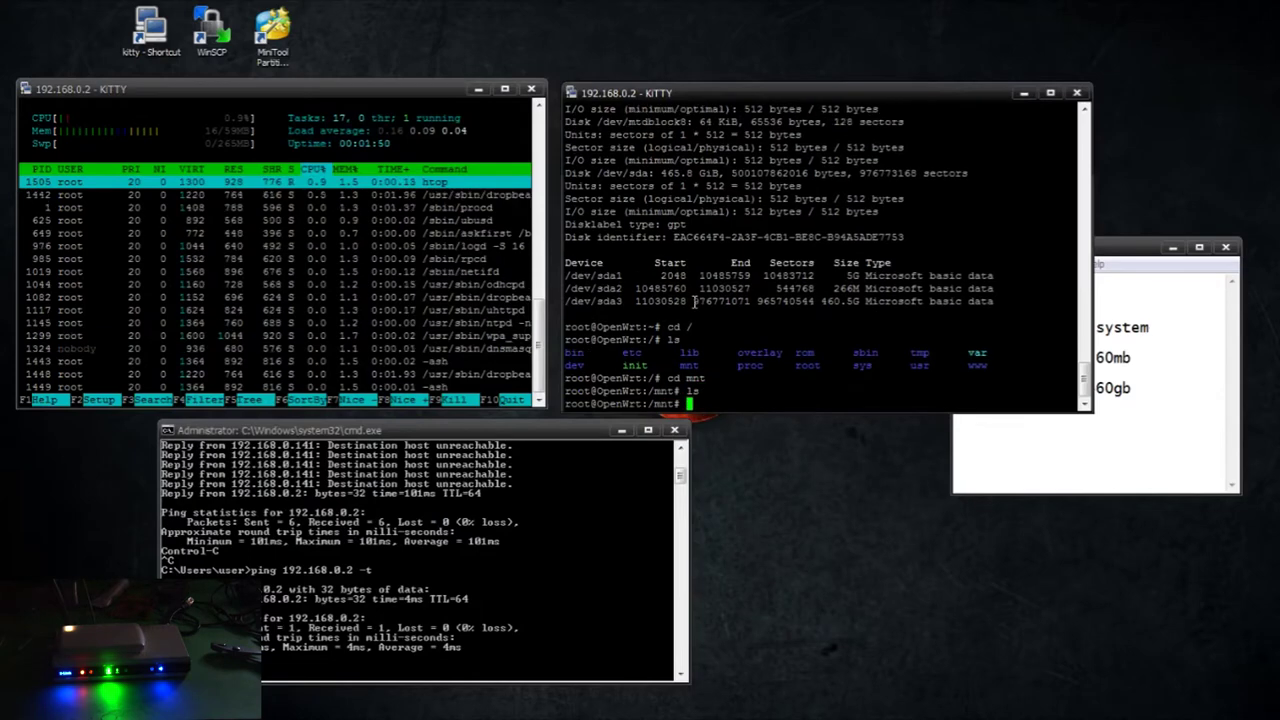
{"action": "type", "text": "cd.."}
{"action": "key", "text": "Return"}
{"action": "type", "text": "cd .."}
{"action": "key", "text": "Return"}
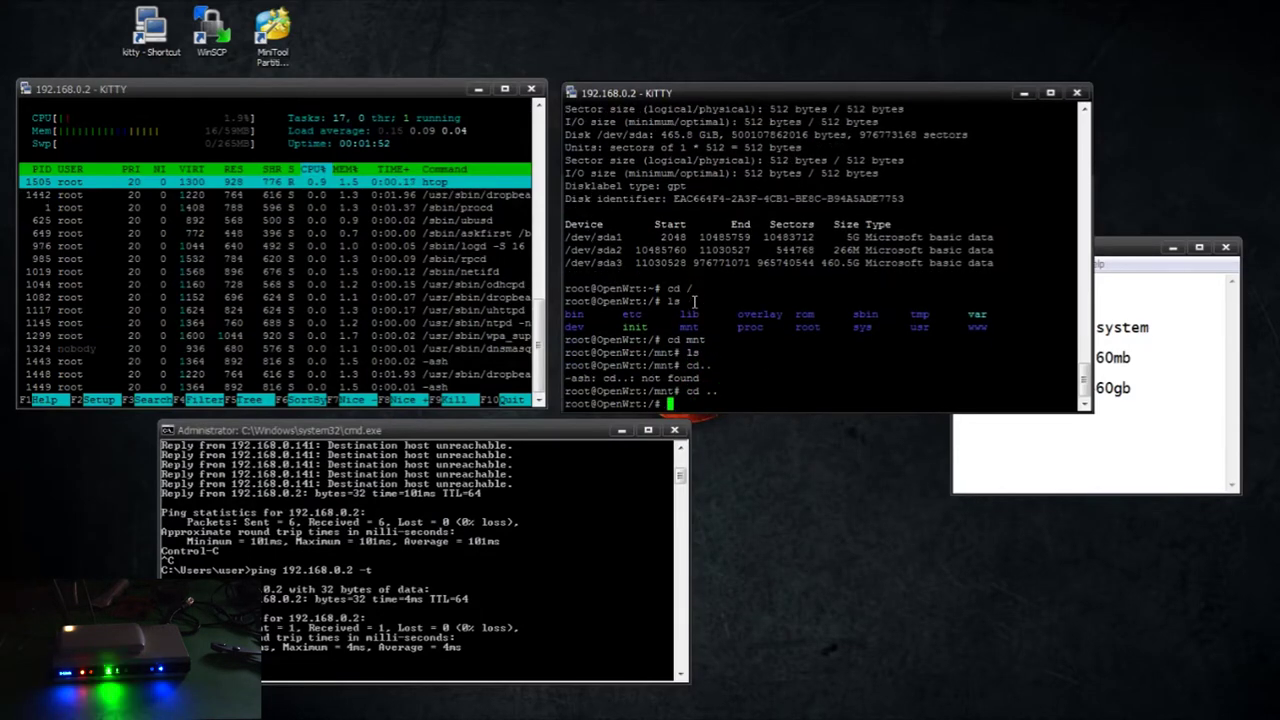
Create /mnt/sda1, mount /dev/sda1 there and list its contents
{"action": "type", "text": "mkdir /mnt/sda1"}
{"action": "key", "text": "Return"}
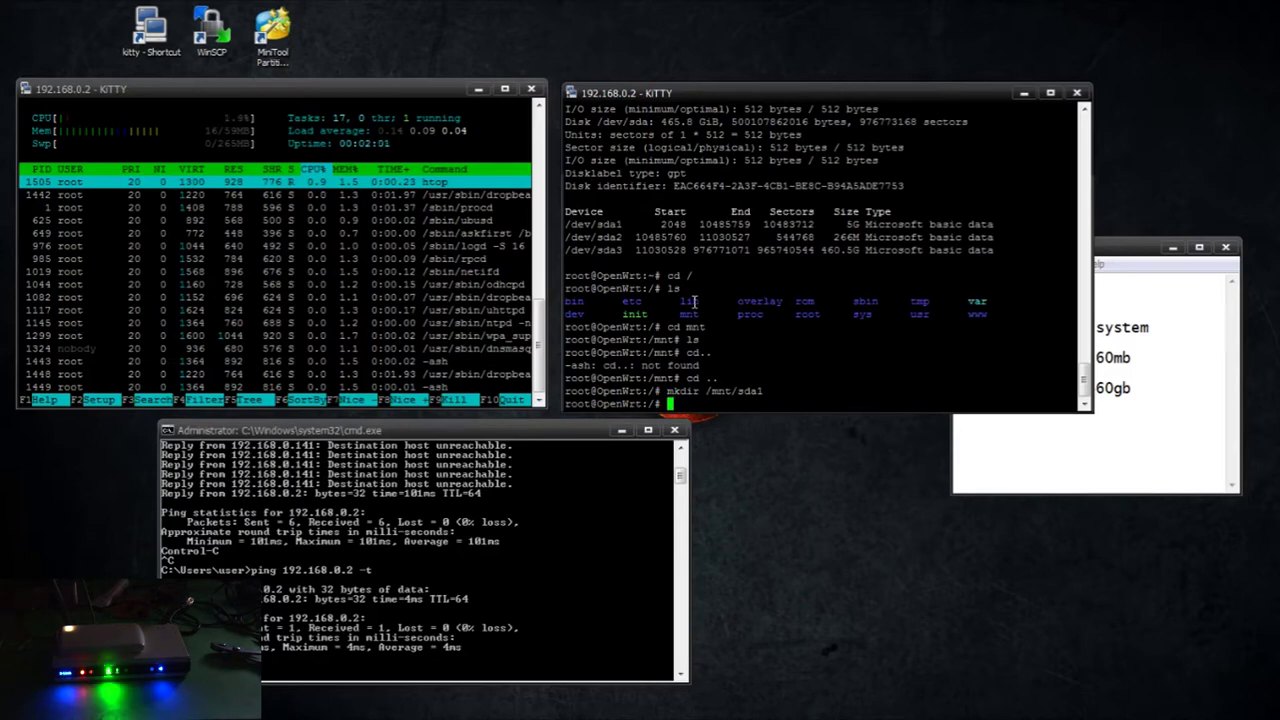
{"action": "type", "text": "mount /dev/sda1 /mnt/s"}
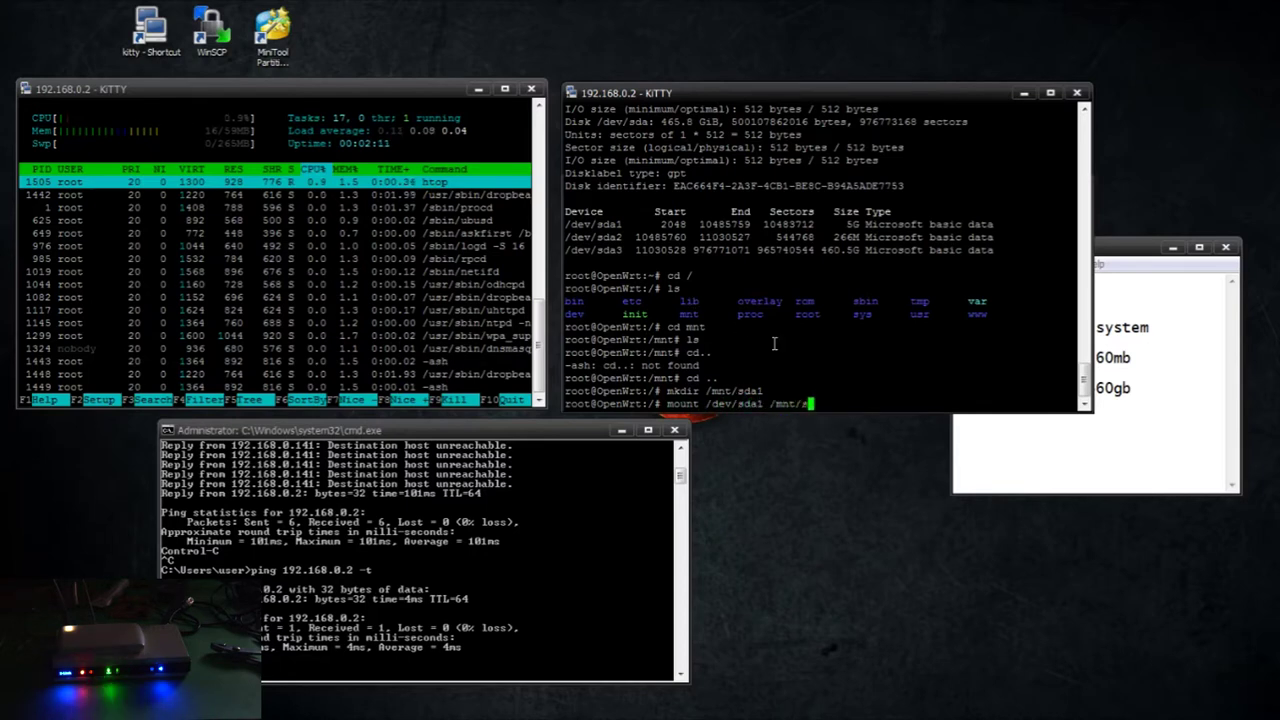
{"action": "type", "text": "da1"}
{"action": "key", "text": "Return"}
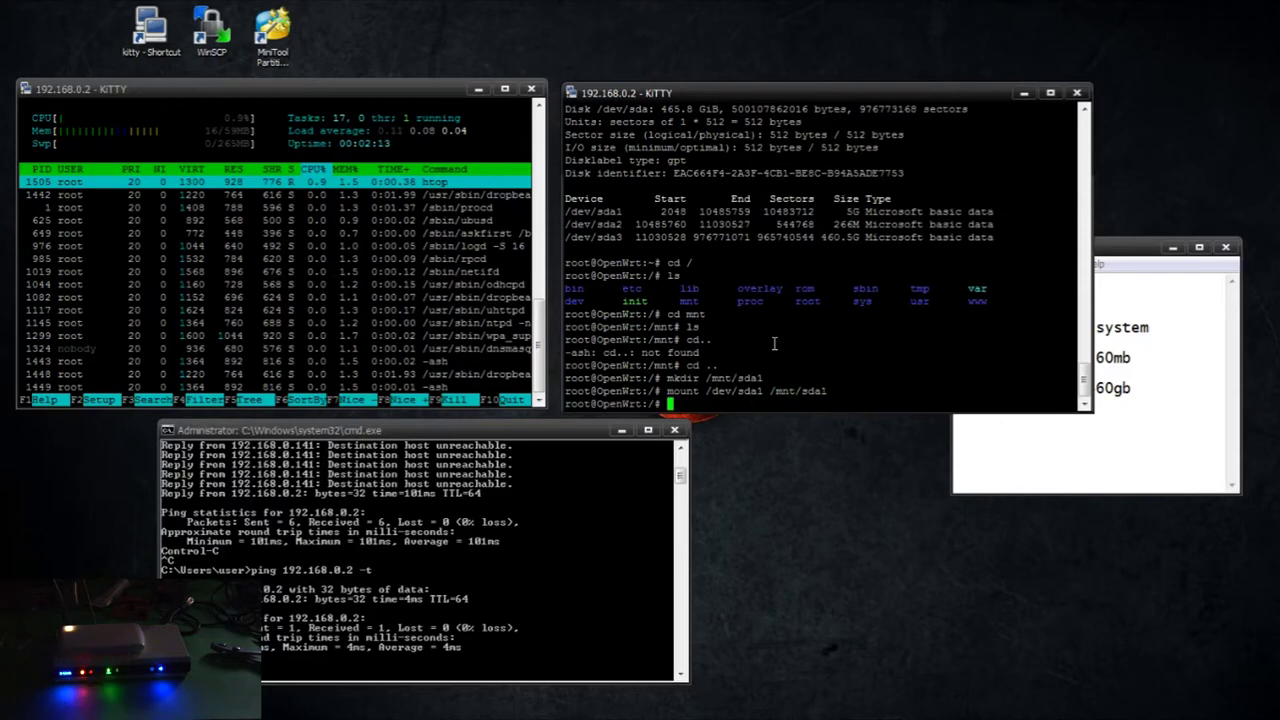
{"action": "type", "text": "cd /mnt/sda1"}
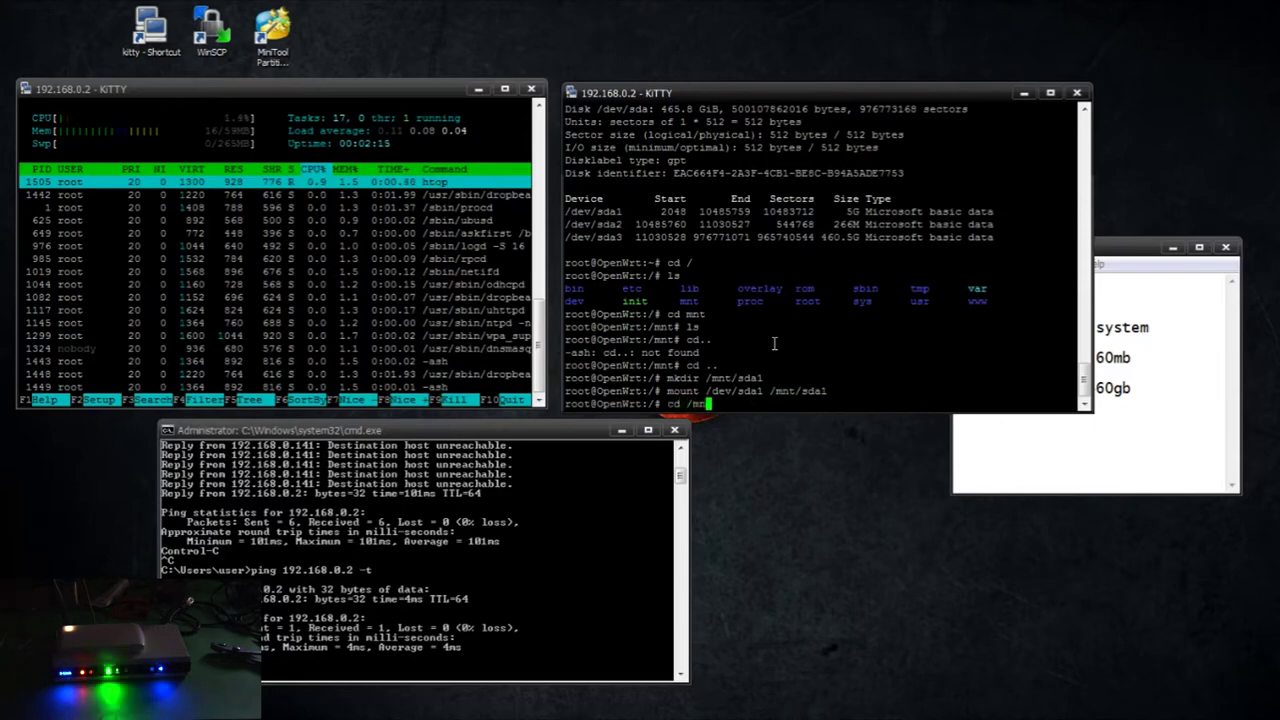
{"action": "key", "text": "Return"}
{"action": "type", "text": "ls"}
{"action": "key", "text": "Return"}
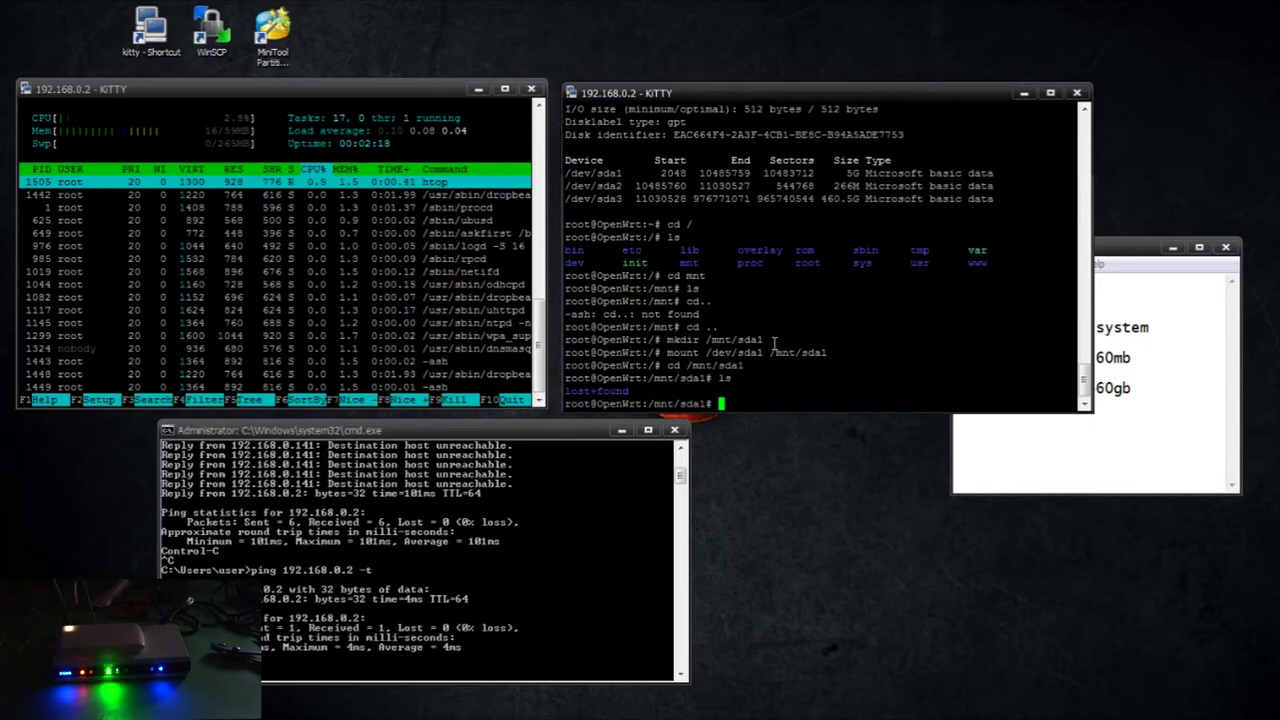
{"action": "type", "text": "cd .."}
{"action": "key", "text": "Return"}
Create /tmp/cproot and bind-mount the root filesystem onto it
{"action": "type", "text": "mkdir"}
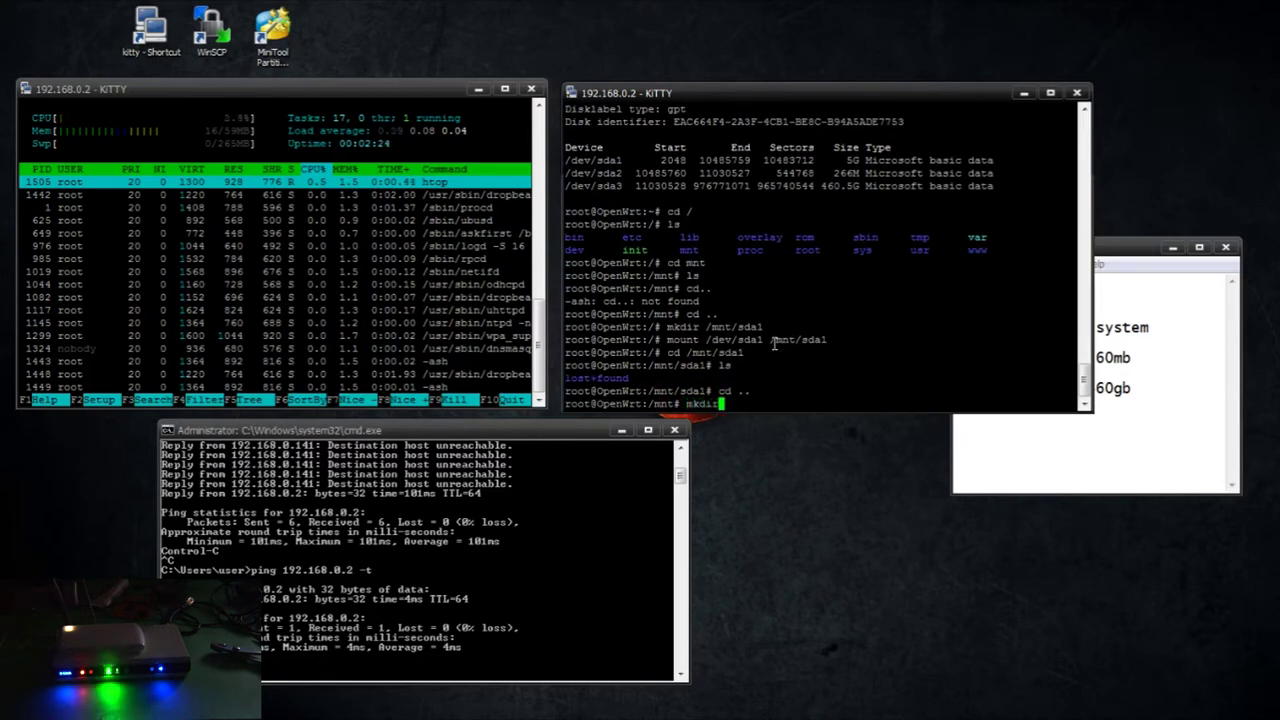
{"action": "type", "text": " -p /tmp/cproot"}
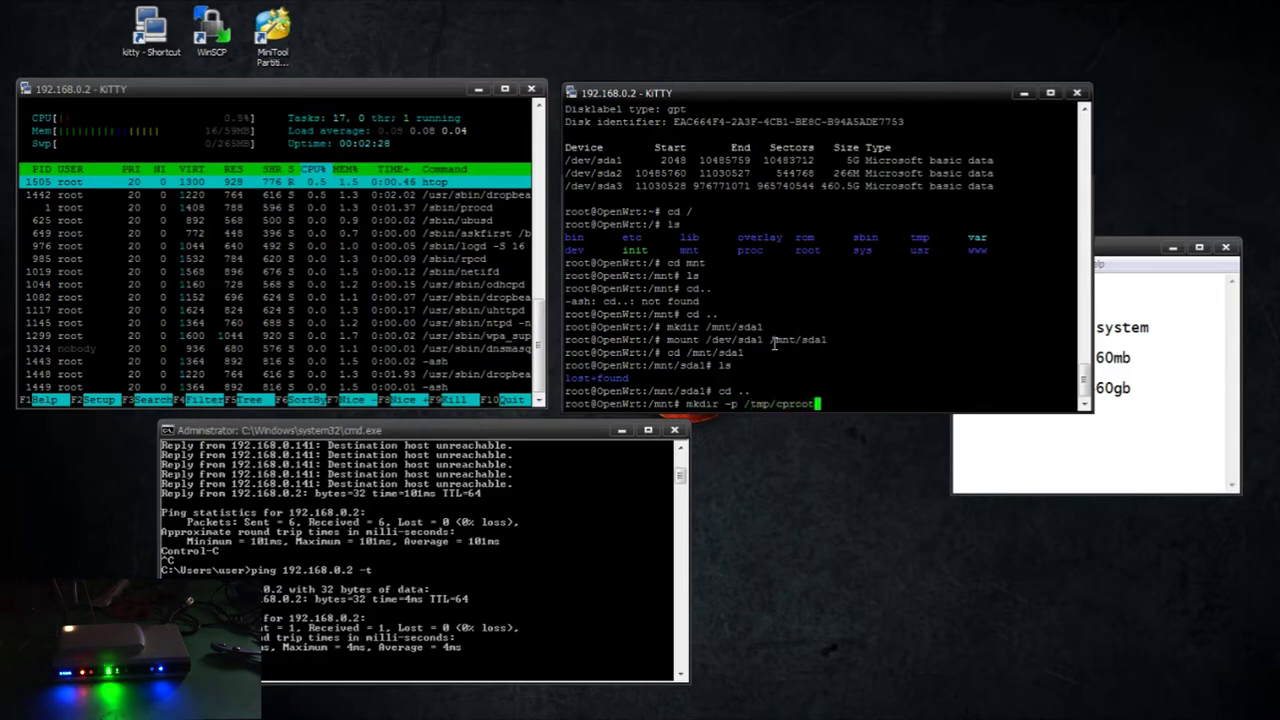
{"action": "key", "text": "Return"}
{"action": "type", "text": "mount -"}
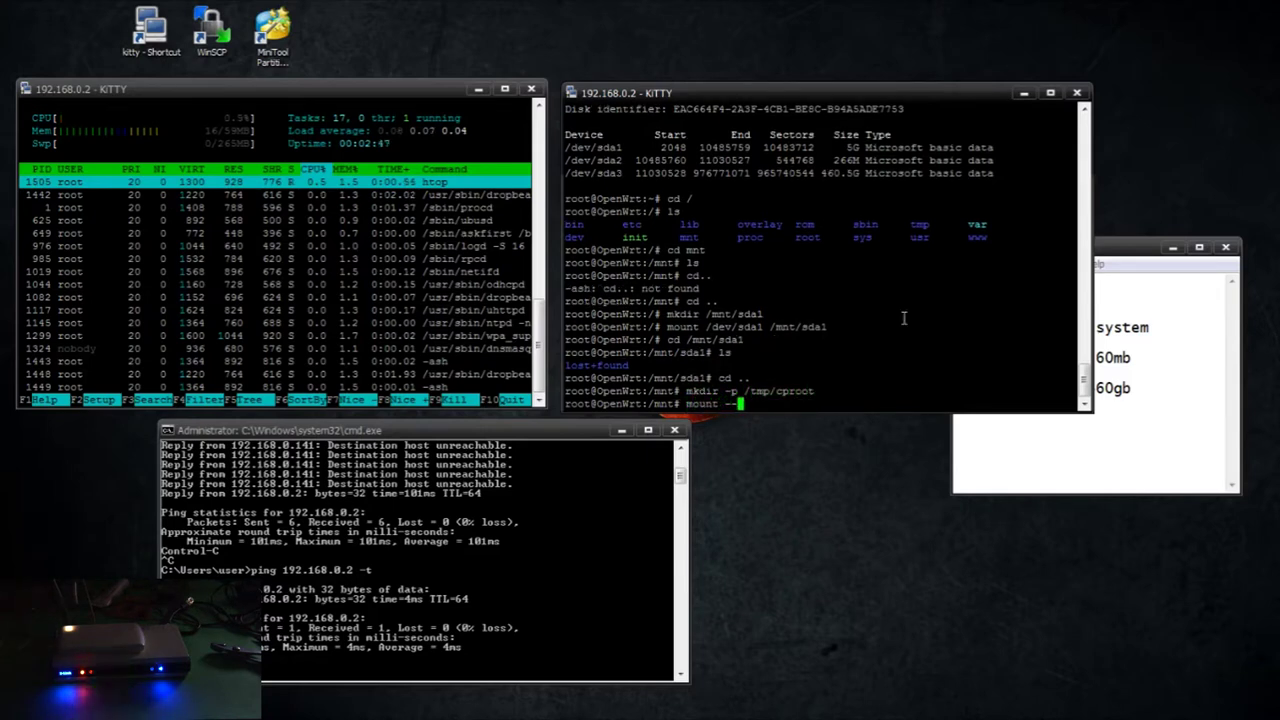
{"action": "type", "text": "-bind / /tmp"}
{"action": "key", "text": "BackSpace"}
{"action": "key", "text": "BackSpace"}
{"action": "type", "text": "/cproot"}
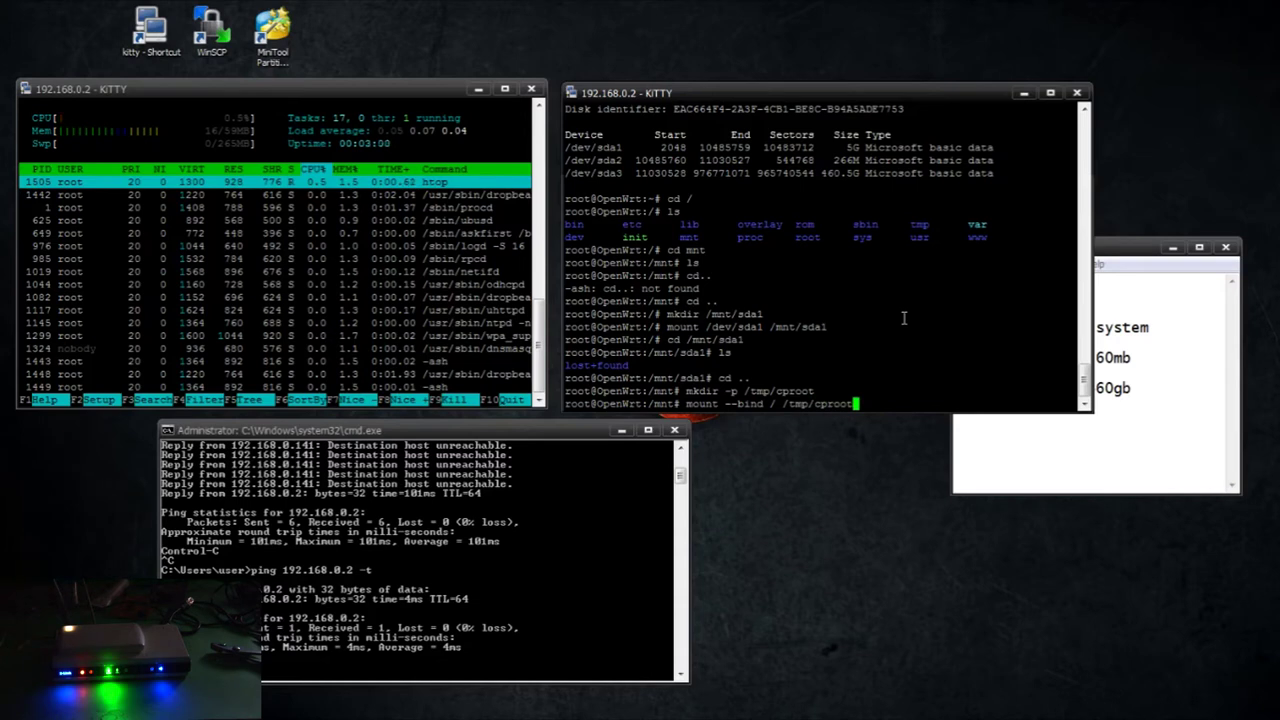
{"action": "key", "text": "Return"}
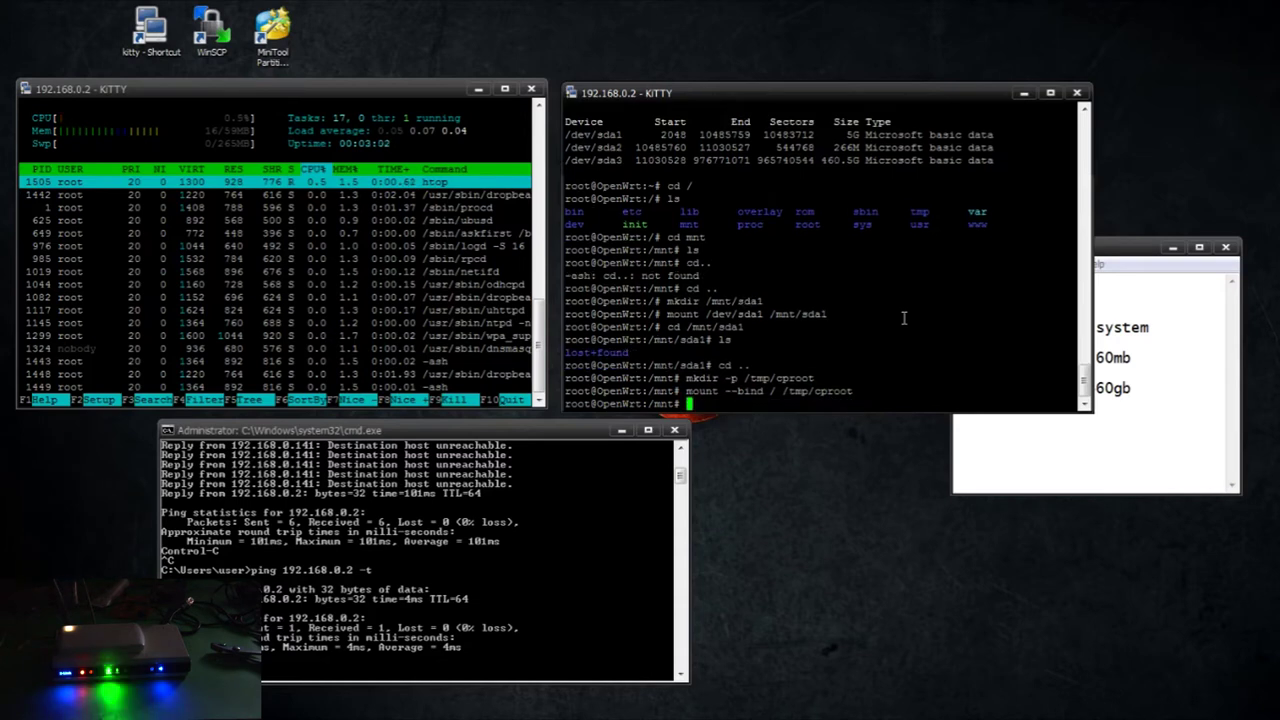
Copy /tmp/cproot onto /mnt/sda1 with tar -C /tmp/cproot -cvf - . | tar -C /mnt/sda1 -xf -
{"action": "type", "text": "tar "}
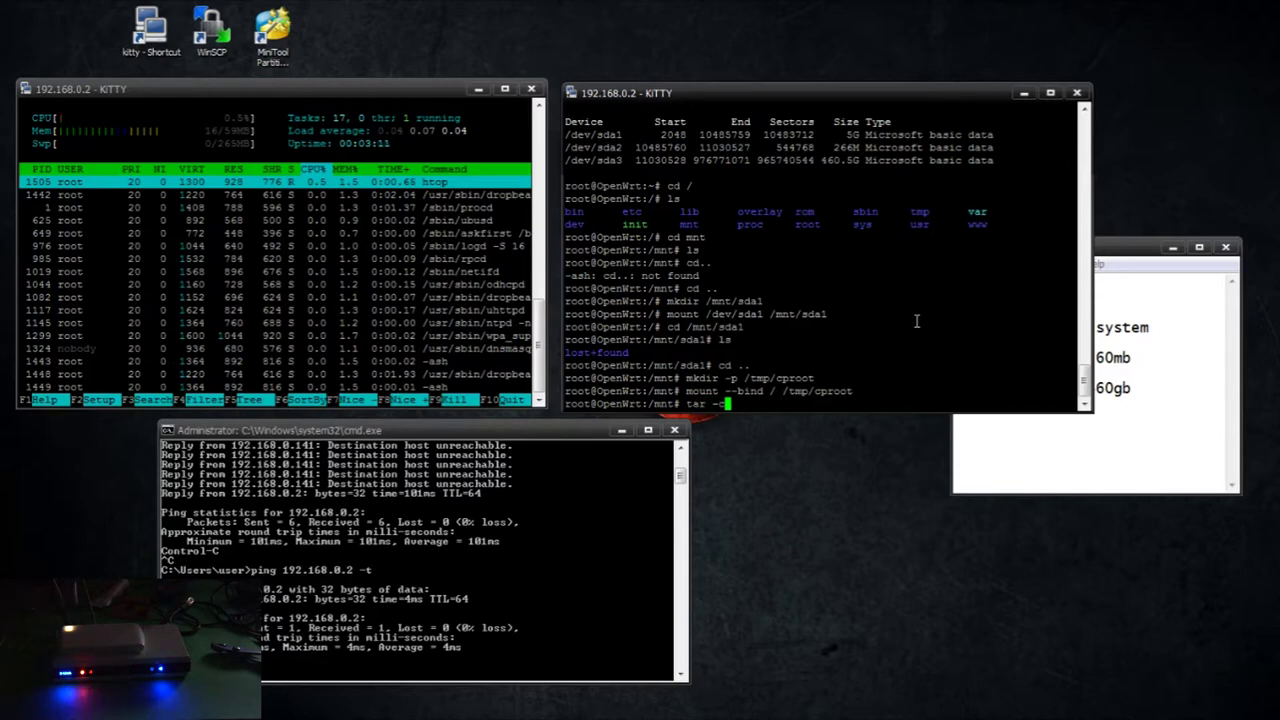
{"action": "type", "text": "-"}
{"action": "type", "text": "C /tmp/cproot -cvf - . | tar -C /mnt/sda1 -xf -"}
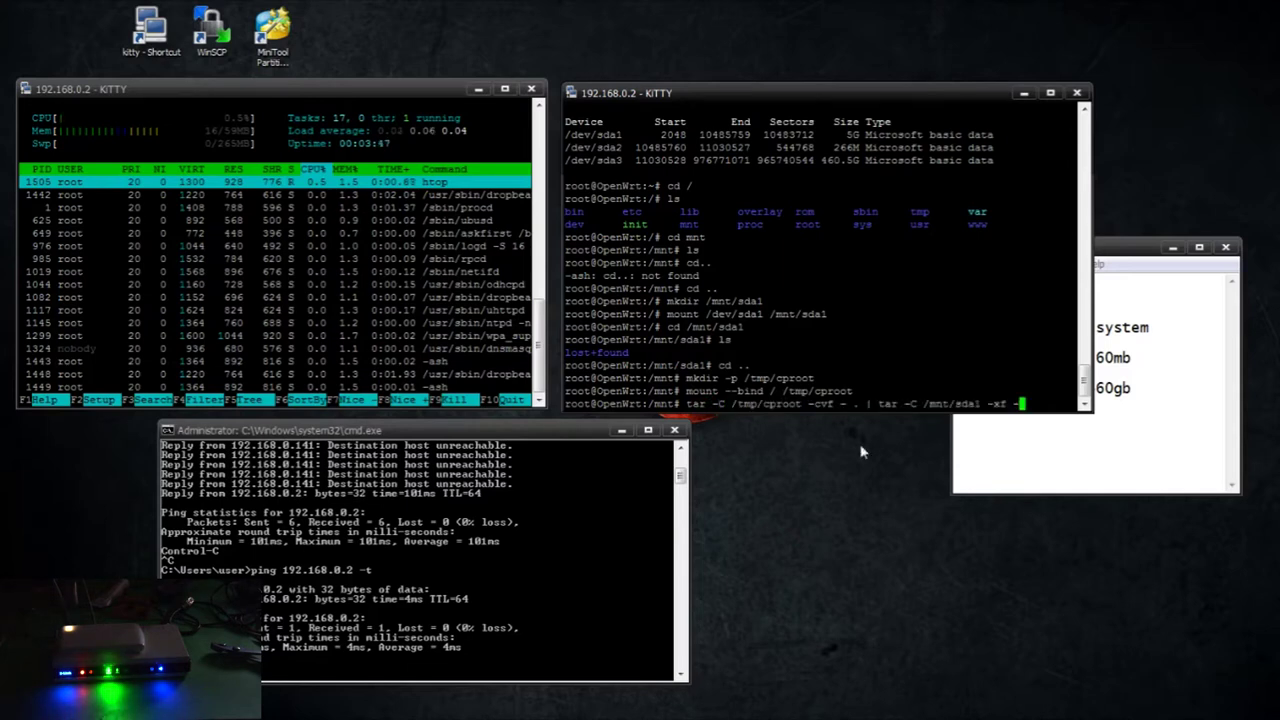
{"action": "key", "text": "Return"}
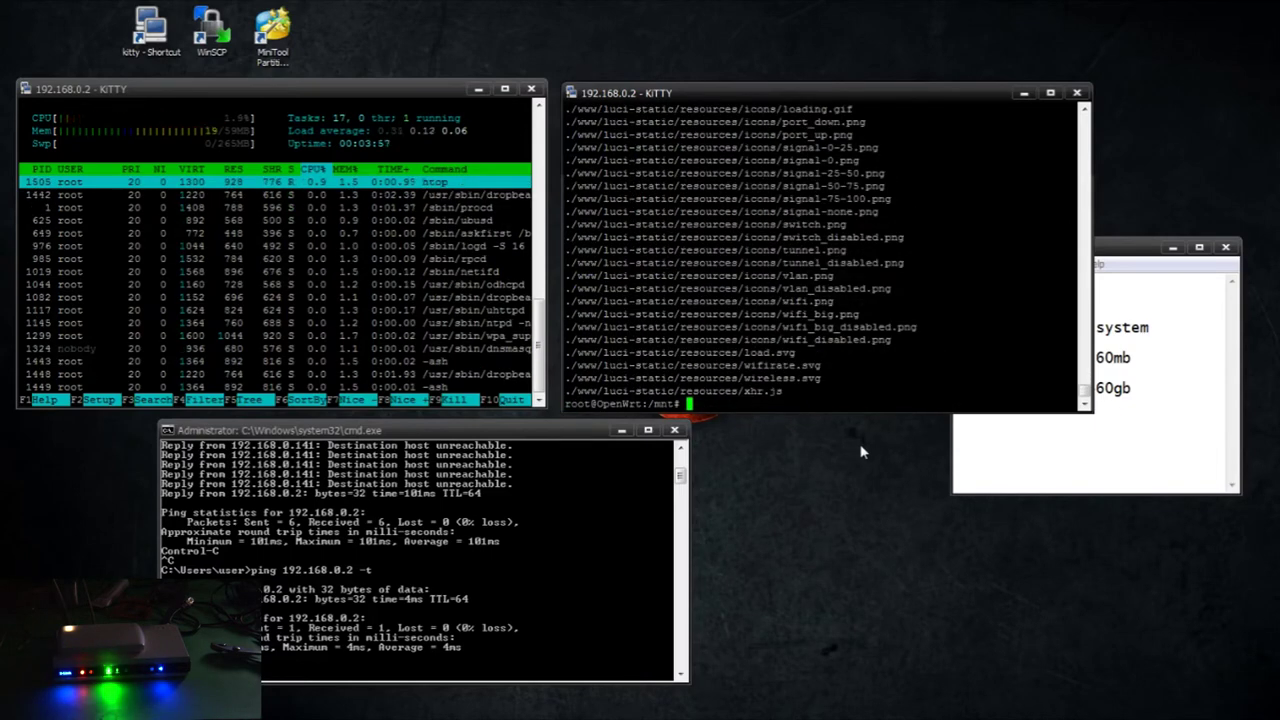
{"action": "type", "text": "nano /etc/config/"}
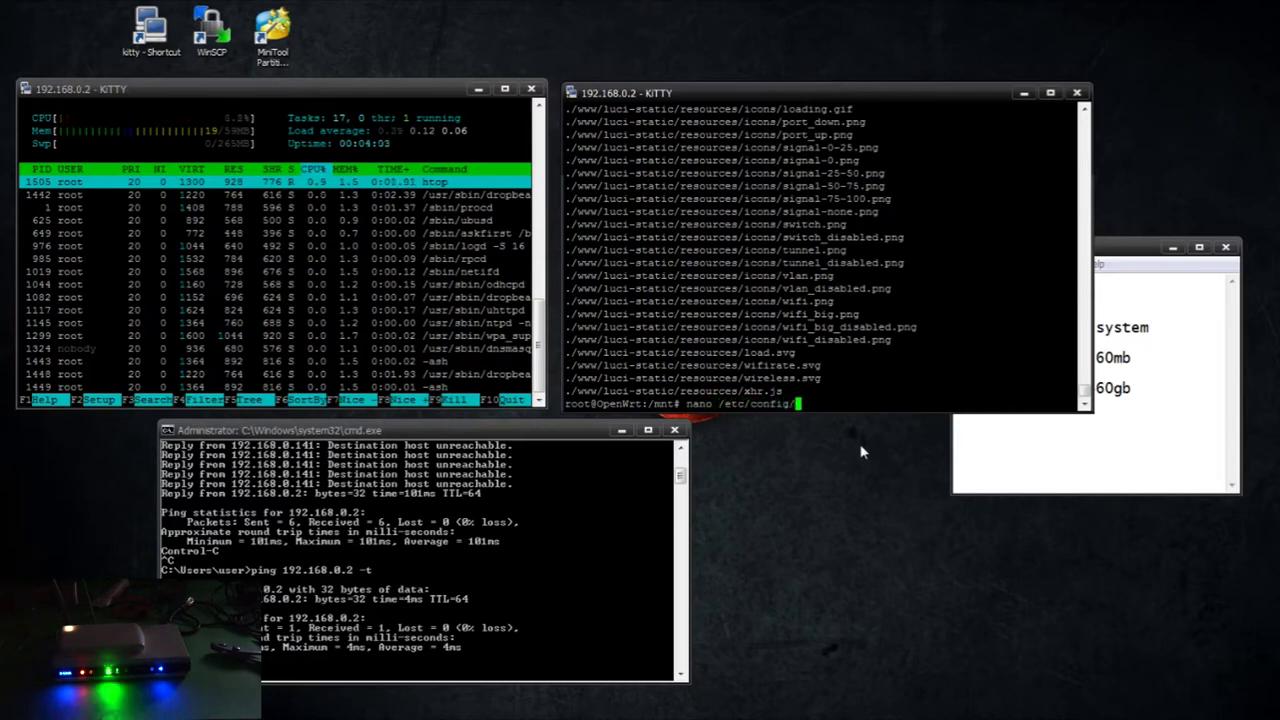
{"action": "type", "text": "fstab"}
Open fstab in nano and add a config mount with target /, device /dev/sda1, fstype ext4
{"action": "key", "text": "Return"}
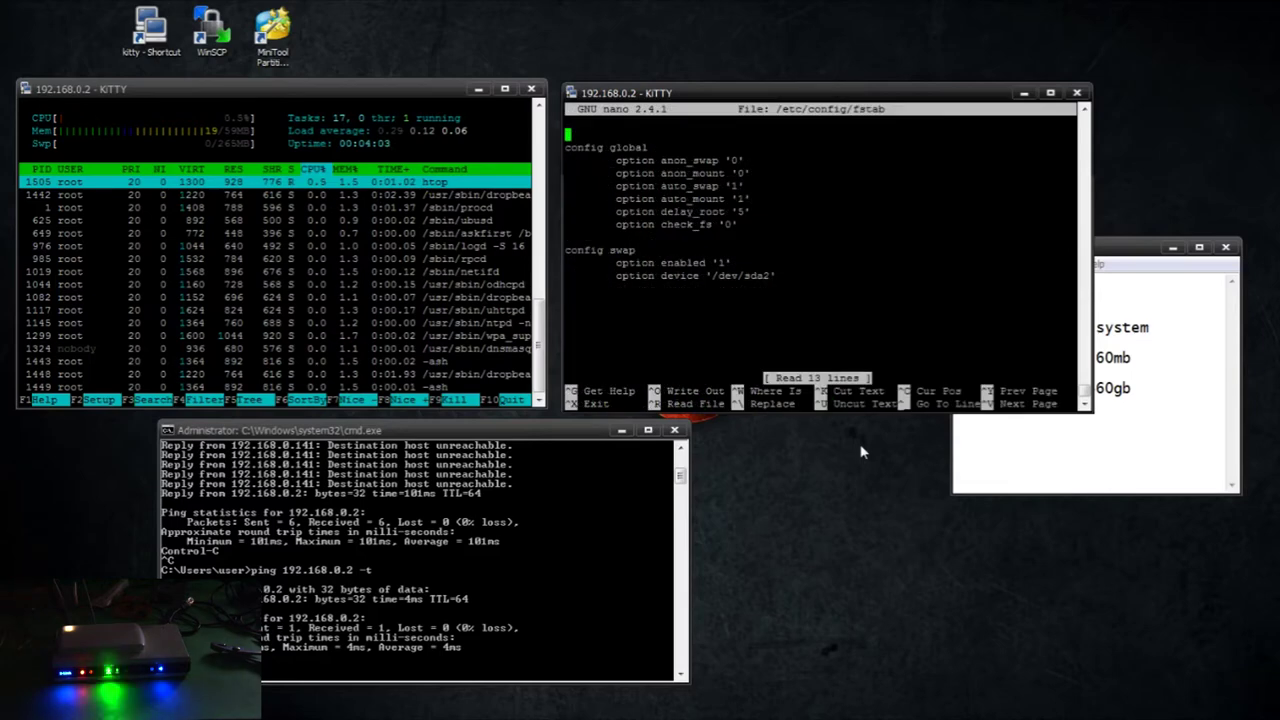
{"action": "key", "text": "Down"}
{"action": "key", "text": "Down"}
{"action": "key", "text": "Down"}
{"action": "key", "text": "Down"}
{"action": "key", "text": "Down"}
{"action": "key", "text": "Down"}
{"action": "key", "text": "Down"}
{"action": "key", "text": "Down"}
{"action": "key", "text": "Down"}
{"action": "key", "text": "Down"}
{"action": "key", "text": "Down"}
{"action": "key", "text": "Down"}
{"action": "type", "text": "config mou"}
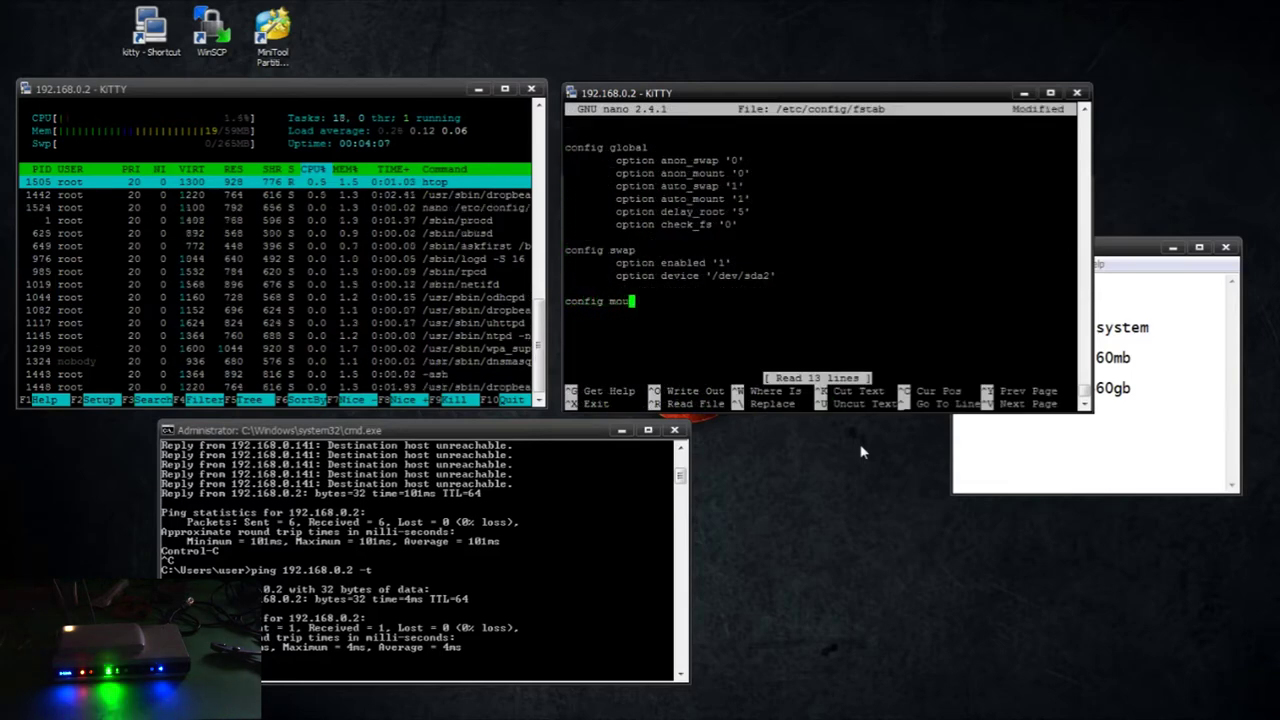
{"action": "type", "text": "nt"}
{"action": "key", "text": "Return"}
{"action": "key", "text": "Tab"}
{"action": "type", "text": "opt"}
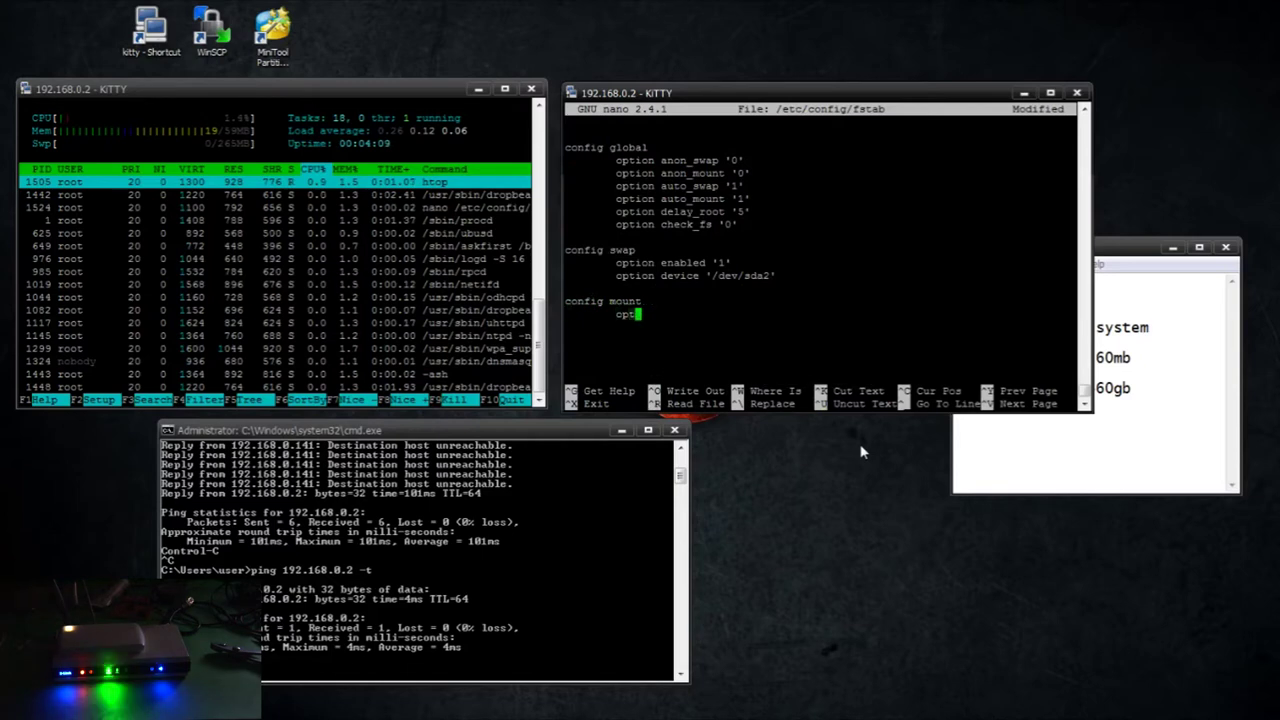
{"action": "type", "text": "ion target /"}
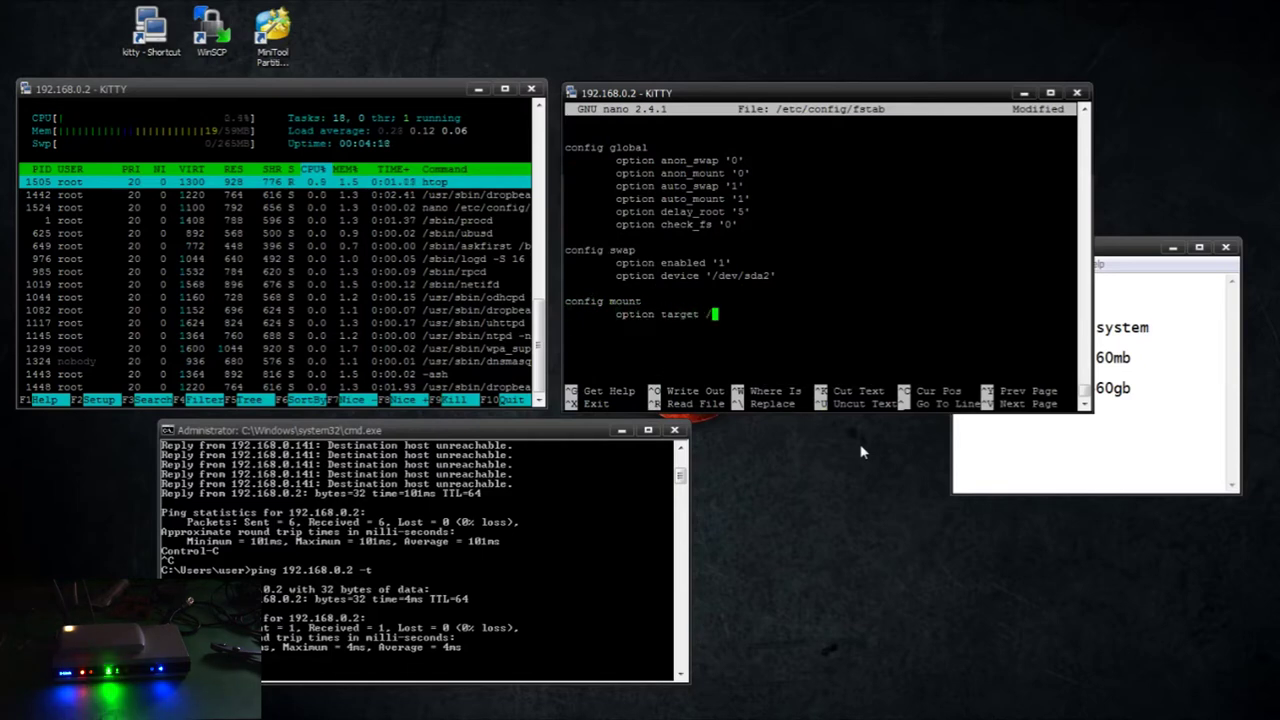
{"action": "key", "text": "Return"}
{"action": "key", "text": "Tab"}
{"action": "type", "text": "option device /dev/sda1"}
{"action": "key", "text": "Return"}
{"action": "key", "text": "Tab"}
{"action": "type", "text": "opt"}
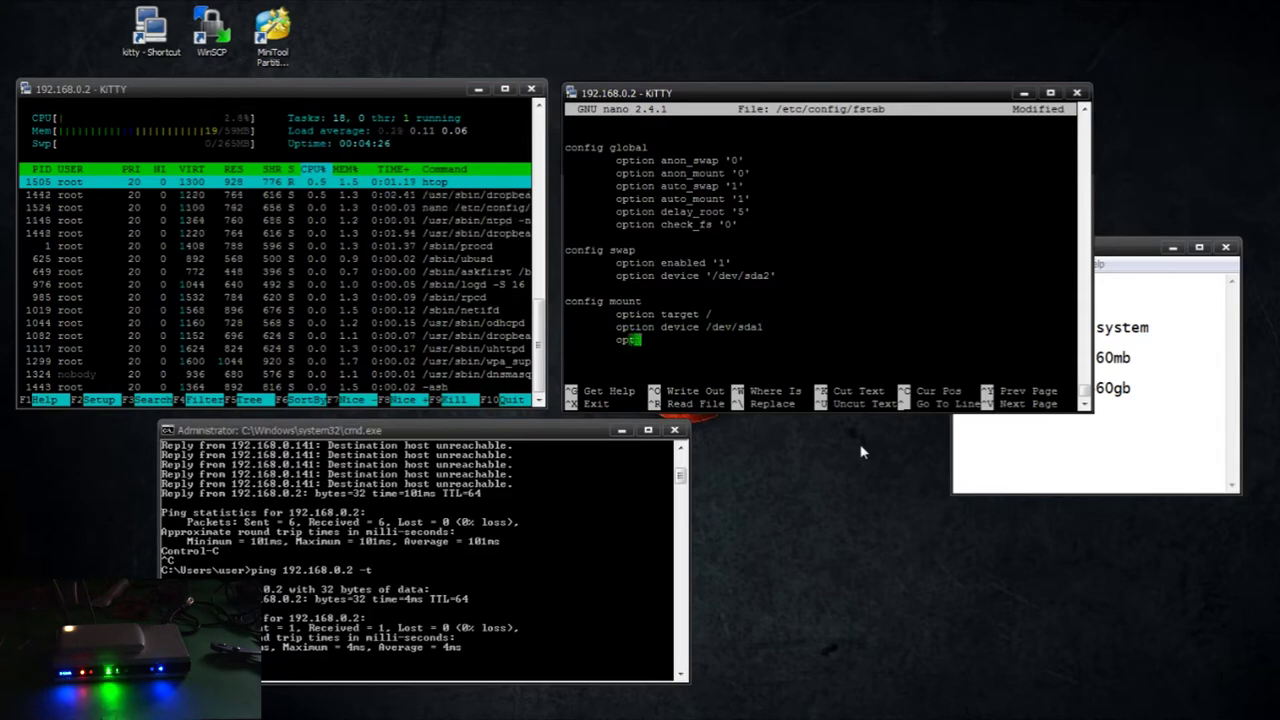
{"action": "type", "text": "ion fstype ext4"}
Add options rw,sync, enabled 1 and enabled_fsck 0 to the mount section
{"action": "key", "text": "Return"}
{"action": "key", "text": "Tab"}
{"action": "type", "text": "option options rw,sync"}
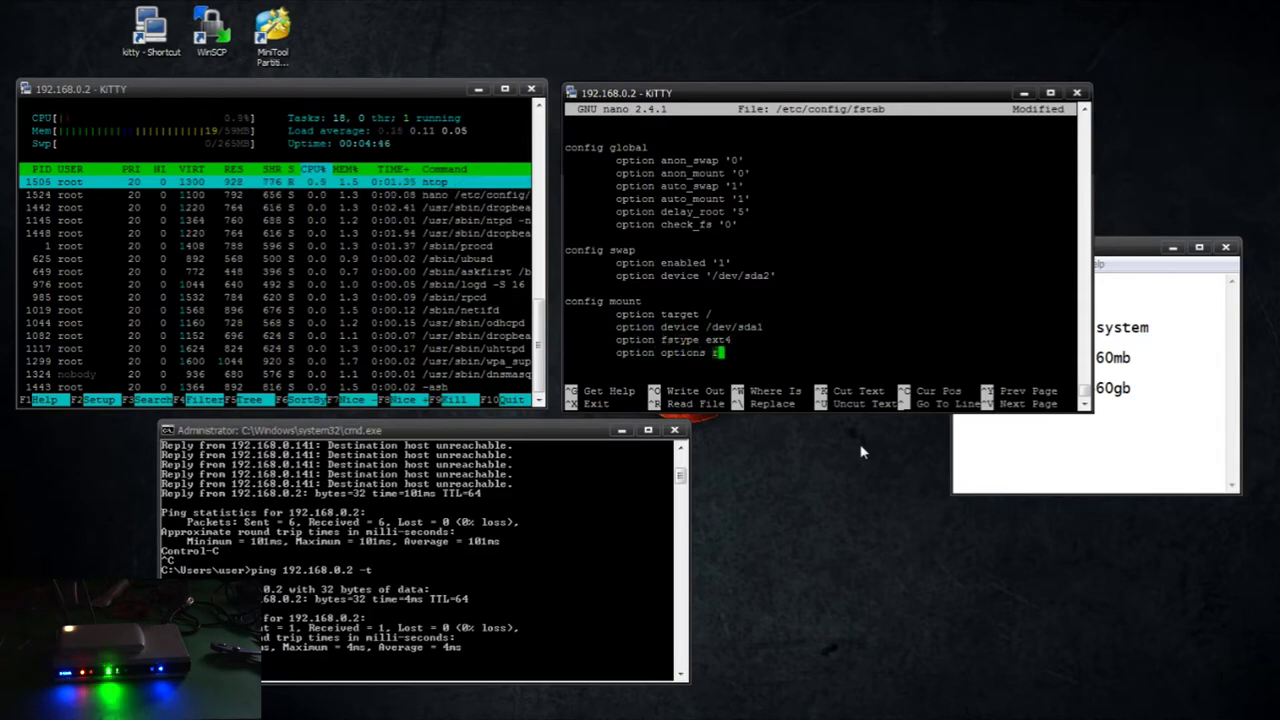
{"action": "key", "text": "Return"}
{"action": "key", "text": "Tab"}
{"action": "type", "text": "option enabled 1"}
{"action": "key", "text": "Return"}
{"action": "key", "text": "Tab"}
{"action": "type", "text": "option enabled_fsck 0"}
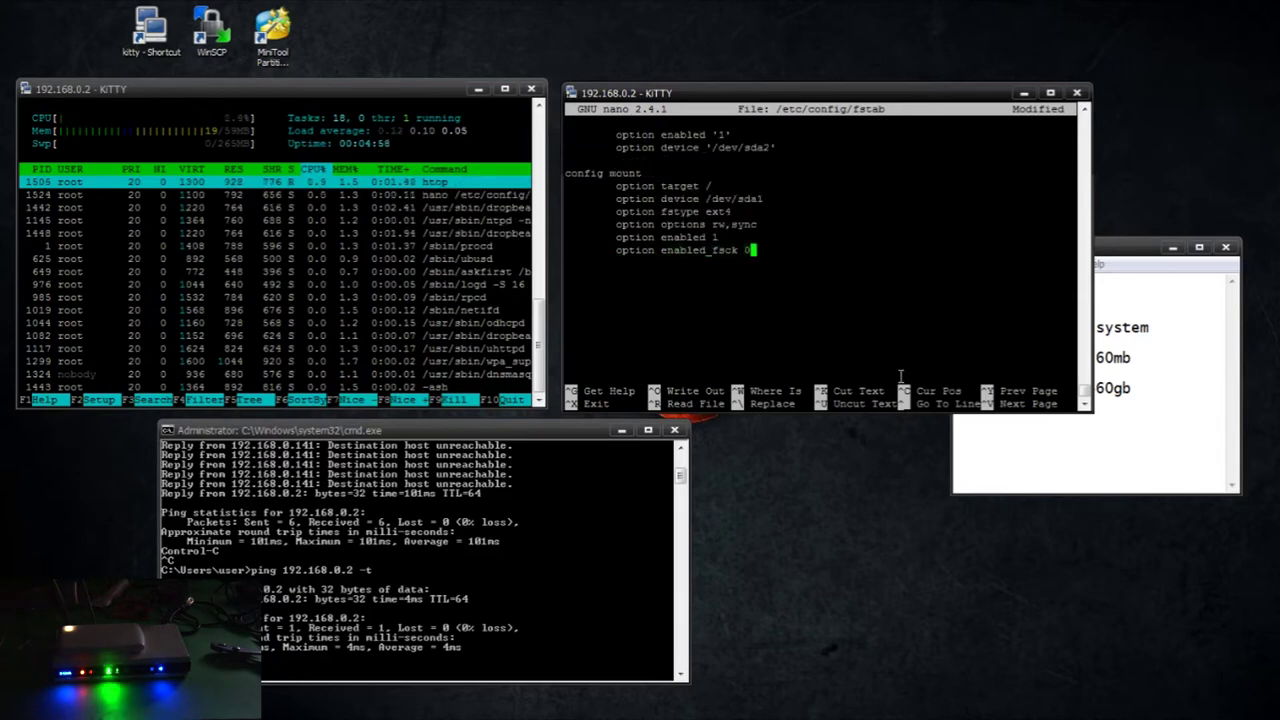
Tab-align the option values into a single column
{"action": "key", "text": "Up"}
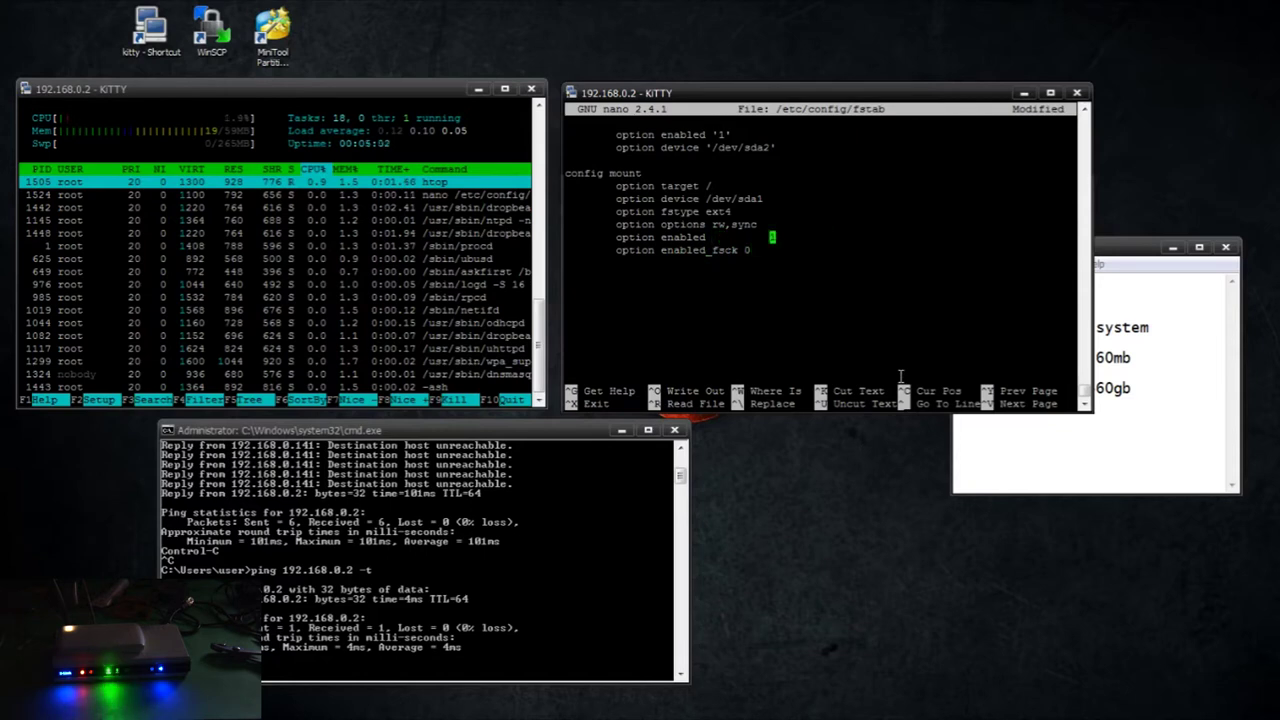
{"action": "key", "text": "Down"}
{"action": "key", "text": "Tab"}
{"action": "key", "text": "Up"}
{"action": "key", "text": "Up"}
{"action": "key", "text": "Left"}
{"action": "key", "text": "Left"}
{"action": "key", "text": "Left"}
{"action": "key", "text": "Left"}
{"action": "key", "text": "Left"}
{"action": "key", "text": "Left"}
{"action": "key", "text": "Tab"}
{"action": "key", "text": "Up"}
{"action": "key", "text": "Left"}
{"action": "key", "text": "Left"}
{"action": "key", "text": "Left"}
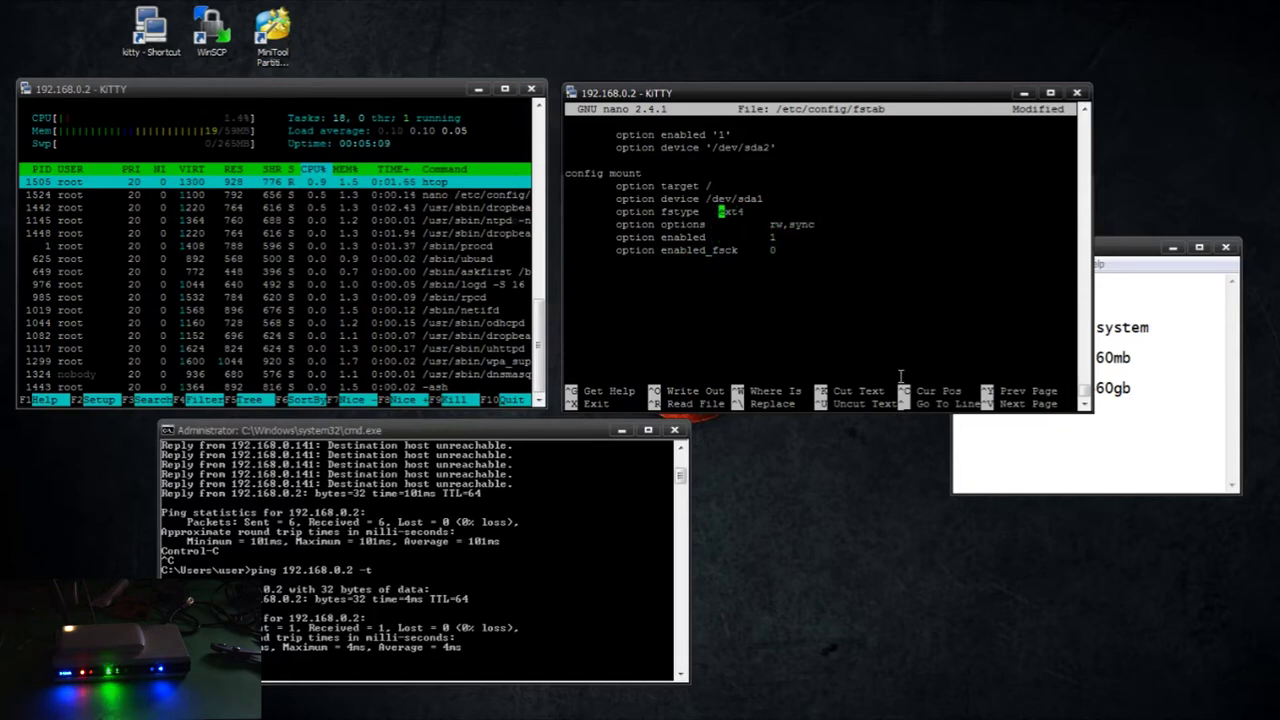
{"action": "key", "text": "Tab"}
{"action": "key", "text": "Up"}
{"action": "key", "text": "Left"}
{"action": "key", "text": "Left"}
{"action": "key", "text": "Left"}
{"action": "key", "text": "Left"}
{"action": "key", "text": "Left"}
{"action": "key", "text": "Left"}
{"action": "key", "text": "Left"}
{"action": "key", "text": "Left"}
{"action": "key", "text": "Left"}
{"action": "key", "text": "Tab"}
{"action": "key", "text": "Up"}
{"action": "key", "text": "Left"}
{"action": "key", "text": "Tab"}
{"action": "key", "text": "Down"}
{"action": "key", "text": "Down"}
{"action": "key", "text": "Down"}
{"action": "key", "text": "Down"}
{"action": "key", "text": "Down"}
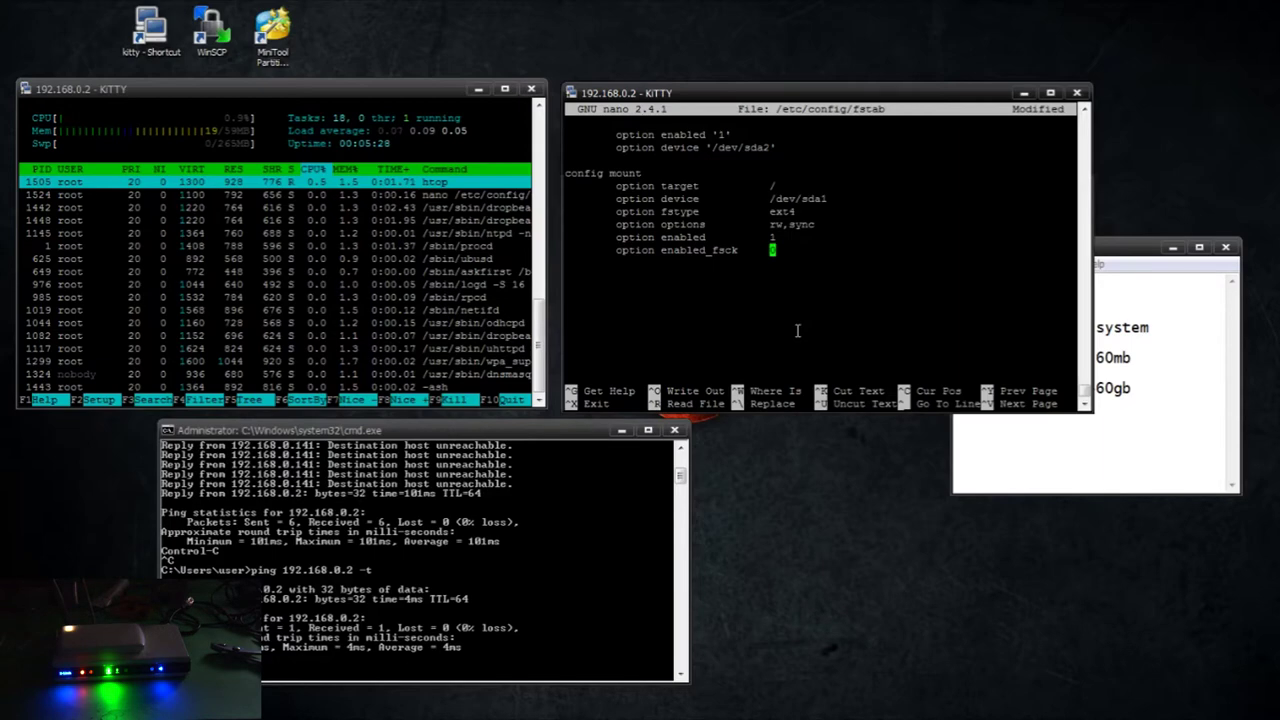
Save /etc/config/fstab and exit nano
{"action": "key", "text": "ctrl+x"}
{"action": "key", "text": "y"}
{"action": "key", "text": "Return"}
Reboot the router and restart the continuous ping to 192.168.0.2 to watch it come back
{"action": "type", "text": "re"}
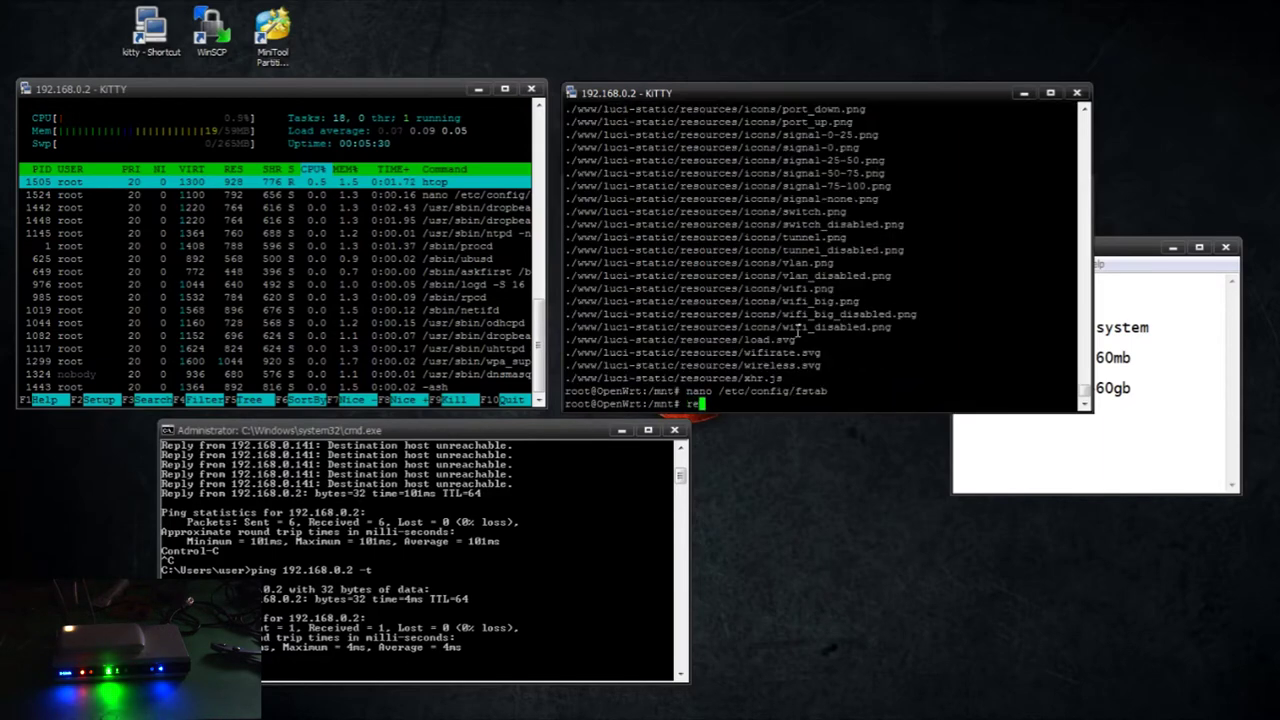
{"action": "type", "text": "boot"}
{"action": "key", "text": "Return"}
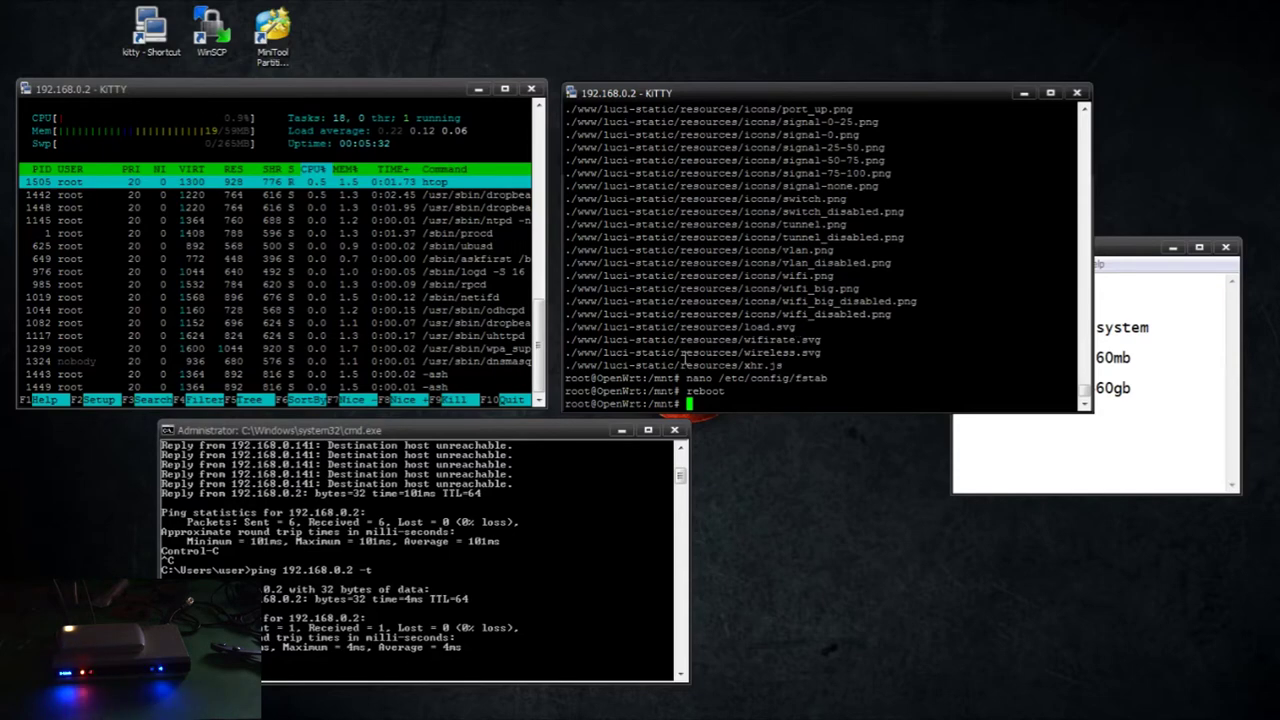
{"action": "left_click", "coordinate": [573, 507]}
{"action": "key", "text": "Up"}
{"action": "key", "text": "Return"}
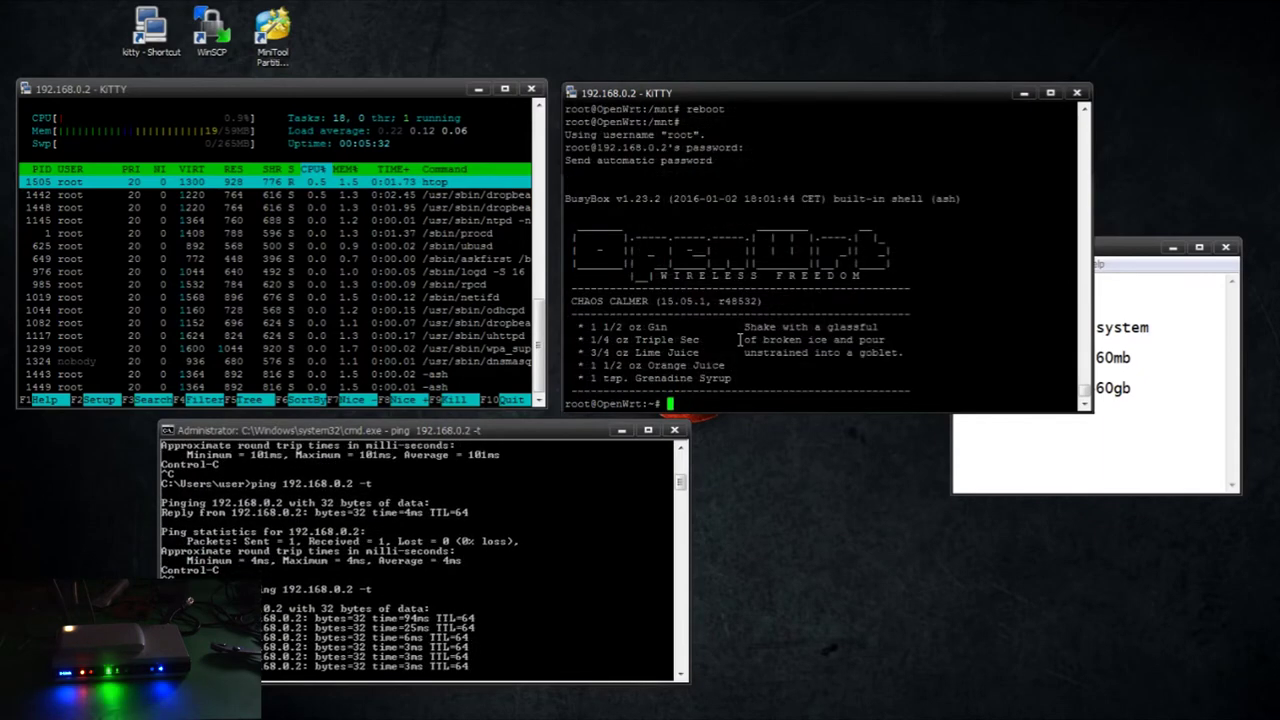
Run df on the router to confirm /dev/sda1 (4904409 blocks) is mounted as /
{"action": "left_click", "coordinate": [850, 380]}
{"action": "type", "text": "df"}
{"action": "key", "text": "Return"}
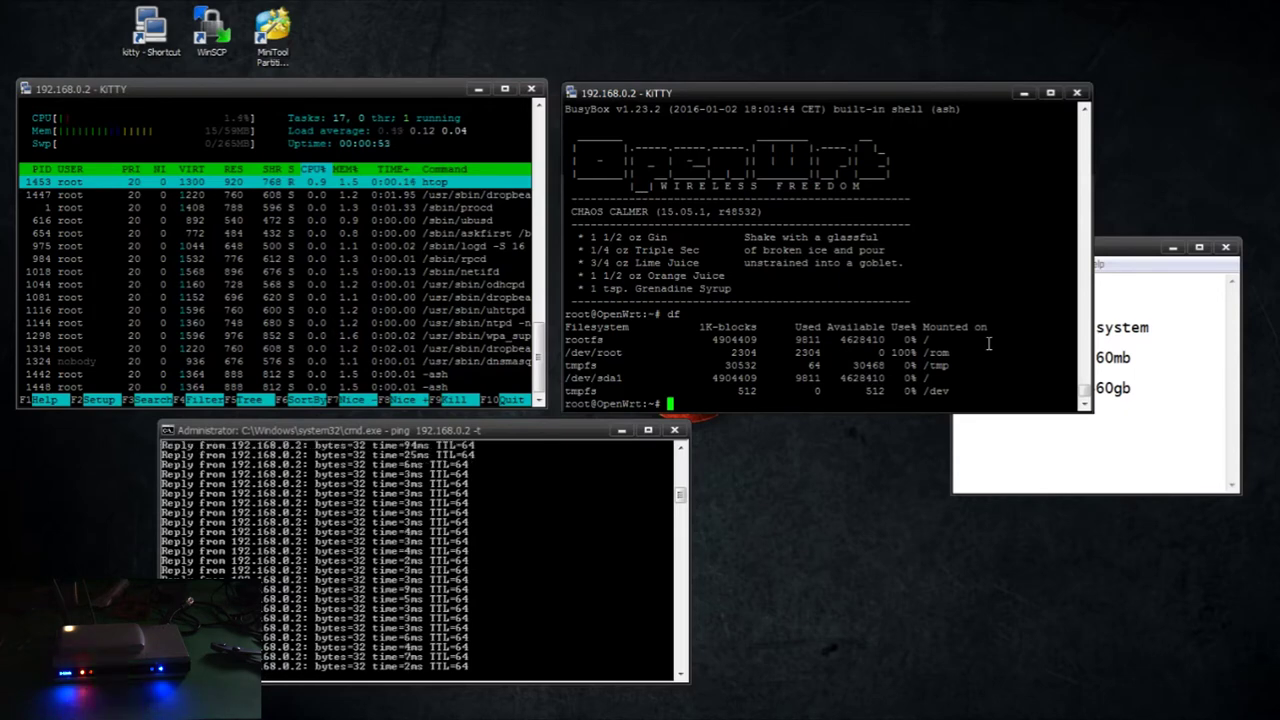
Refresh the router's package lists with opkg update and stop the continuous ping
{"action": "type", "text": "opkg update"}
{"action": "key", "text": "Return"}
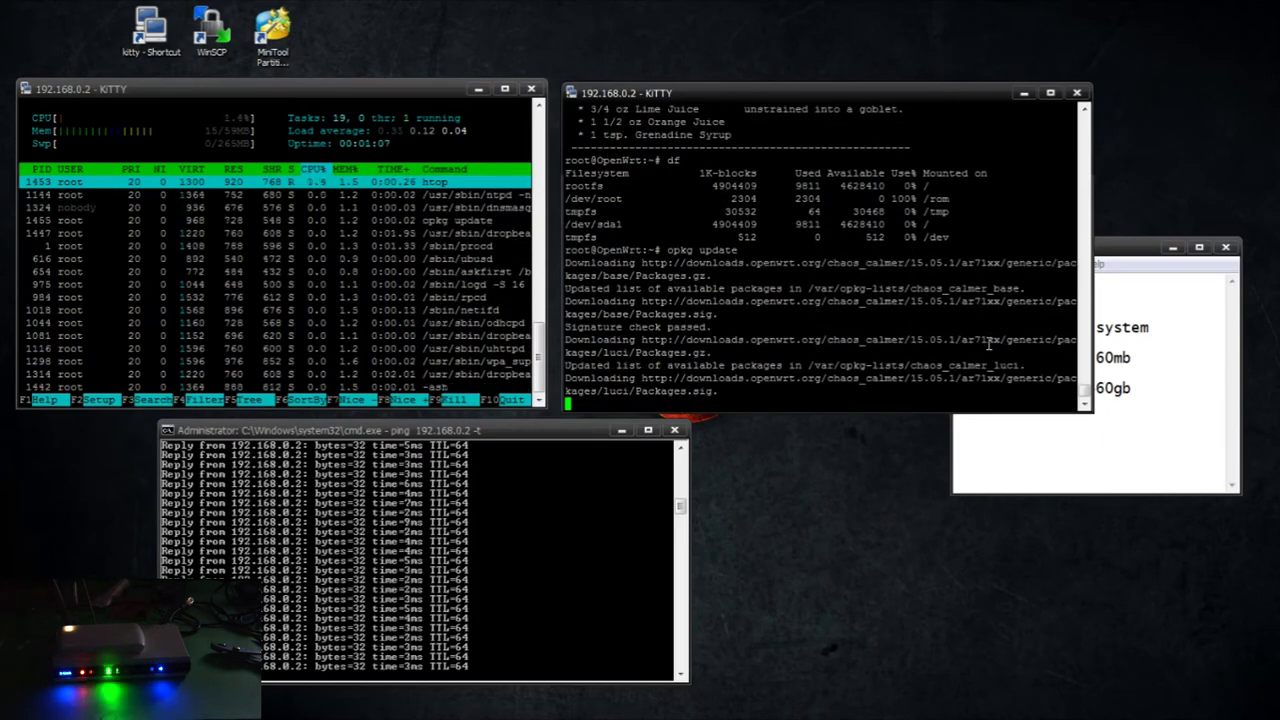
{"action": "key", "text": "ctrl+c"}
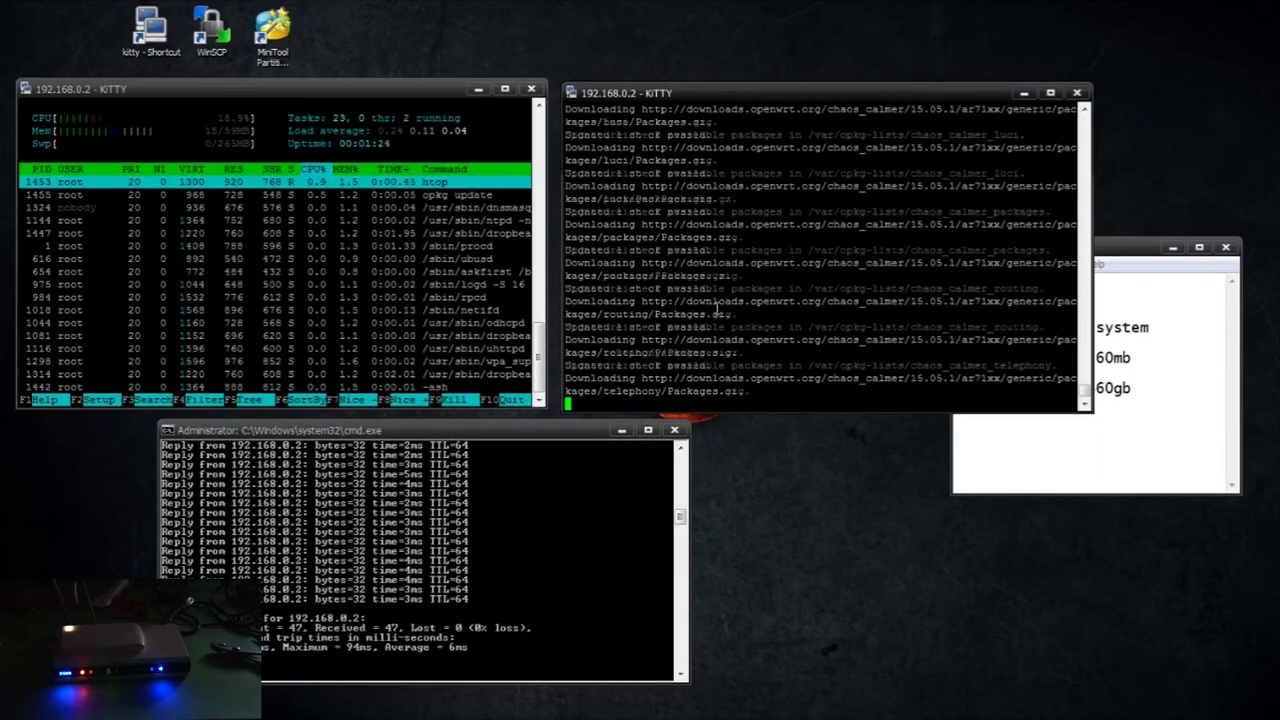
Install ntfs-3g, wget, ca-certificates, unzip and zoneinfo-northamerica with opkg
{"action": "type", "text": "opkg"}
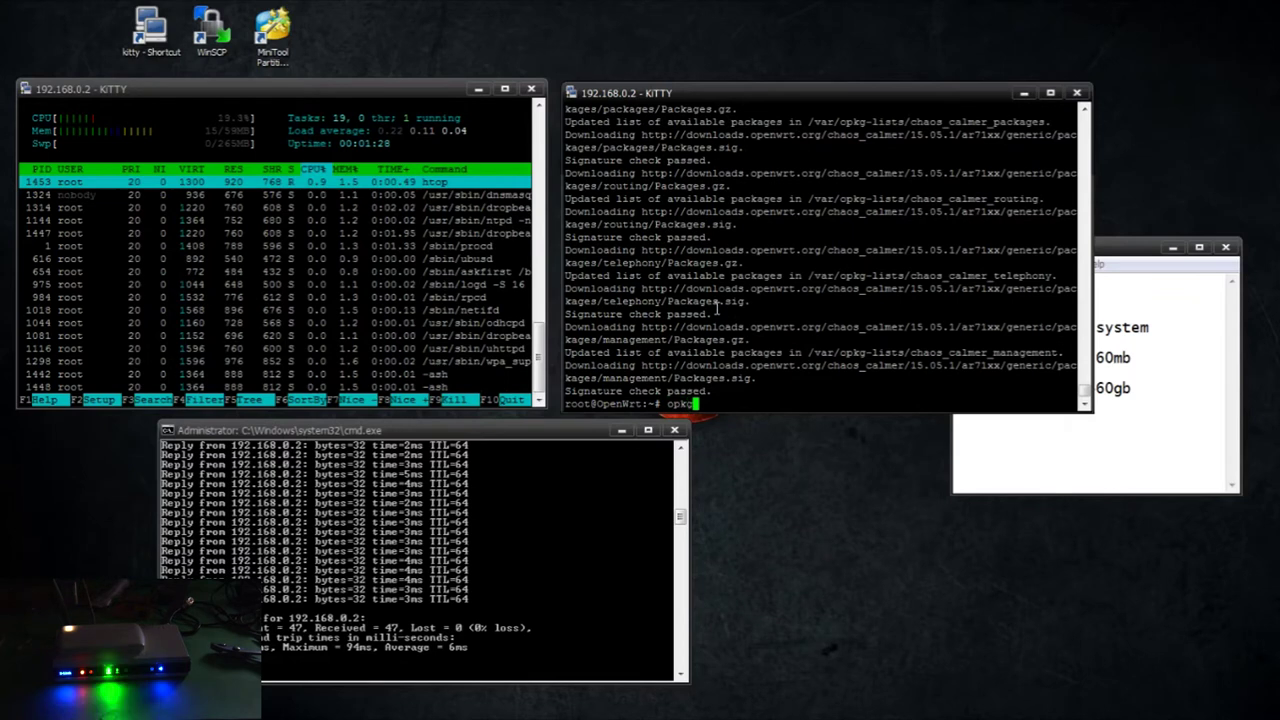
{"action": "type", "text": " install ntfs-3g"}
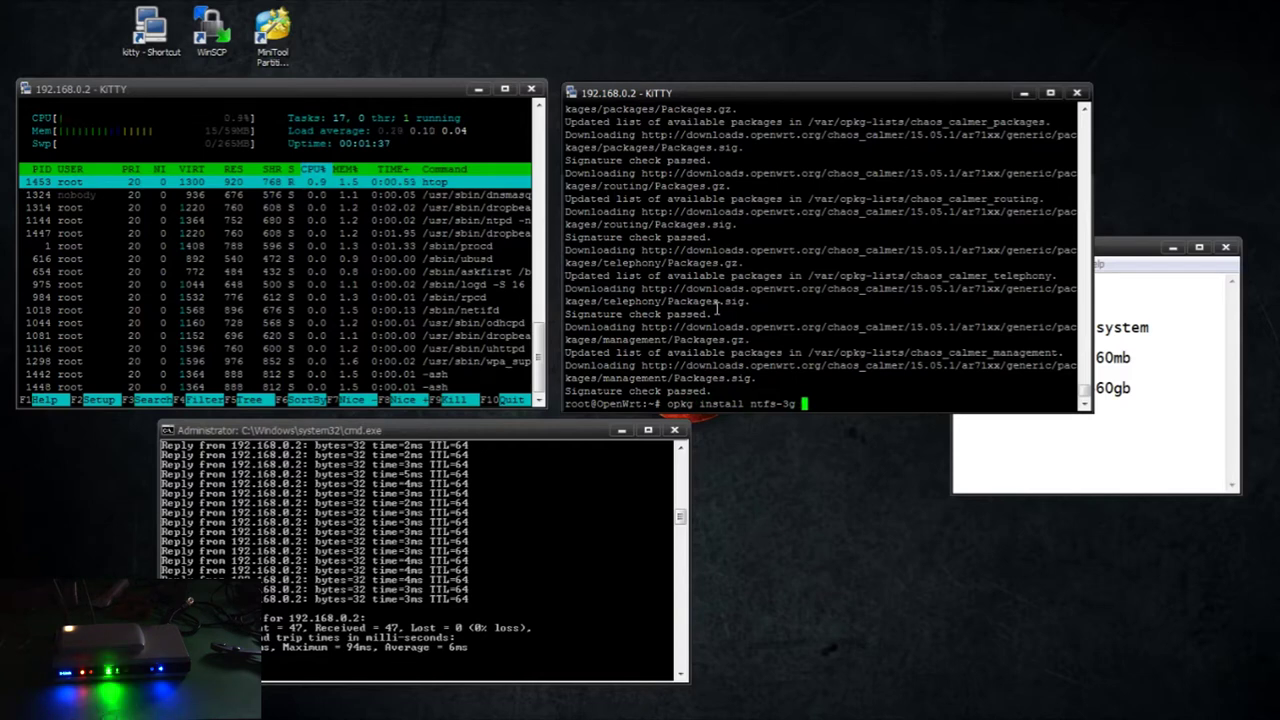
{"action": "type", "text": "wget ca-certificates"}
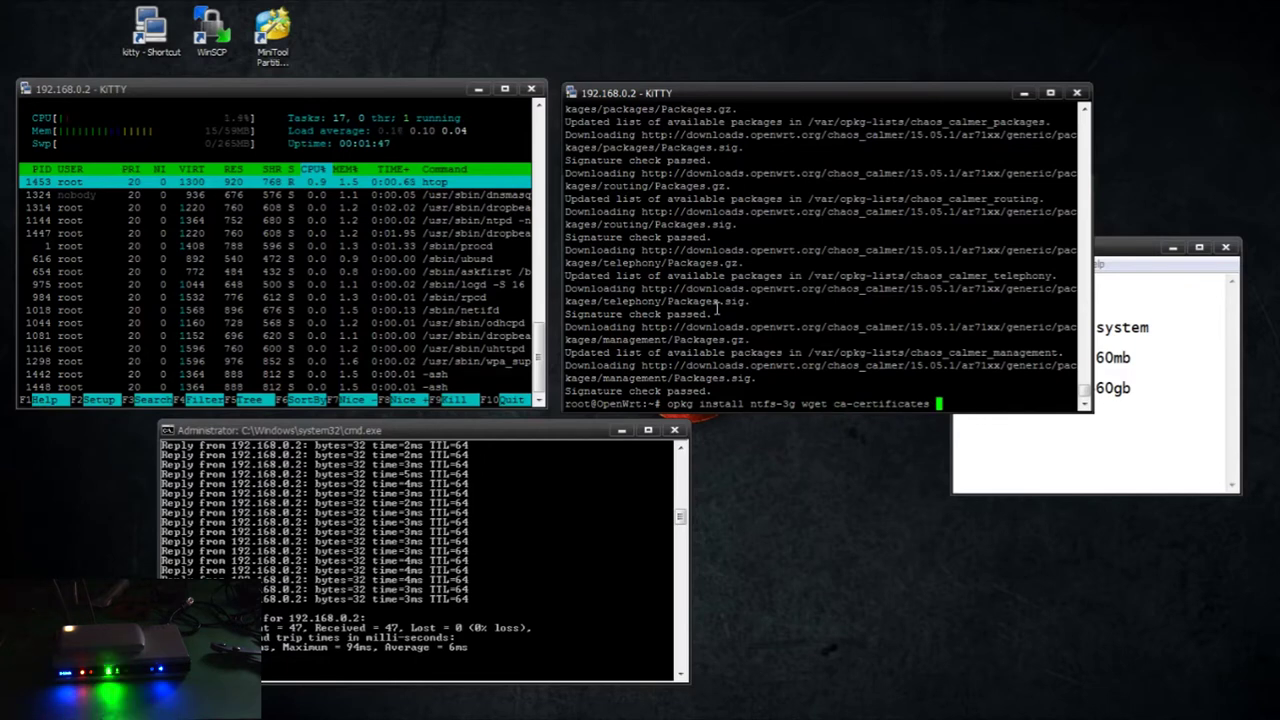
{"action": "type", "text": "unzip"}
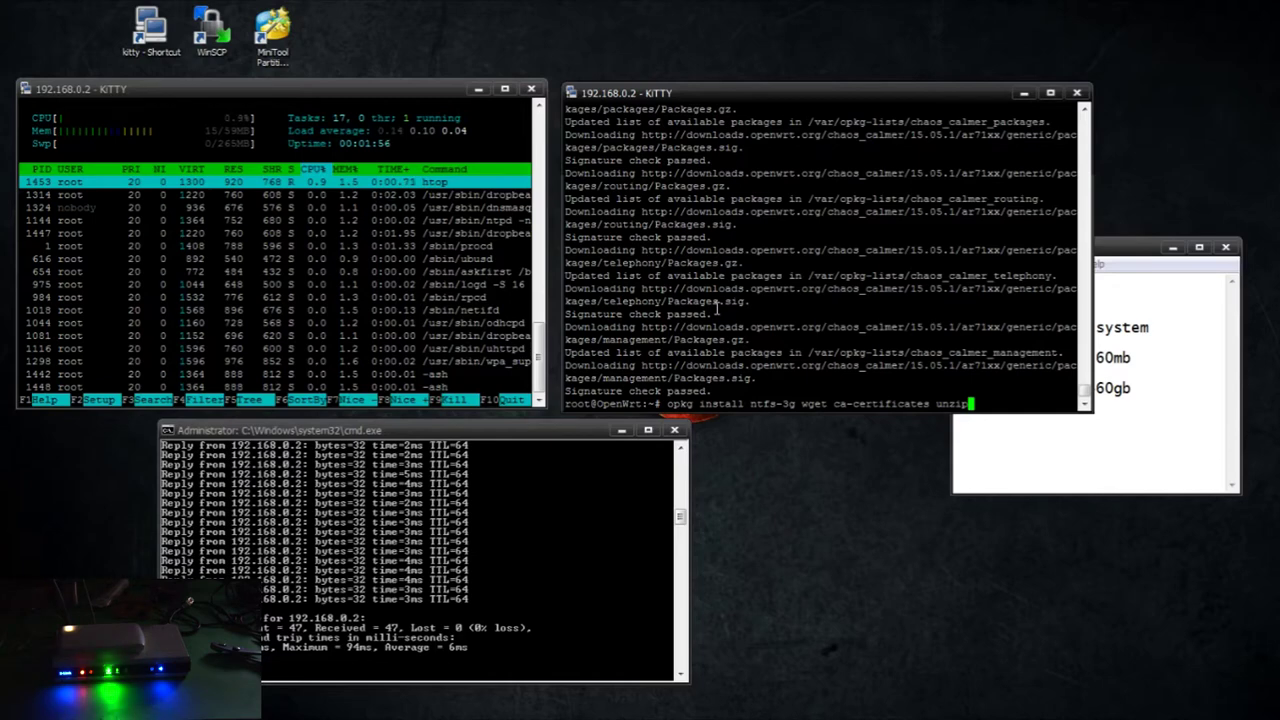
{"action": "key", "text": "Return"}
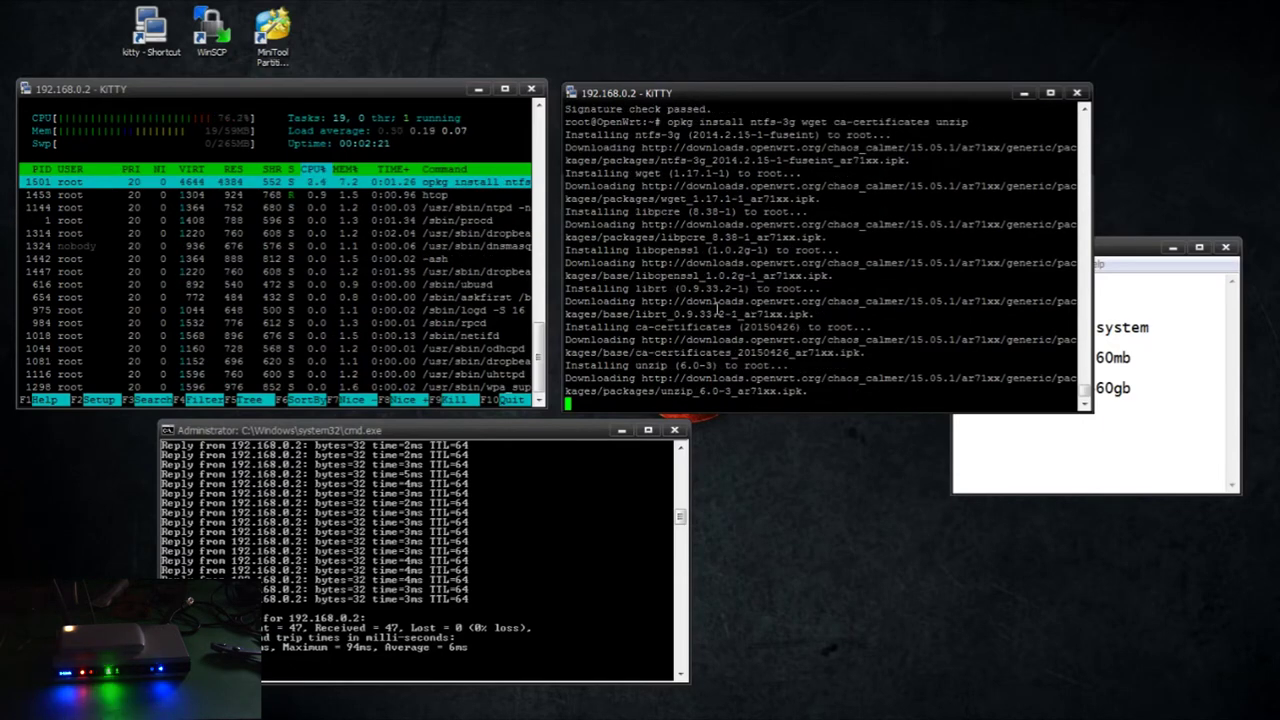
{"action": "type", "text": "opk"}
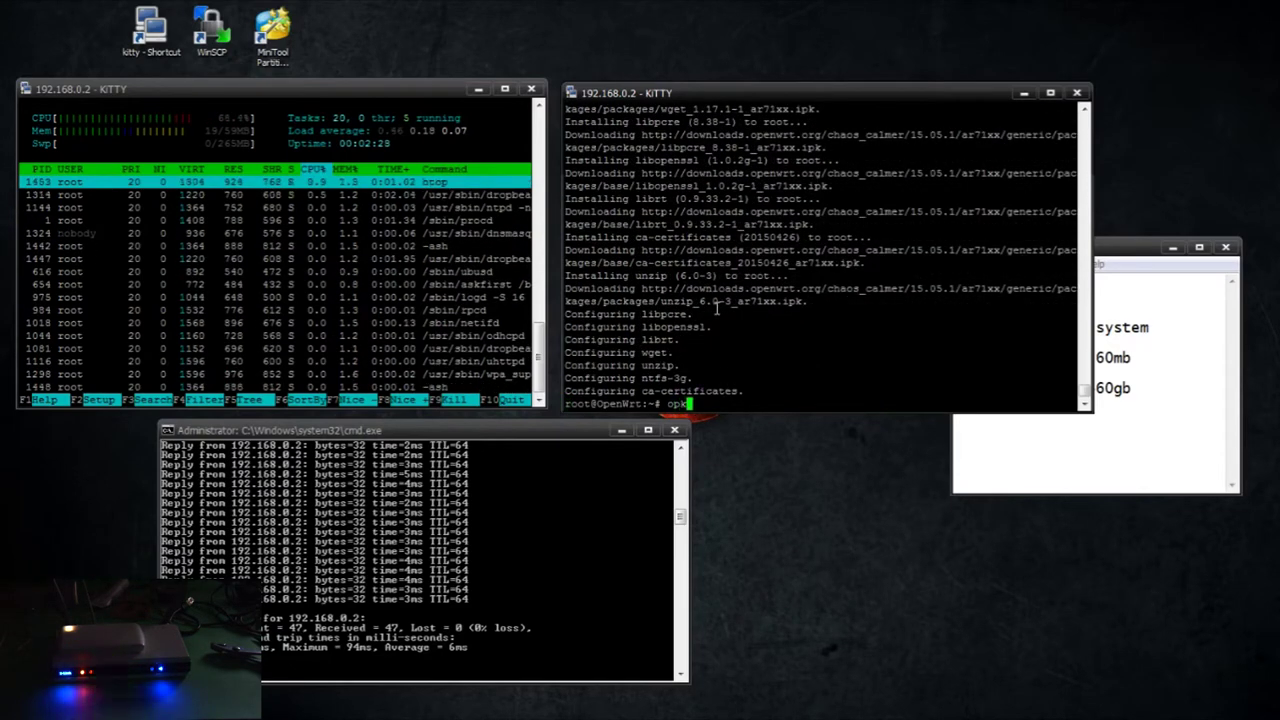
{"action": "type", "text": "g install "}
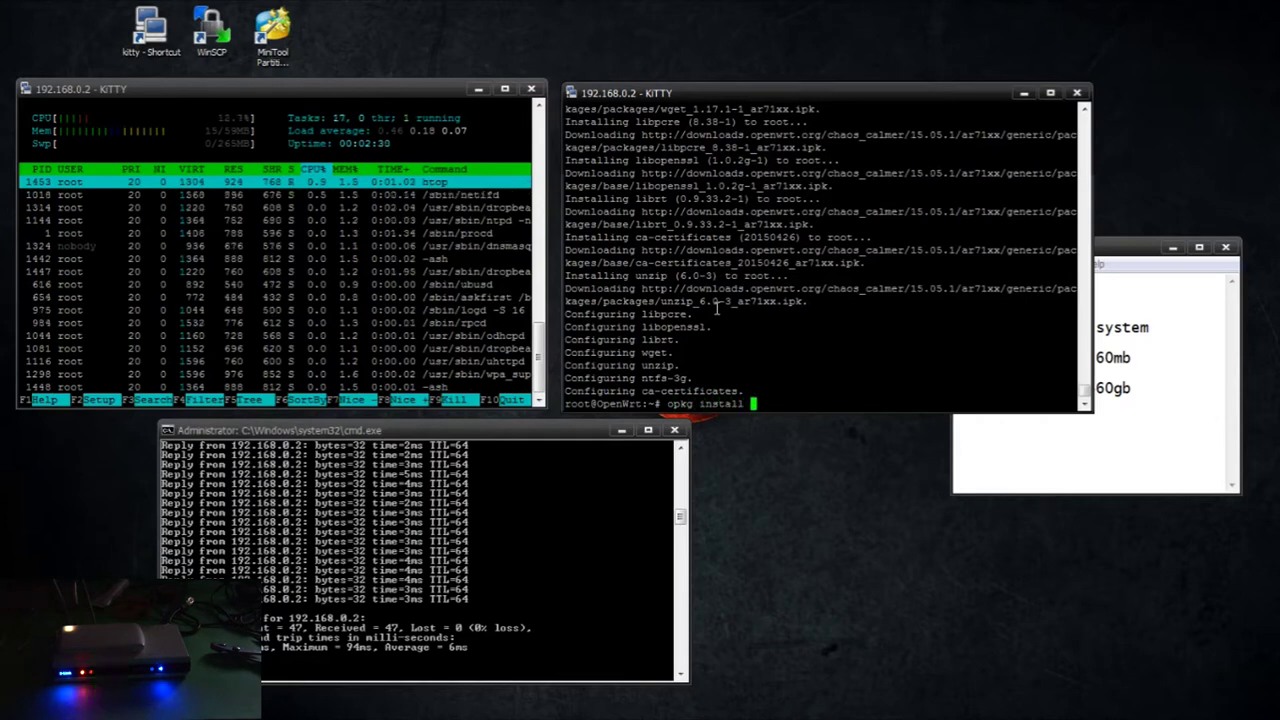
{"action": "type", "text": "zoneinfo-north"}
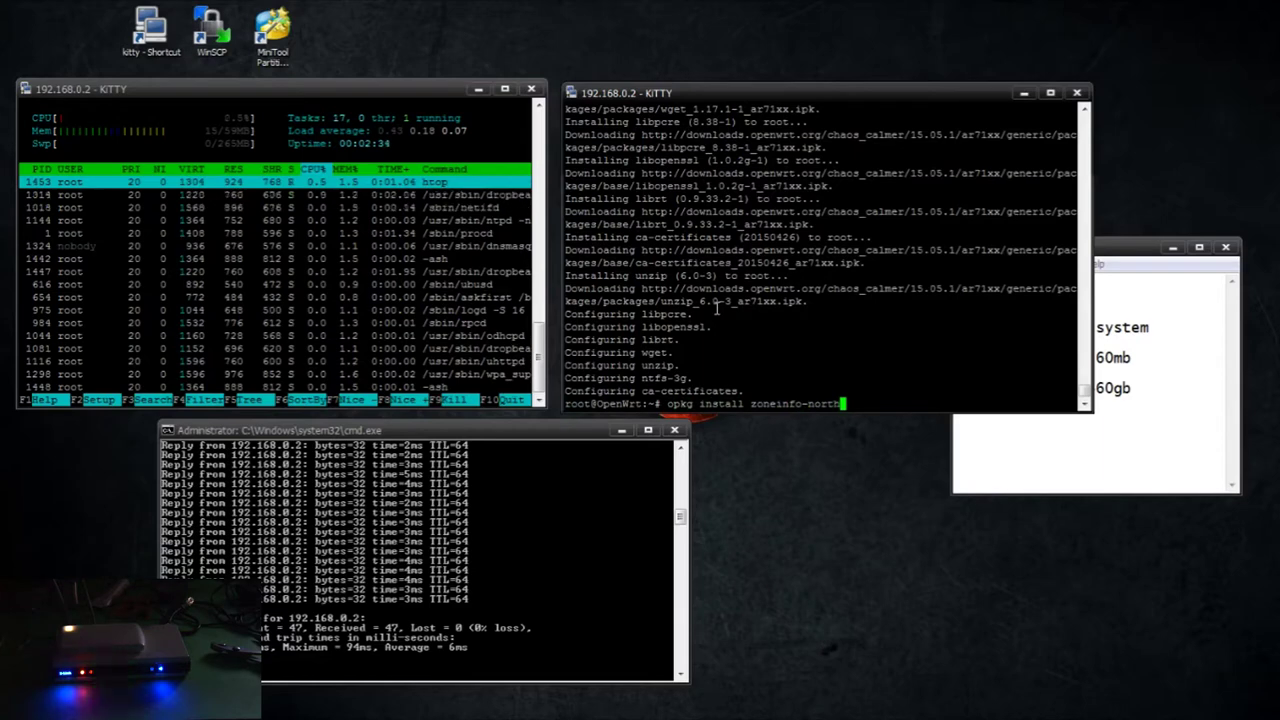
{"action": "type", "text": "america"}
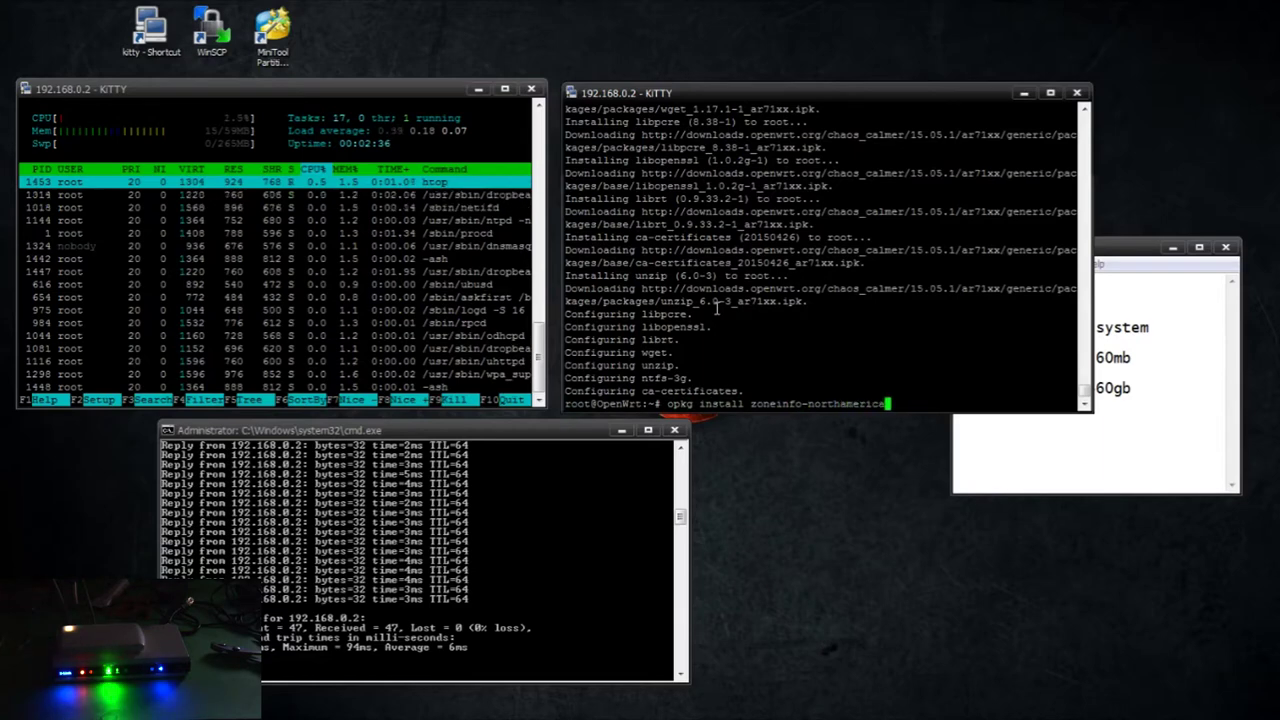
{"action": "key", "text": "Return"}
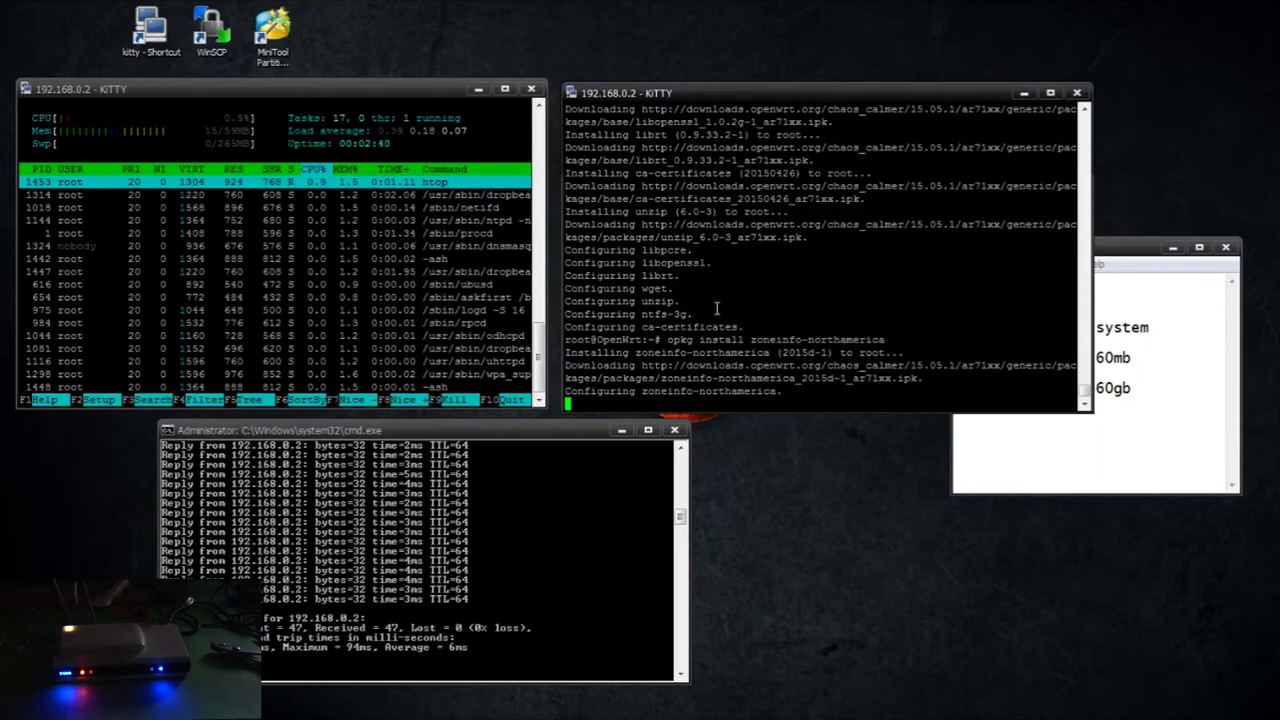
List the router's root and www folders, then return to the root folder
{"action": "type", "text": "cd /"}
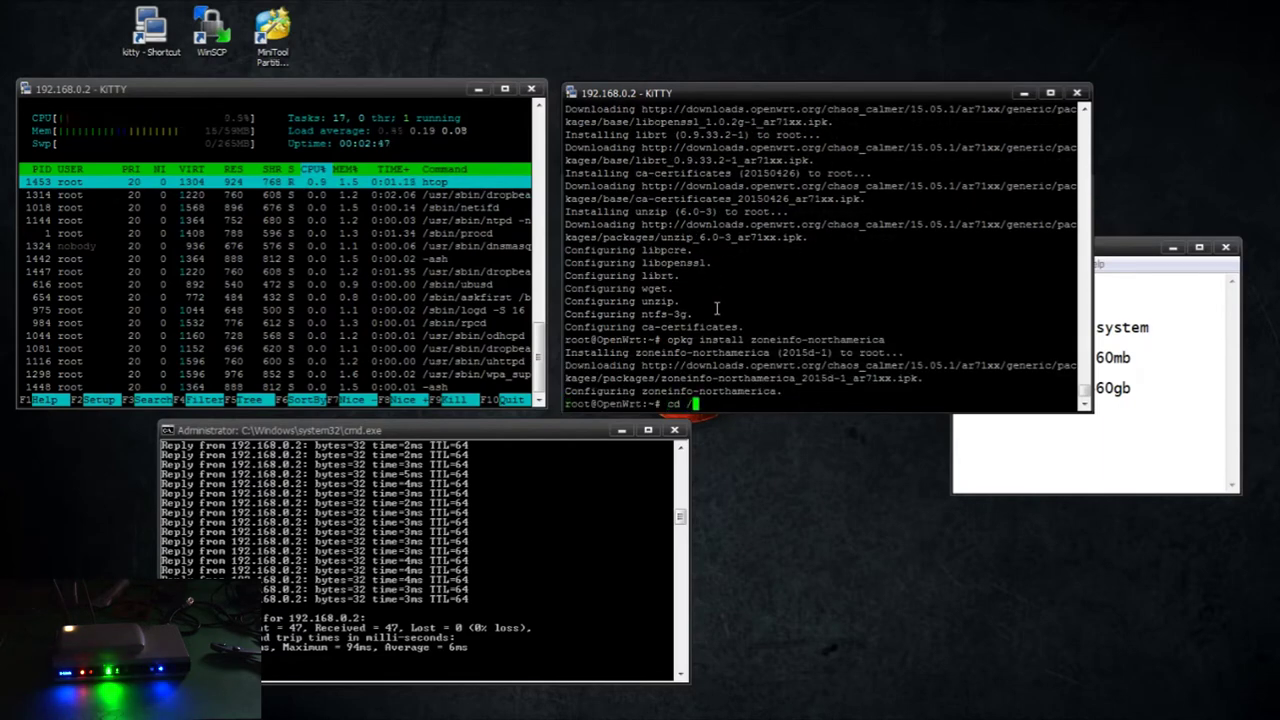
{"action": "key", "text": "Return"}
{"action": "type", "text": "ls"}
{"action": "key", "text": "Return"}
{"action": "type", "text": "cd www"}
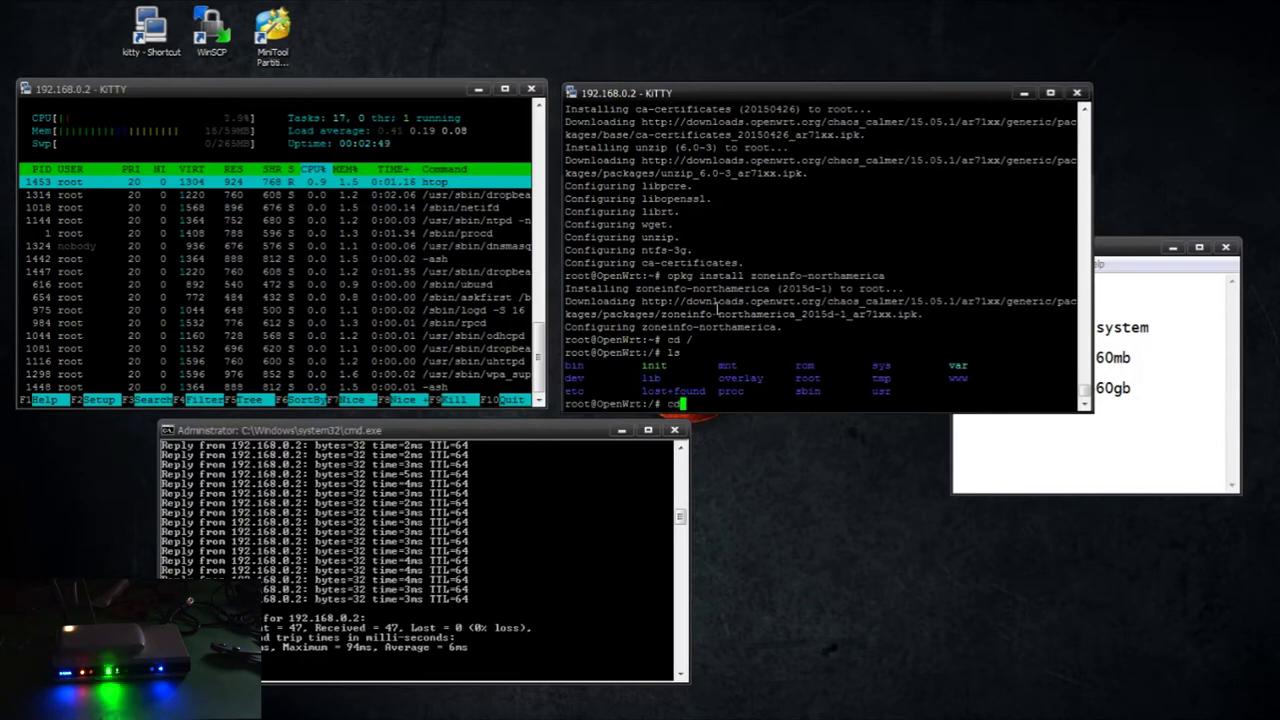
{"action": "key", "text": "Return"}
{"action": "type", "text": "ls"}
{"action": "key", "text": "Return"}
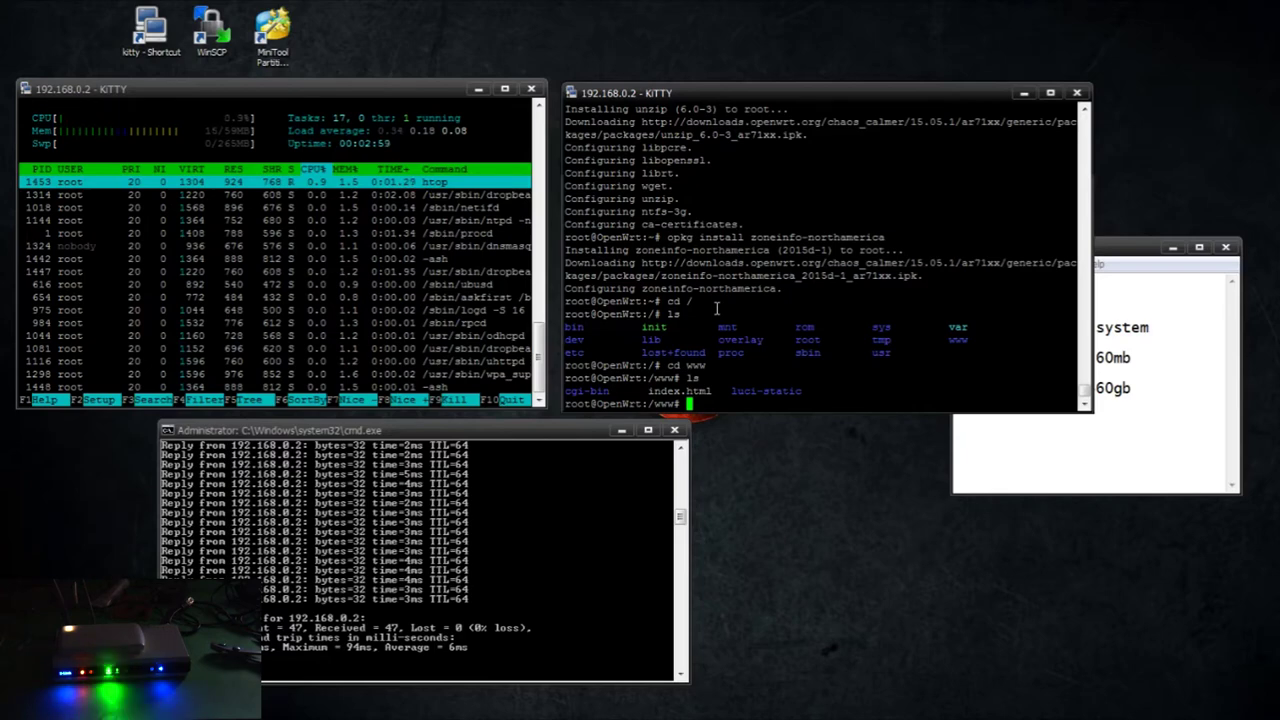
{"action": "type", "text": "cd .."}
{"action": "key", "text": "Return"}
Create the /www2 folder, enter it and confirm it is empty, with wget typed ready
{"action": "type", "text": "mkdir /"}
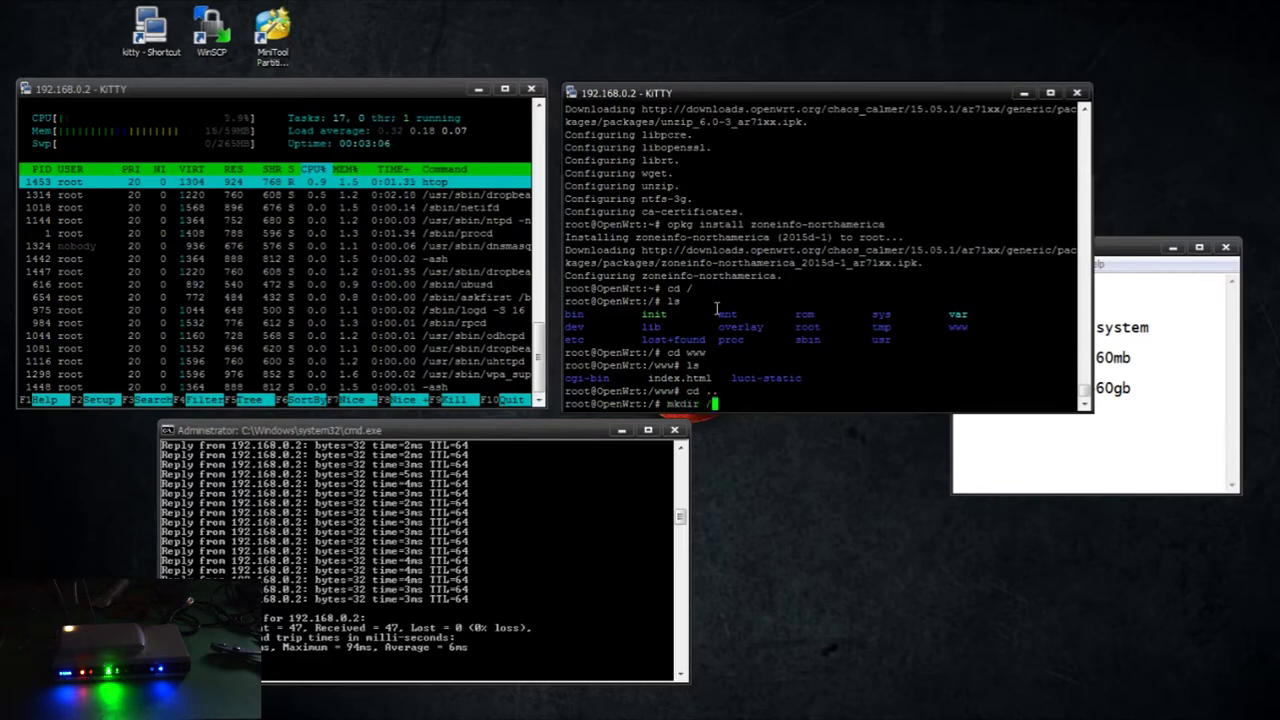
{"action": "key", "text": "BackSpace"}
{"action": "type", "text": "www2"}
{"action": "key", "text": "Return"}
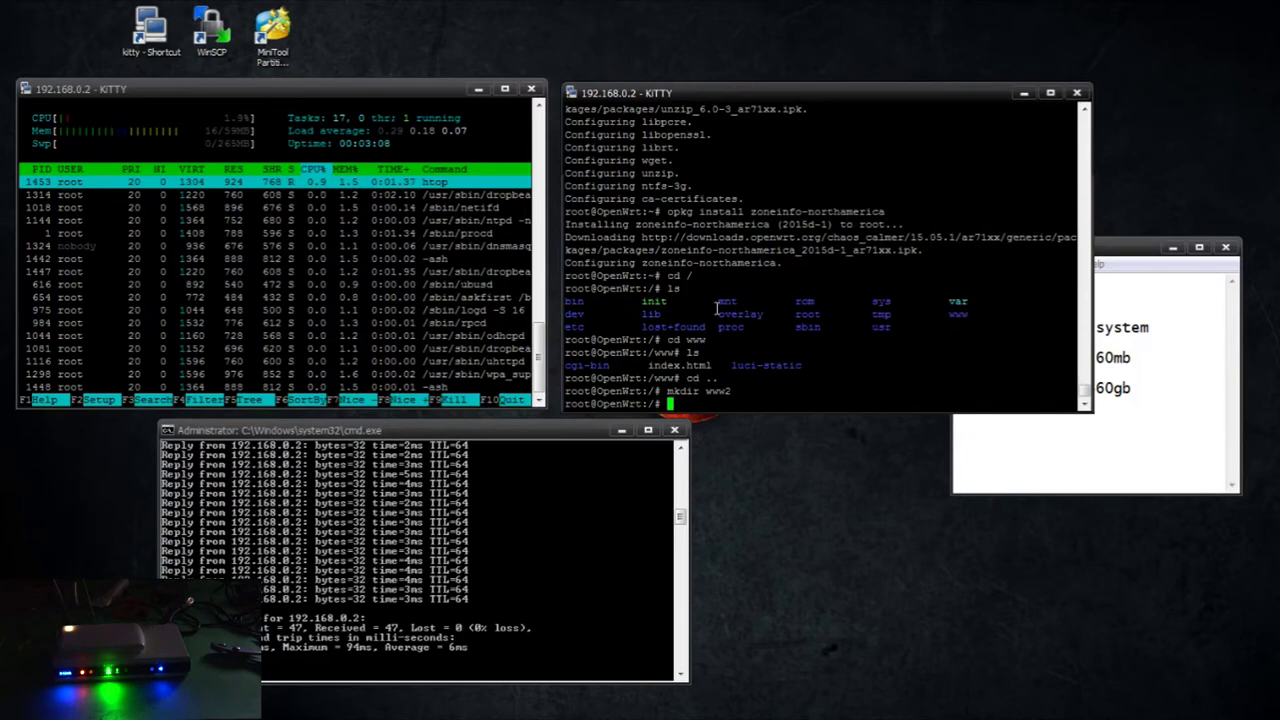
{"action": "type", "text": "cd www2"}
{"action": "key", "text": "Return"}
{"action": "type", "text": "ls"}
{"action": "key", "text": "Return"}
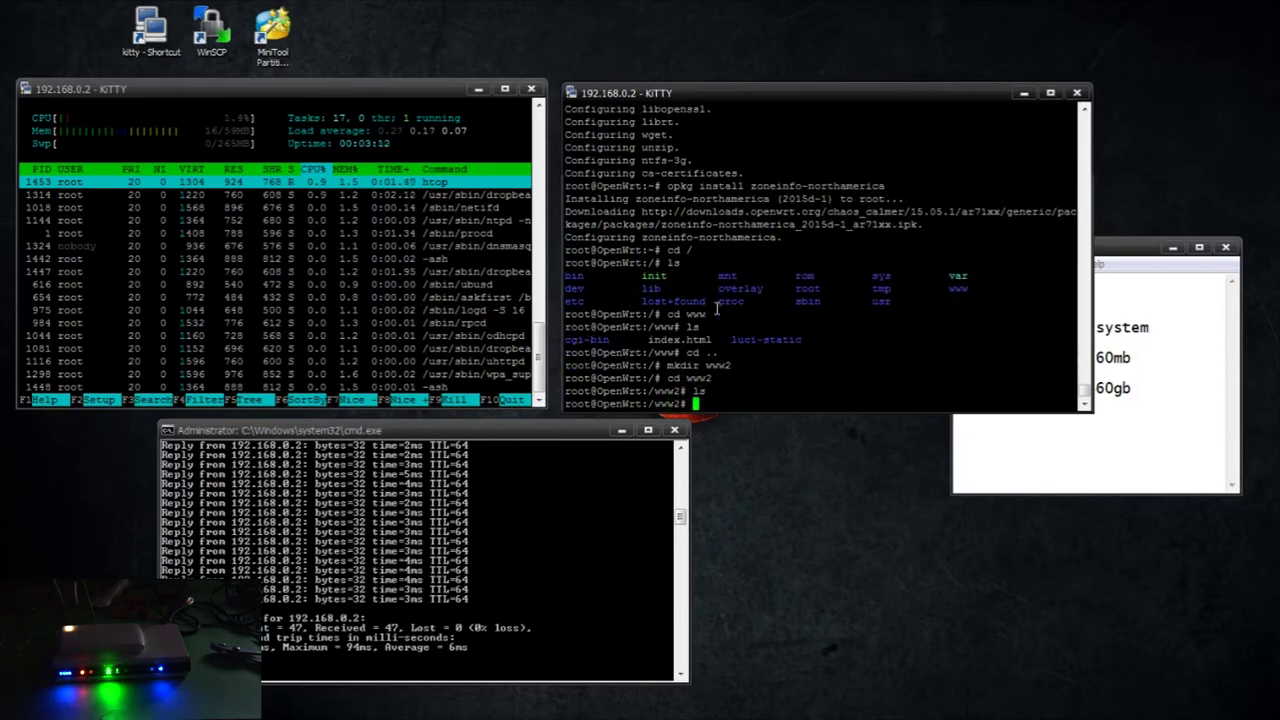
{"action": "type", "text": "wget"}
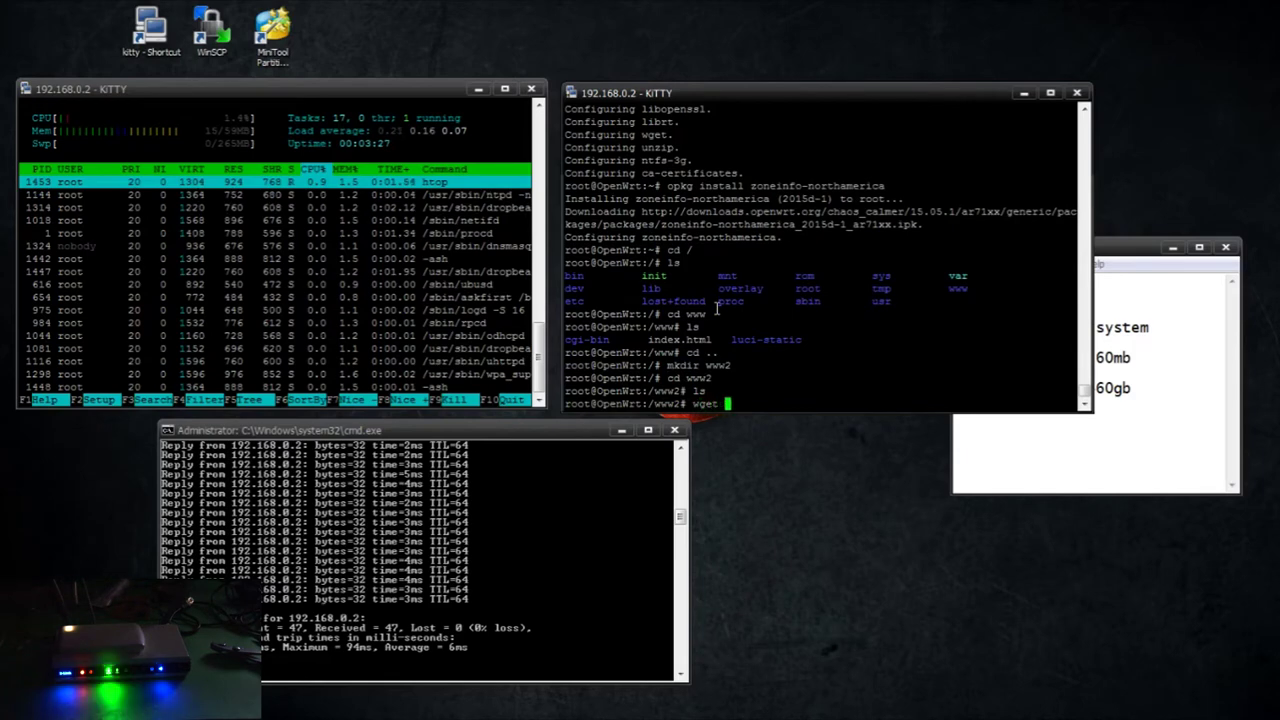
{"action": "key", "text": "alt+Tab"}
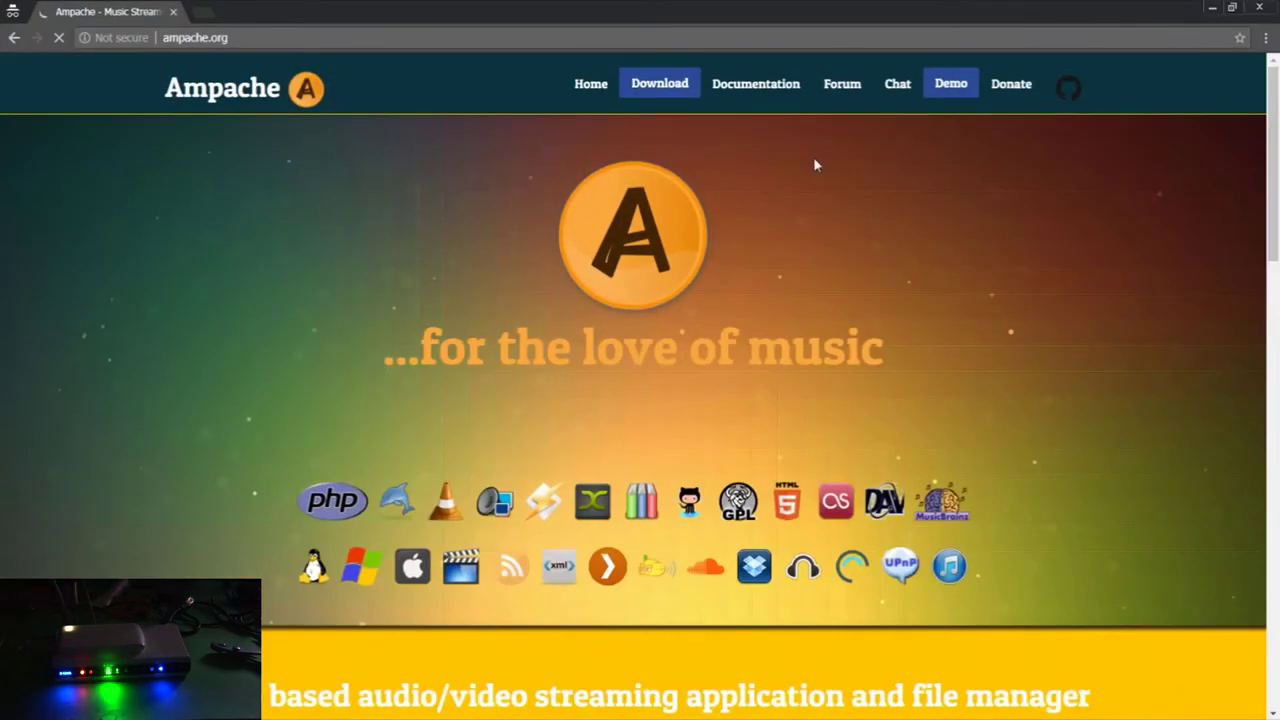
Copy the download link of ampache-3.8.9_all.zip from the GitHub v3.8.9 release assets
{"action": "left_click", "coordinate": [662, 90]}
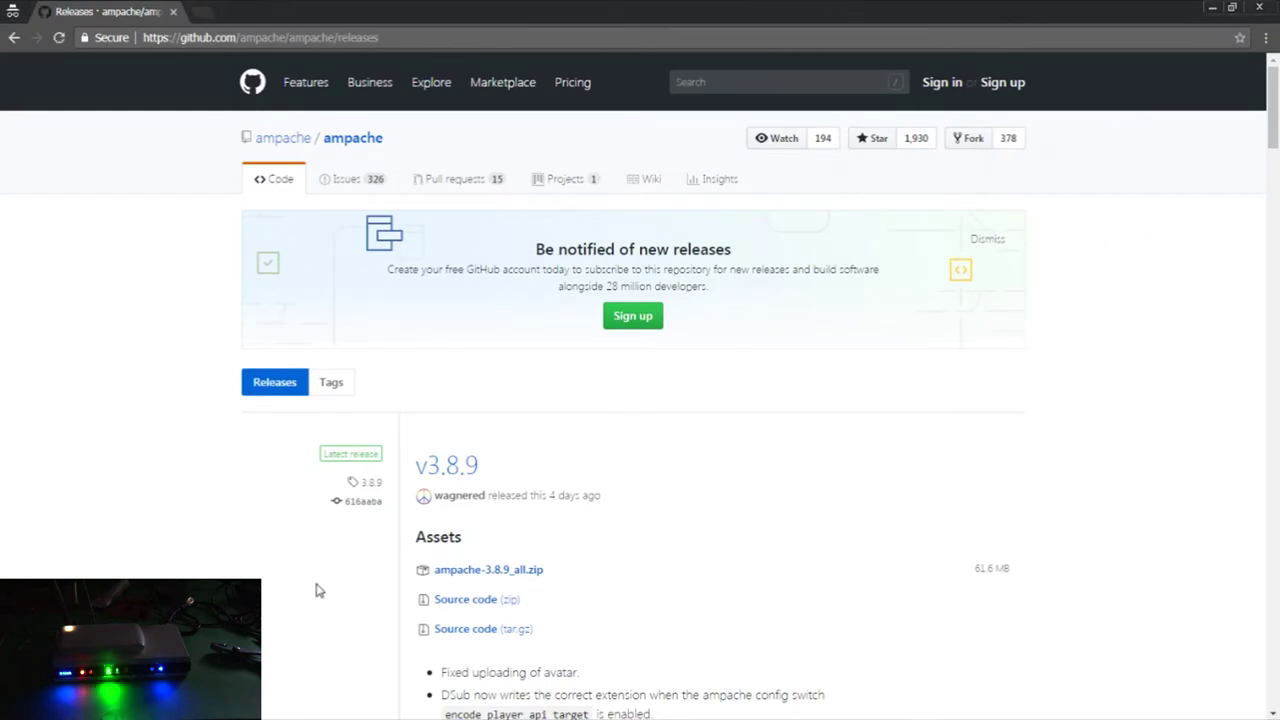
{"action": "scroll", "coordinate": [364, 588], "scroll_direction": "down", "scroll_amount": 2}
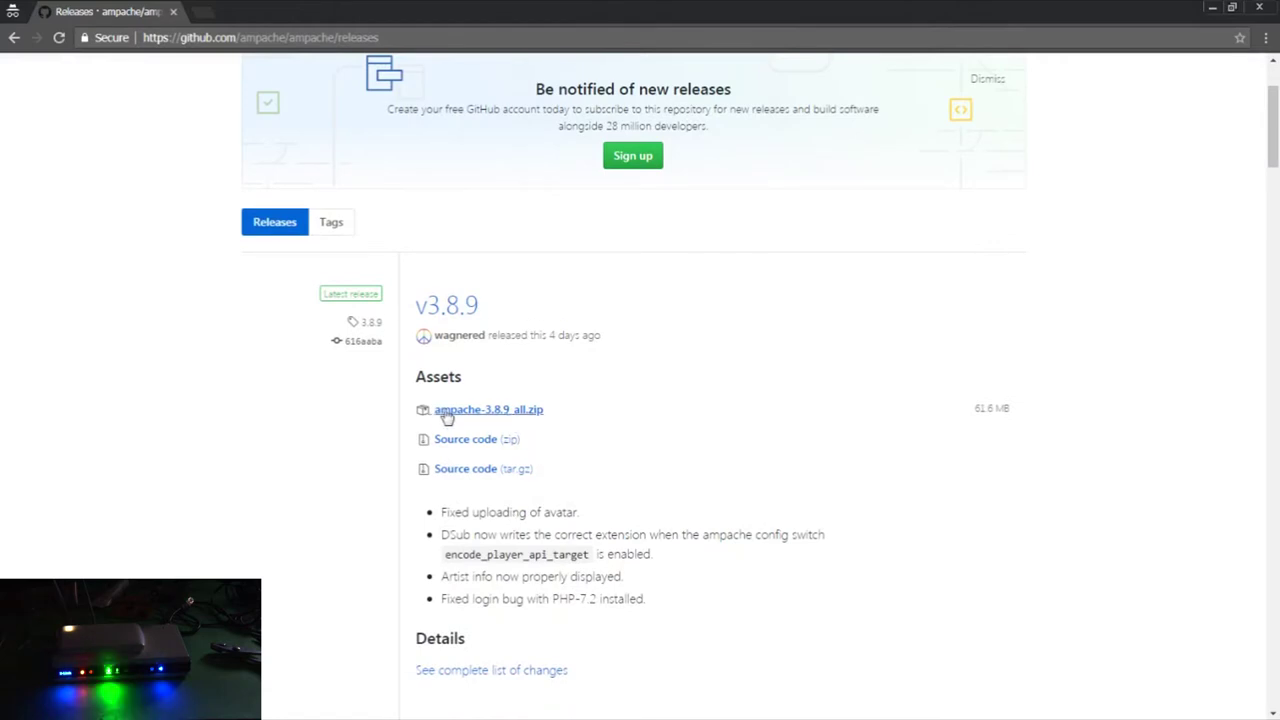
{"action": "right_click", "coordinate": [491, 416]}
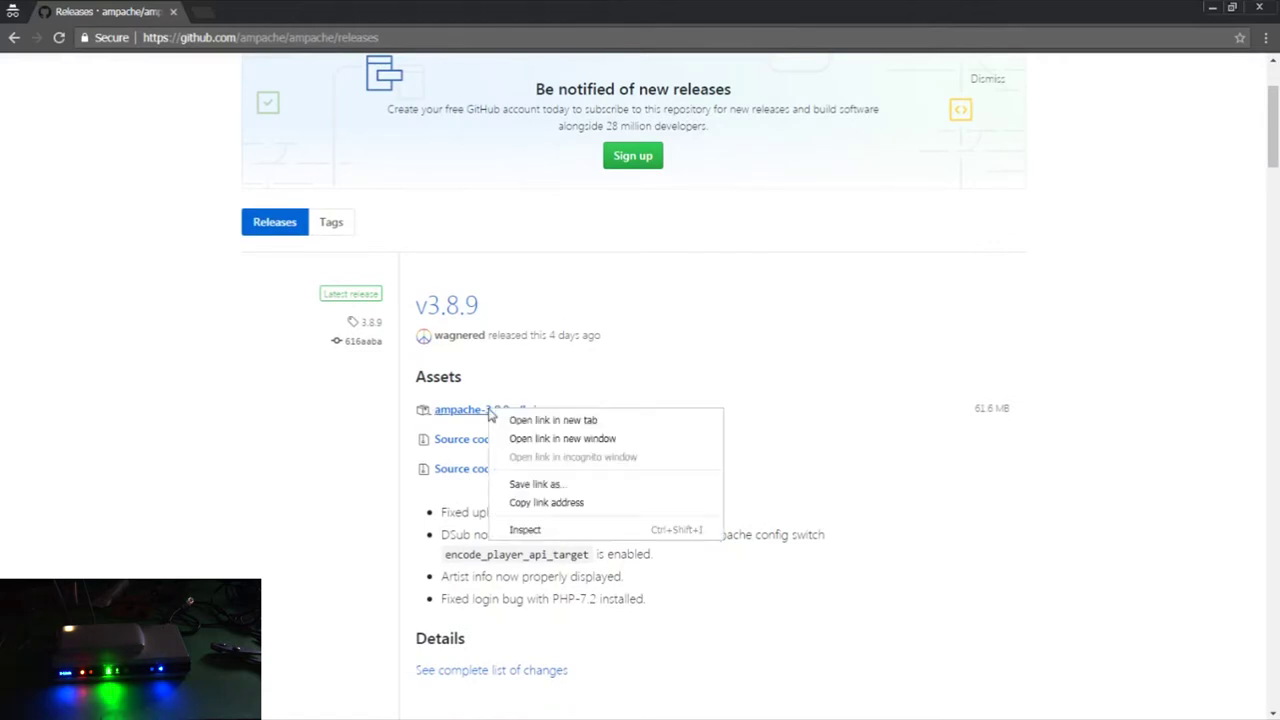
{"action": "left_click", "coordinate": [530, 501]}
Download ampache-3.8.9_all.zip into /www2 with wget and unzip it there
{"action": "left_click", "coordinate": [1256, 8]}
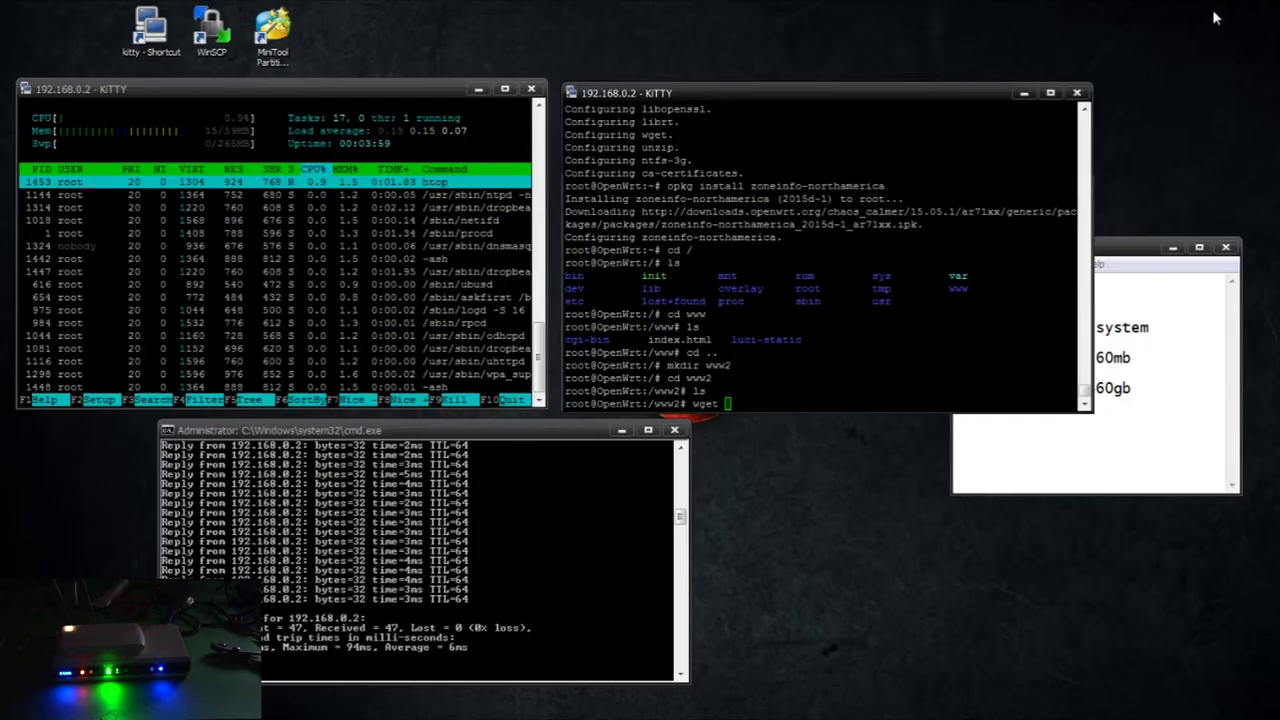
{"action": "right_click", "coordinate": [863, 356]}
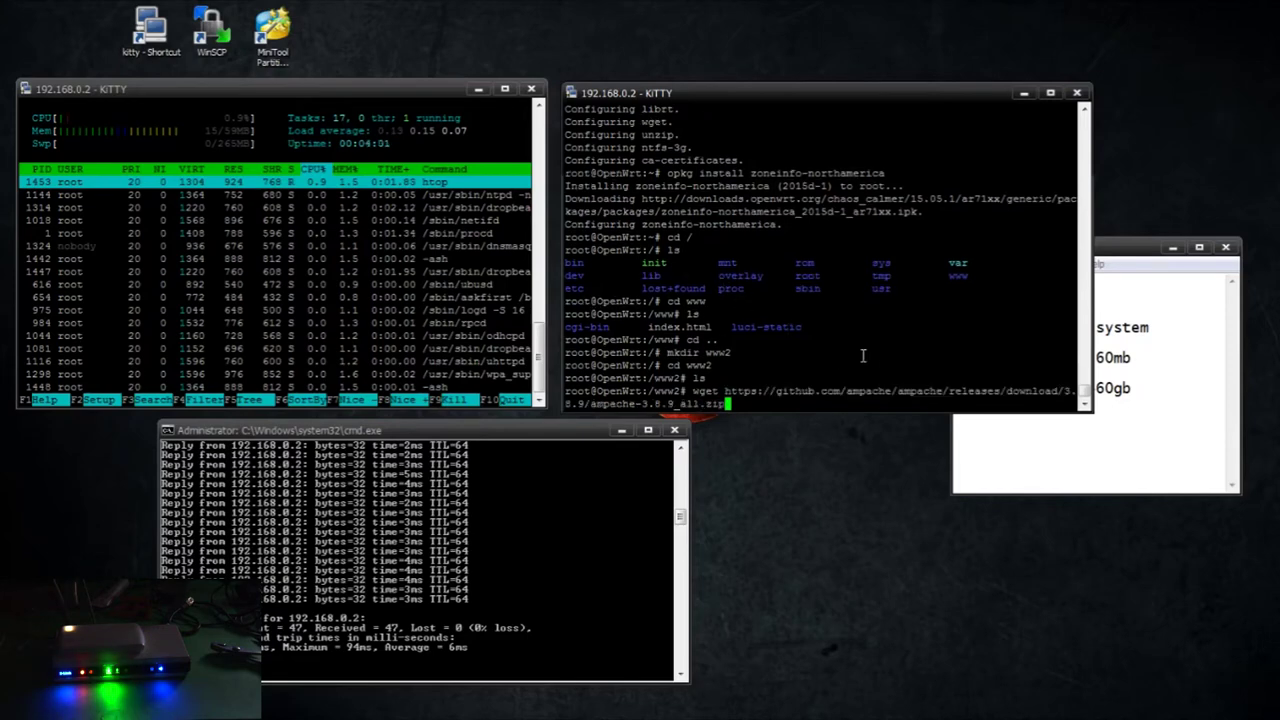
{"action": "key", "text": "Return"}
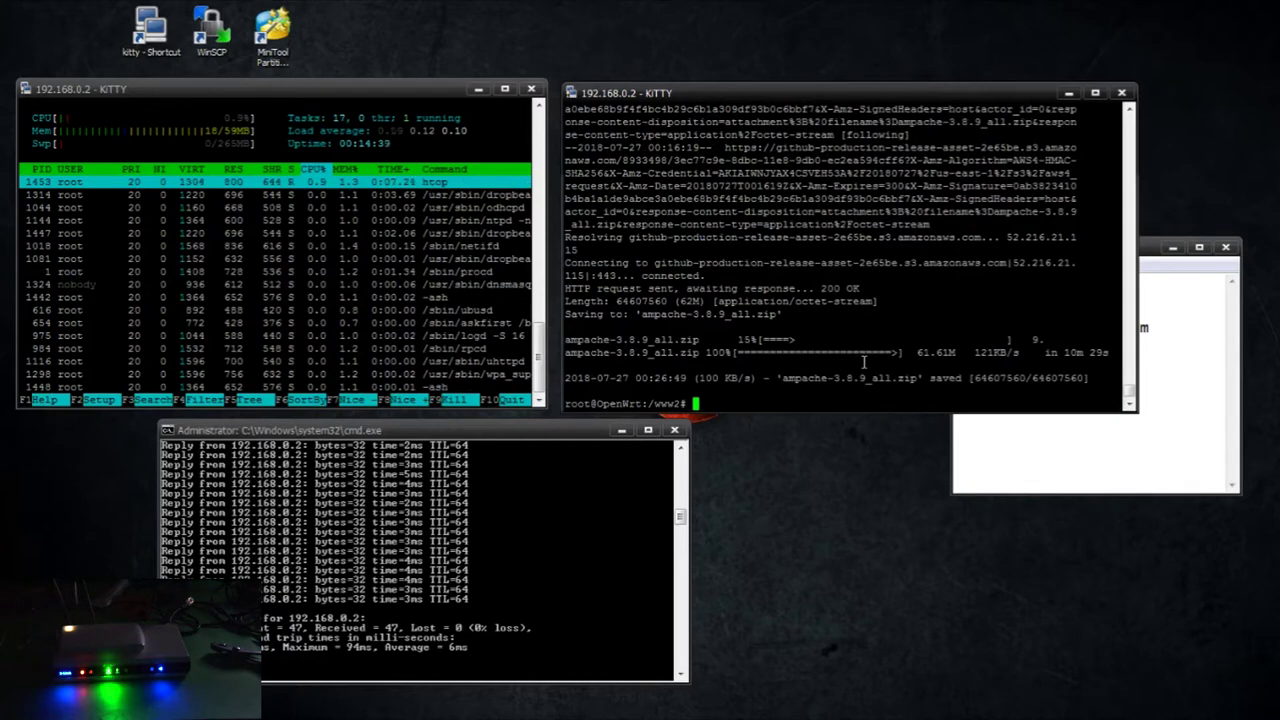
{"action": "type", "text": "unzip ampache-3.8.9_al"}
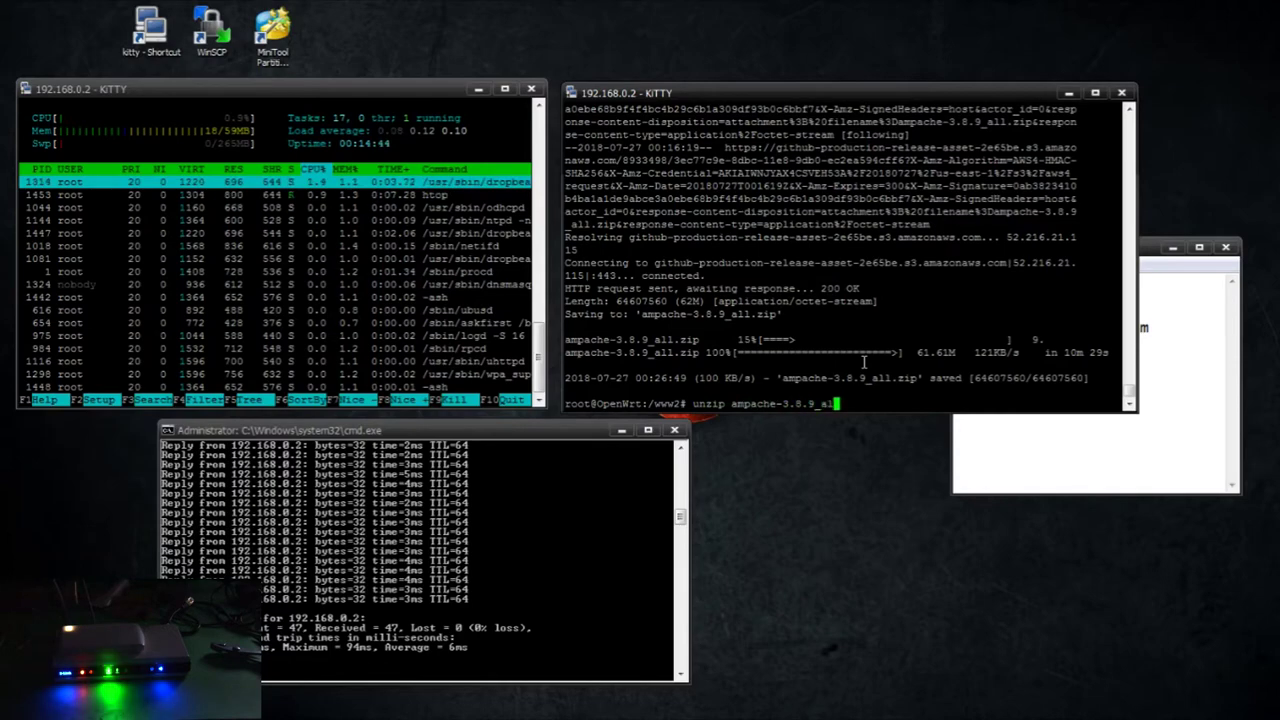
{"action": "type", "text": "l.zip"}
{"action": "key", "text": "Return"}
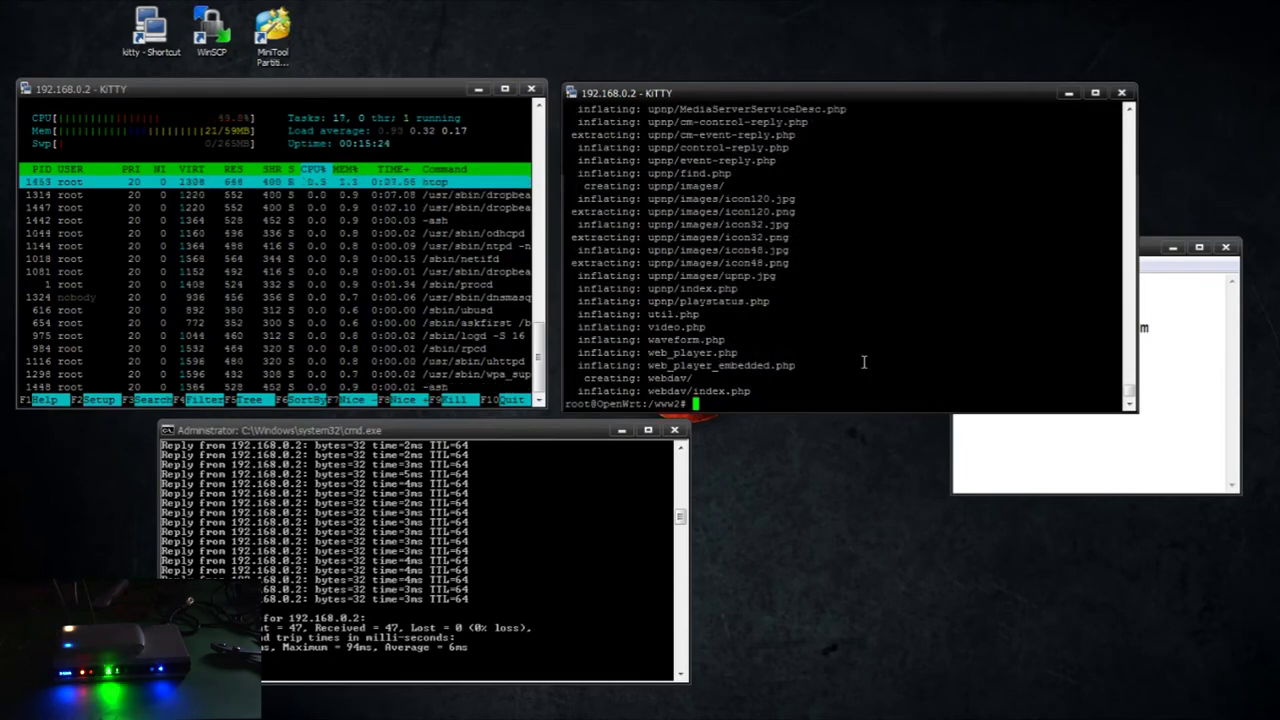
Return the shell to the router's root folder with cd .
{"action": "type", "text": "m "}
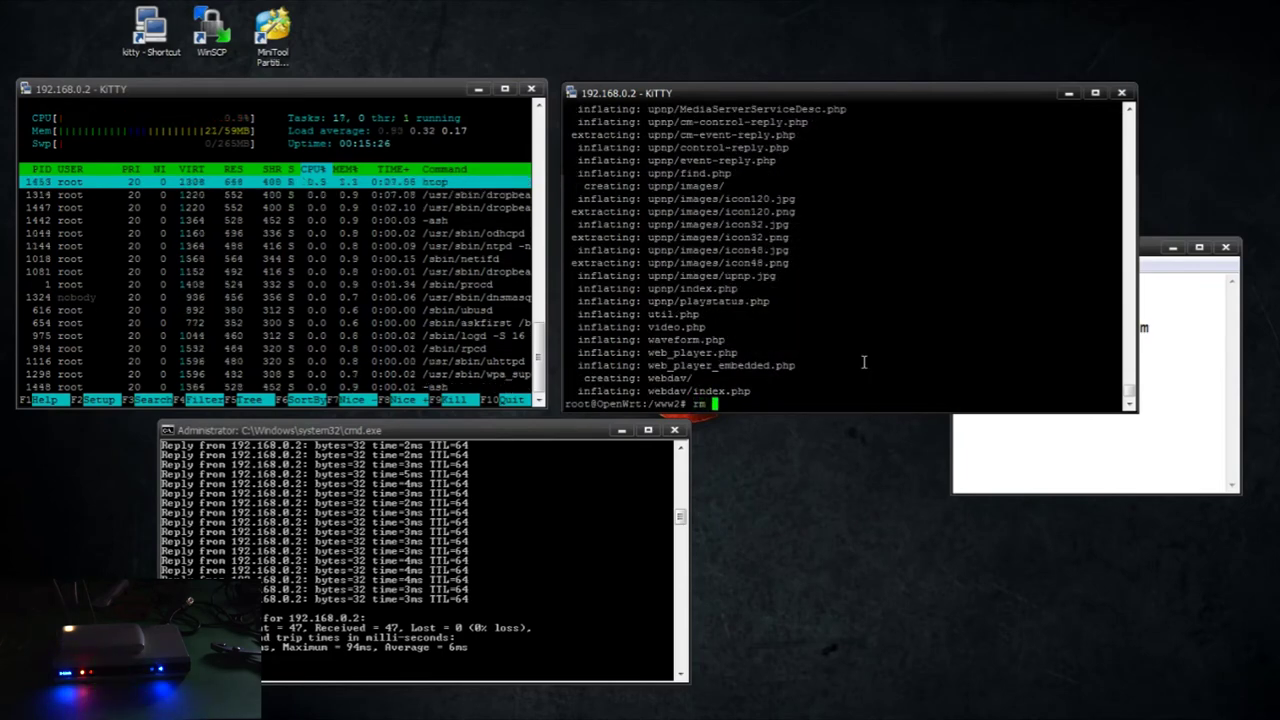
{"action": "type", "text": "ampache-3.8.9_all."}
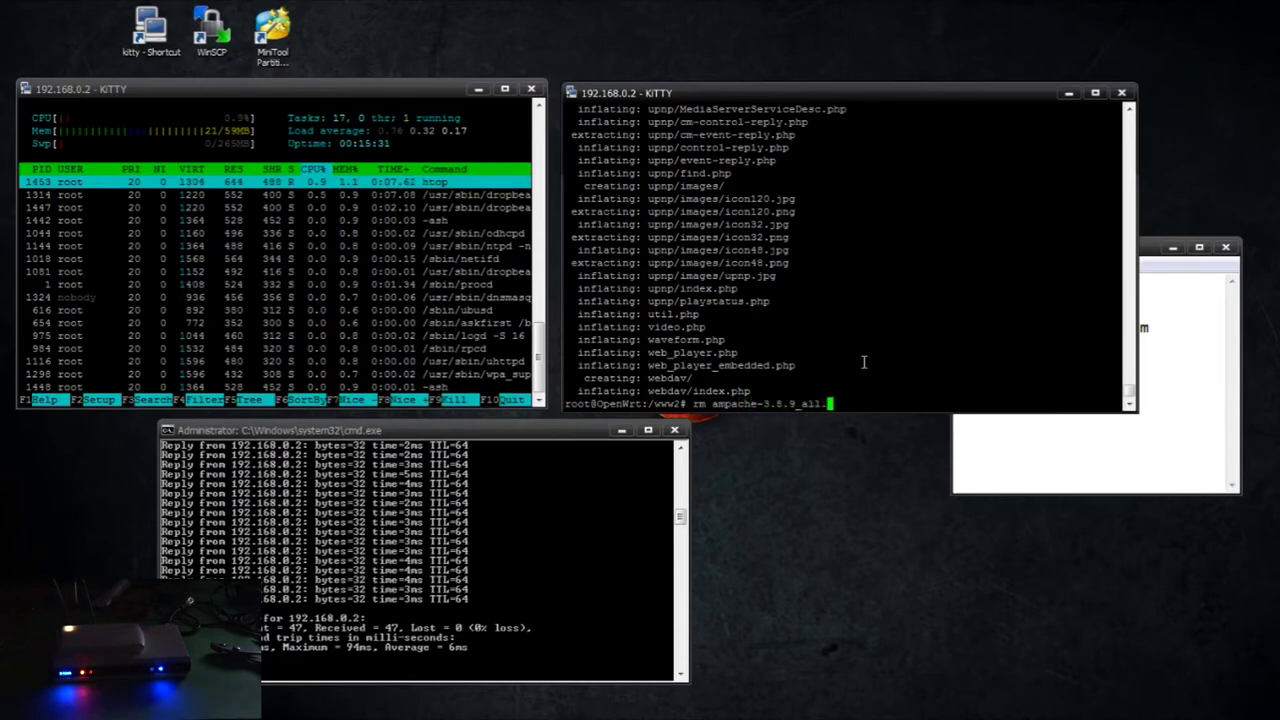
{"action": "type", "text": "zip"}
{"action": "key", "text": "BackSpace"}
{"action": "key", "text": "BackSpace"}
{"action": "key", "text": "BackSpace"}
{"action": "key", "text": "BackSpace"}
{"action": "key", "text": "BackSpace"}
{"action": "key", "text": "BackSpace"}
{"action": "key", "text": "BackSpace"}
{"action": "key", "text": "BackSpace"}
{"action": "key", "text": "BackSpace"}
{"action": "key", "text": "BackSpace"}
{"action": "key", "text": "BackSpace"}
{"action": "key", "text": "BackSpace"}
{"action": "key", "text": "BackSpace"}
{"action": "key", "text": "BackSpace"}
{"action": "key", "text": "BackSpace"}
{"action": "key", "text": "BackSpace"}
{"action": "key", "text": "BackSpace"}
{"action": "key", "text": "BackSpace"}
{"action": "key", "text": "BackSpace"}
{"action": "key", "text": "BackSpace"}
{"action": "type", "text": "cd .."}
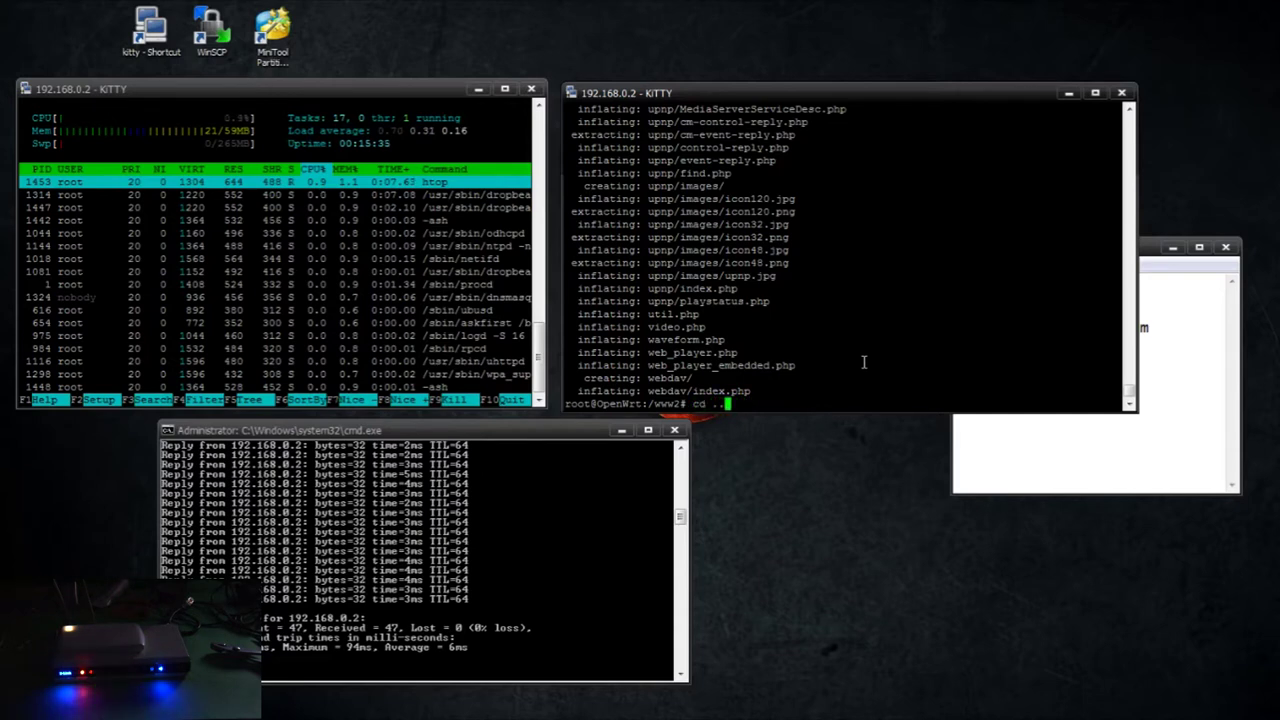
{"action": "key", "text": "Return"}
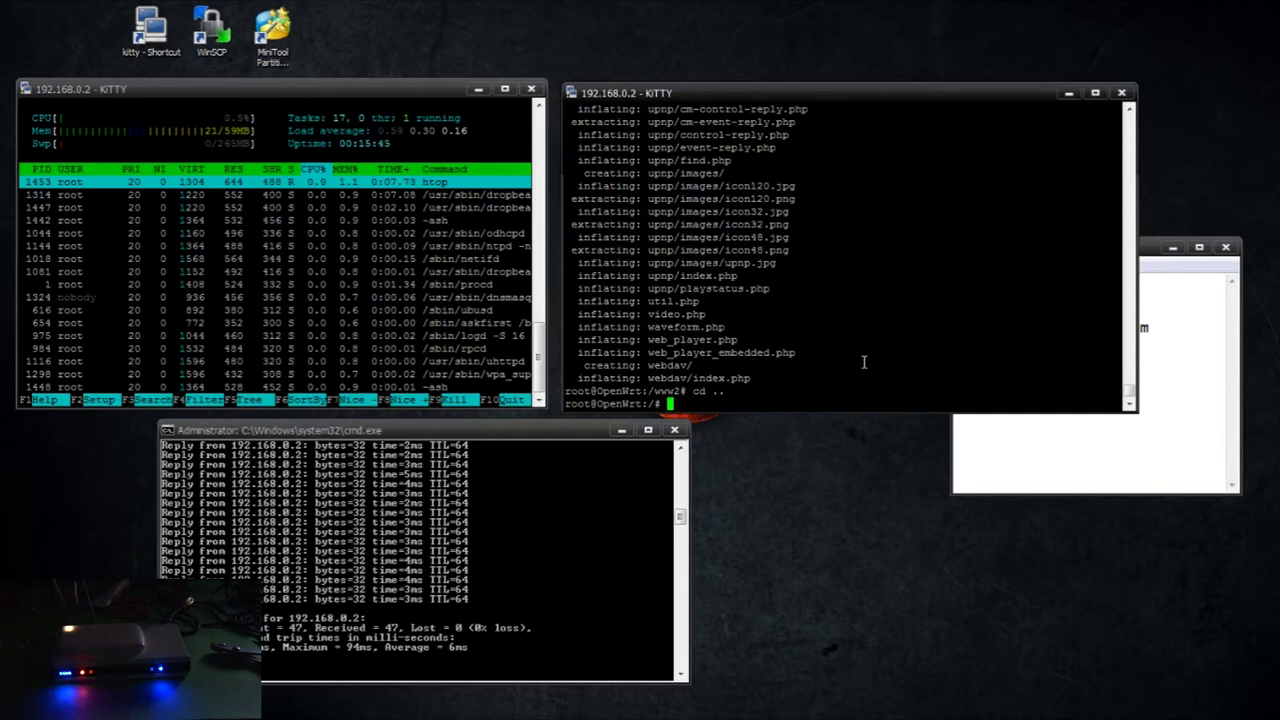
Install the lighttpd and lighttpd-mod-cgi packages with opkg
{"action": "type", "text": "opkg "}
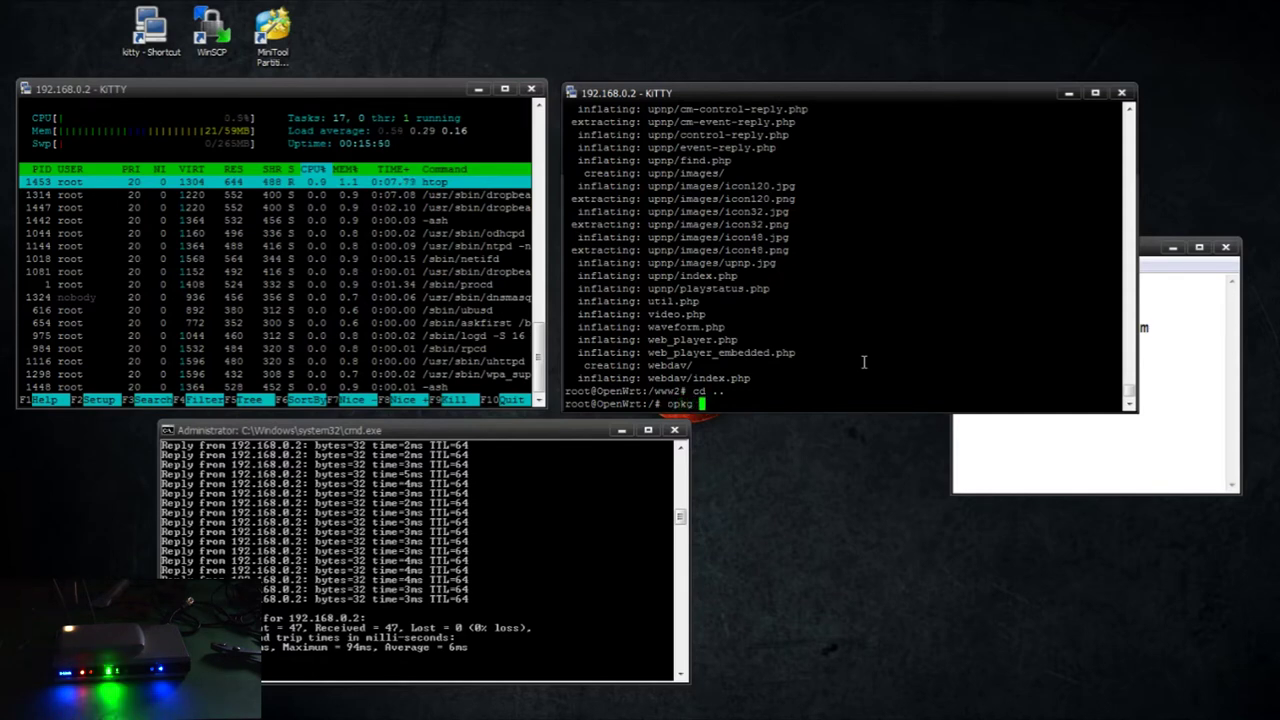
{"action": "type", "text": "install lig"}
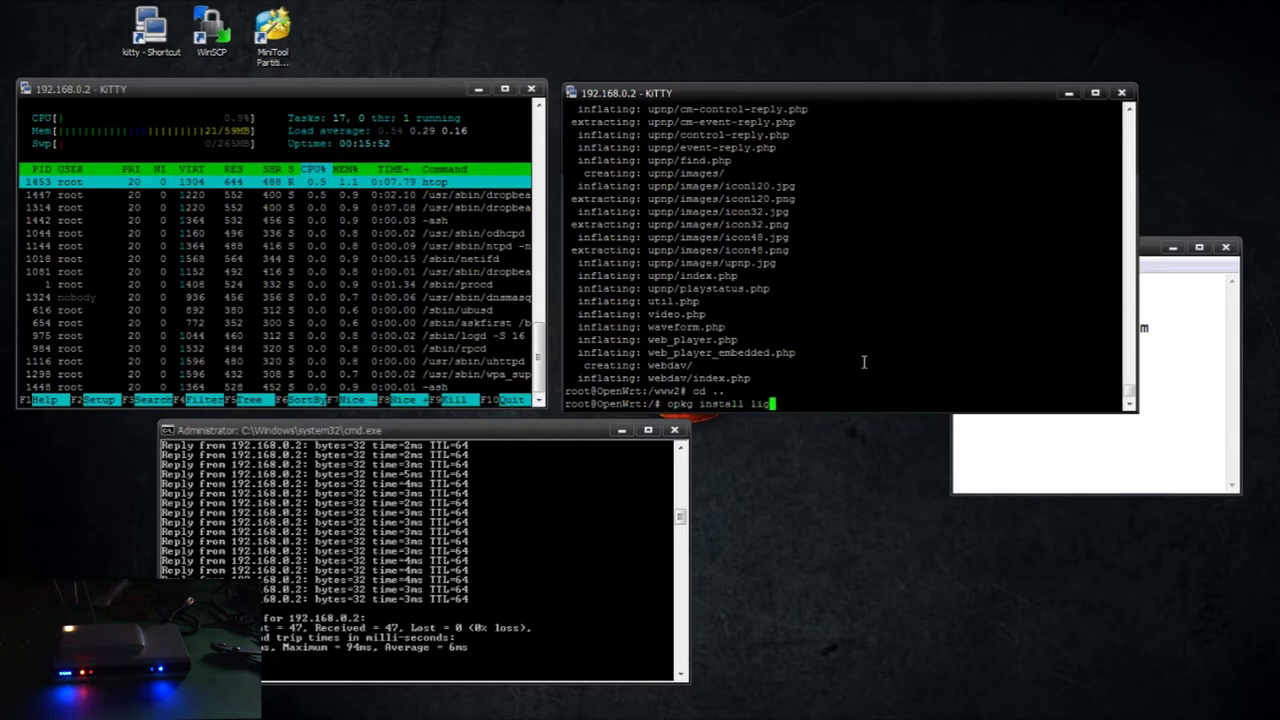
{"action": "type", "text": "httpd lighttpd-mod-cgi"}
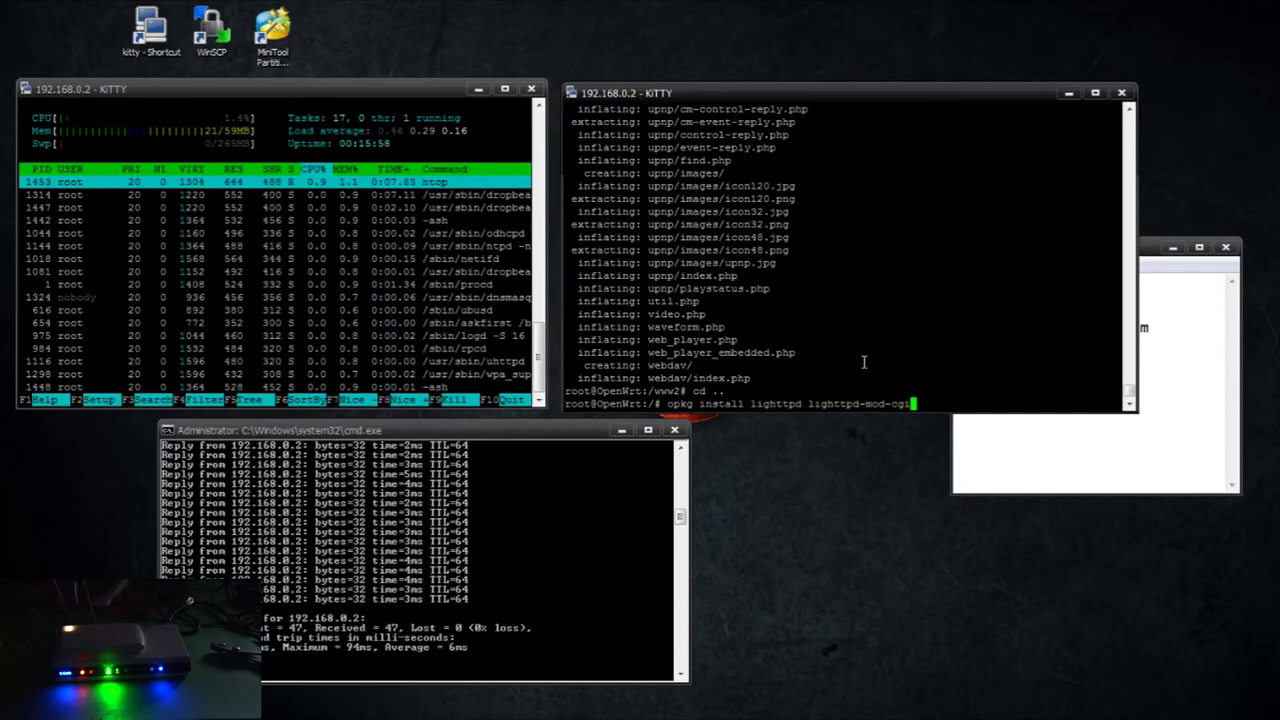
{"action": "key", "text": "Return"}
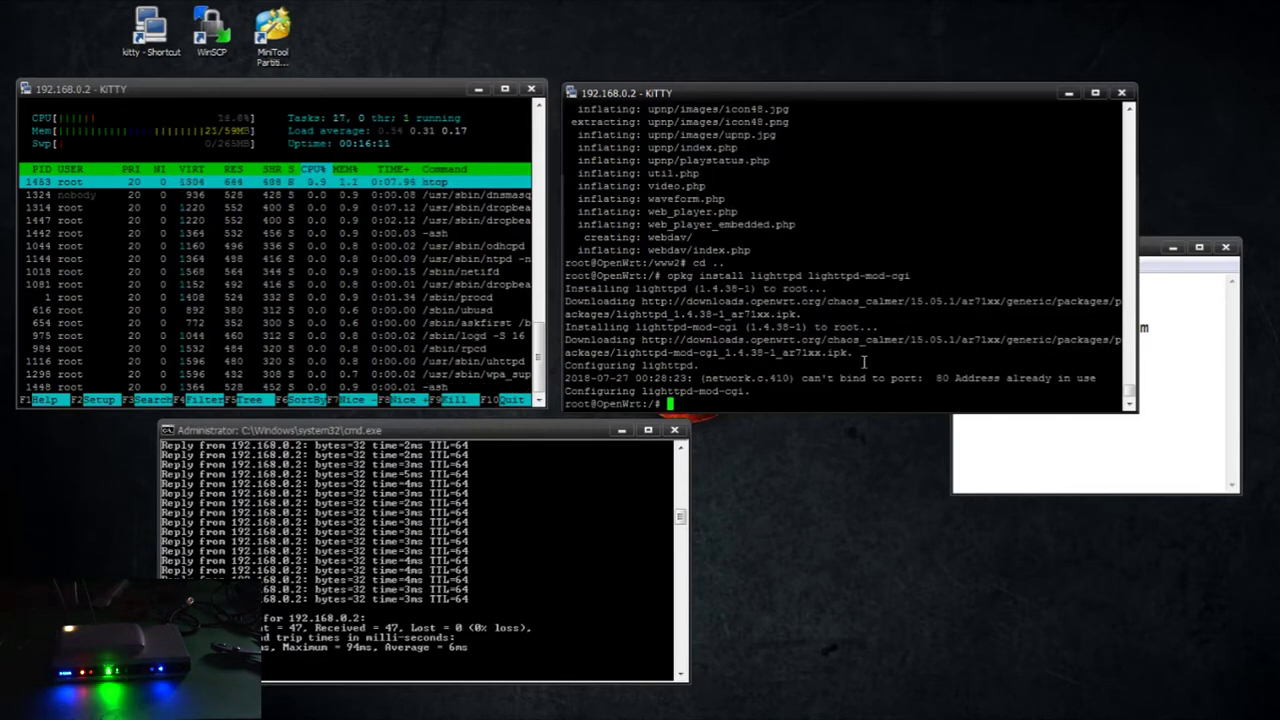
{"action": "type", "text": "nano "}
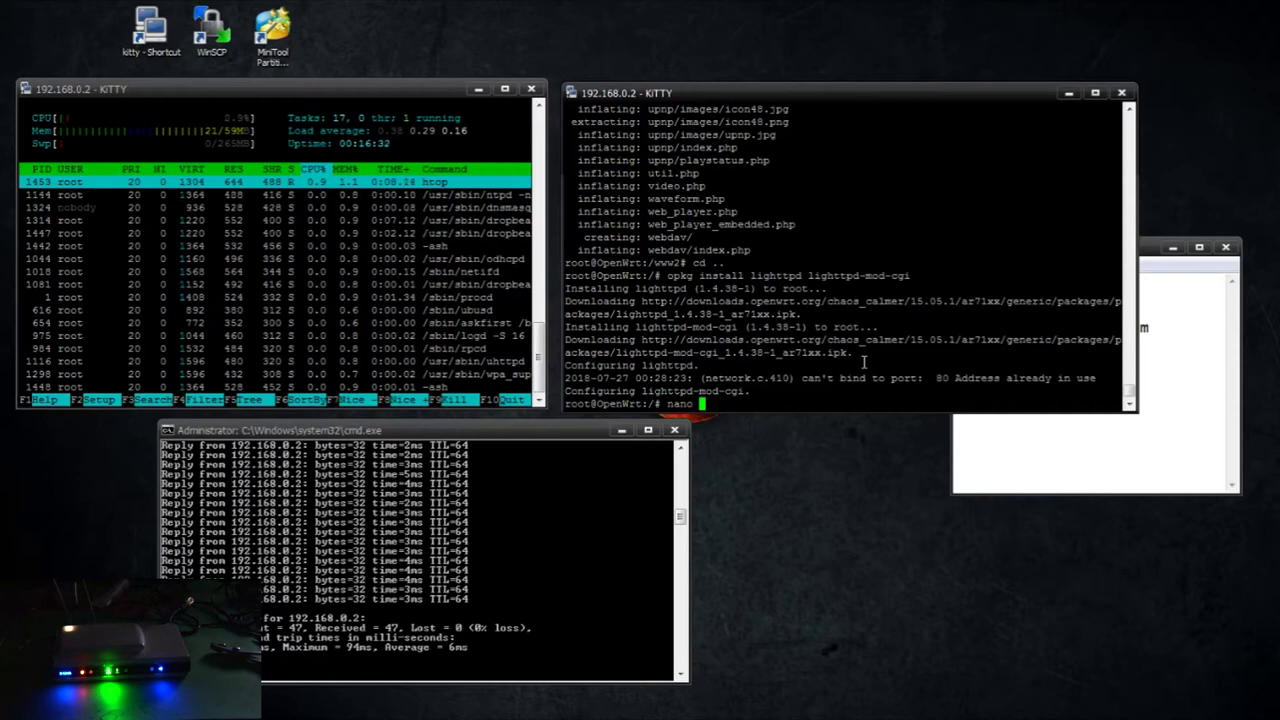
{"action": "type", "text": "/etc/lighttpd/"}
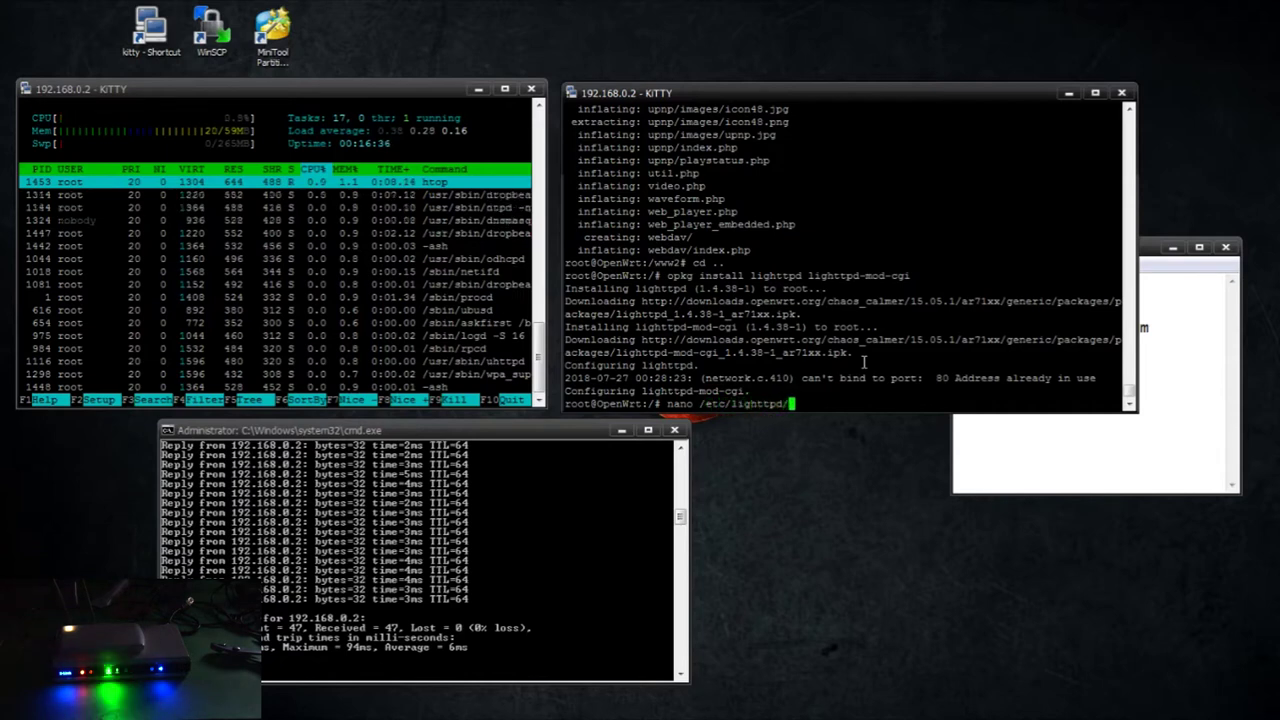
{"action": "type", "text": "light"}
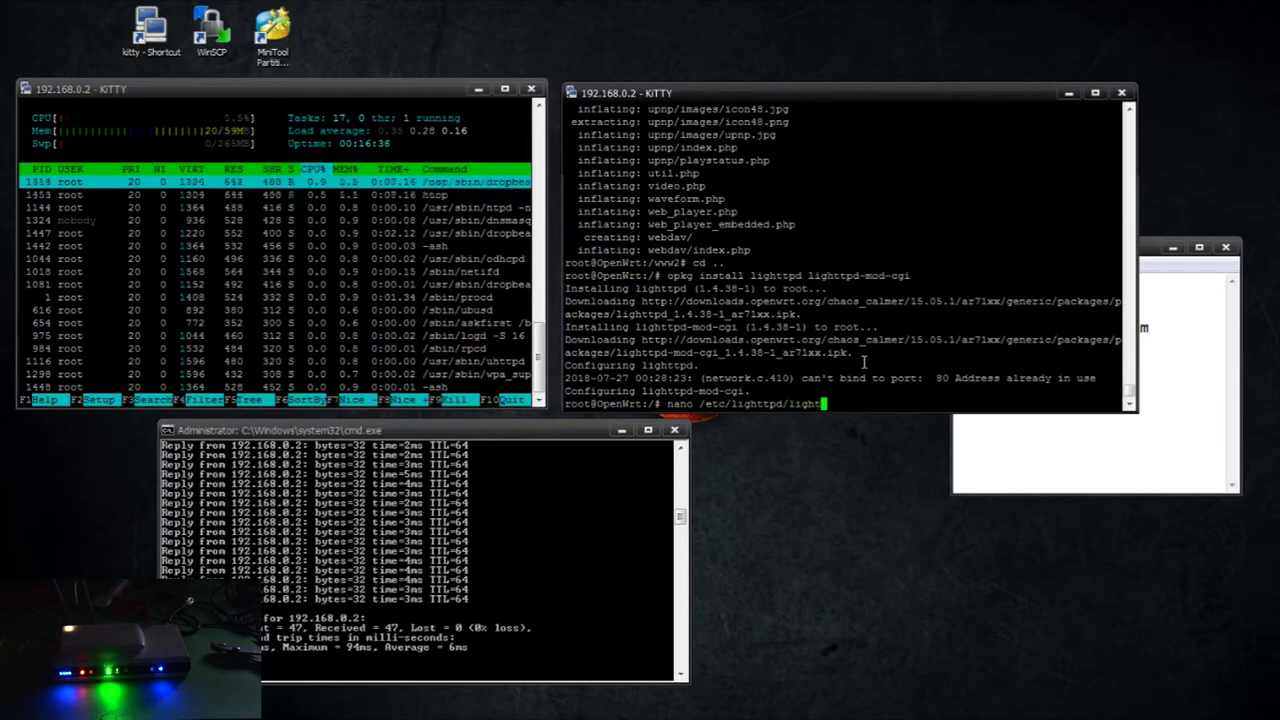
{"action": "type", "text": "tpd.conf"}
In lighttpd.conf, change the document root to /www2 and uncomment server.port 81
{"action": "key", "text": "Return"}
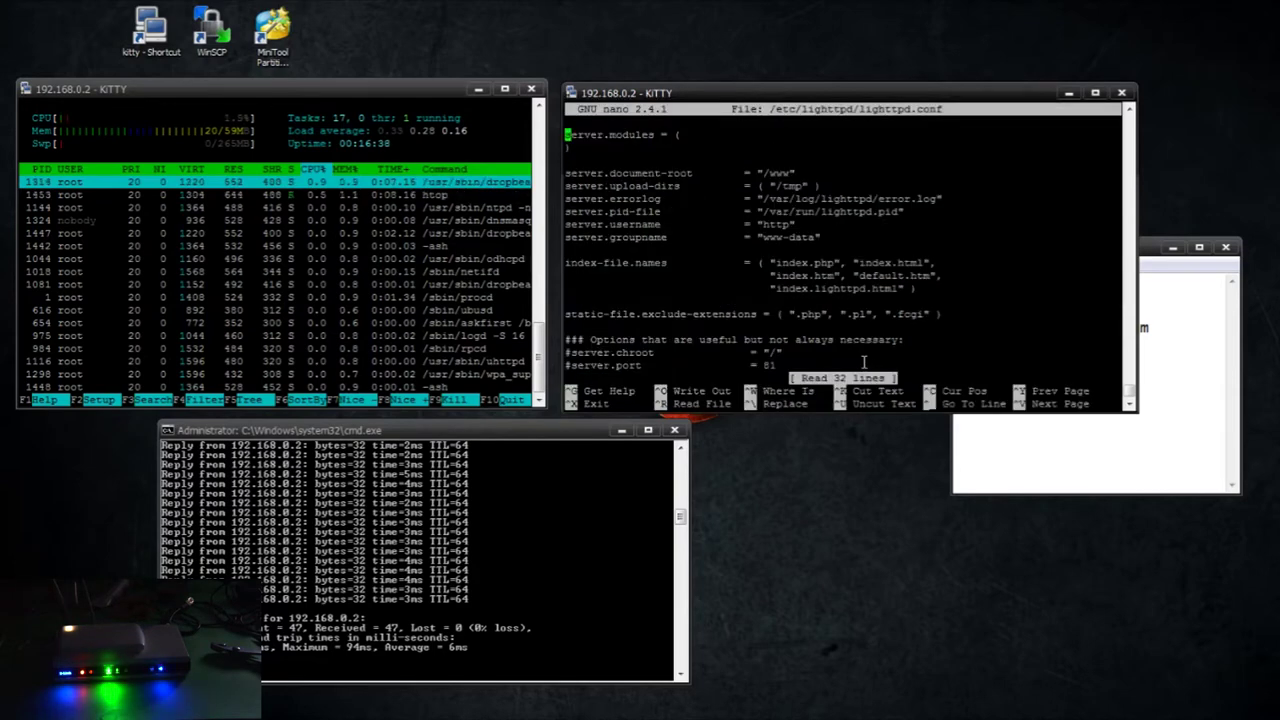
{"action": "key", "text": "Down"}
{"action": "key", "text": "Down"}
{"action": "key", "text": "Down"}
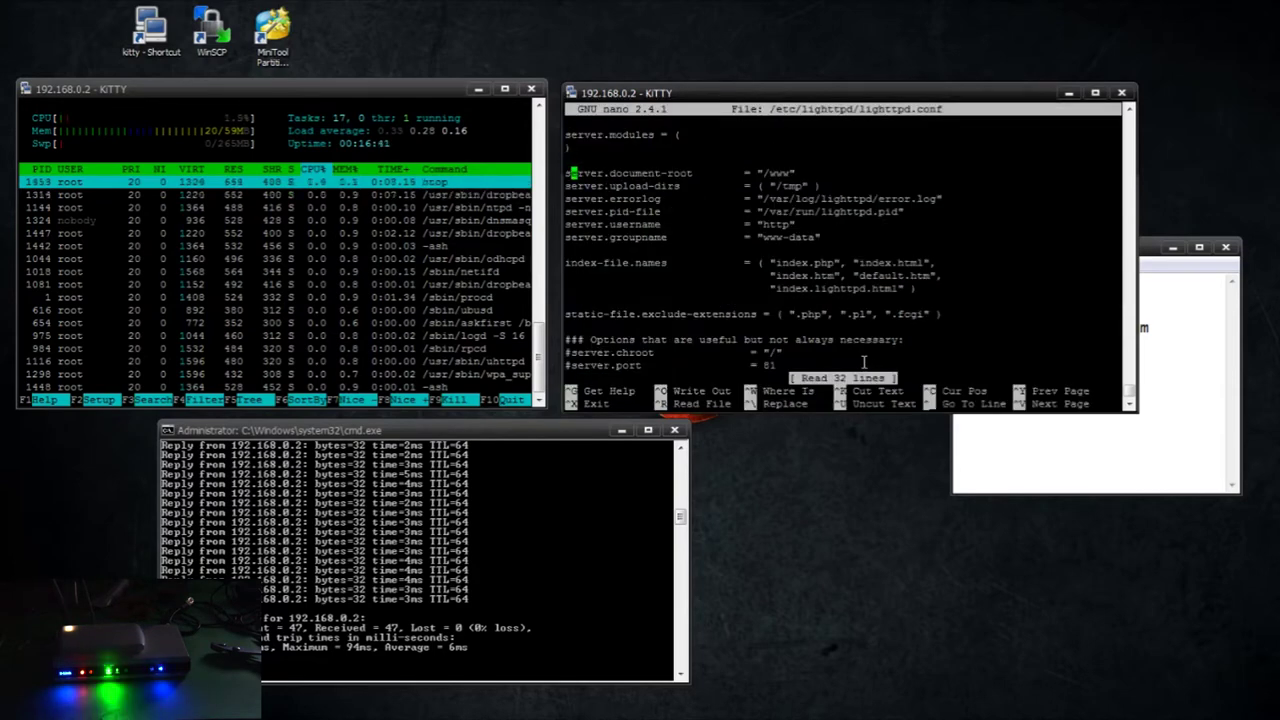
{"action": "key", "text": "Right"}
{"action": "key", "text": "Right"}
{"action": "key", "text": "Right"}
{"action": "key", "text": "Right"}
{"action": "key", "text": "Right"}
{"action": "key", "text": "Right"}
{"action": "key", "text": "Right"}
{"action": "key", "text": "Right"}
{"action": "key", "text": "Right"}
{"action": "key", "text": "Right"}
{"action": "key", "text": "Right"}
{"action": "key", "text": "Right"}
{"action": "key", "text": "Right"}
{"action": "key", "text": "Right"}
{"action": "key", "text": "Right"}
{"action": "key", "text": "Right"}
{"action": "key", "text": "Right"}
{"action": "key", "text": "Right"}
{"action": "key", "text": "Right"}
{"action": "key", "text": "Right"}
{"action": "key", "text": "Right"}
{"action": "key", "text": "Right"}
{"action": "key", "text": "Right"}
{"action": "key", "text": "Right"}
{"action": "key", "text": "Right"}
{"action": "key", "text": "Right"}
{"action": "key", "text": "Right"}
{"action": "key", "text": "Right"}
{"action": "key", "text": "Right"}
{"action": "key", "text": "Right"}
{"action": "key", "text": "Right"}
{"action": "key", "text": "Right"}
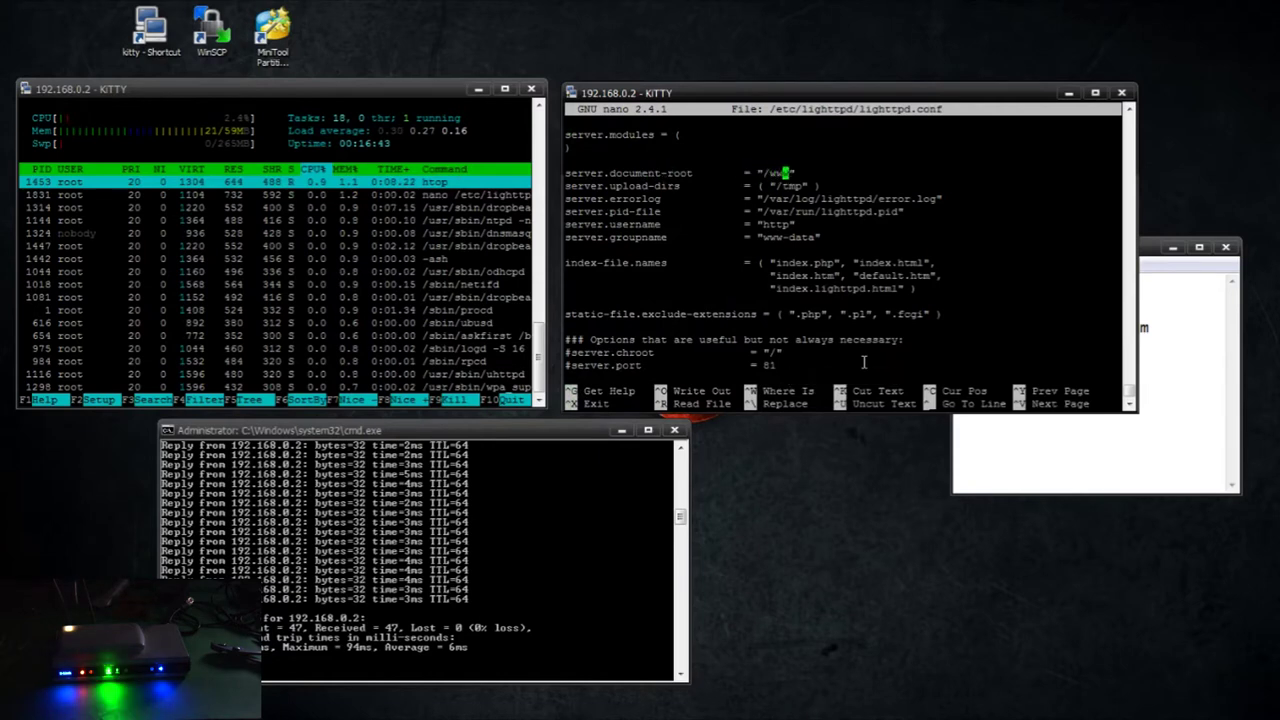
{"action": "type", "text": "2"}
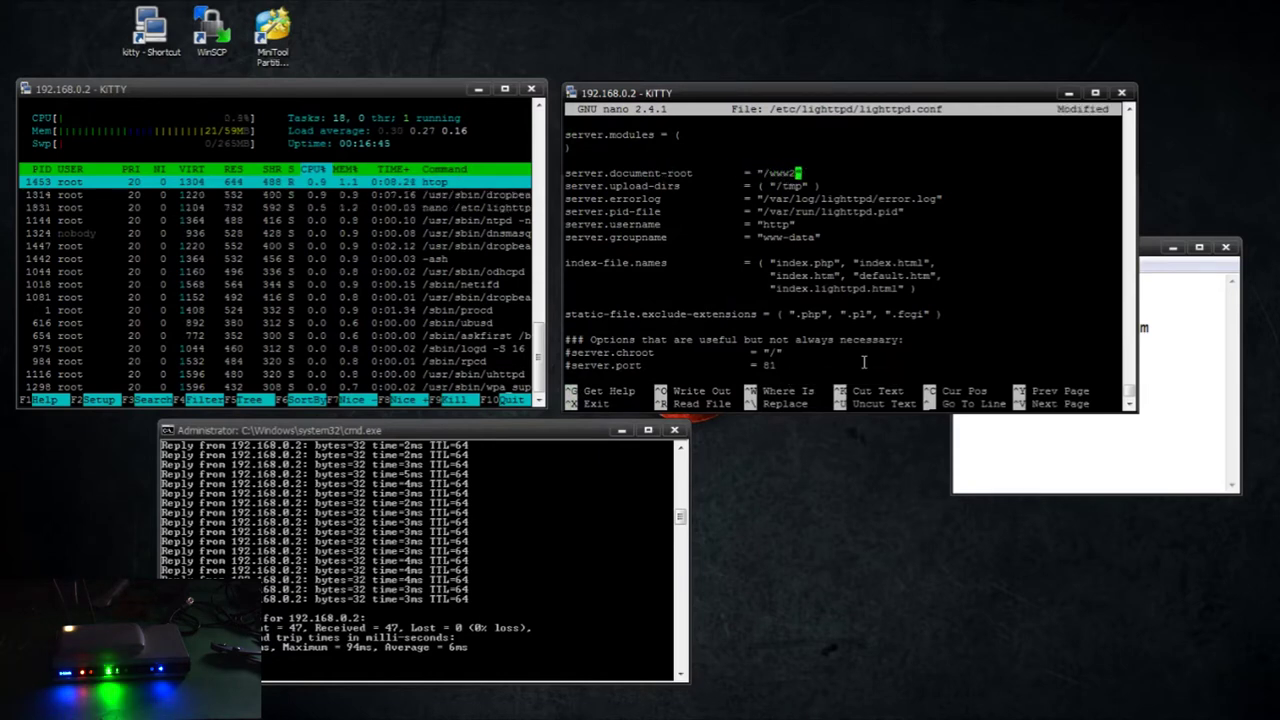
{"action": "key", "text": "Down"}
{"action": "key", "text": "Down"}
{"action": "key", "text": "Down"}
{"action": "key", "text": "Down"}
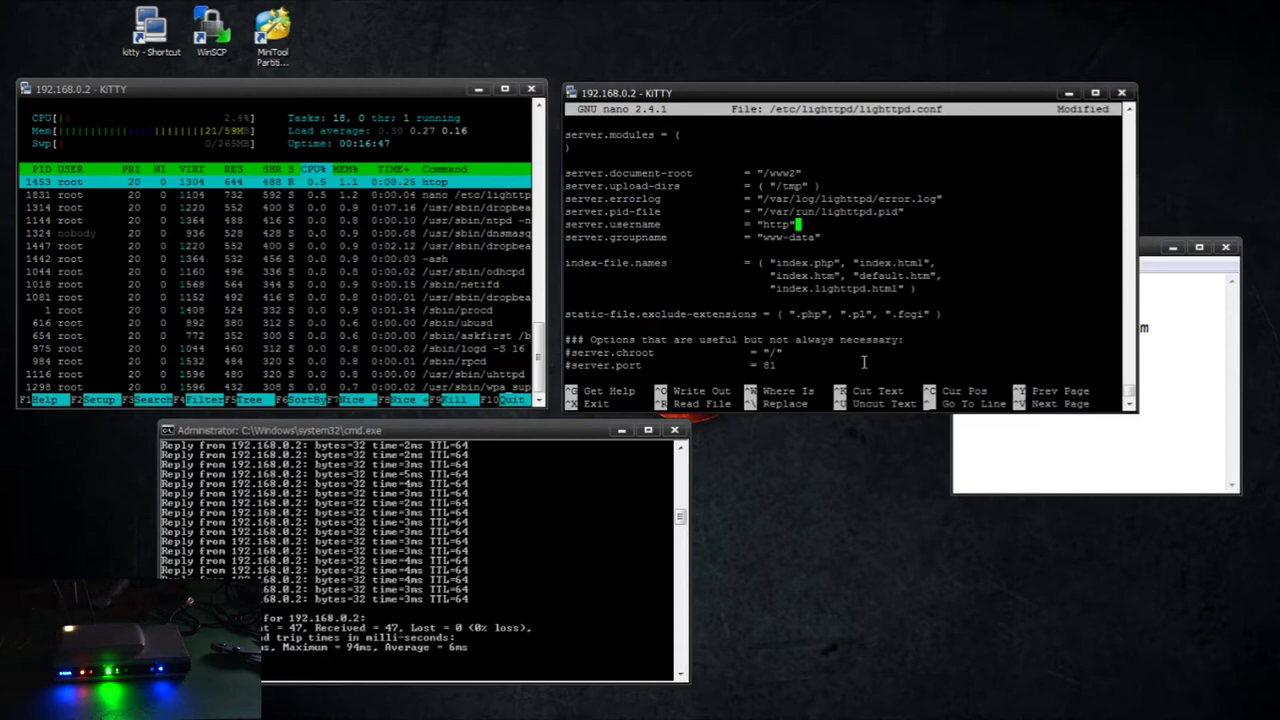
{"action": "key", "text": "Down"}
{"action": "key", "text": "Down"}
{"action": "key", "text": "Down"}
{"action": "key", "text": "Down"}
{"action": "key", "text": "Down"}
{"action": "key", "text": "Down"}
{"action": "key", "text": "Down"}
{"action": "key", "text": "Down"}
{"action": "key", "text": "Down"}
{"action": "key", "text": "Down"}
{"action": "key", "text": "Down"}
{"action": "key", "text": "Left"}
{"action": "key", "text": "Left"}
{"action": "key", "text": "Left"}
{"action": "key", "text": "Left"}
{"action": "key", "text": "Left"}
{"action": "key", "text": "Left"}
{"action": "key", "text": "Left"}
{"action": "key", "text": "Left"}
{"action": "key", "text": "Left"}
{"action": "key", "text": "Left"}
{"action": "key", "text": "Left"}
{"action": "key", "text": "Left"}
{"action": "key", "text": "Left"}
{"action": "key", "text": "Left"}
{"action": "key", "text": "Left"}
{"action": "key", "text": "Left"}
{"action": "key", "text": "Left"}
{"action": "key", "text": "Left"}
{"action": "key", "text": "Left"}
{"action": "key", "text": "Left"}
{"action": "key", "text": "Left"}
{"action": "key", "text": "Left"}
{"action": "key", "text": "Left"}
{"action": "key", "text": "Left"}
{"action": "key", "text": "Left"}
{"action": "key", "text": "Left"}
{"action": "key", "text": "Left"}
{"action": "key", "text": "Left"}
{"action": "key", "text": "Left"}
{"action": "key", "text": "Left"}
{"action": "key", "text": "Delete"}
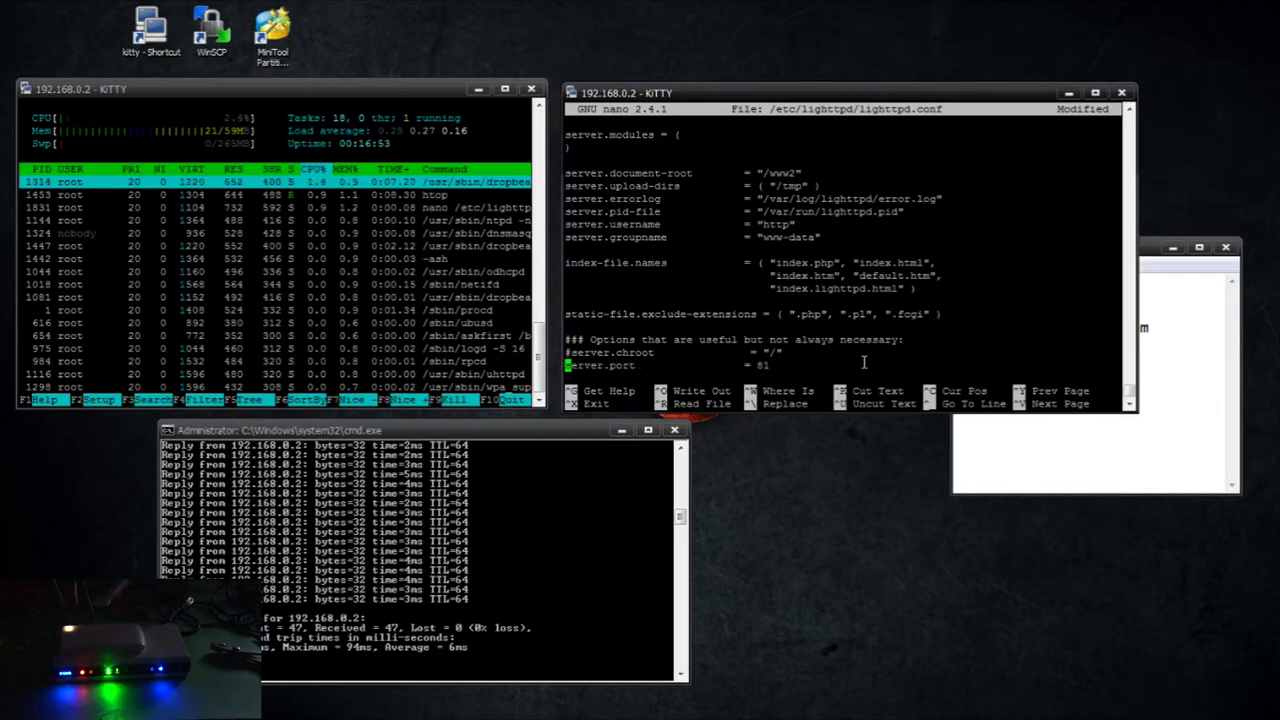
Add "mod_cgi" to the server.modules list and save the config file
{"action": "key", "text": "Up"}
{"action": "key", "text": "Up"}
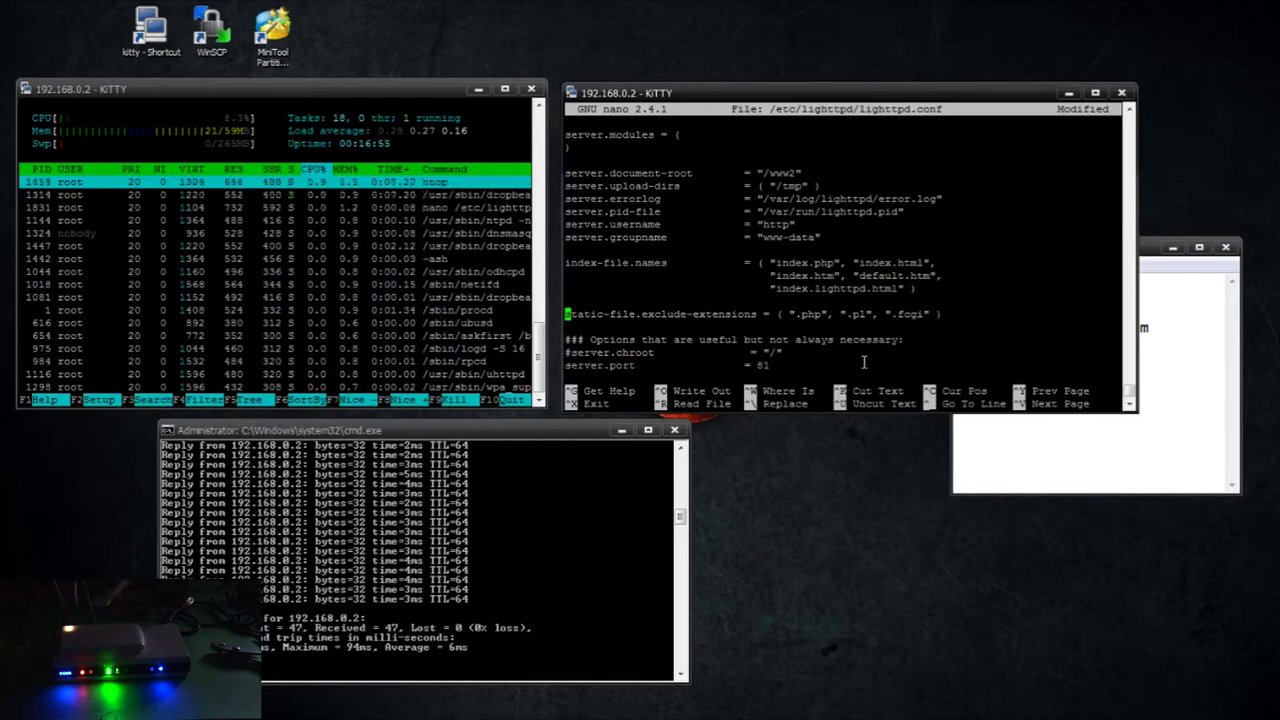
{"action": "key", "text": "Right"}
{"action": "key", "text": "Right"}
{"action": "key", "text": "Right"}
{"action": "key", "text": "Right"}
{"action": "key", "text": "Right"}
{"action": "key", "text": "Right"}
{"action": "key", "text": "Right"}
{"action": "key", "text": "Right"}
{"action": "key", "text": "Right"}
{"action": "key", "text": "Right"}
{"action": "key", "text": "Right"}
{"action": "key", "text": "Right"}
{"action": "key", "text": "Right"}
{"action": "key", "text": "Right"}
{"action": "key", "text": "Right"}
{"action": "key", "text": "Right"}
{"action": "key", "text": "Right"}
{"action": "key", "text": "Right"}
{"action": "key", "text": "Right"}
{"action": "key", "text": "Right"}
{"action": "key", "text": "Right"}
{"action": "key", "text": "Right"}
{"action": "key", "text": "Right"}
{"action": "key", "text": "Right"}
{"action": "key", "text": "Right"}
{"action": "key", "text": "Right"}
{"action": "key", "text": "Right"}
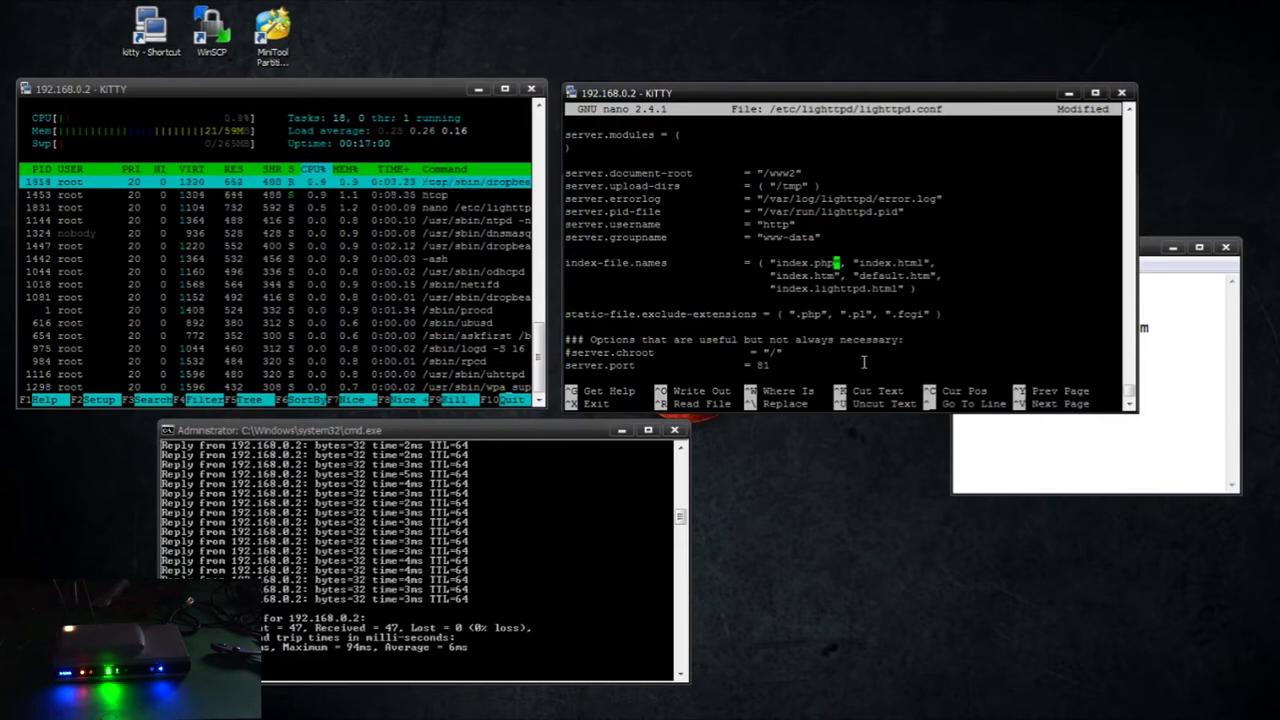
{"action": "key", "text": "Down"}
{"action": "key", "text": "Down"}
{"action": "key", "text": "Down"}
{"action": "key", "text": "Down"}
{"action": "key", "text": "Down"}
{"action": "key", "text": "Down"}
{"action": "key", "text": "Down"}
{"action": "key", "text": "Down"}
{"action": "key", "text": "Down"}
{"action": "key", "text": "Down"}
{"action": "key", "text": "Down"}
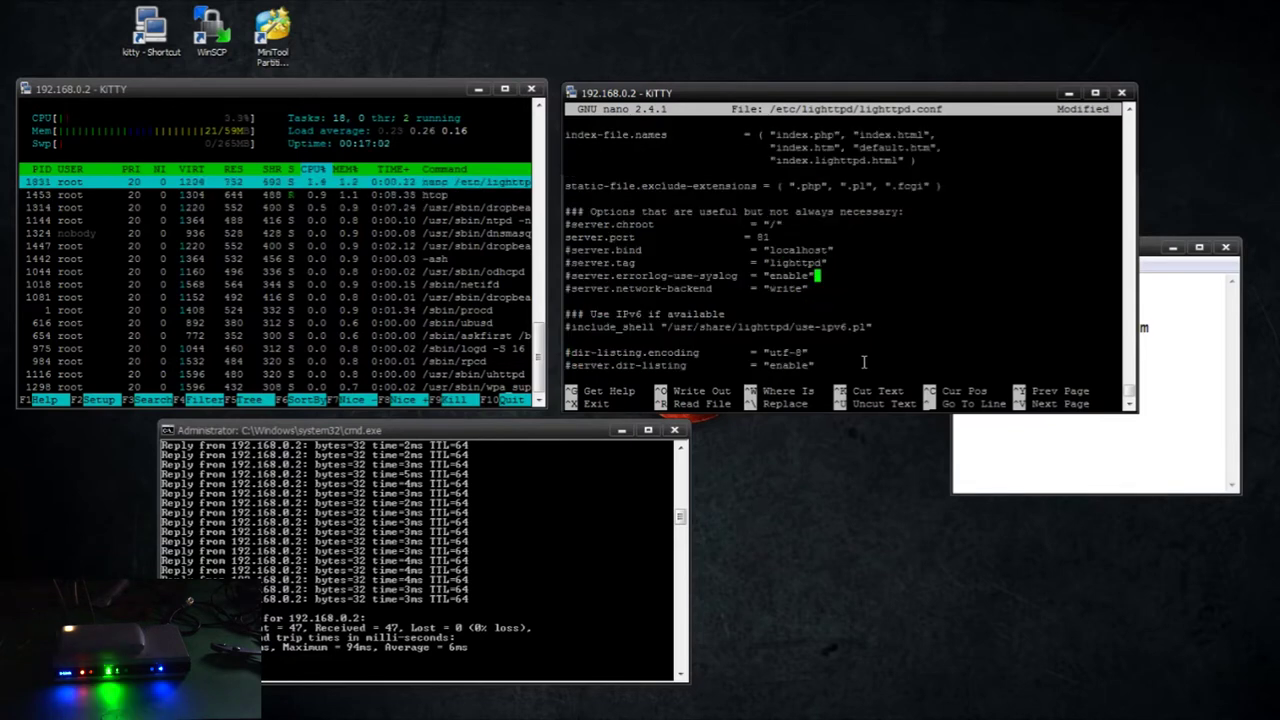
{"action": "key", "text": "Down"}
{"action": "key", "text": "Down"}
{"action": "key", "text": "Down"}
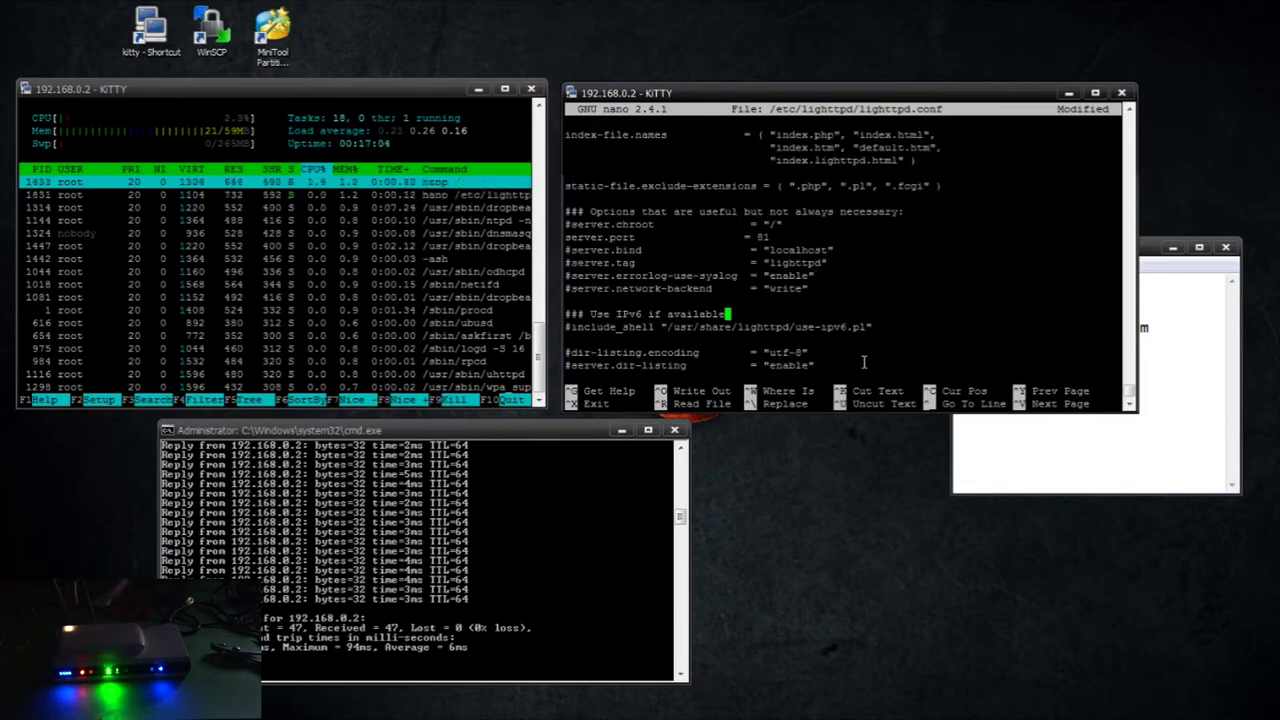
{"action": "key", "text": "Down"}
{"action": "key", "text": "Down"}
{"action": "key", "text": "Down"}
{"action": "key", "text": "Down"}
{"action": "key", "text": "Down"}
{"action": "key", "text": "Down"}
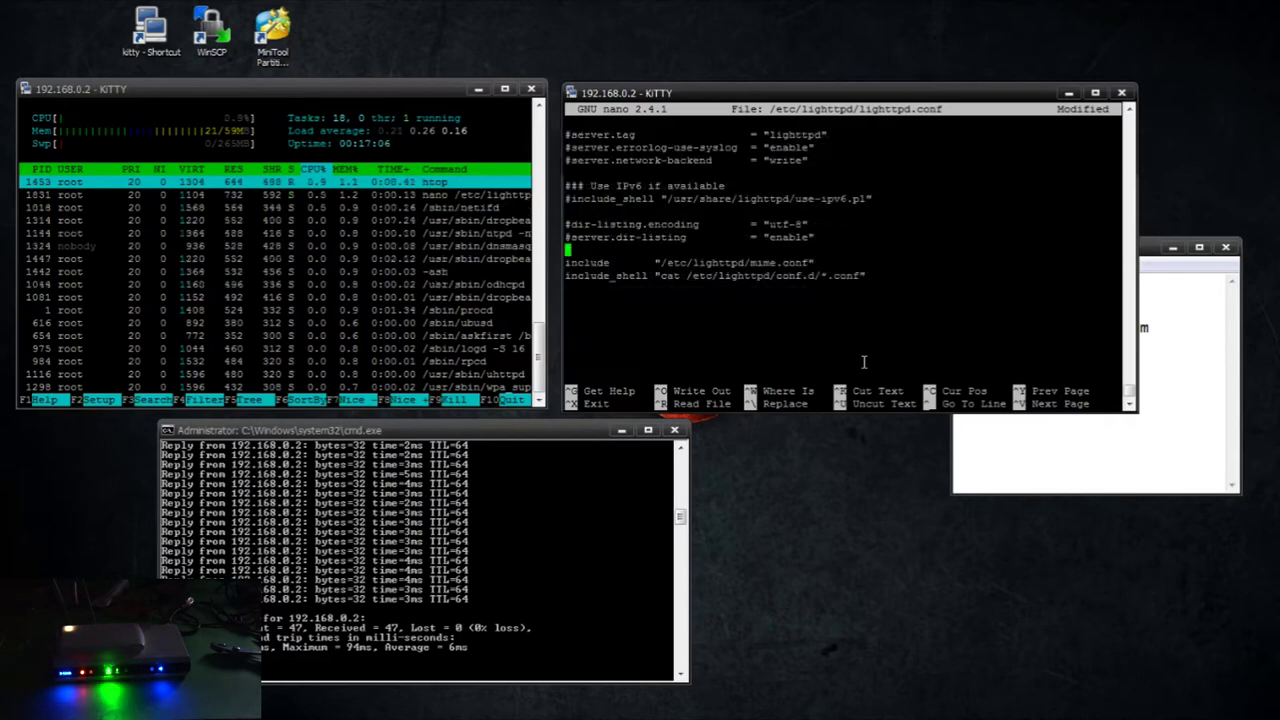
{"action": "key", "text": "Down"}
{"action": "key", "text": "Up"}
{"action": "key", "text": "Up"}
{"action": "key", "text": "Up"}
{"action": "key", "text": "Up"}
{"action": "key", "text": "Up"}
{"action": "key", "text": "Up"}
{"action": "key", "text": "Up"}
{"action": "key", "text": "Up"}
{"action": "key", "text": "Up"}
{"action": "key", "text": "Up"}
{"action": "key", "text": "Up"}
{"action": "key", "text": "Up"}
{"action": "key", "text": "Up"}
{"action": "key", "text": "Up"}
{"action": "key", "text": "Up"}
{"action": "key", "text": "Up"}
{"action": "key", "text": "Up"}
{"action": "key", "text": "Up"}
{"action": "key", "text": "Up"}
{"action": "key", "text": "Up"}
{"action": "key", "text": "Up"}
{"action": "key", "text": "Up"}
{"action": "key", "text": "Up"}
{"action": "key", "text": "Up"}
{"action": "key", "text": "Up"}
{"action": "key", "text": "Up"}
{"action": "key", "text": "Up"}
{"action": "key", "text": "Up"}
{"action": "key", "text": "Up"}
{"action": "key", "text": "Up"}
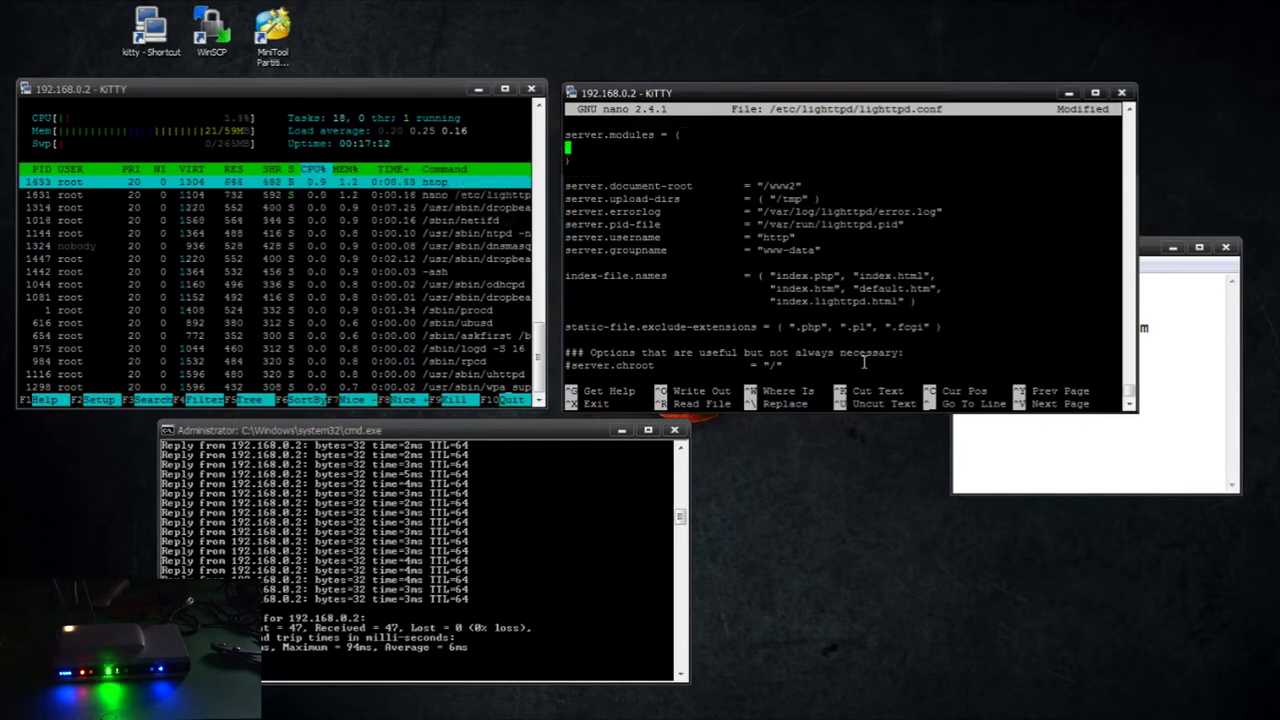
{"action": "type", "text": "\"mod_cgi\""}
{"action": "key", "text": "ctrl+x"}
{"action": "key", "text": "y"}
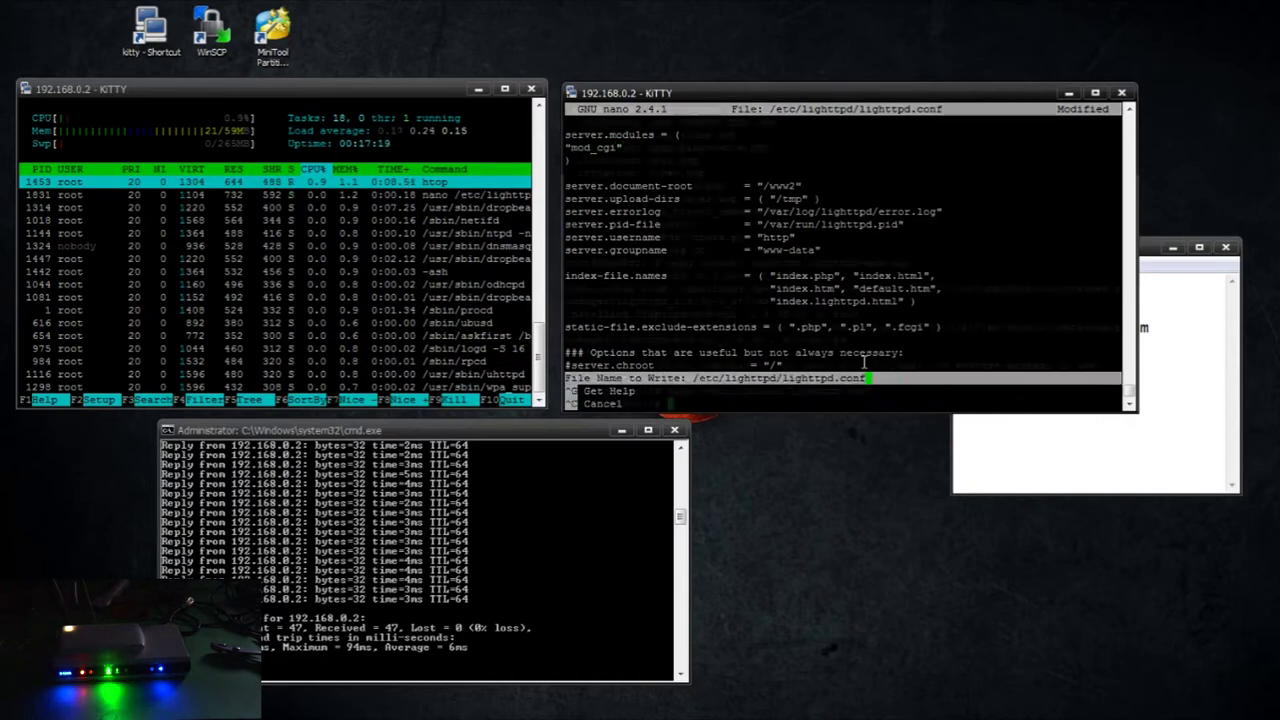
{"action": "key", "text": "Return"}
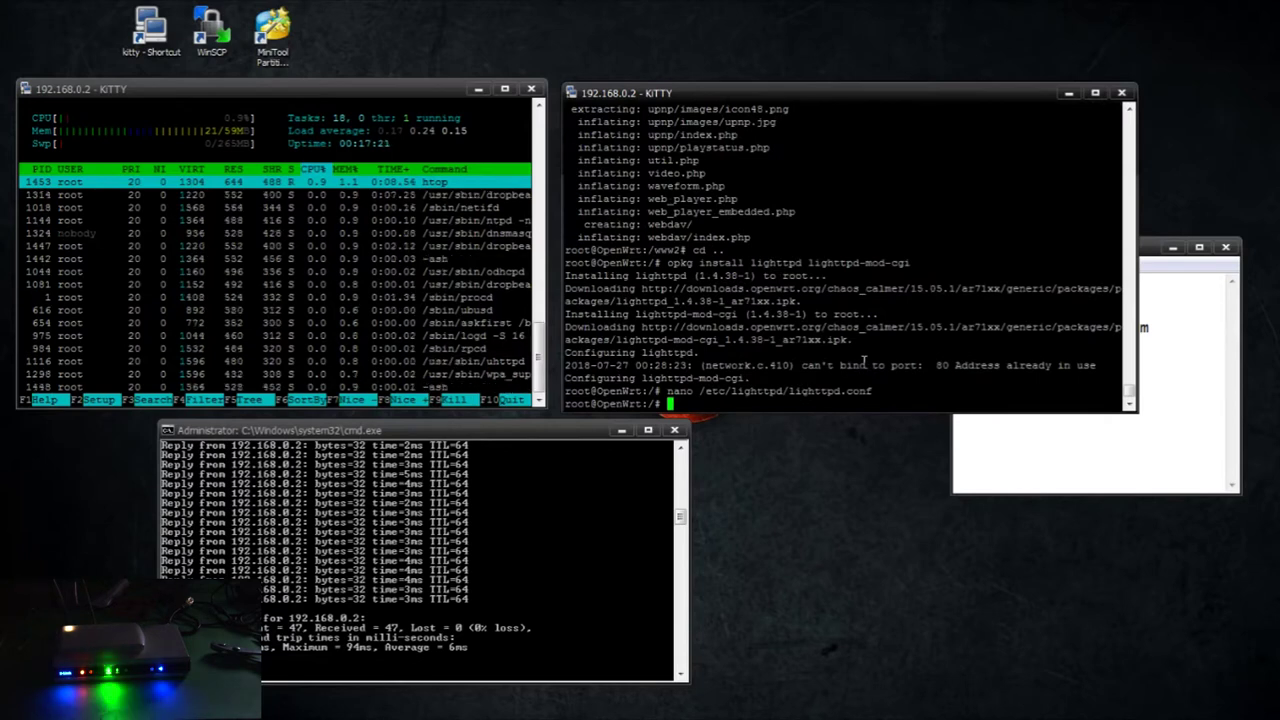
Start the lighttpd web server with /etc/init.d/lighttpd start
{"action": "type", "text": "/etc/init.d/li"}
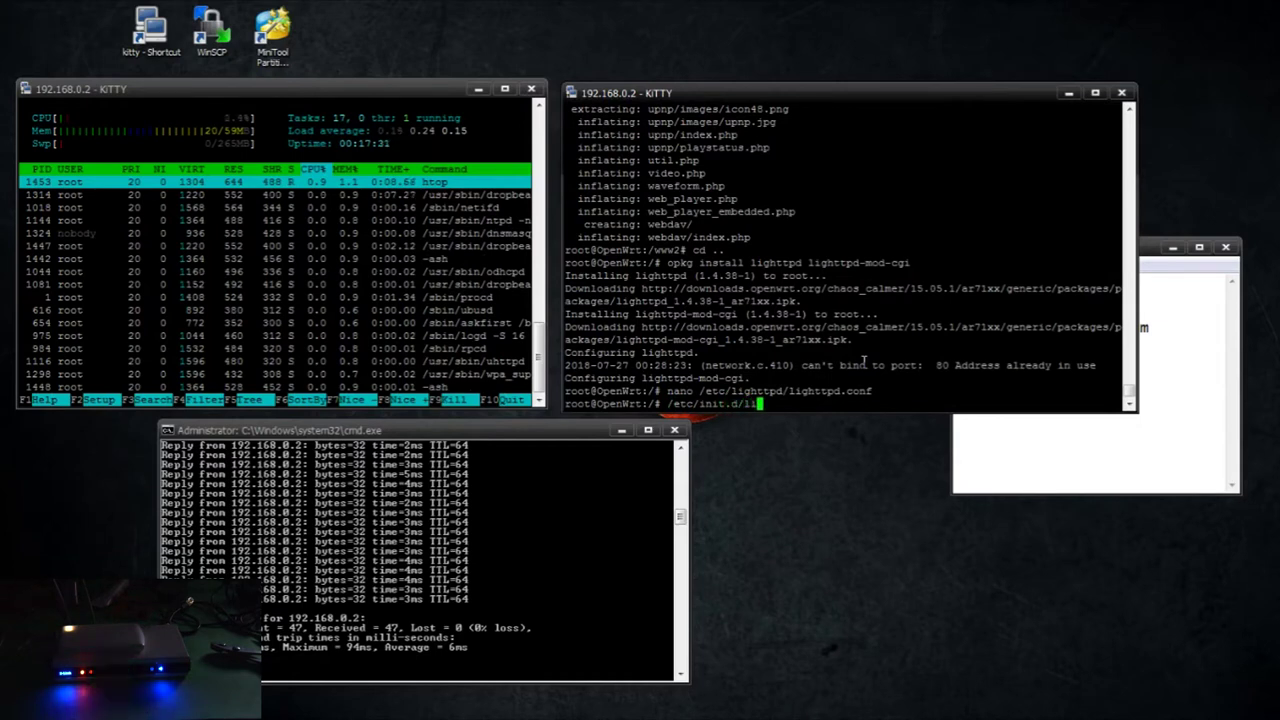
{"action": "type", "text": "ghttpd start"}
{"action": "key", "text": "Return"}
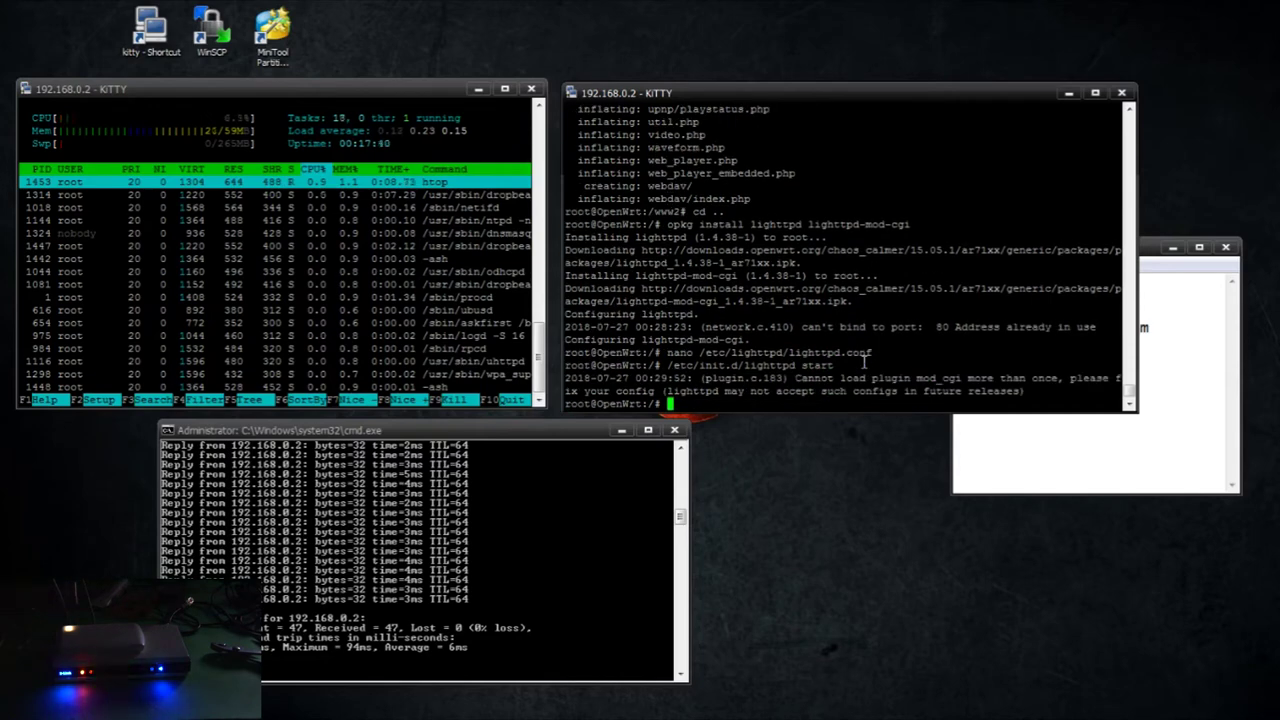
Install the php5 and php5-cgi packages with opkg
{"action": "type", "text": "opkg install php5 php5-cgi"}
{"action": "key", "text": "Return"}
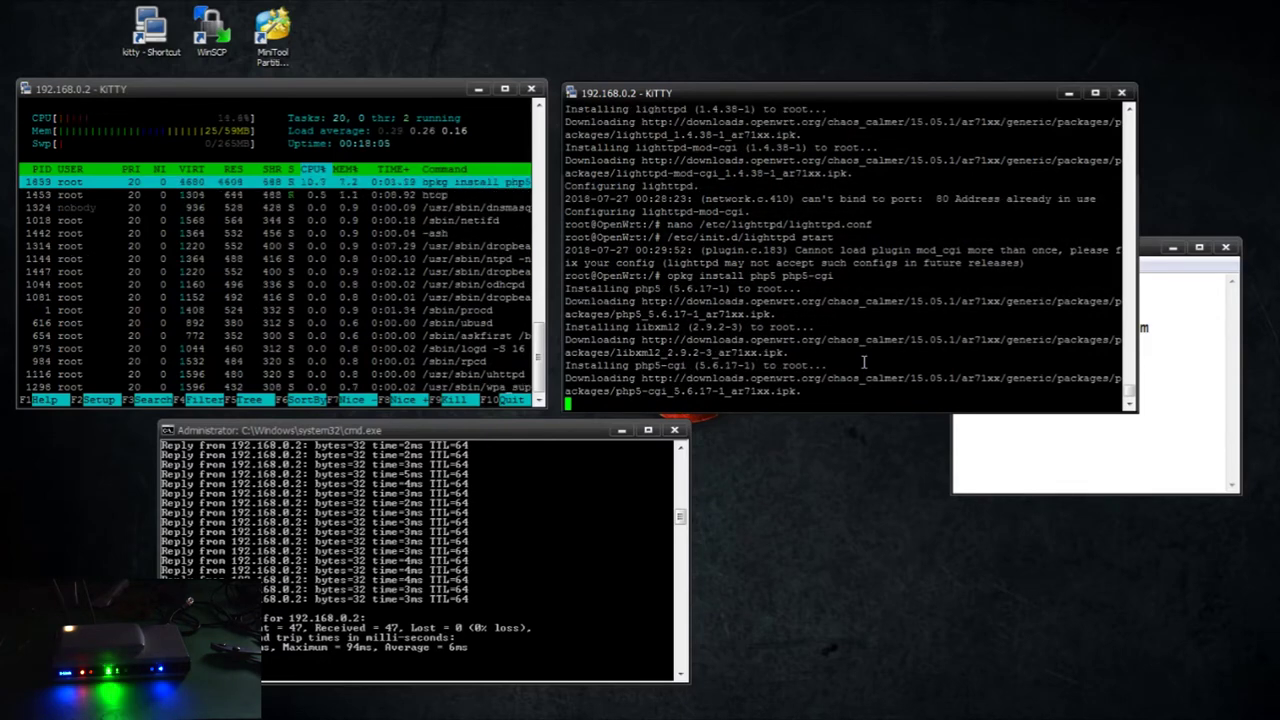
{"action": "type", "text": "opkg"}
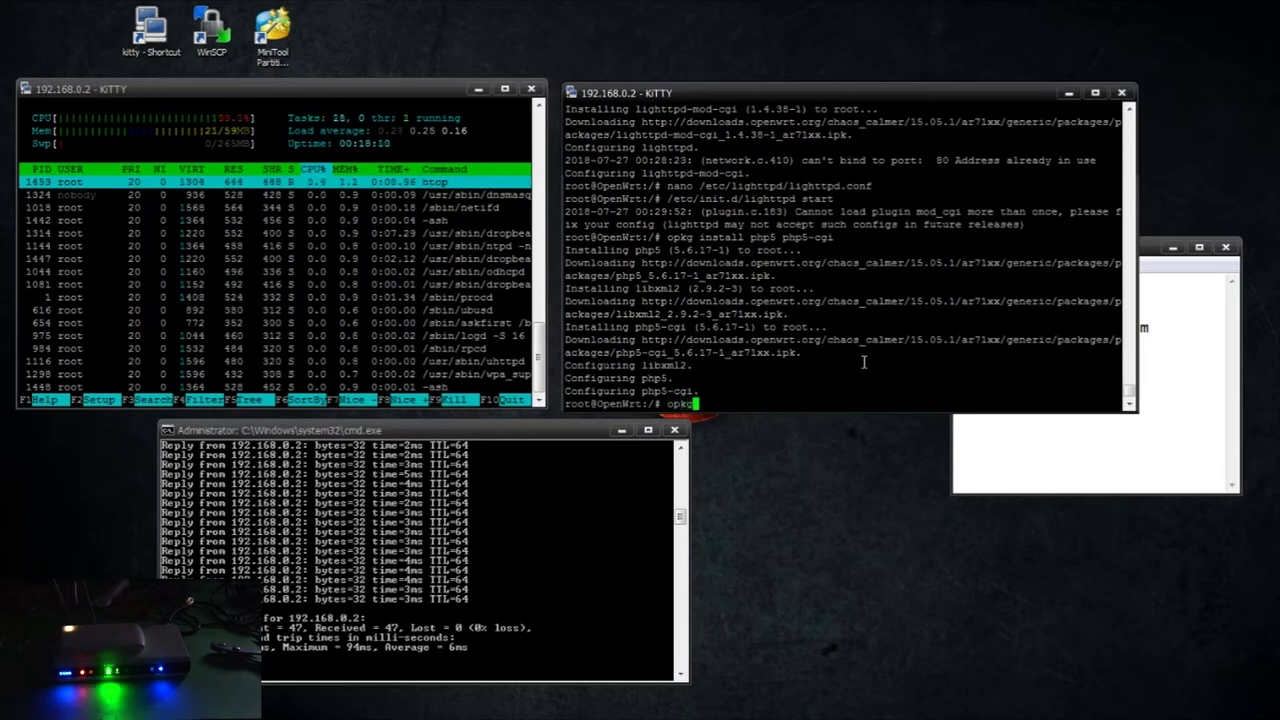
{"action": "type", "text": " install php5-mod"}
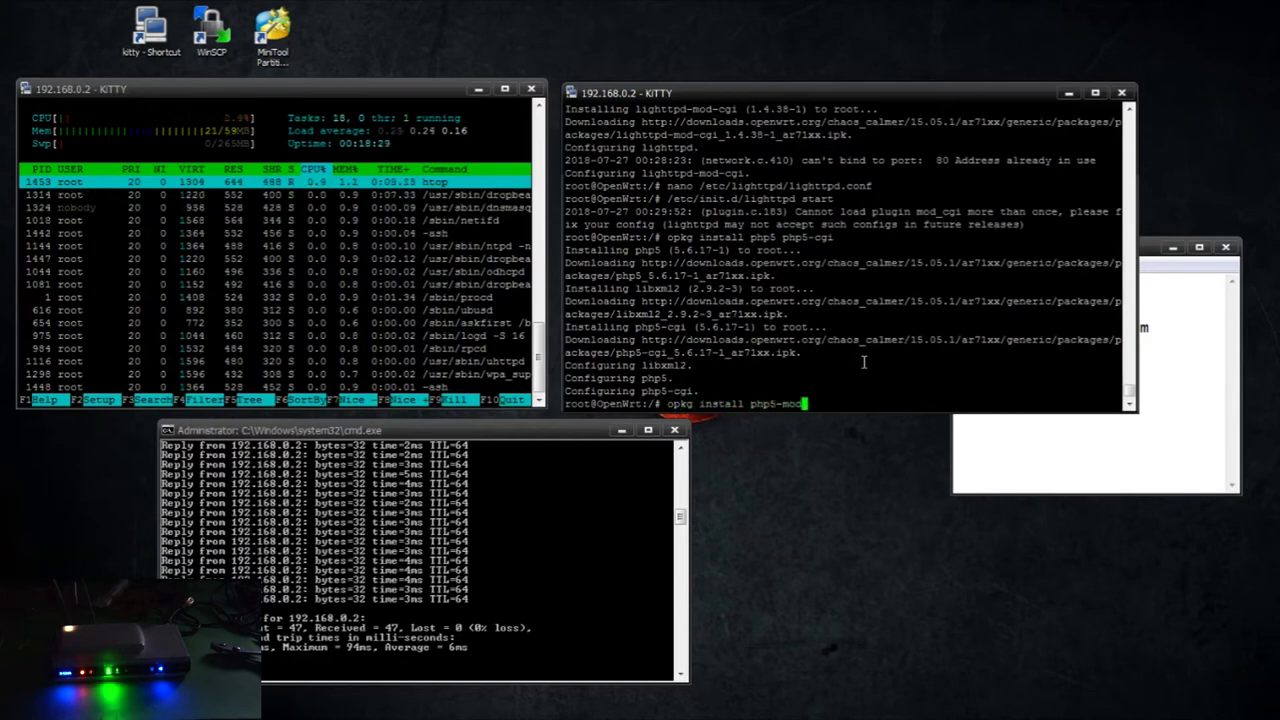
{"action": "type", "text": "-hash php5-mod-pdo php5-modpdo-my"}
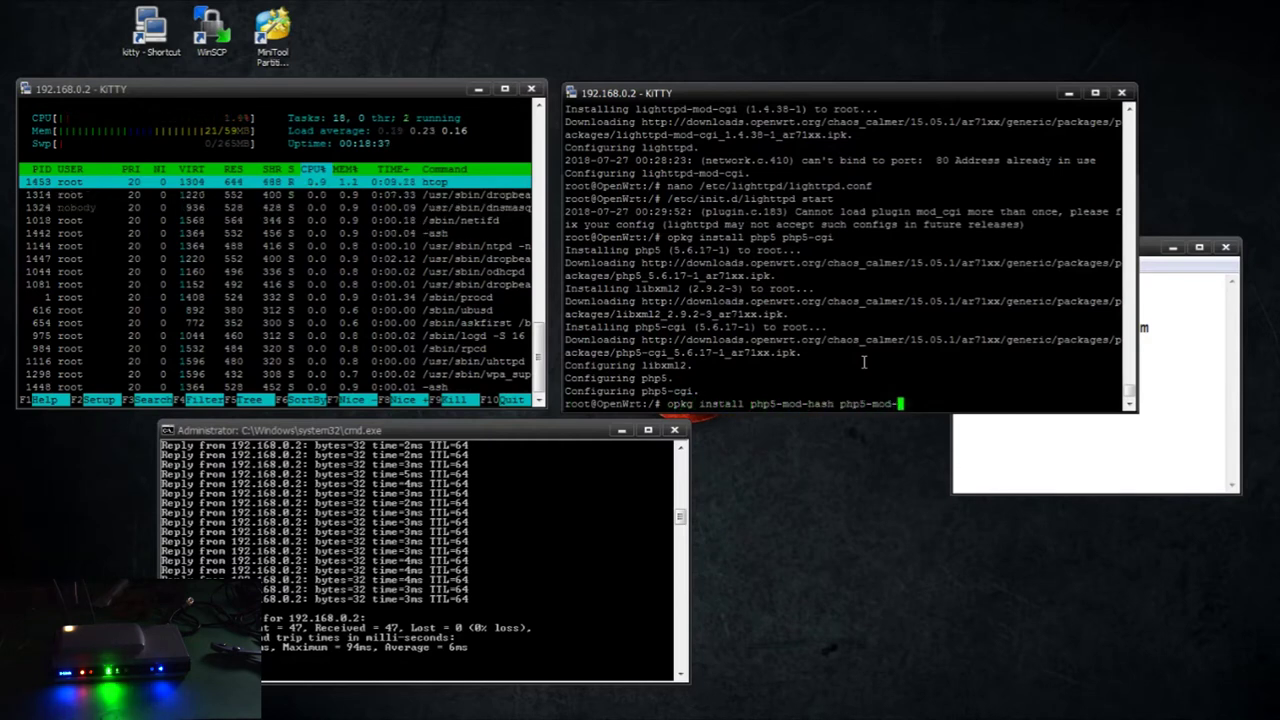
Install php5 hash, pdo, pdo-mysql, session, iconv, json, curl, simplexml and gd modules
{"action": "key", "text": "BackSpace"}
{"action": "key", "text": "BackSpace"}
{"action": "key", "text": "BackSpace"}
{"action": "key", "text": "BackSpace"}
{"action": "key", "text": "BackSpace"}
{"action": "key", "text": "BackSpace"}
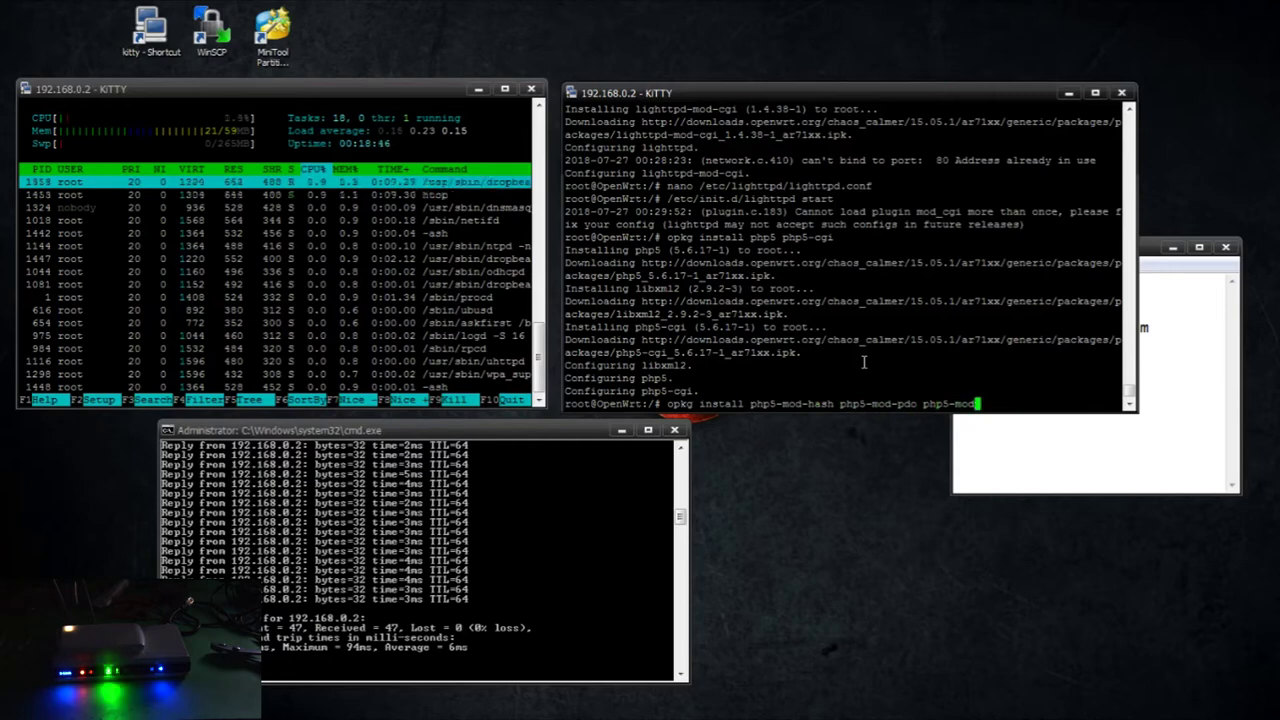
{"action": "type", "text": "-pdo-mysql php5-mod-session php5"}
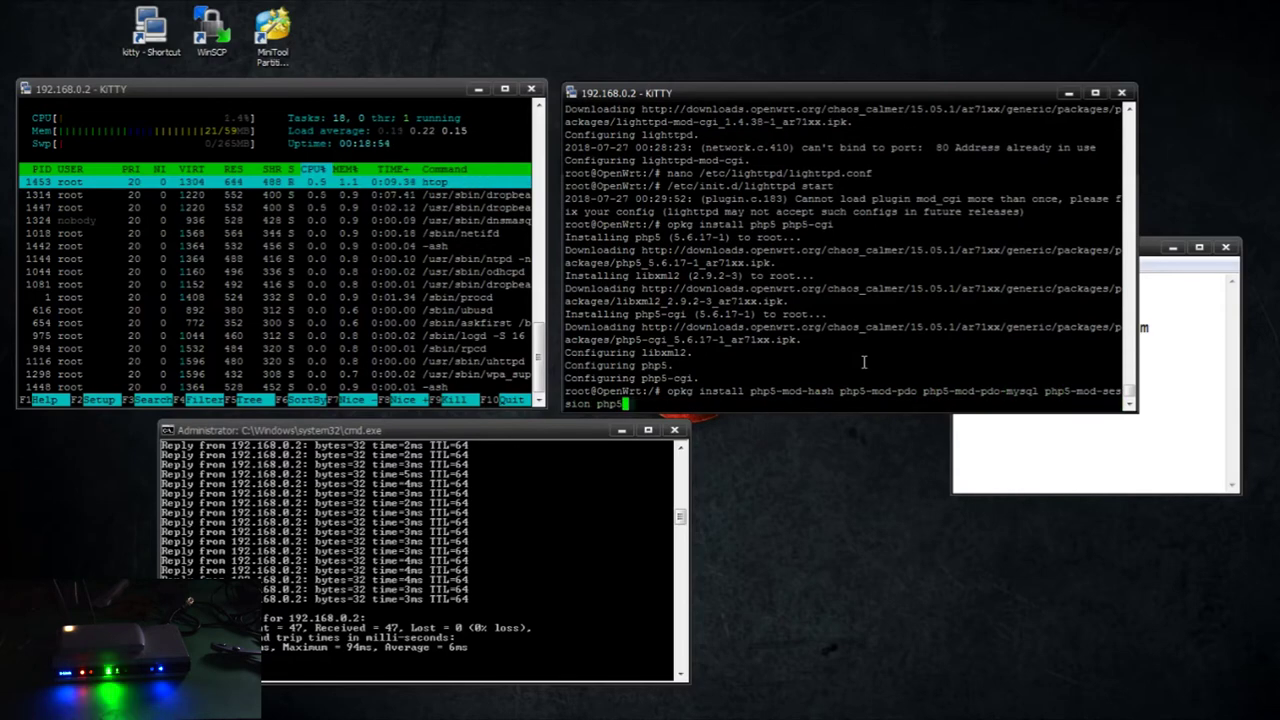
{"action": "type", "text": "-mod-iconv php5-mod-json php5-"}
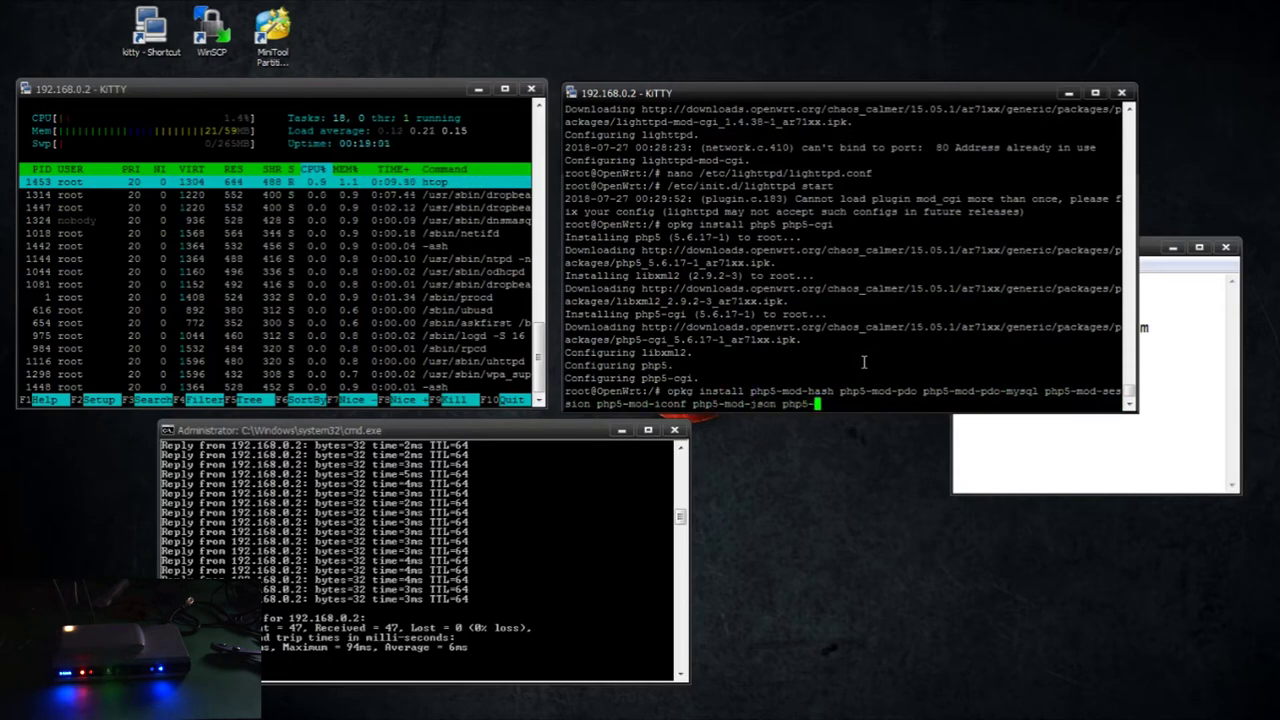
{"action": "type", "text": "mod-curl php5-mod-simplexml php5-mod-gd"}
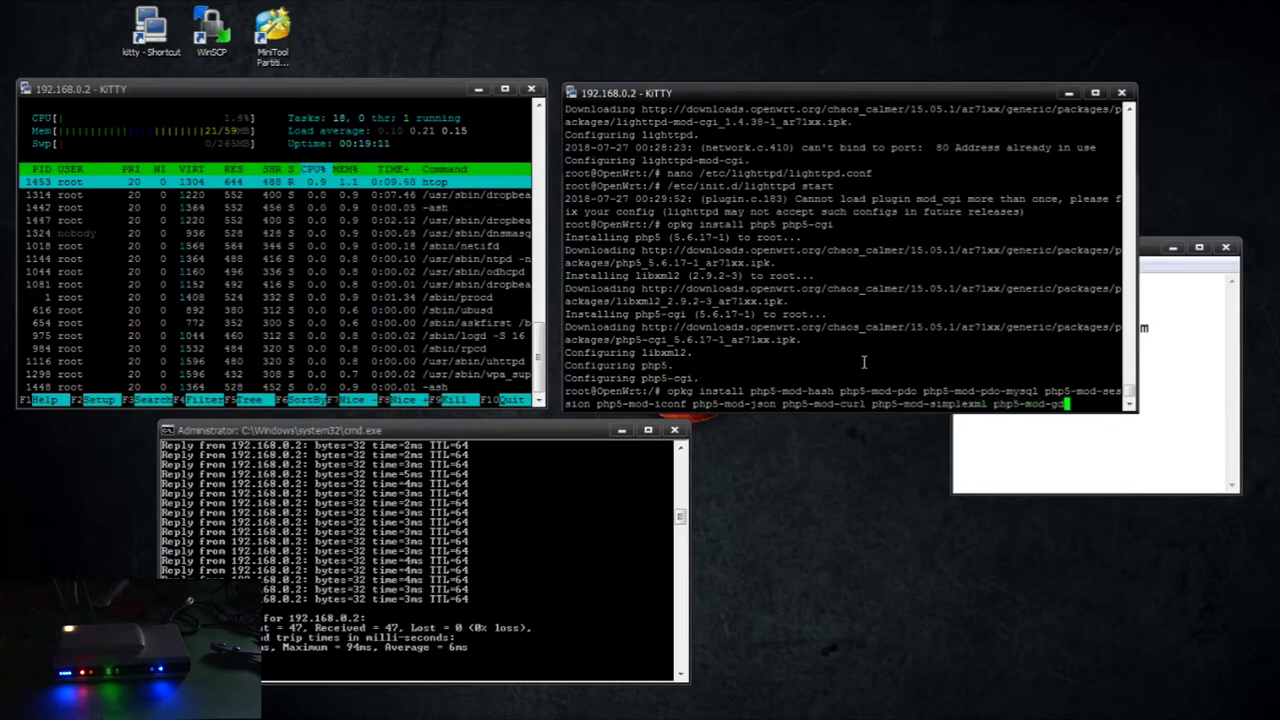
{"action": "key", "text": "Return"}
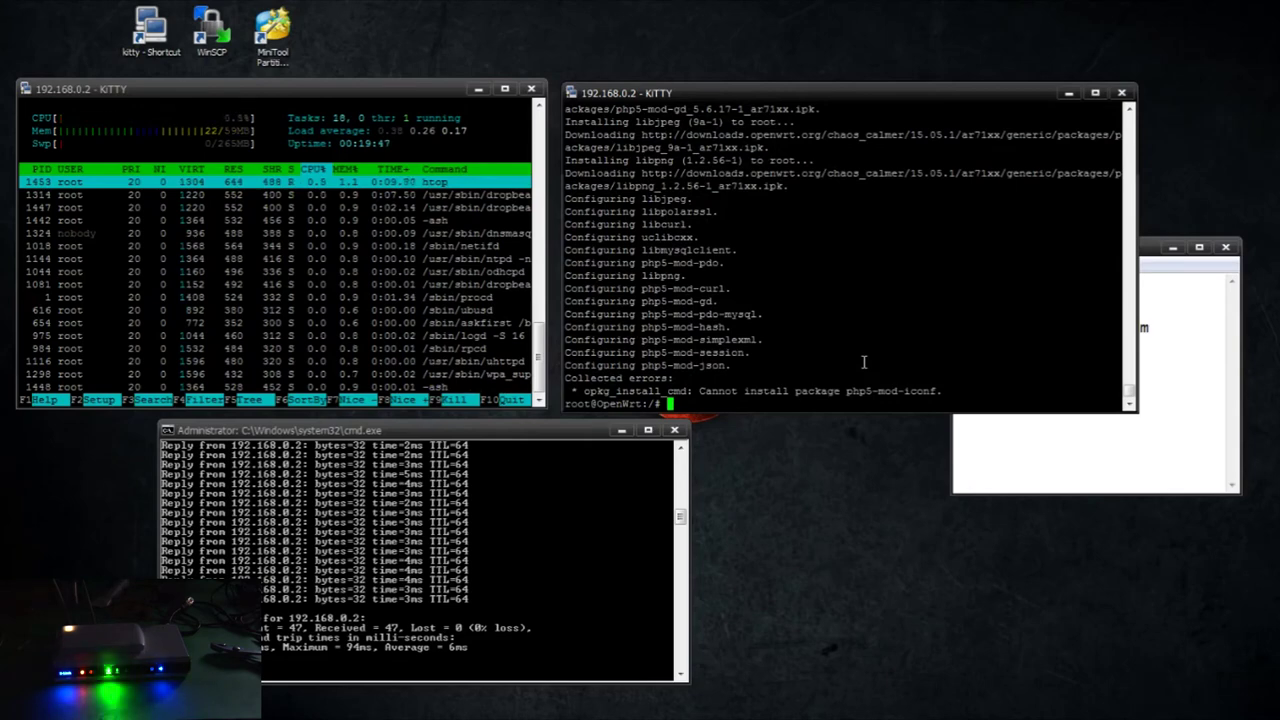
{"action": "right_click", "coordinate": [864, 362]}
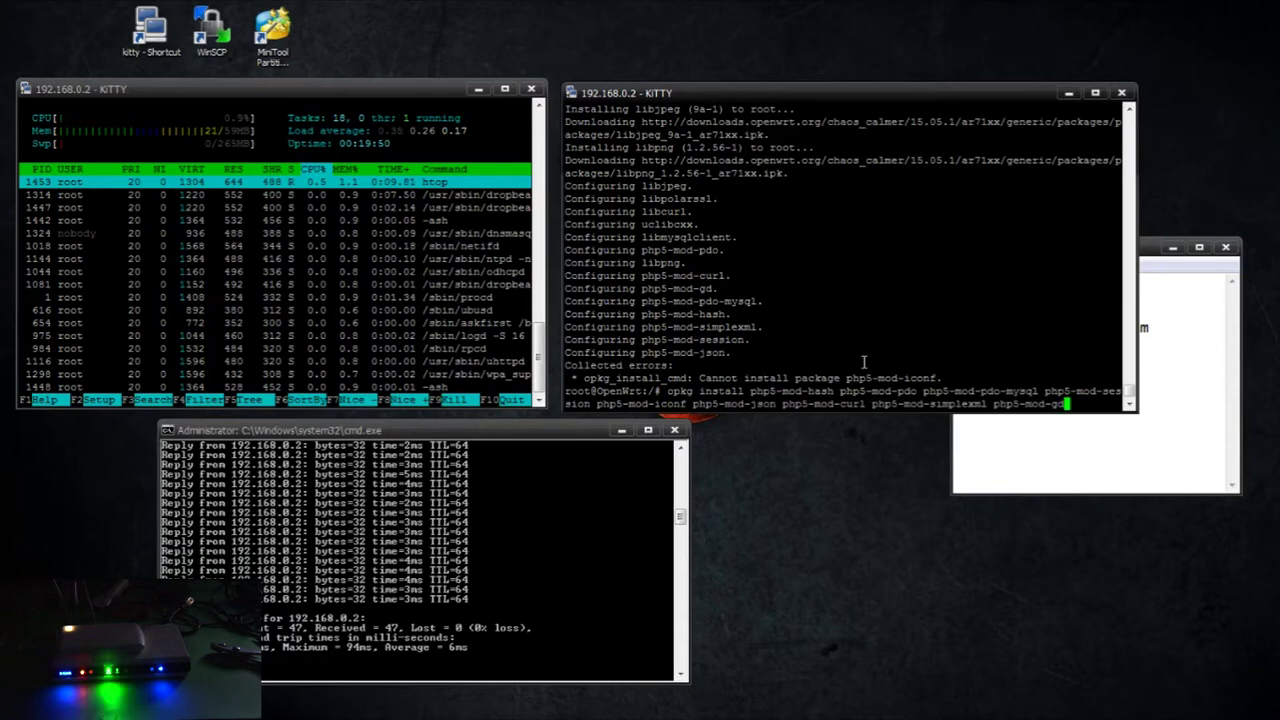
{"action": "key", "text": "ctrl+u"}
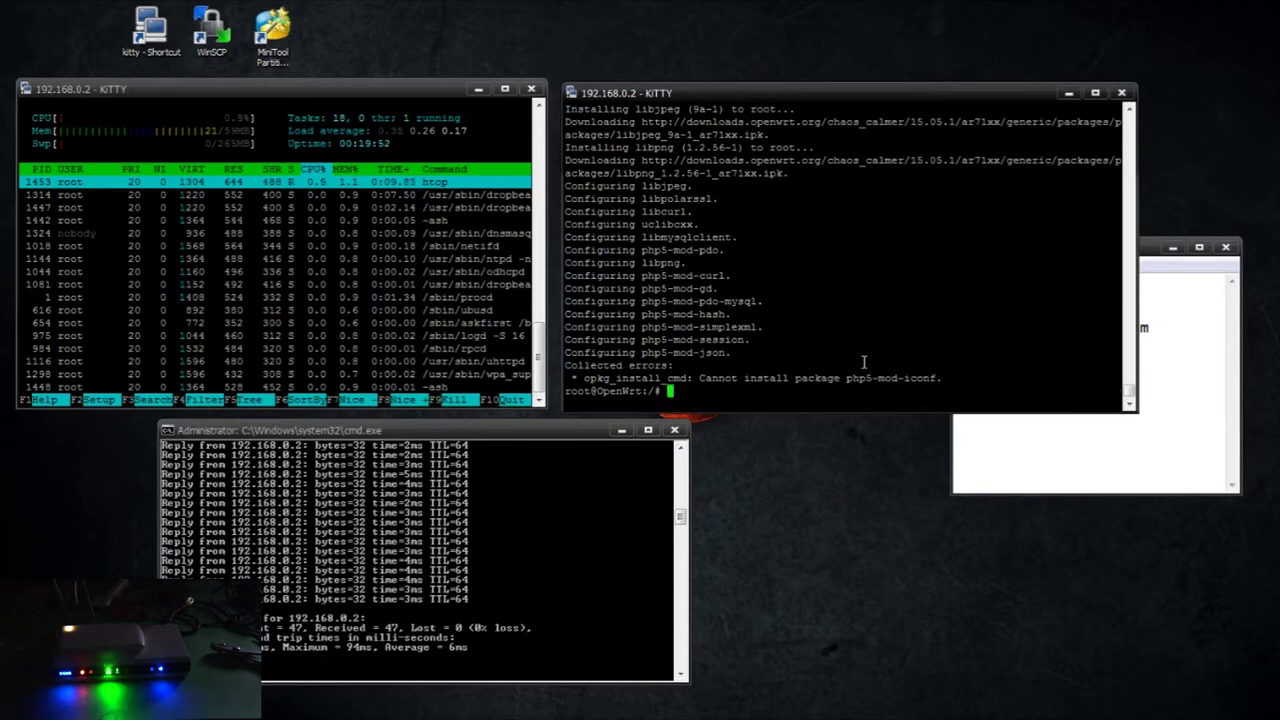
Try installing php5-mod-iconv with ipkg, which turns out not to be available
{"action": "key", "text": "BackSpace"}
{"action": "key", "text": "BackSpace"}
{"action": "type", "text": "ipkg install php5-mod-iconf"}
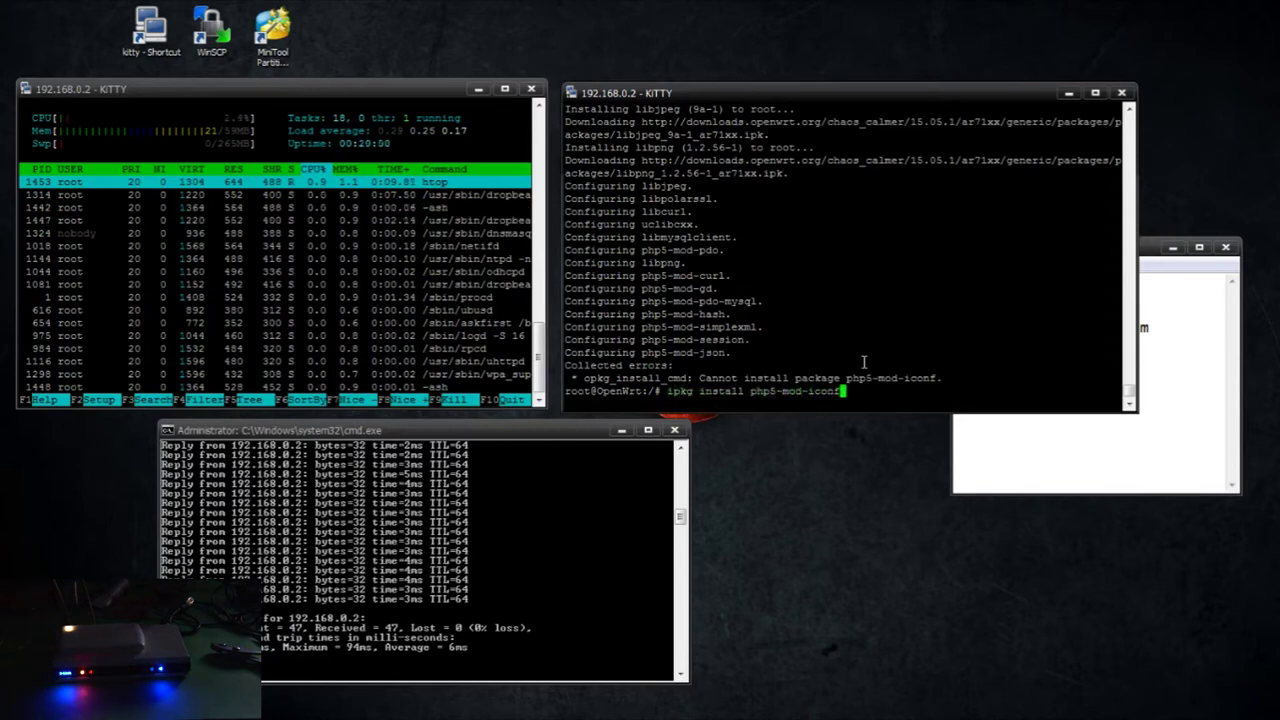
{"action": "key", "text": "BackSpace"}
{"action": "type", "text": "v"}
{"action": "key", "text": "Return"}
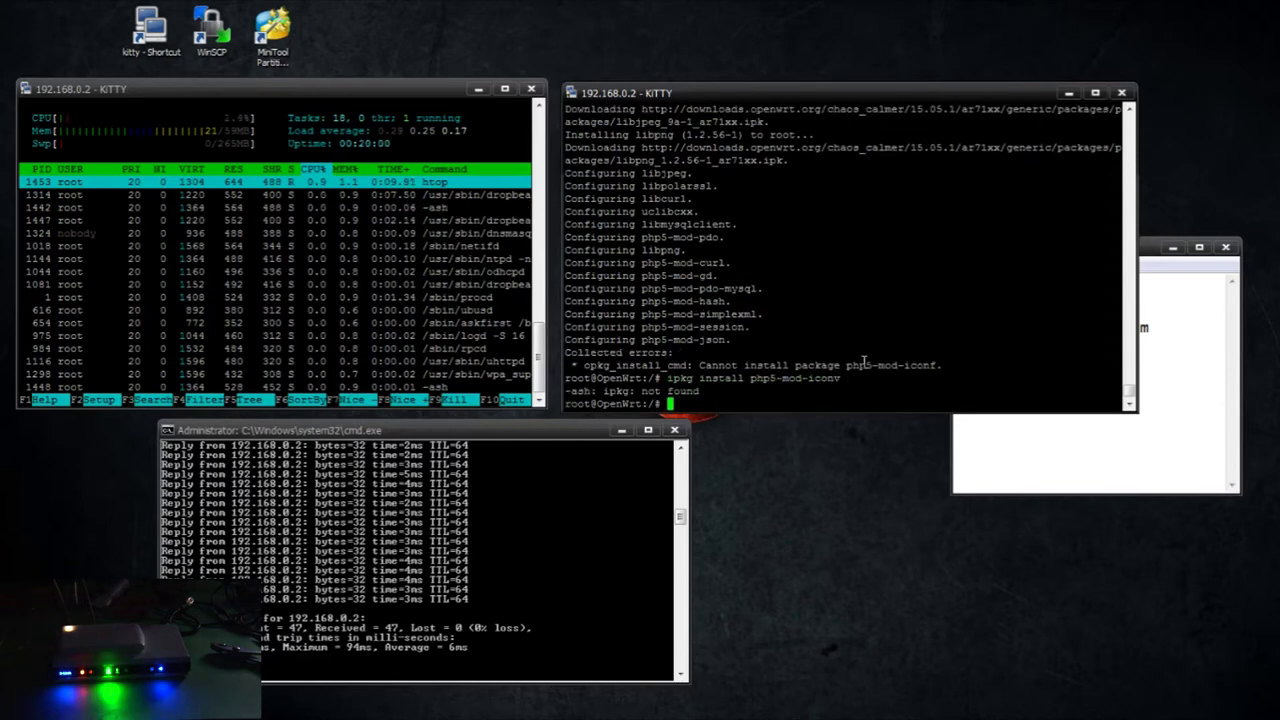
{"action": "type", "text": "ip"}
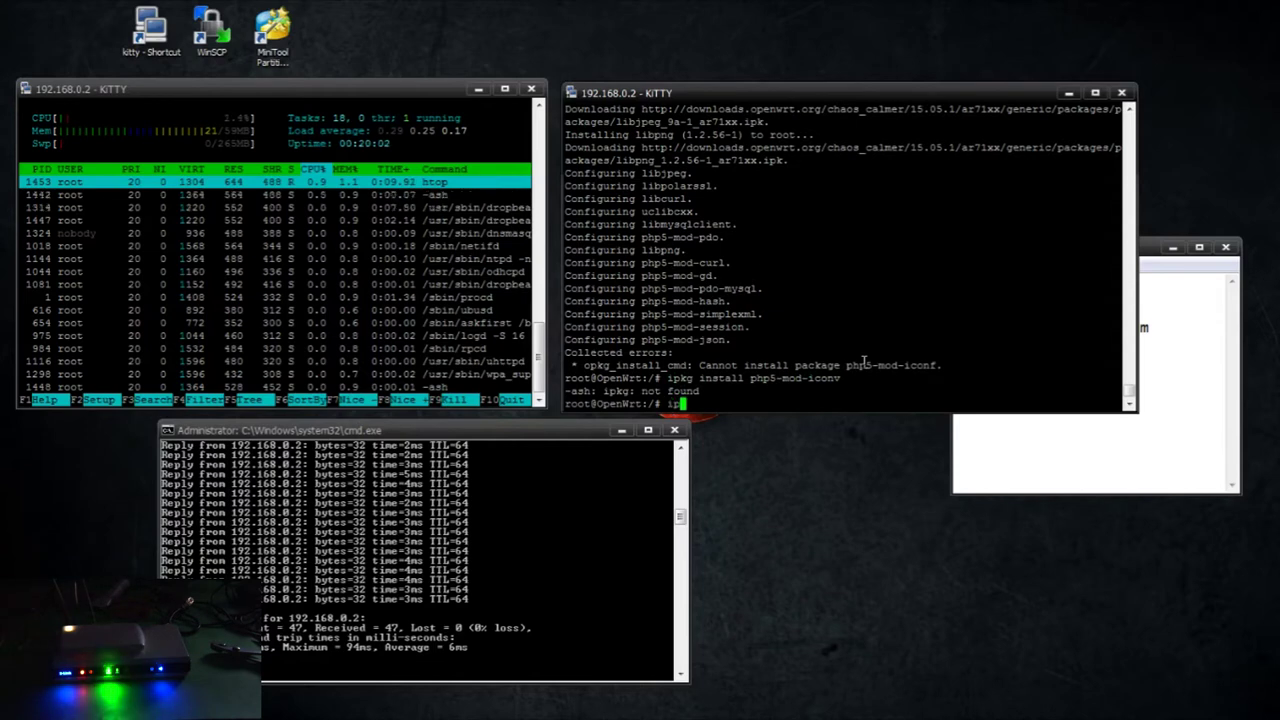
{"action": "type", "text": "kg"}
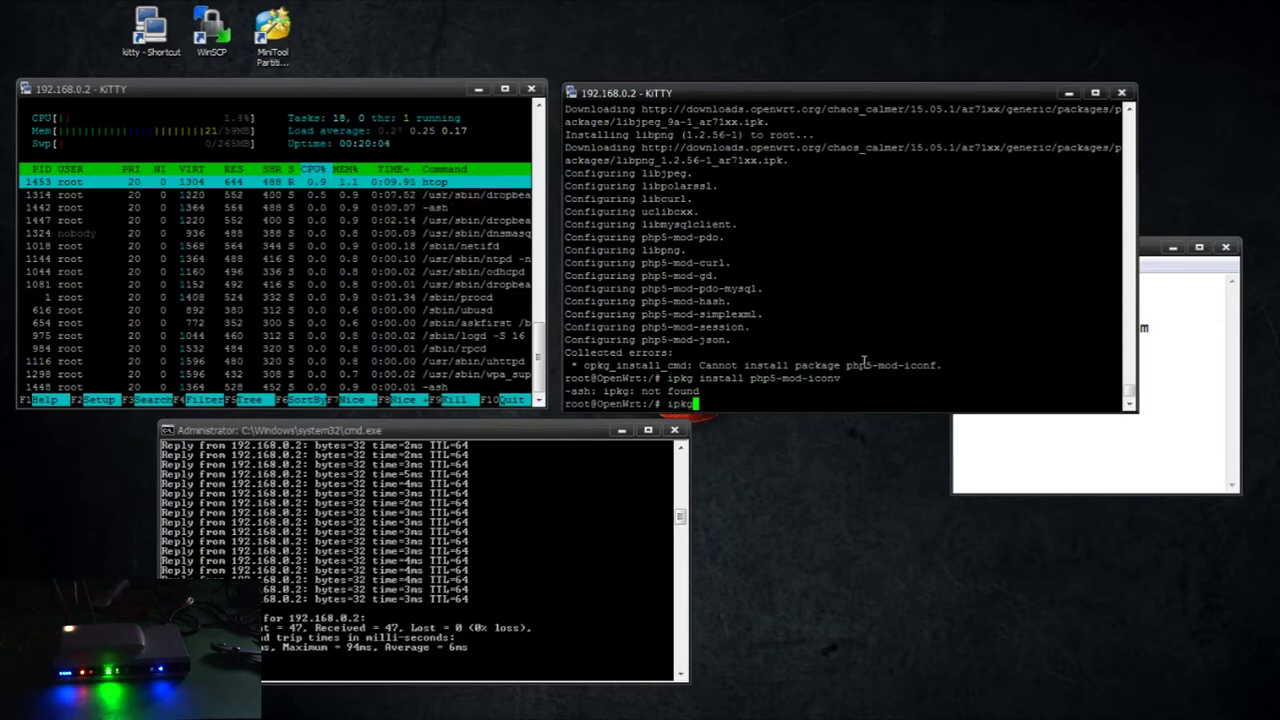
{"action": "key", "text": "Return"}
Install php5-mod-iconv with opkg and open /etc/php.ini in nano
{"action": "type", "text": "opkg install "}
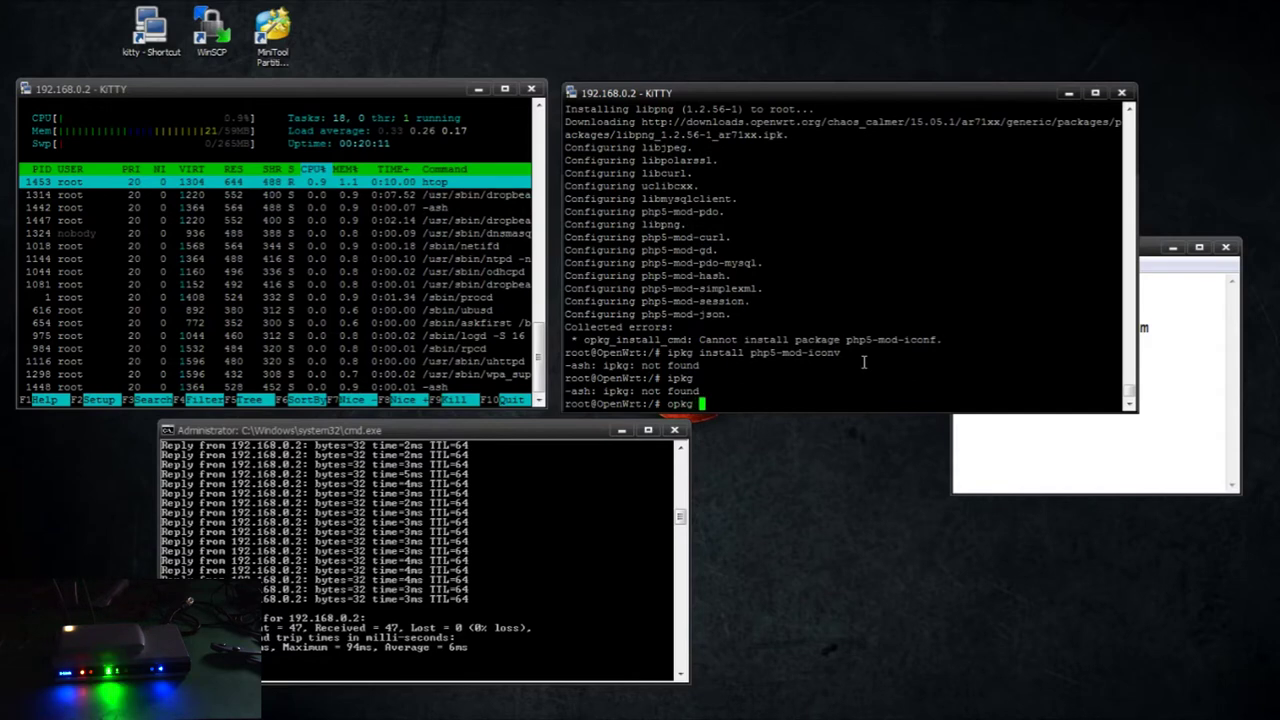
{"action": "type", "text": "php5-mod-iconv"}
{"action": "key", "text": "Return"}
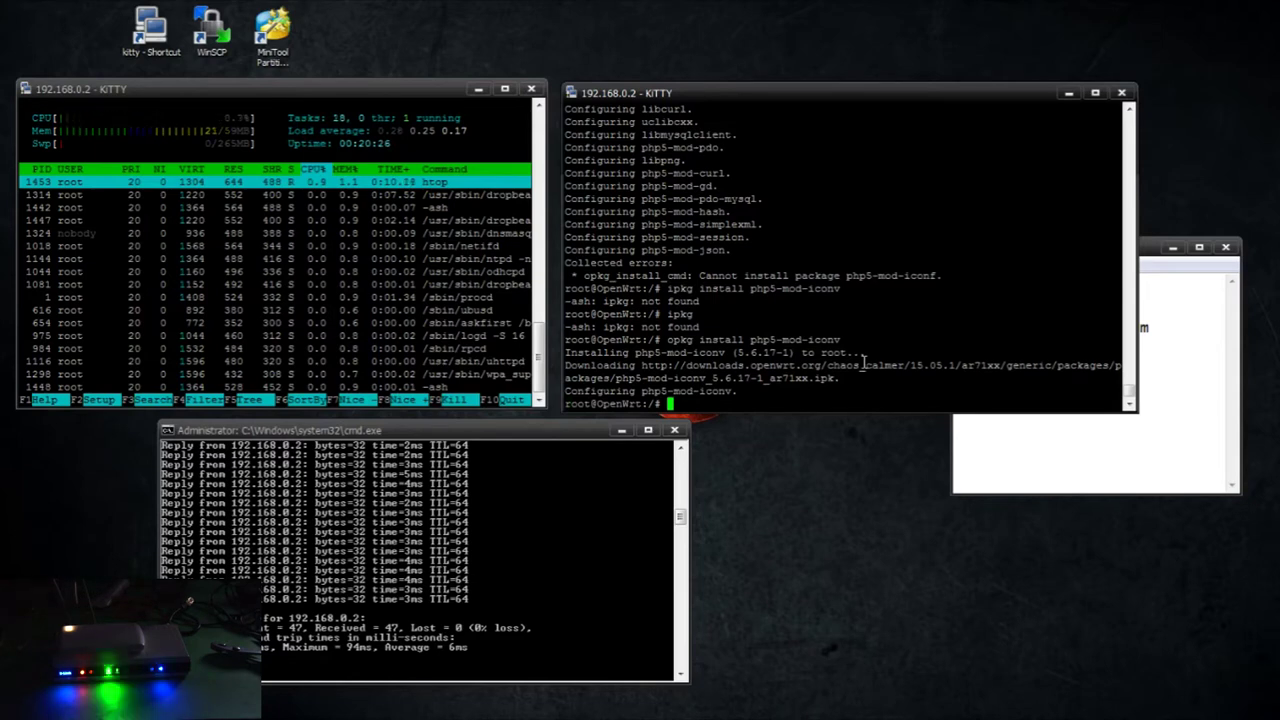
{"action": "type", "text": "nano /etc/php.ini"}
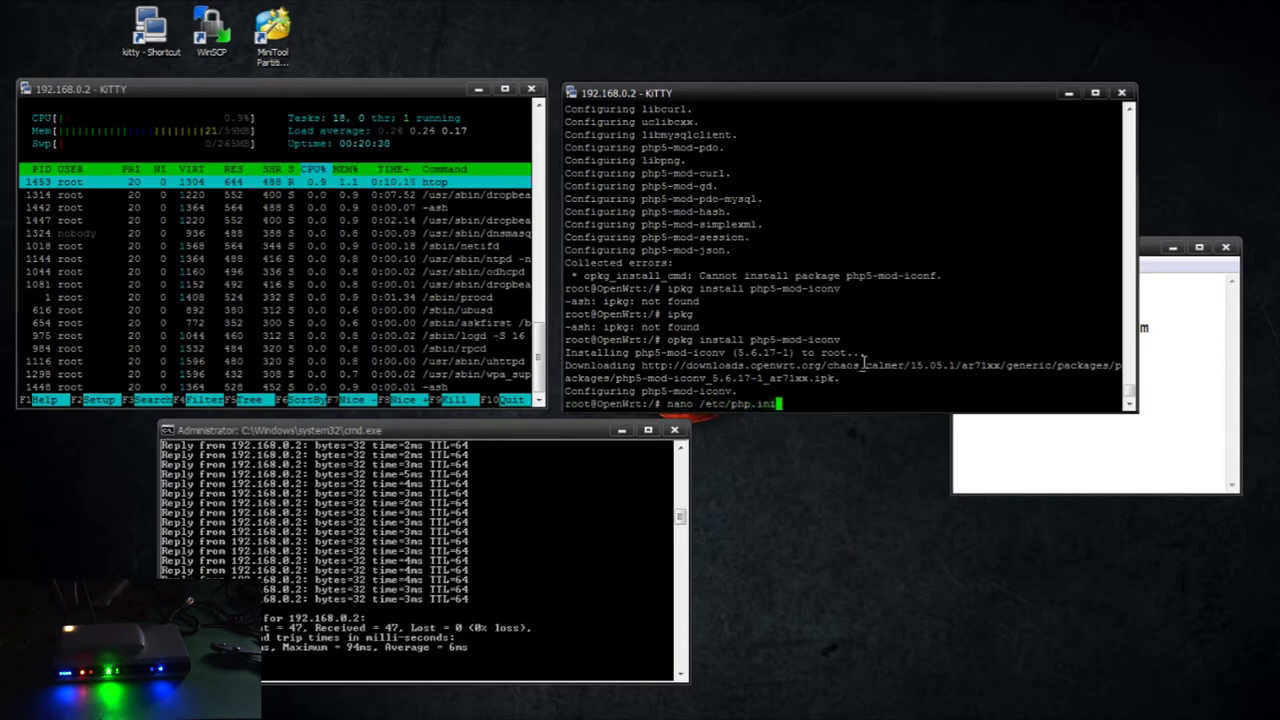
{"action": "key", "text": "Return"}
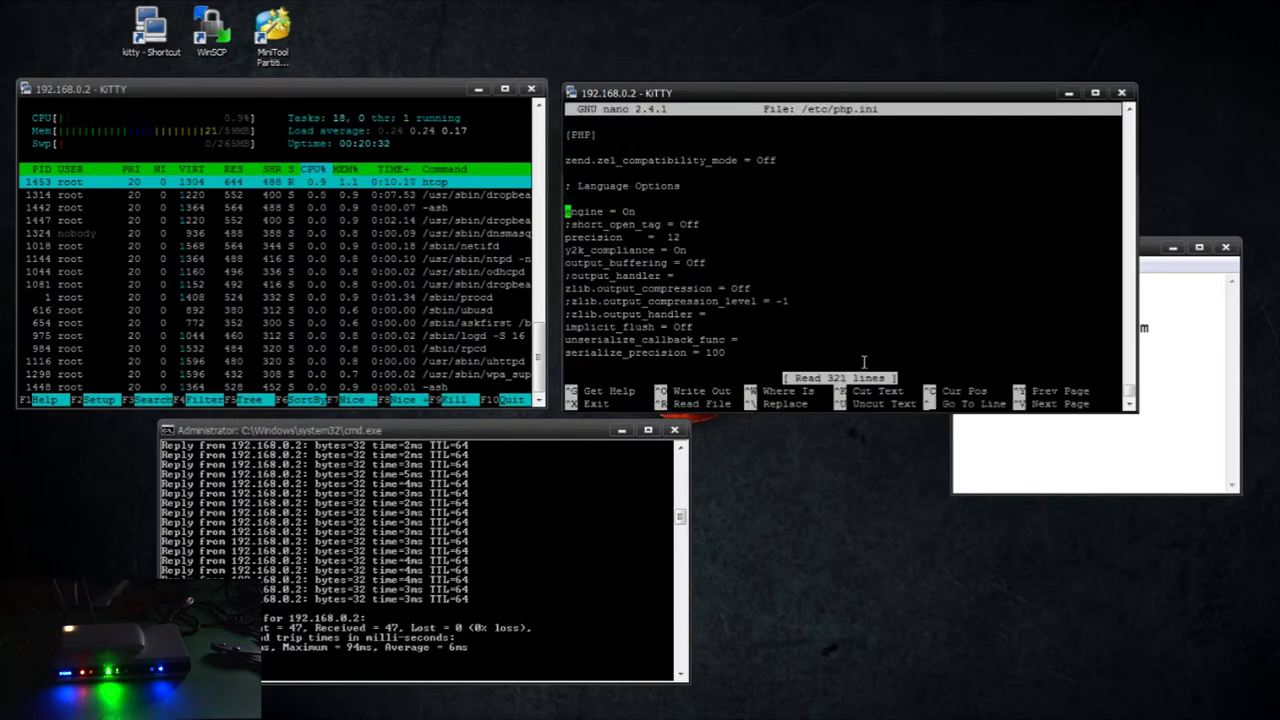
Find doc_root in php.ini and change its value from /www to /www2
{"action": "key", "text": "Down"}
{"action": "key", "text": "Down"}
{"action": "key", "text": "Down"}
{"action": "key", "text": "Down"}
{"action": "key", "text": "Down"}
{"action": "key", "text": "Down"}
{"action": "key", "text": "Down"}
{"action": "key", "text": "Down"}
{"action": "key", "text": "Down"}
{"action": "key", "text": "Down"}
{"action": "key", "text": "Down"}
{"action": "key", "text": "Down"}
{"action": "key", "text": "Down"}
{"action": "key", "text": "Down"}
{"action": "key", "text": "Down"}
{"action": "key", "text": "Down"}
{"action": "key", "text": "Down"}
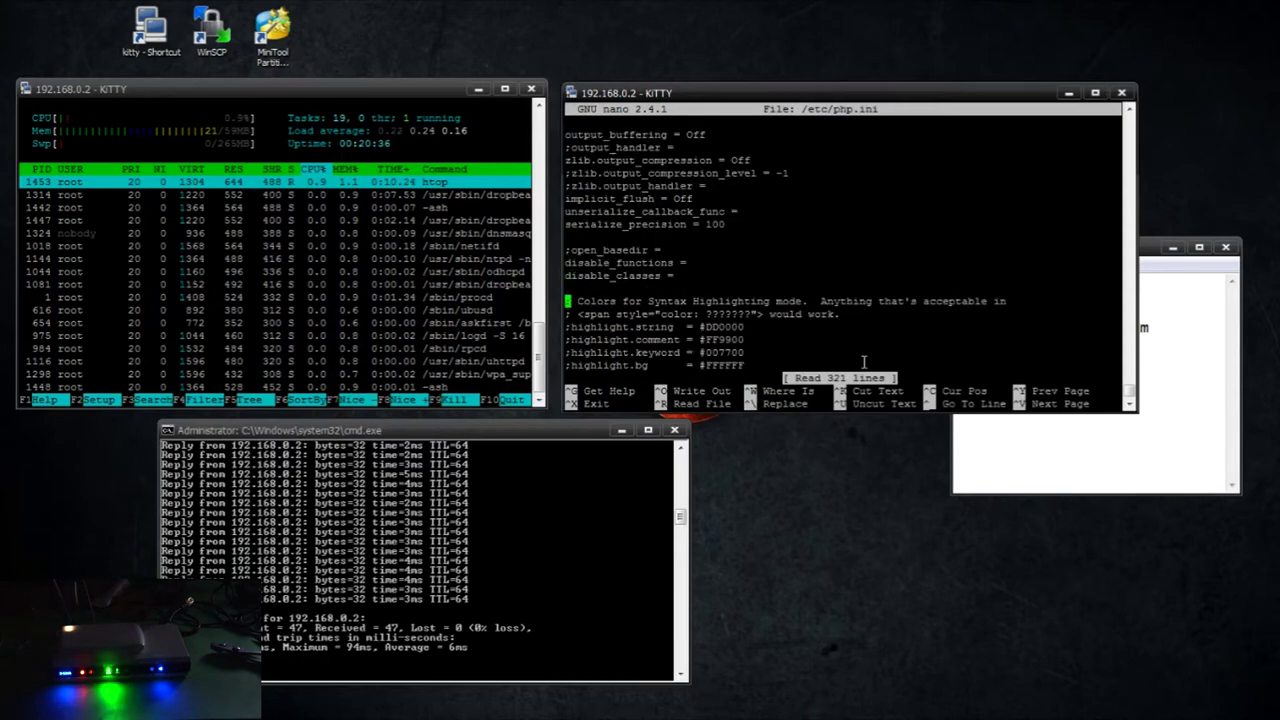
{"action": "key", "text": "ctrl+w"}
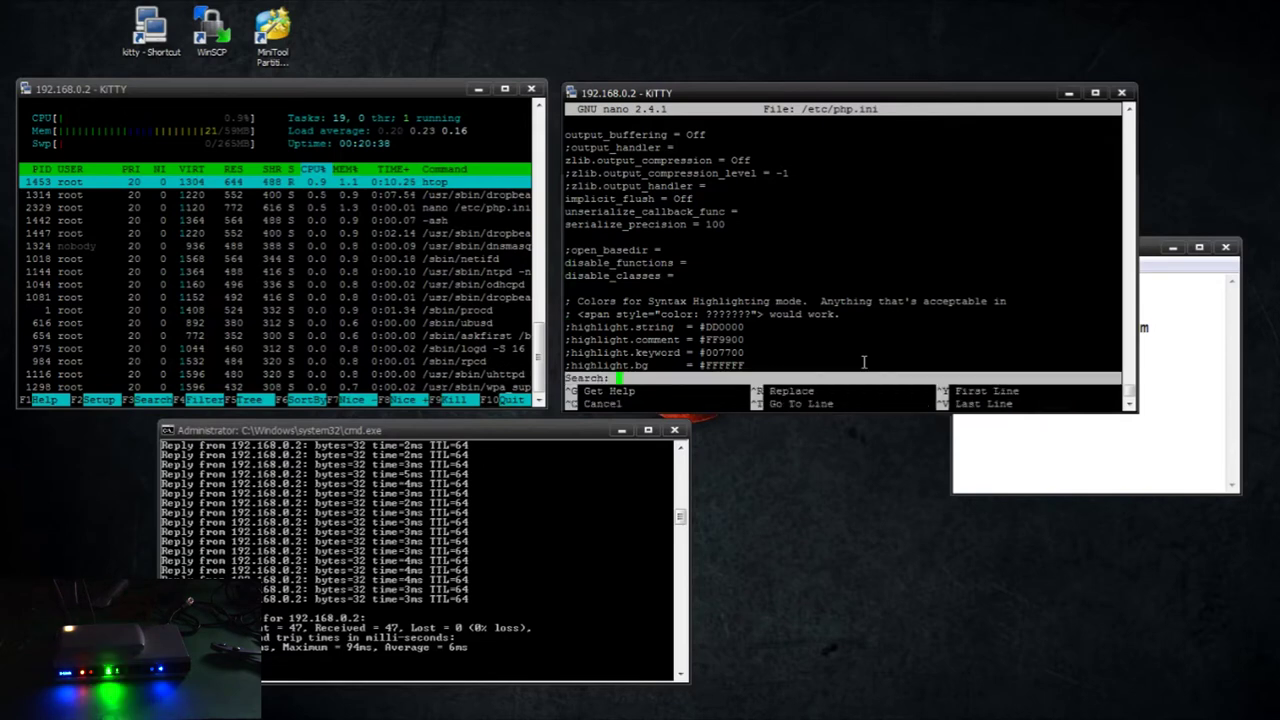
{"action": "type", "text": "doc_root"}
{"action": "key", "text": "Return"}
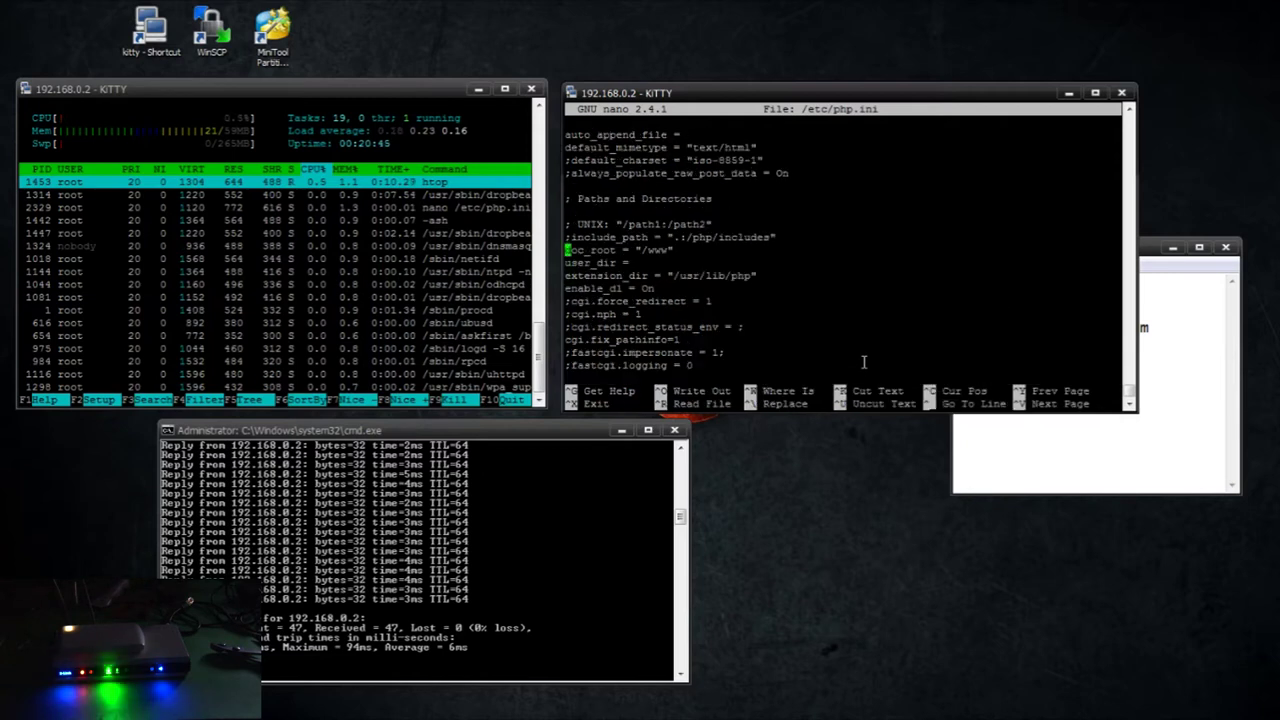
{"action": "key", "text": "Right"}
{"action": "key", "text": "Right"}
{"action": "key", "text": "Right"}
{"action": "key", "text": "Right"}
{"action": "key", "text": "Right"}
{"action": "key", "text": "Right"}
{"action": "key", "text": "Right"}
{"action": "key", "text": "Right"}
{"action": "key", "text": "Right"}
{"action": "key", "text": "Right"}
{"action": "key", "text": "Right"}
{"action": "key", "text": "Right"}
{"action": "key", "text": "Right"}
{"action": "key", "text": "Right"}
{"action": "key", "text": "Right"}
{"action": "key", "text": "Right"}
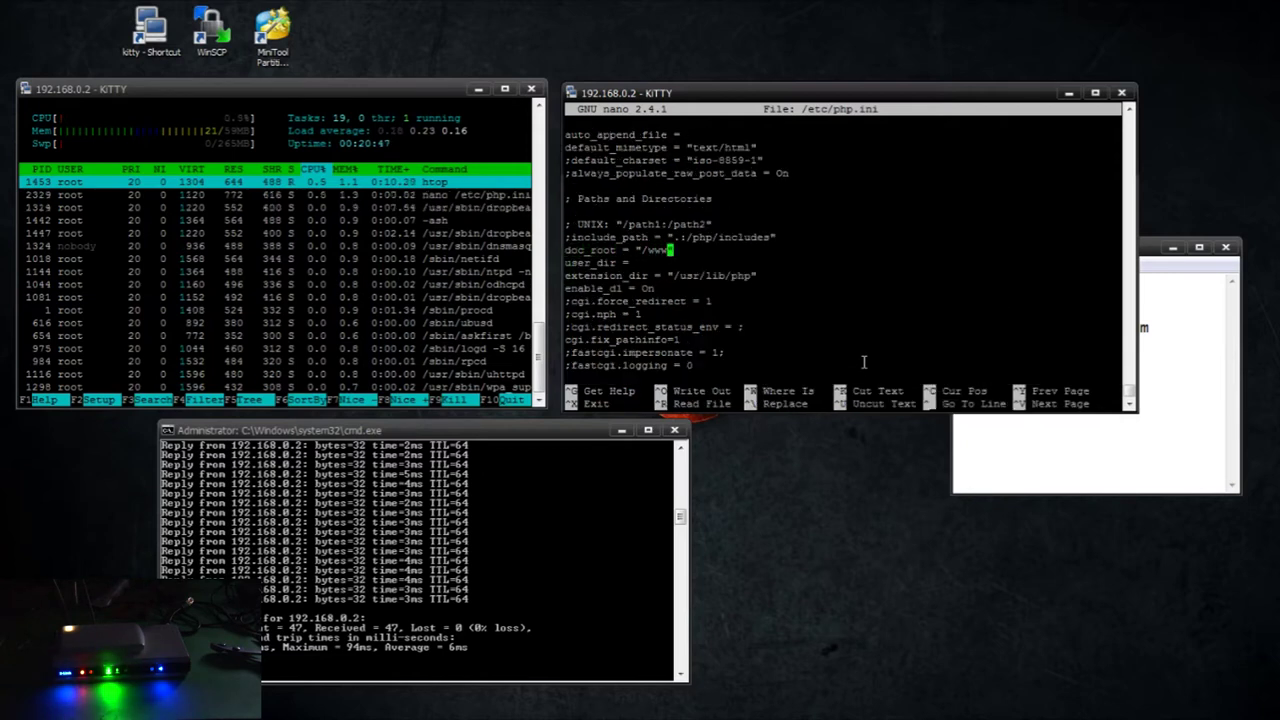
{"action": "type", "text": "2"}
{"action": "key", "text": "ctrl+x"}
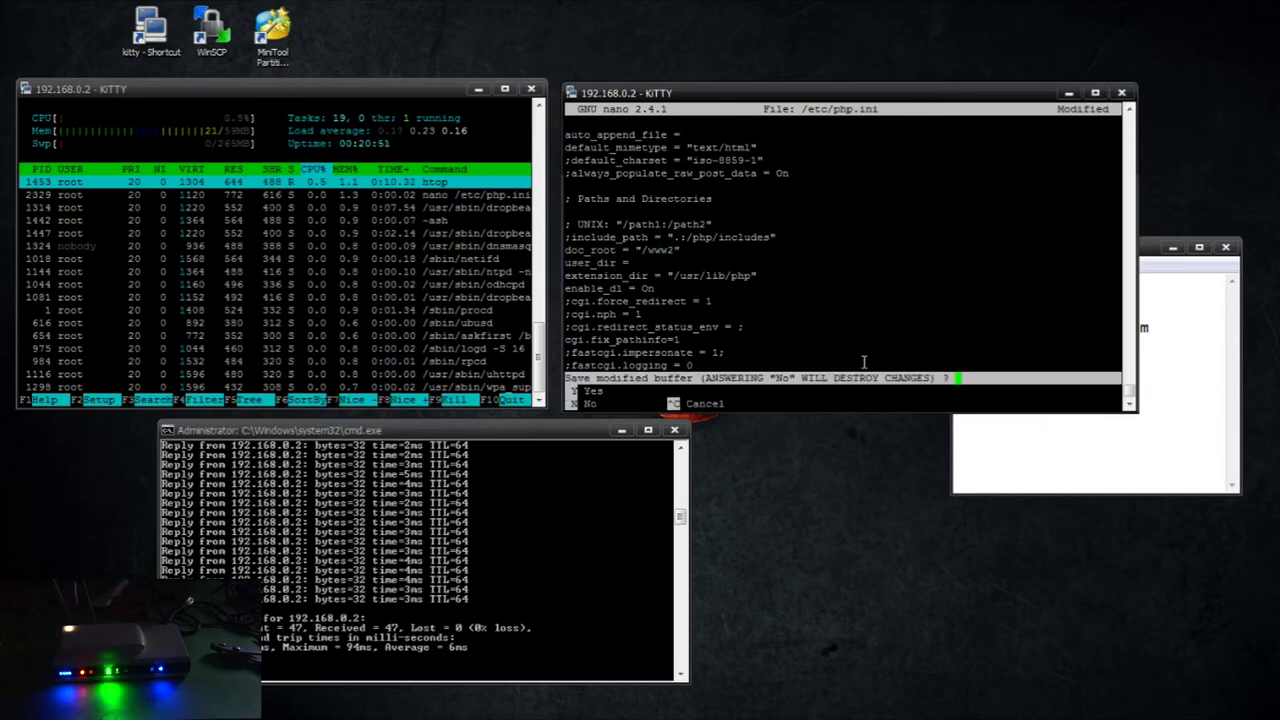
Save php.ini, then move into the /etc/lighttpd folder
{"action": "key", "text": "y"}
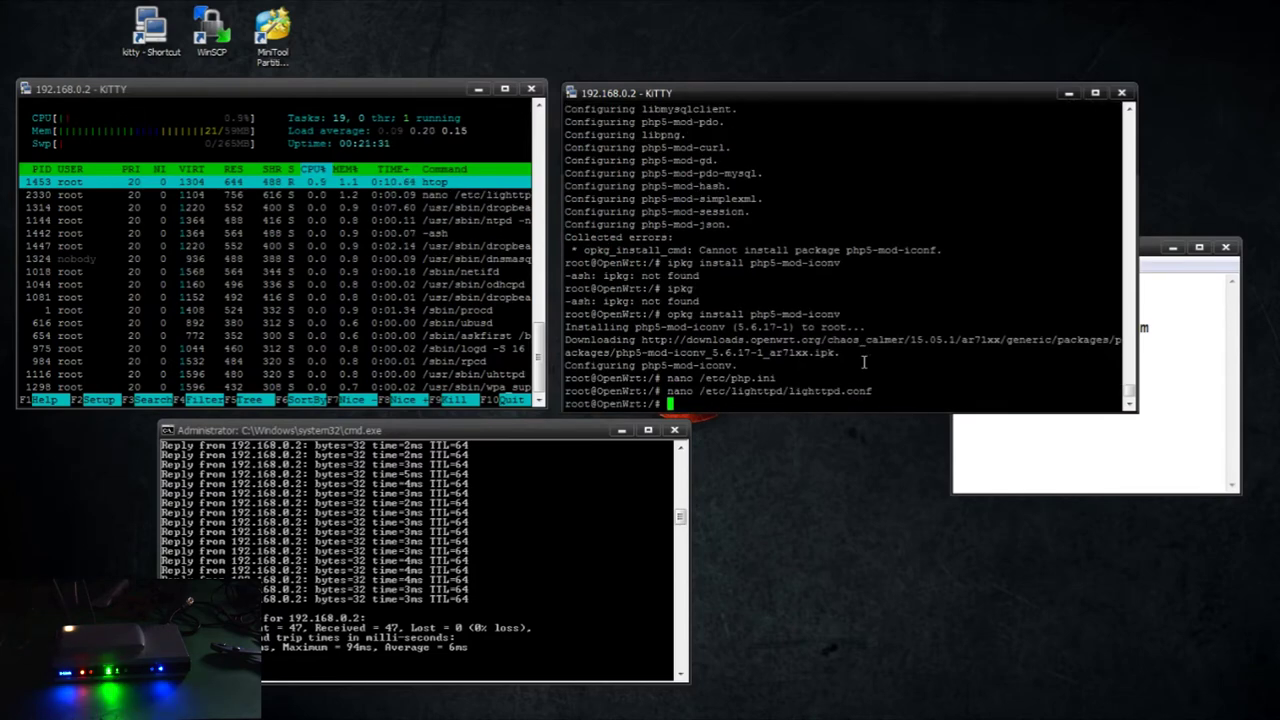
{"action": "type", "text": "ls"}
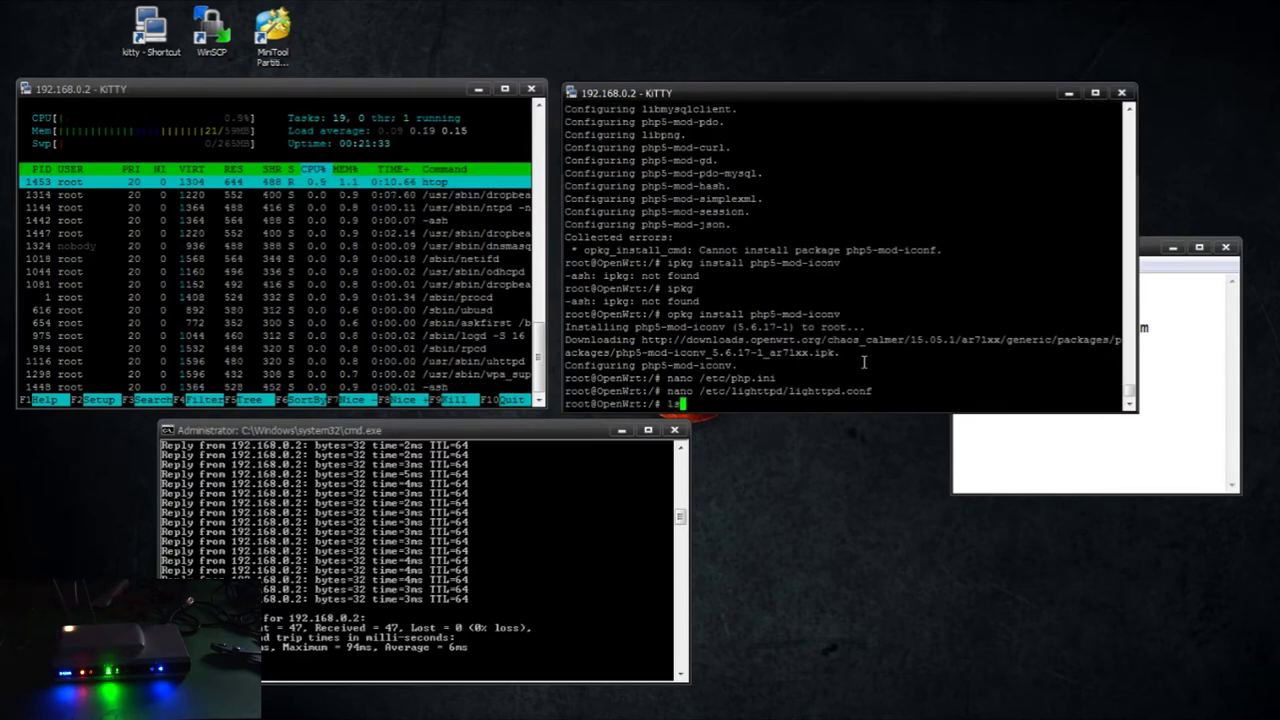
{"action": "key", "text": "Return"}
{"action": "type", "text": "cd etc"}
{"action": "key", "text": "Return"}
{"action": "type", "text": "ls"}
{"action": "key", "text": "Return"}
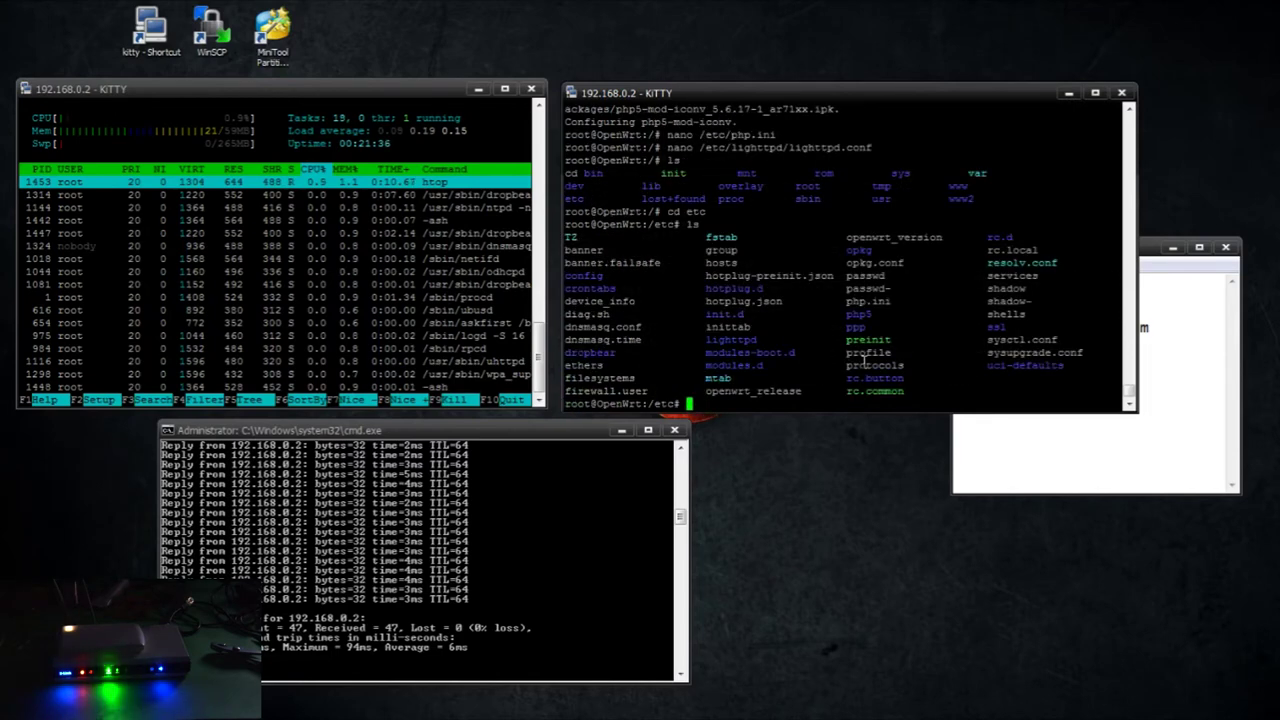
{"action": "type", "text": "cd "}
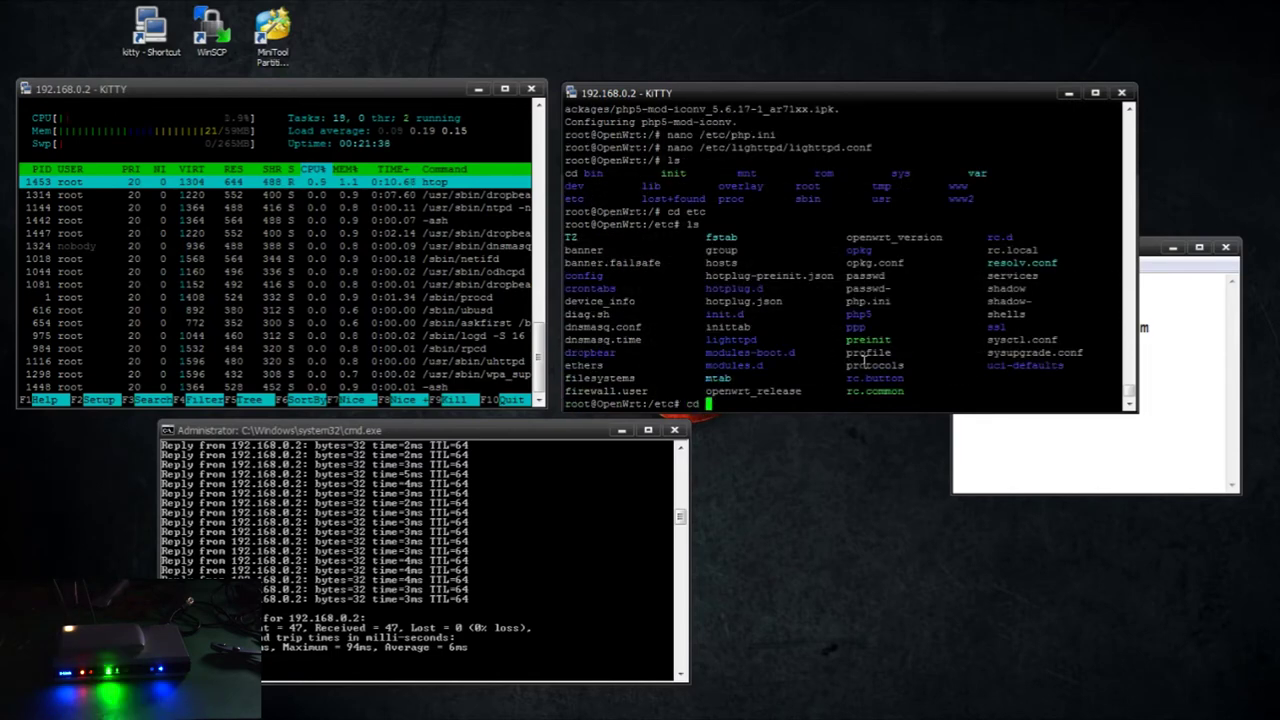
{"action": "type", "text": "lighttpd"}
{"action": "key", "text": "Return"}
Change into conf.d and open 30-cgi.conf in nano
{"action": "type", "text": "ls"}
{"action": "key", "text": "Return"}
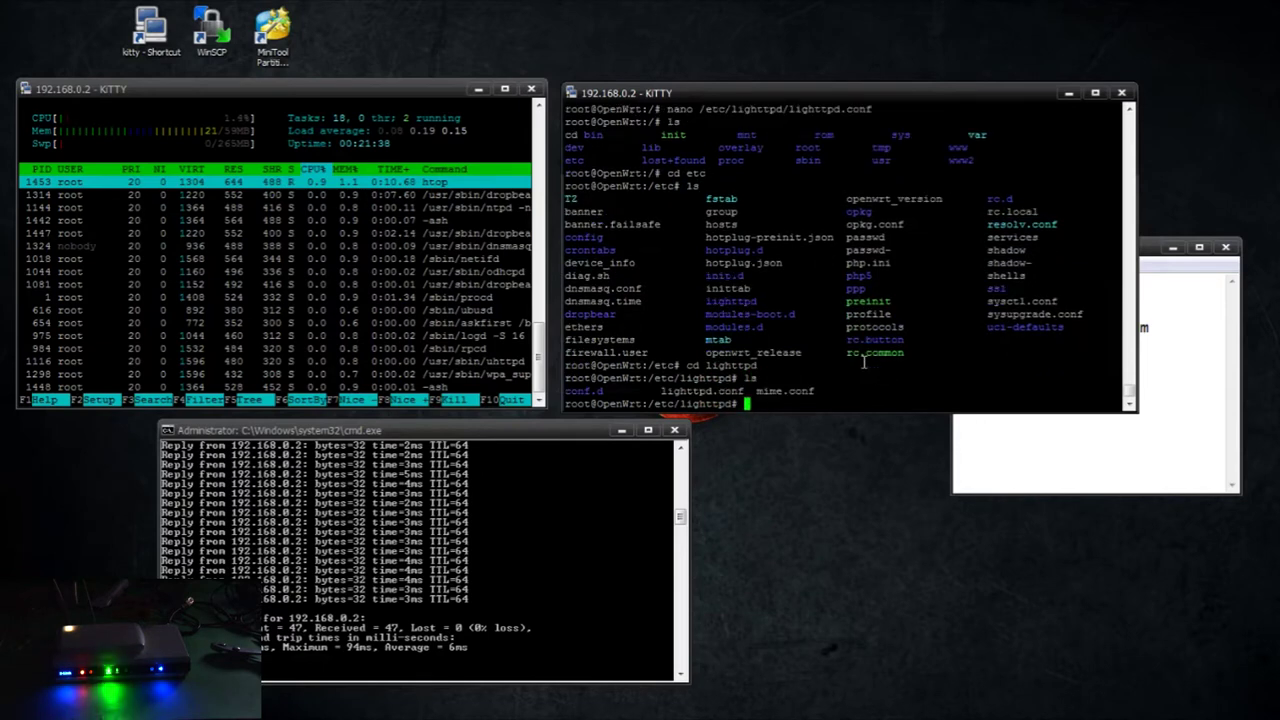
{"action": "type", "text": "nano"}
{"action": "key", "text": "BackSpace"}
{"action": "key", "text": "BackSpace"}
{"action": "key", "text": "BackSpace"}
{"action": "key", "text": "BackSpace"}
{"action": "key", "text": "BackSpace"}
{"action": "type", "text": "cd conf.d"}
{"action": "key", "text": "Return"}
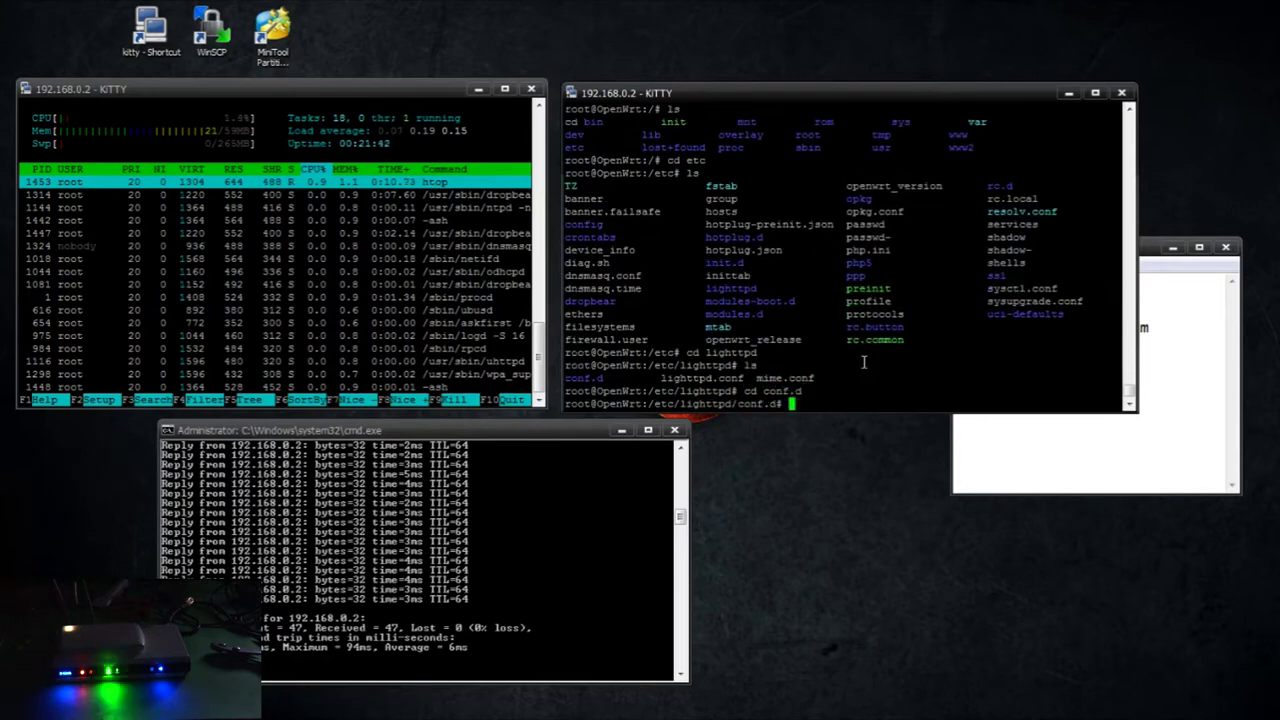
{"action": "type", "text": "ls"}
{"action": "key", "text": "Return"}
{"action": "type", "text": "nano 30"}
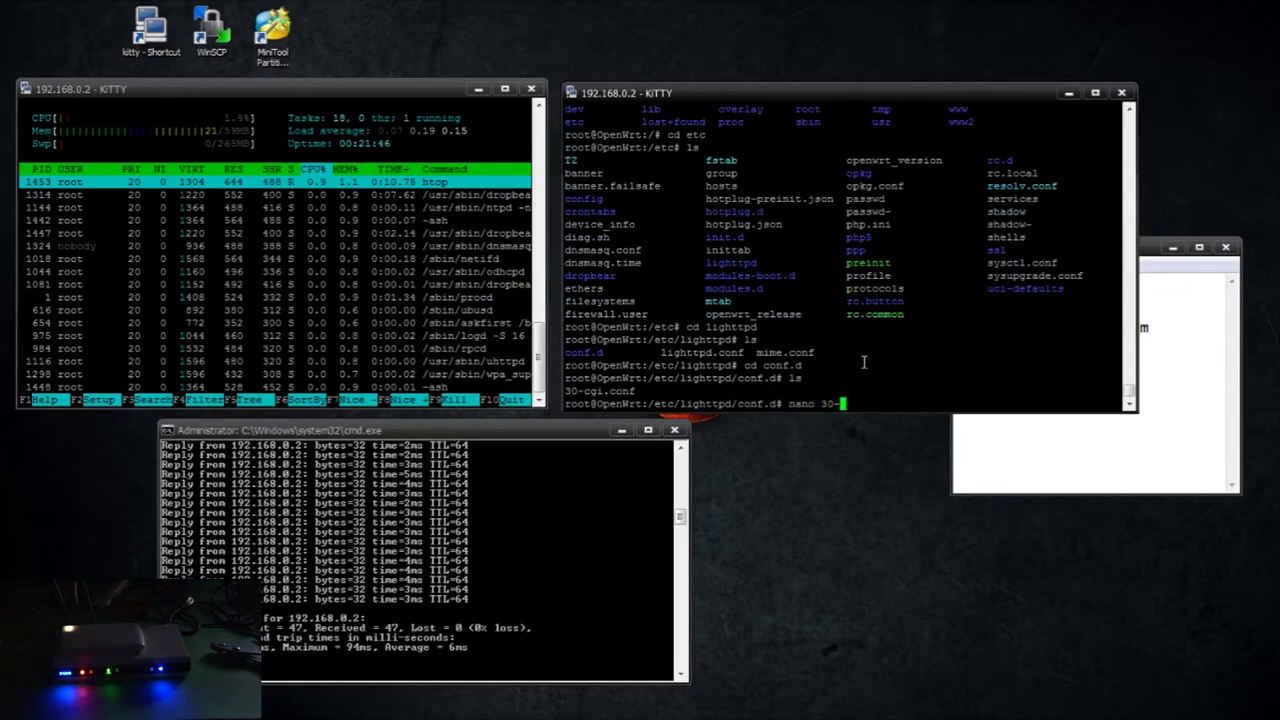
{"action": "type", "text": "-cgi.c"}
{"action": "key", "text": "Tab"}
{"action": "key", "text": "Return"}
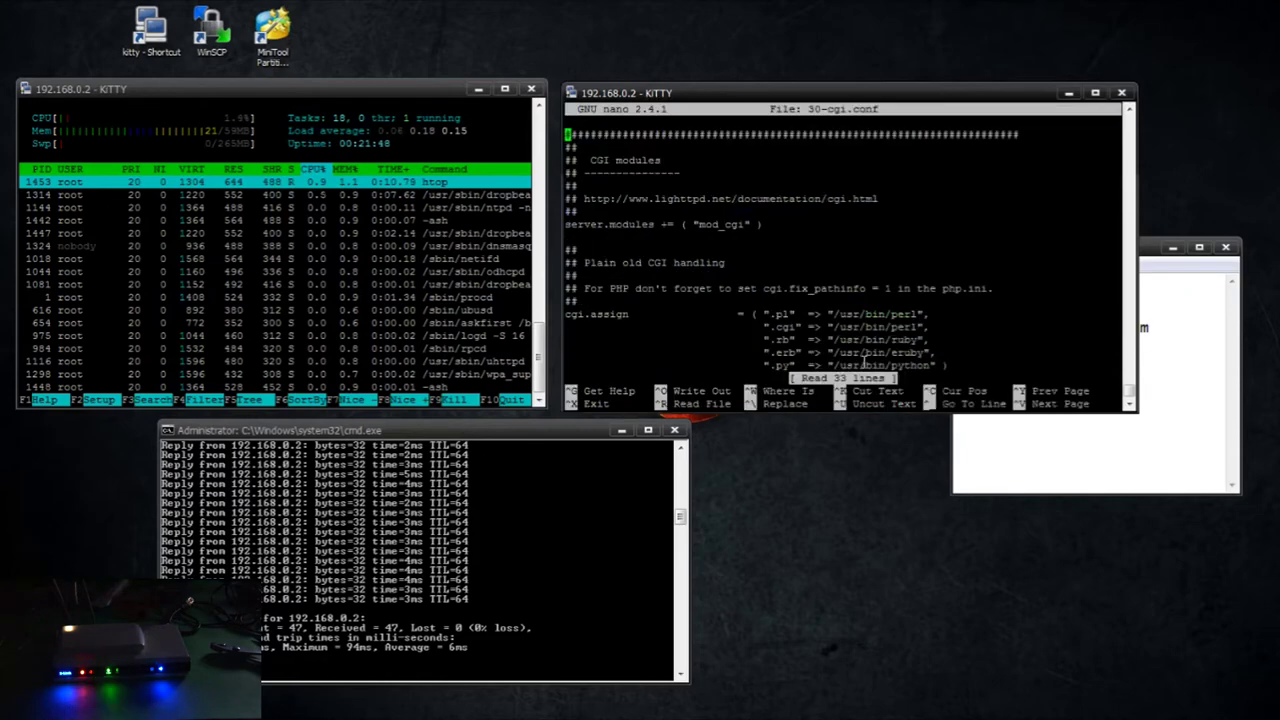
Add a ".php" => "/usr/bin/php-cgi" entry to the cgi.assign list
{"action": "key", "text": "Down"}
{"action": "key", "text": "Down"}
{"action": "key", "text": "Down"}
{"action": "key", "text": "Down"}
{"action": "key", "text": "Down"}
{"action": "key", "text": "Down"}
{"action": "key", "text": "Down"}
{"action": "key", "text": "Down"}
{"action": "key", "text": "Down"}
{"action": "key", "text": "Down"}
{"action": "key", "text": "Down"}
{"action": "key", "text": "Down"}
{"action": "key", "text": "Down"}
{"action": "key", "text": "Down"}
{"action": "key", "text": "Down"}
{"action": "key", "text": "Down"}
{"action": "key", "text": "Down"}
{"action": "key", "text": "Down"}
{"action": "key", "text": "Down"}
{"action": "key", "text": "Down"}
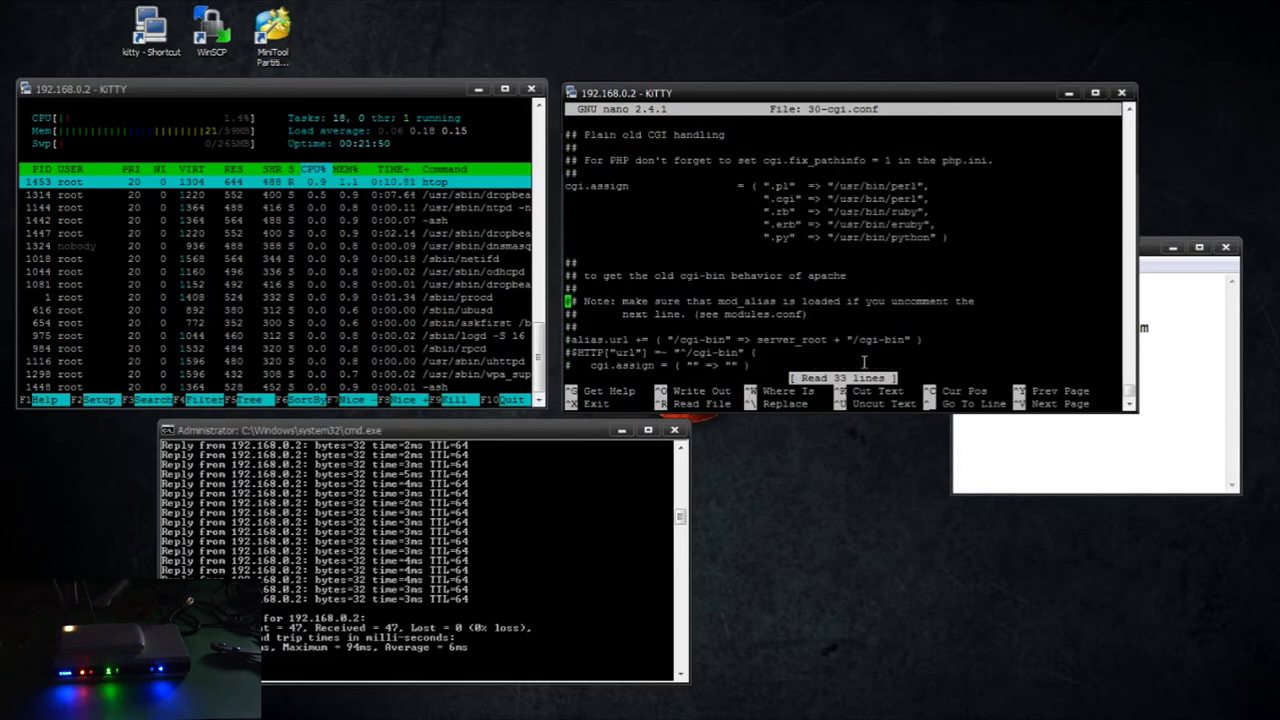
{"action": "key", "text": "Up"}
{"action": "key", "text": "Up"}
{"action": "key", "text": "Up"}
{"action": "key", "text": "Up"}
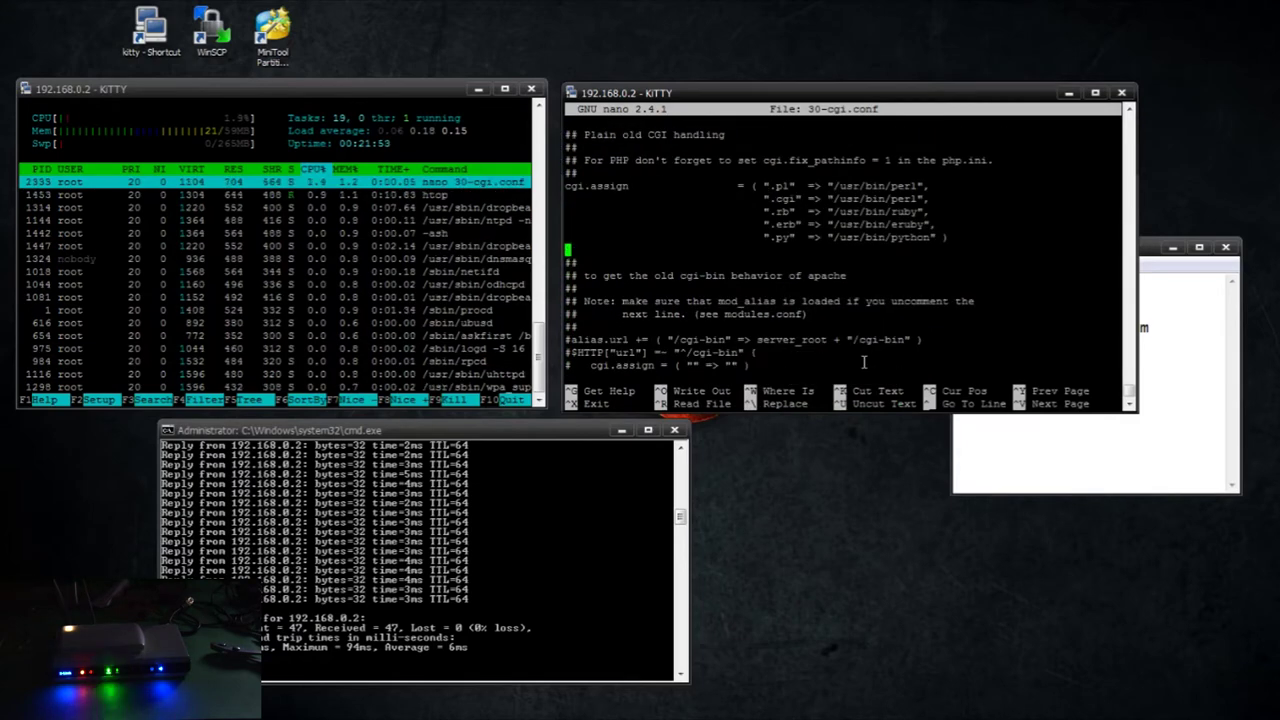
{"action": "key", "text": "Tab"}
{"action": "key", "text": "Tab"}
{"action": "key", "text": "Tab"}
{"action": "key", "text": "Tab"}
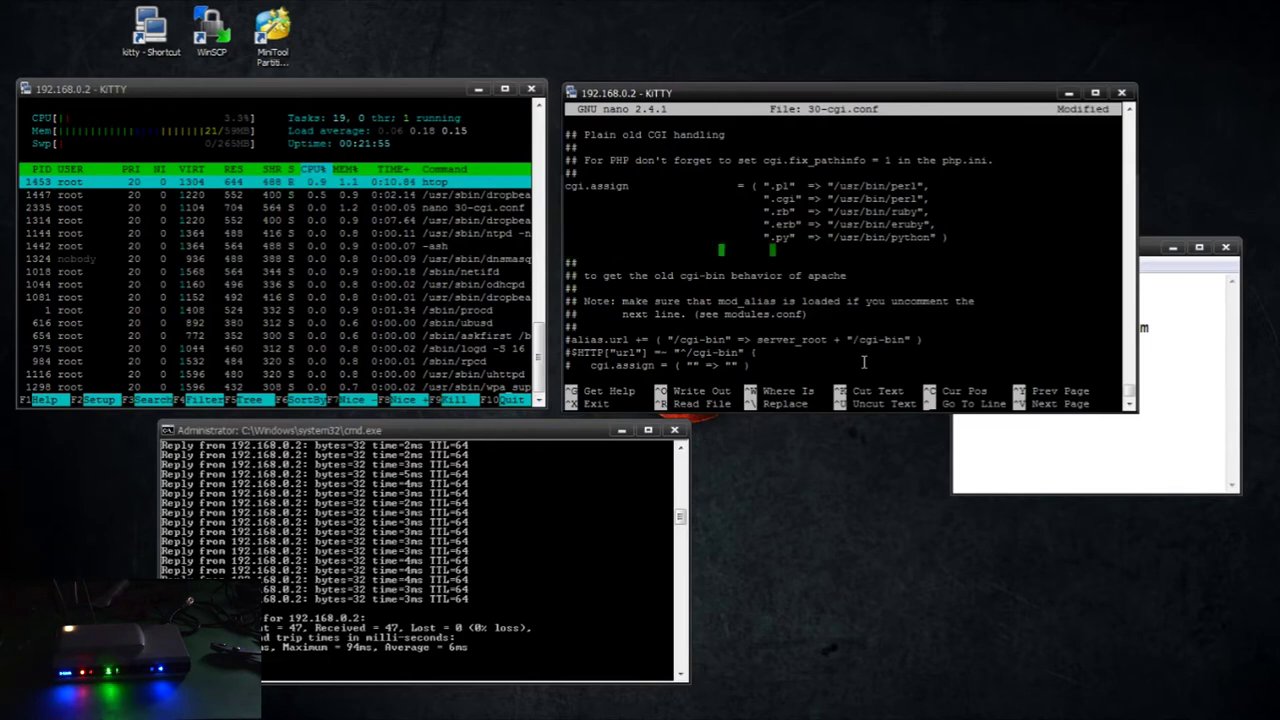
{"action": "key", "text": "BackSpace"}
{"action": "type", "text": "\"."}
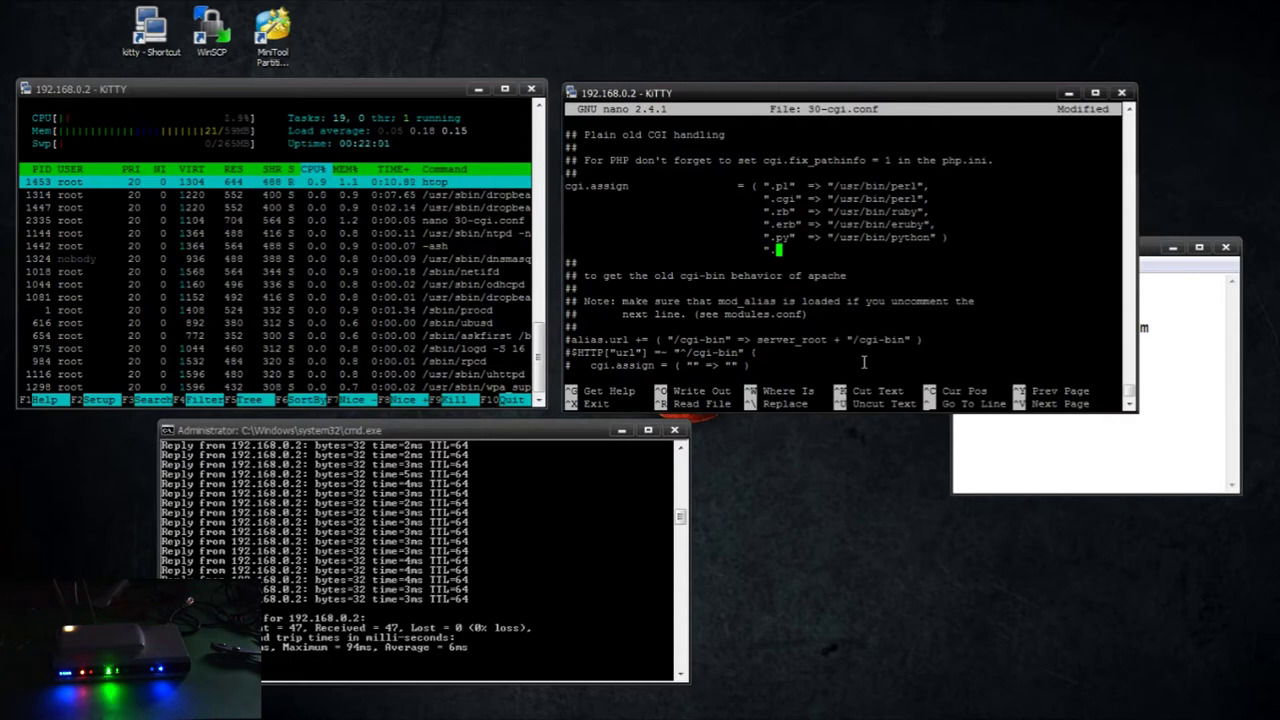
{"action": "type", "text": ".php"}
{"action": "key", "text": "BackSpace"}
{"action": "key", "text": "BackSpace"}
{"action": "key", "text": "BackSpace"}
{"action": "key", "text": "BackSpace"}
{"action": "key", "text": "BackSpace"}
{"action": "type", "text": ".php\""}
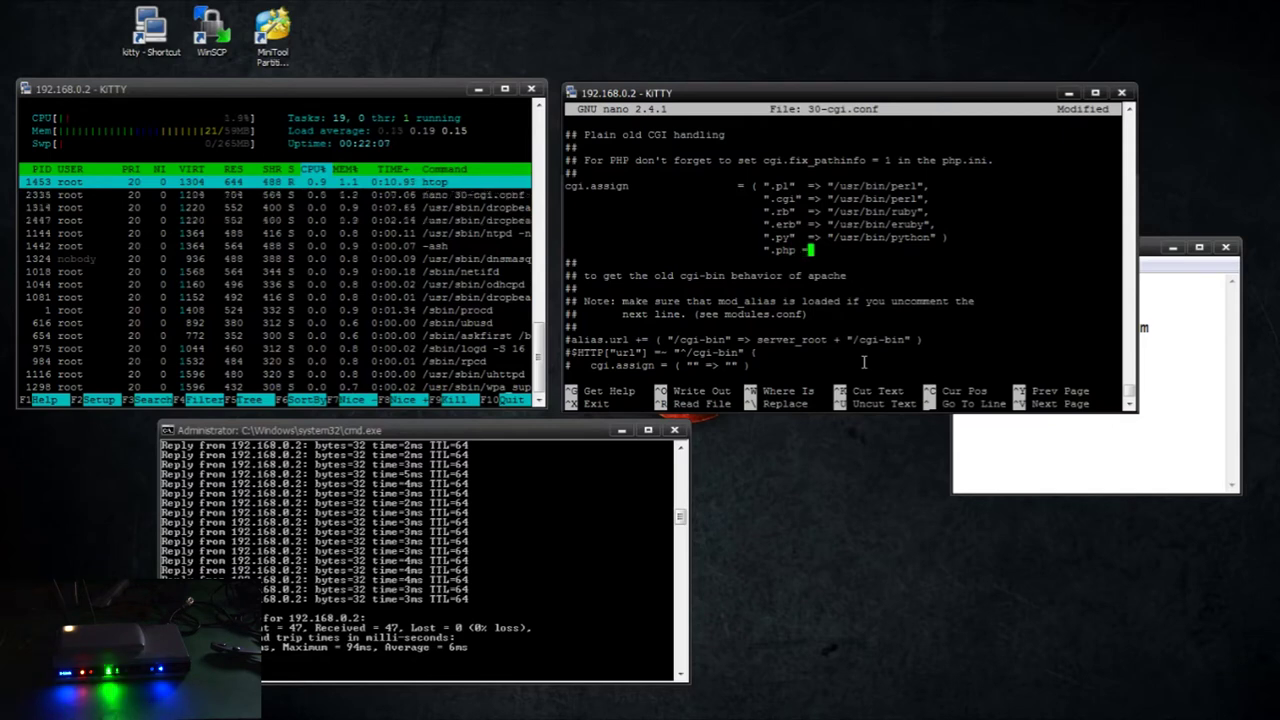
{"action": "type", "text": " ="}
{"action": "type", "text": ">"}
{"action": "type", "text": " \""}
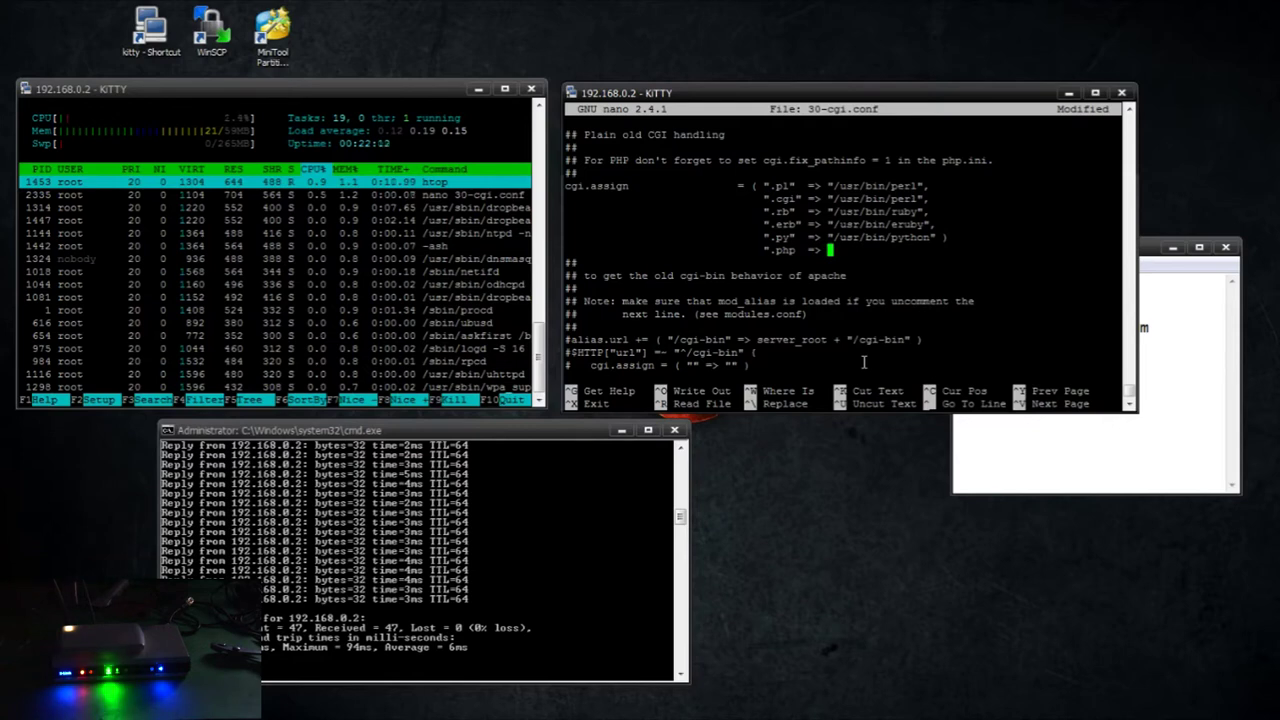
{"action": "type", "text": "/usr/"}
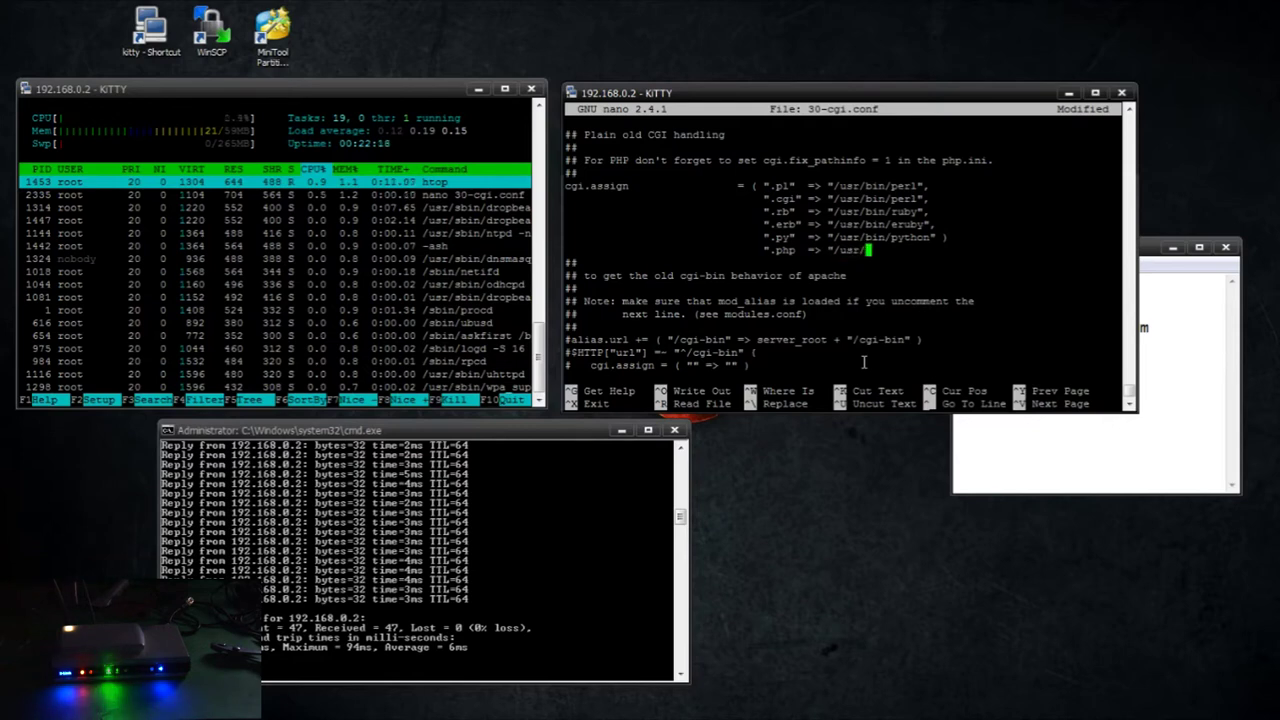
{"action": "type", "text": "bin/lip-cgi\""}
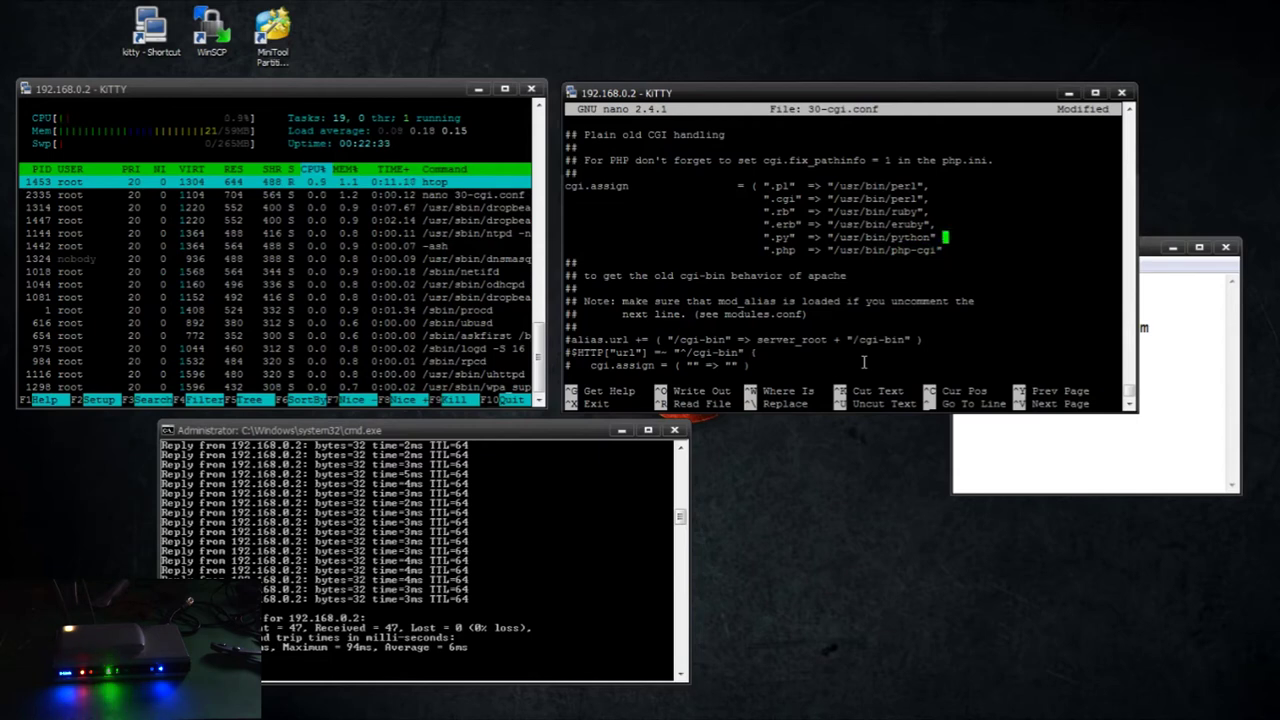
{"action": "type", "text": ")"}
Put a comma after the .py entry and save 30-cgi.conf
{"action": "key", "text": "Up"}
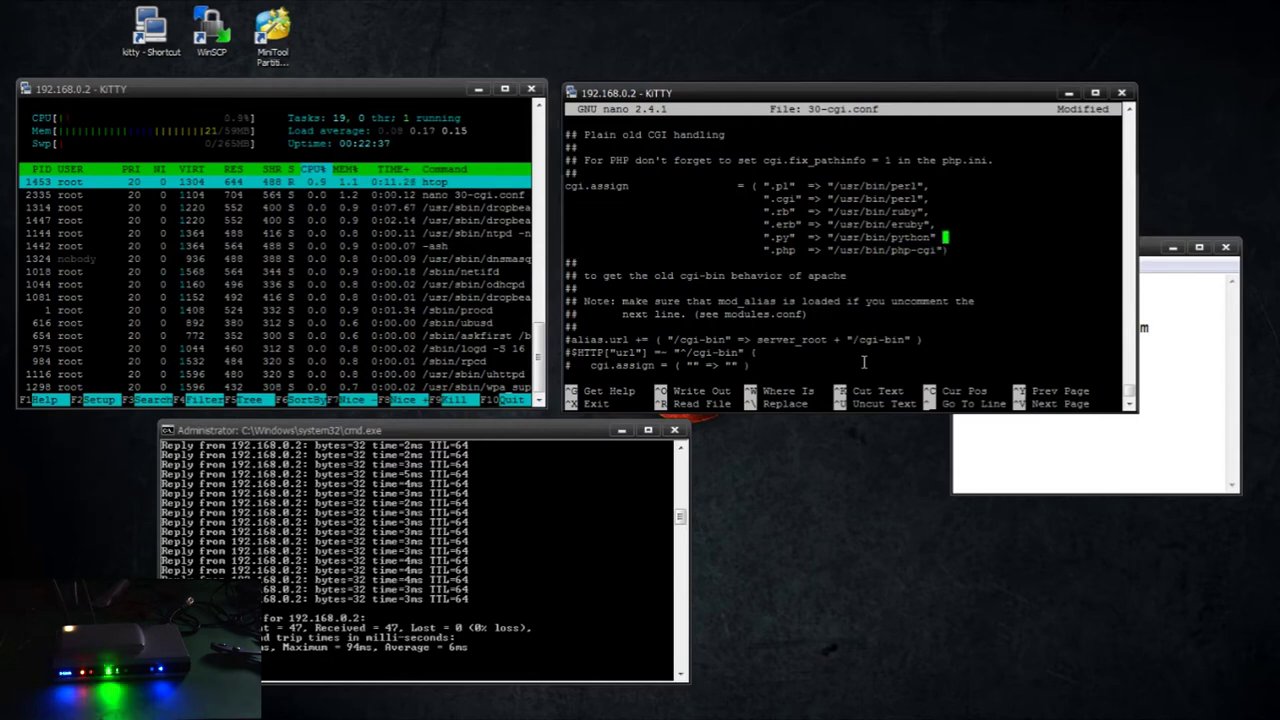
{"action": "type", "text": ","}
{"action": "key", "text": "Down"}
{"action": "key", "text": "Down"}
{"action": "key", "text": "Down"}
{"action": "key", "text": "Down"}
{"action": "key", "text": "Down"}
{"action": "key", "text": "Down"}
{"action": "key", "text": "Down"}
{"action": "key", "text": "Down"}
{"action": "key", "text": "Down"}
{"action": "key", "text": "Down"}
{"action": "key", "text": "Down"}
{"action": "key", "text": "Down"}
{"action": "key", "text": "Down"}
{"action": "key", "text": "Down"}
{"action": "key", "text": "Down"}
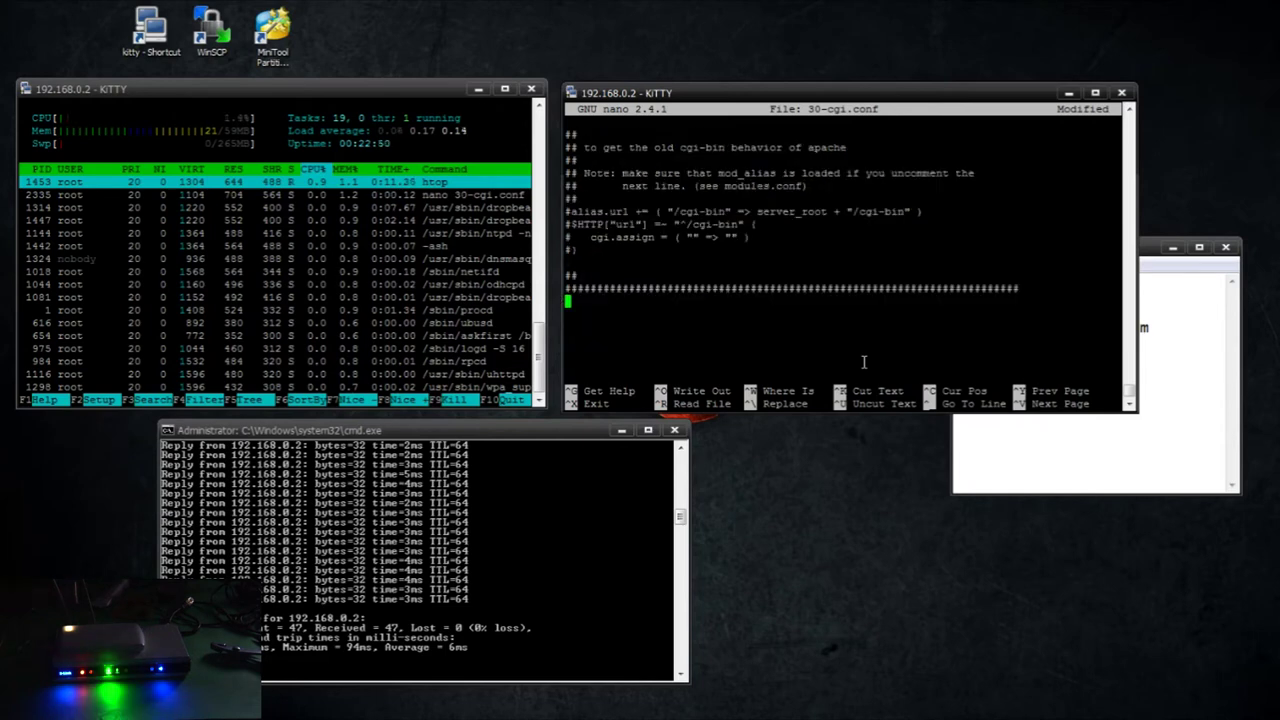
{"action": "key", "text": "Up"}
{"action": "key", "text": "ctrl+x"}
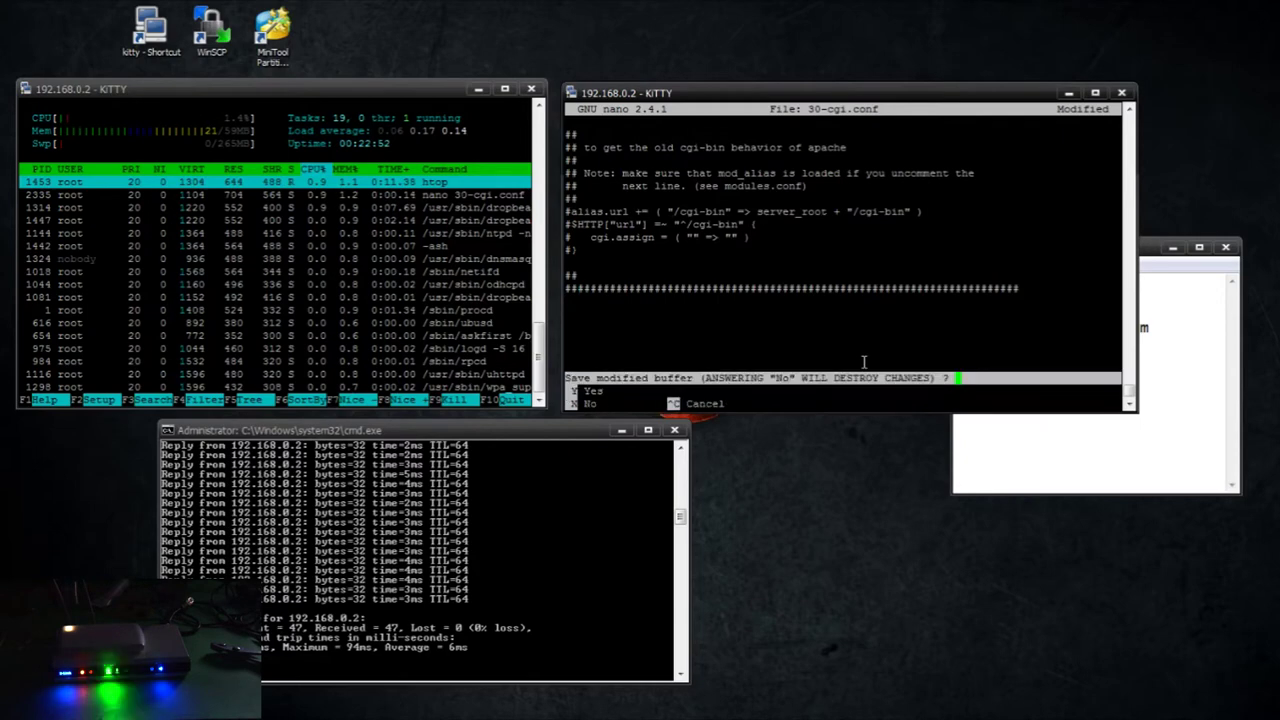
{"action": "key", "text": "y"}
{"action": "key", "text": "Return"}
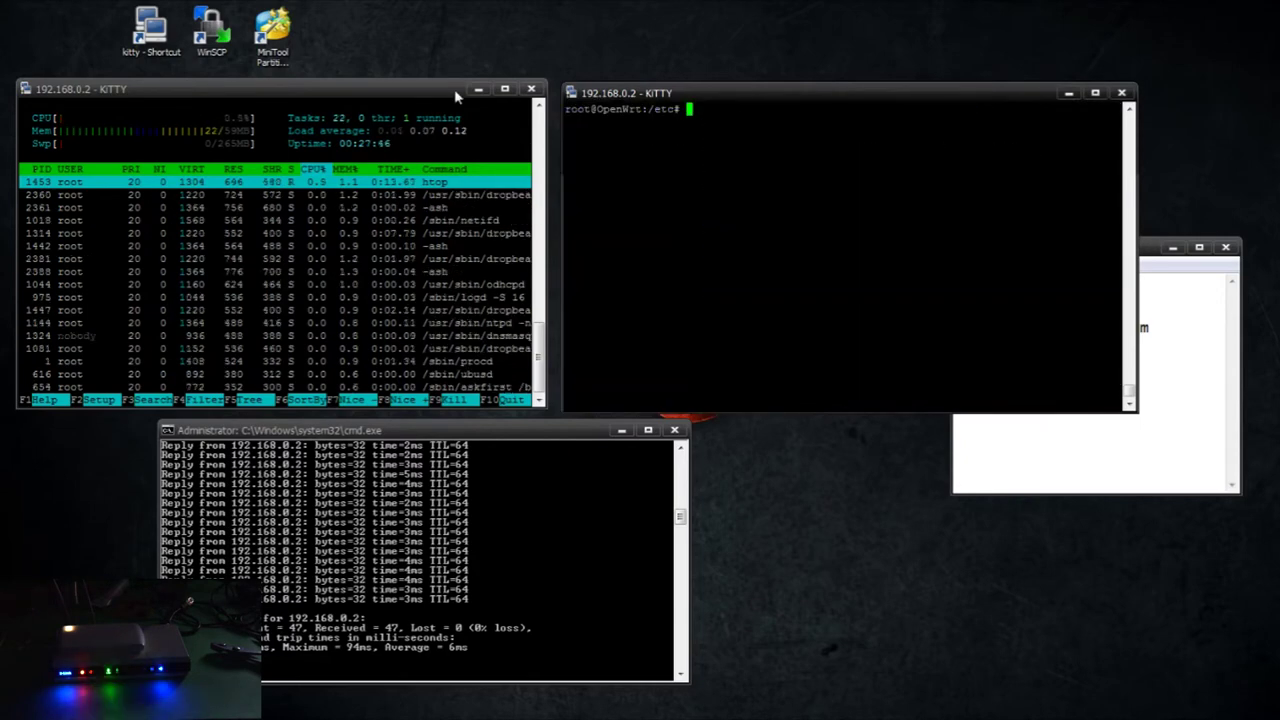
Install mysql-server with libpthread, libncurses and libreadline, then open /etc/my.cnf
{"action": "type", "text": "opkg install "}
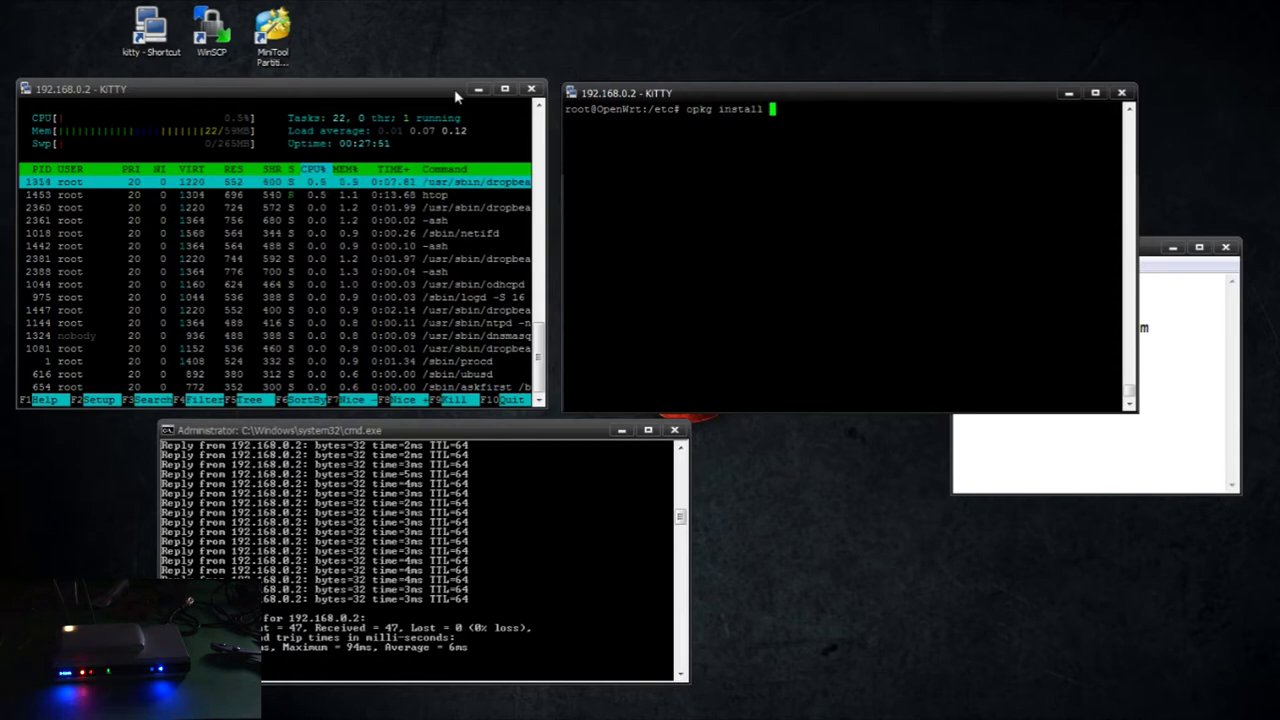
{"action": "type", "text": "li"}
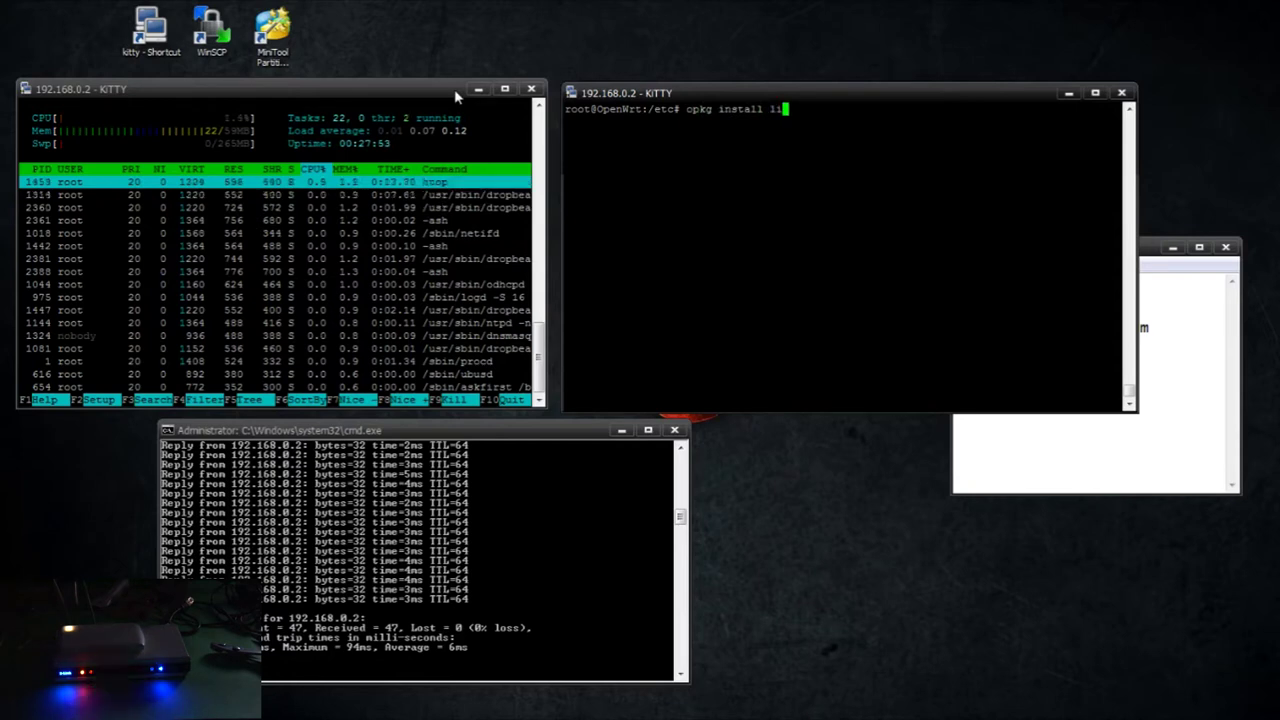
{"action": "type", "text": "bpthread libr"}
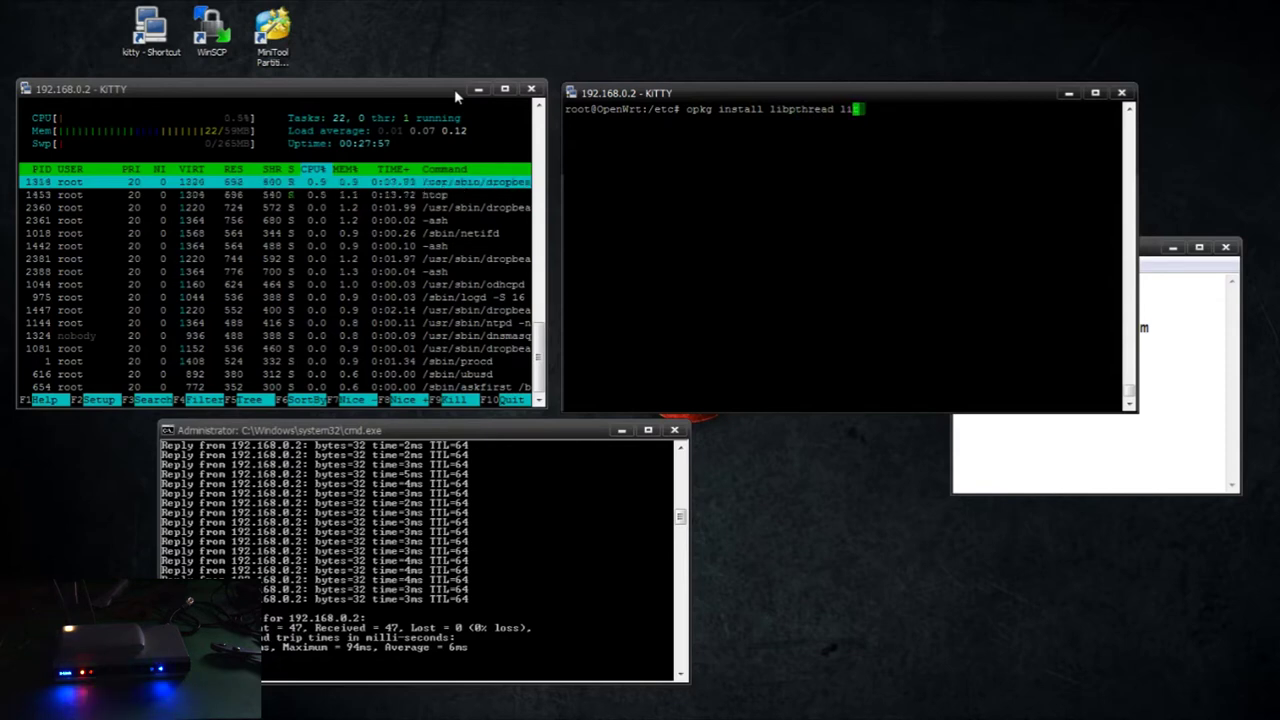
{"action": "type", "text": "curses "}
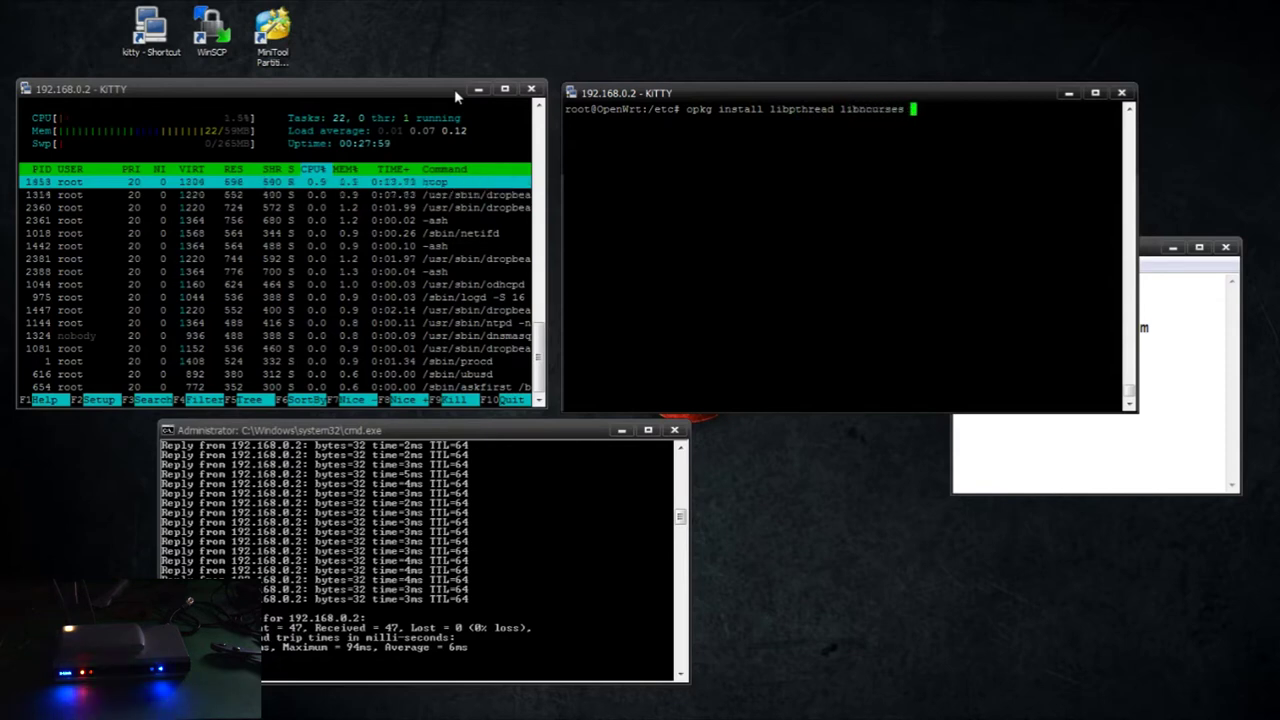
{"action": "type", "text": "libreadline mysql-server"}
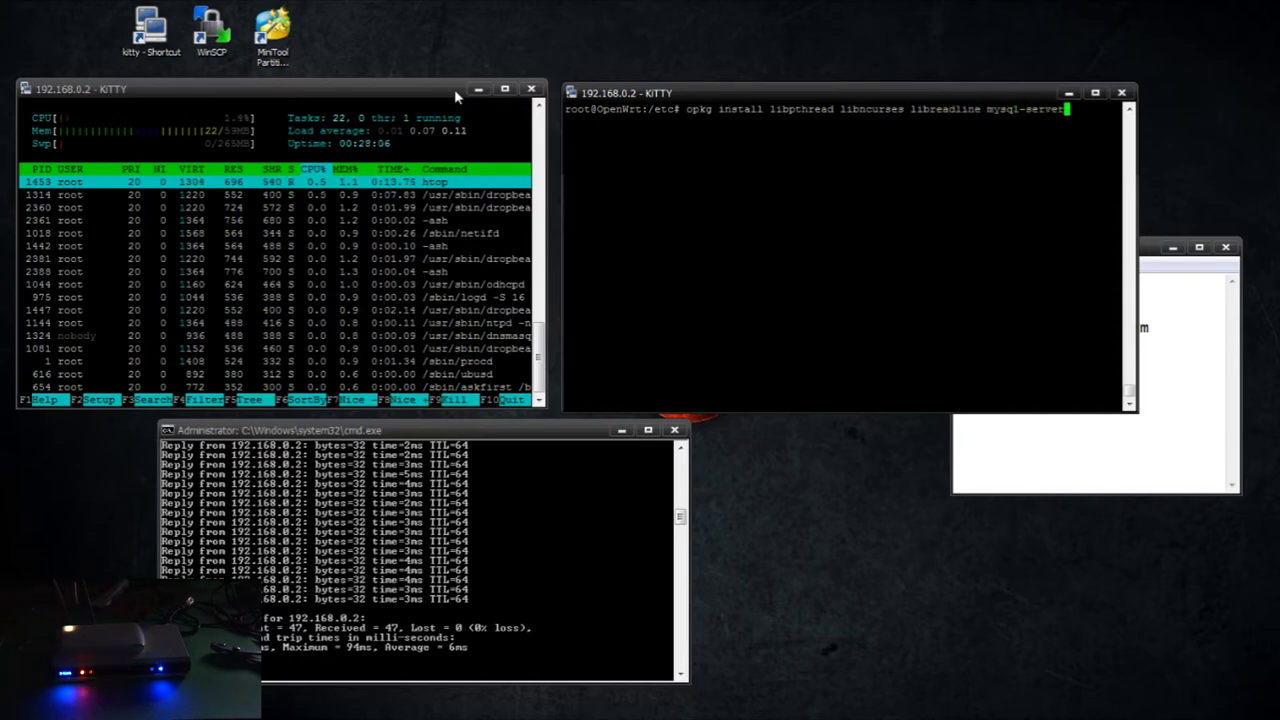
{"action": "key", "text": "Return"}
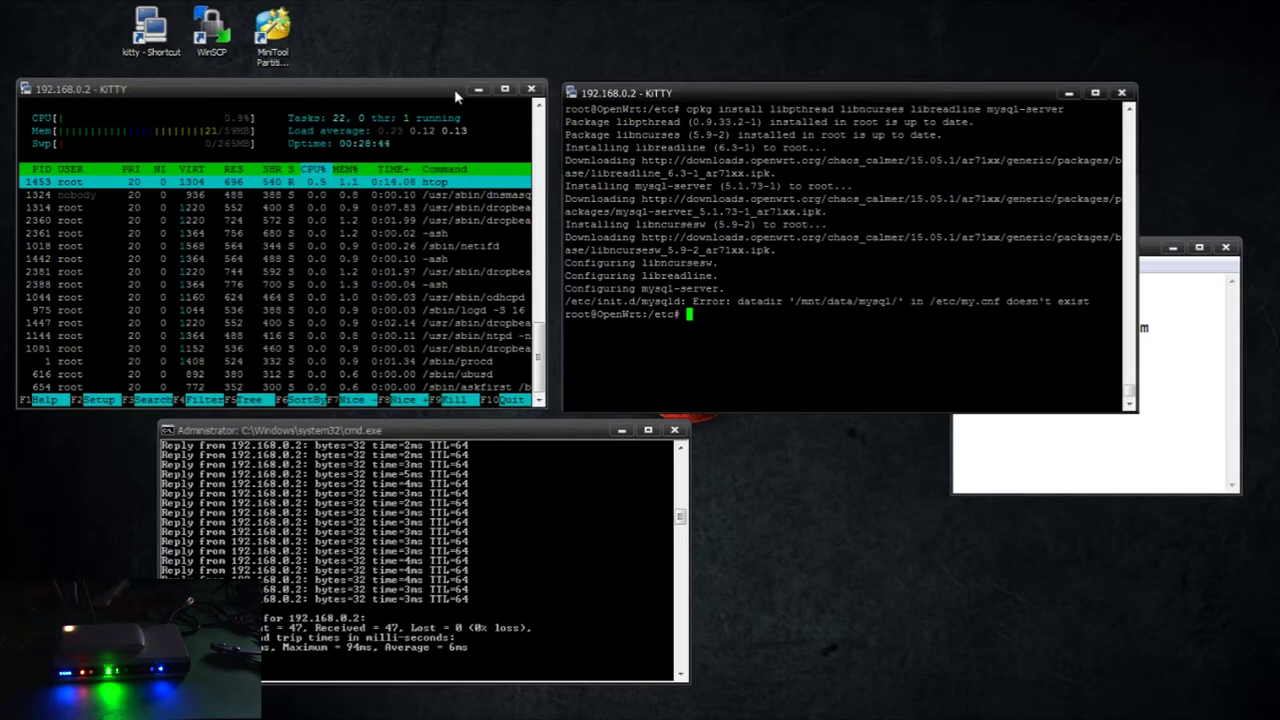
{"action": "type", "text": "nano /etc/my.cnf"}
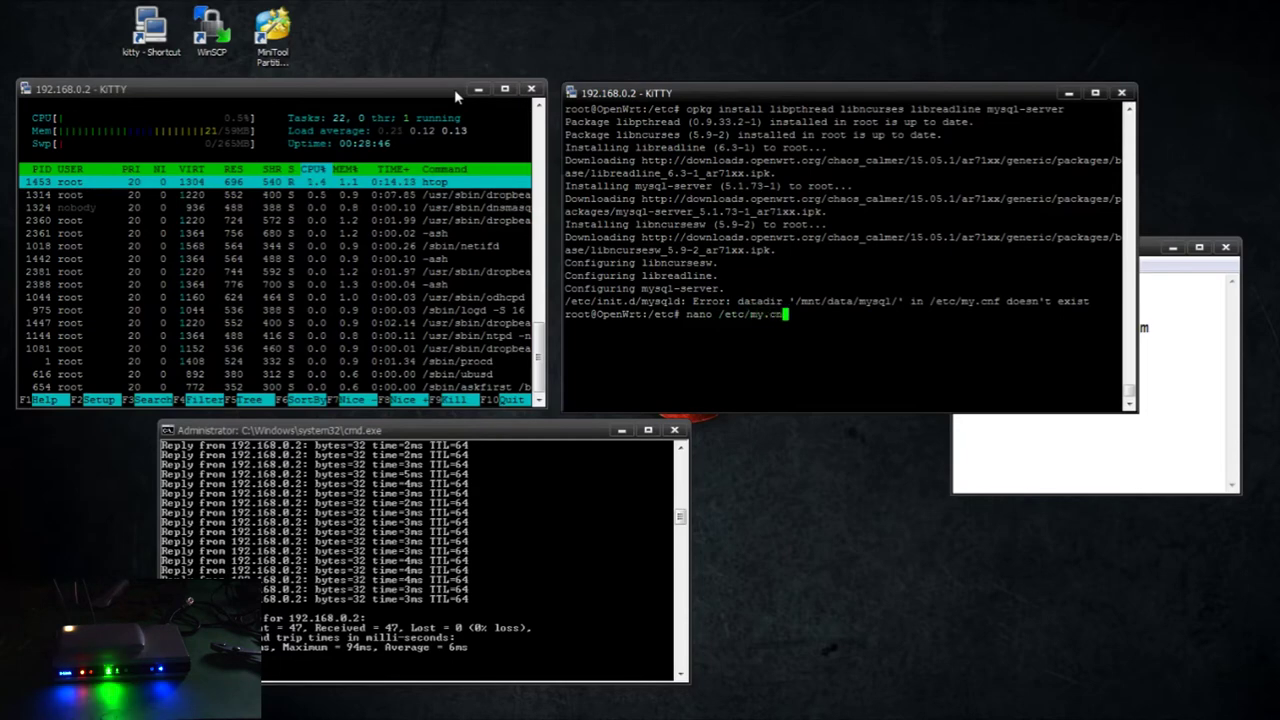
{"action": "key", "text": "Return"}
Change the datadir path from /mnt/data to /srv/mysql
{"action": "key", "text": "Down"}
{"action": "key", "text": "Down"}
{"action": "key", "text": "Down"}
{"action": "key", "text": "Down"}
{"action": "key", "text": "Down"}
{"action": "key", "text": "Down"}
{"action": "key", "text": "Down"}
{"action": "key", "text": "Down"}
{"action": "key", "text": "Down"}
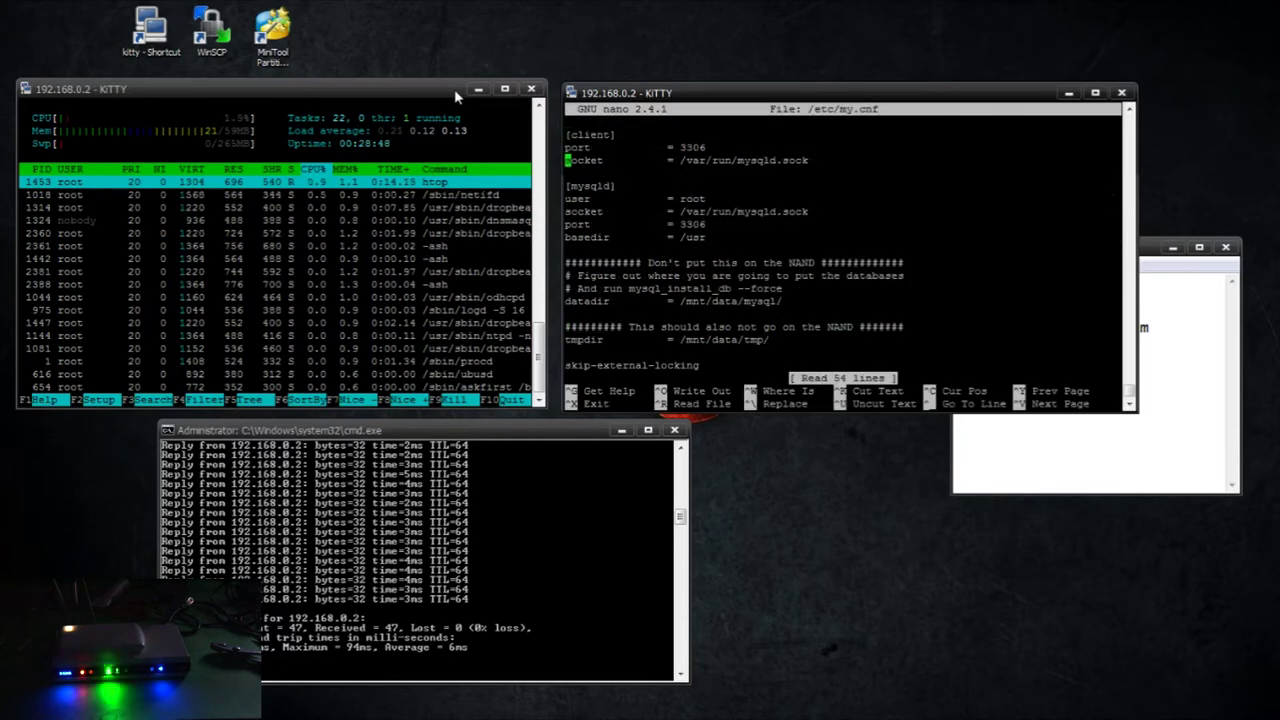
{"action": "key", "text": "Down"}
{"action": "key", "text": "Down"}
{"action": "key", "text": "Down"}
{"action": "key", "text": "Down"}
{"action": "key", "text": "Right"}
{"action": "key", "text": "Right"}
{"action": "key", "text": "Right"}
{"action": "key", "text": "Right"}
{"action": "key", "text": "Right"}
{"action": "key", "text": "Right"}
{"action": "key", "text": "Right"}
{"action": "key", "text": "Right"}
{"action": "key", "text": "Right"}
{"action": "key", "text": "Right"}
{"action": "key", "text": "Right"}
{"action": "key", "text": "Right"}
{"action": "key", "text": "Right"}
{"action": "key", "text": "Right"}
{"action": "key", "text": "Right"}
{"action": "key", "text": "Right"}
{"action": "key", "text": "Right"}
{"action": "key", "text": "Right"}
{"action": "key", "text": "Right"}
{"action": "key", "text": "Right"}
{"action": "key", "text": "Left"}
{"action": "key", "text": "Left"}
{"action": "key", "text": "Left"}
{"action": "key", "text": "Left"}
{"action": "key", "text": "Left"}
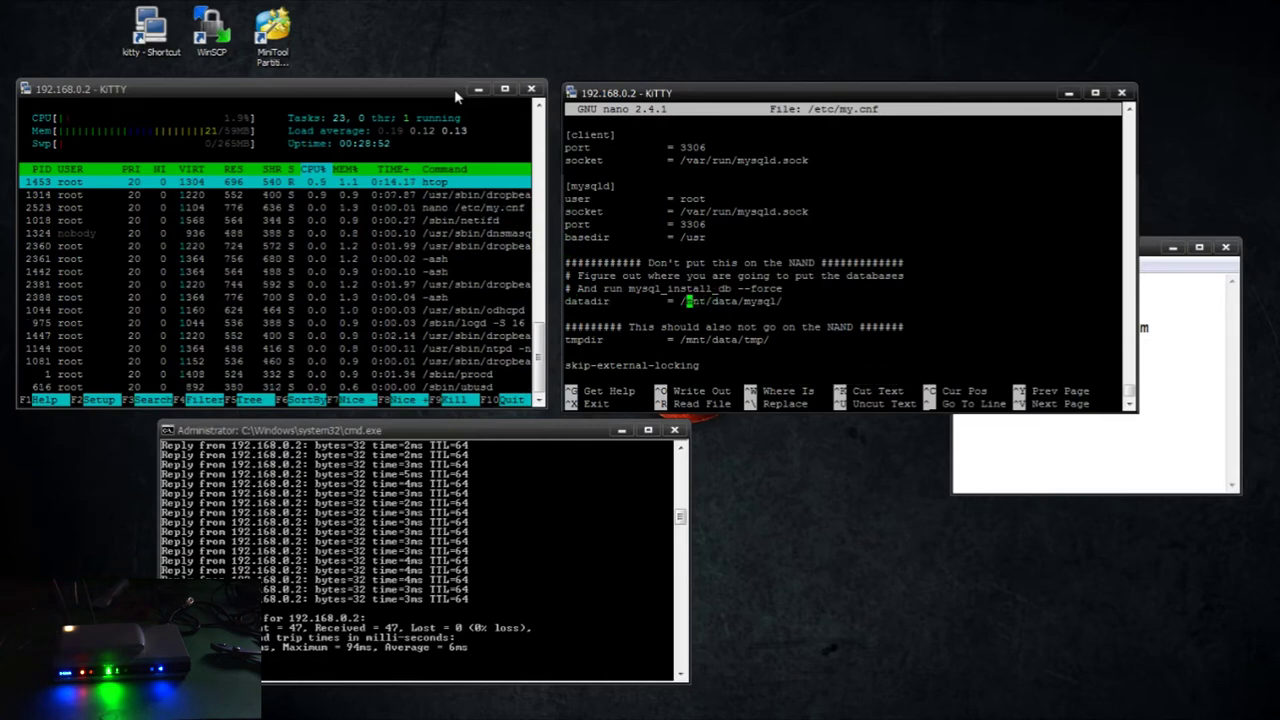
{"action": "key", "text": "Delete"}
{"action": "key", "text": "Delete"}
{"action": "key", "text": "Delete"}
{"action": "key", "text": "Delete"}
{"action": "key", "text": "Delete"}
{"action": "key", "text": "Delete"}
{"action": "key", "text": "Delete"}
{"action": "key", "text": "Delete"}
{"action": "key", "text": "Delete"}
{"action": "key", "text": "Delete"}
{"action": "key", "text": "Delete"}
{"action": "key", "text": "Delete"}
{"action": "key", "text": "Delete"}
{"action": "key", "text": "Delete"}
{"action": "key", "text": "Delete"}
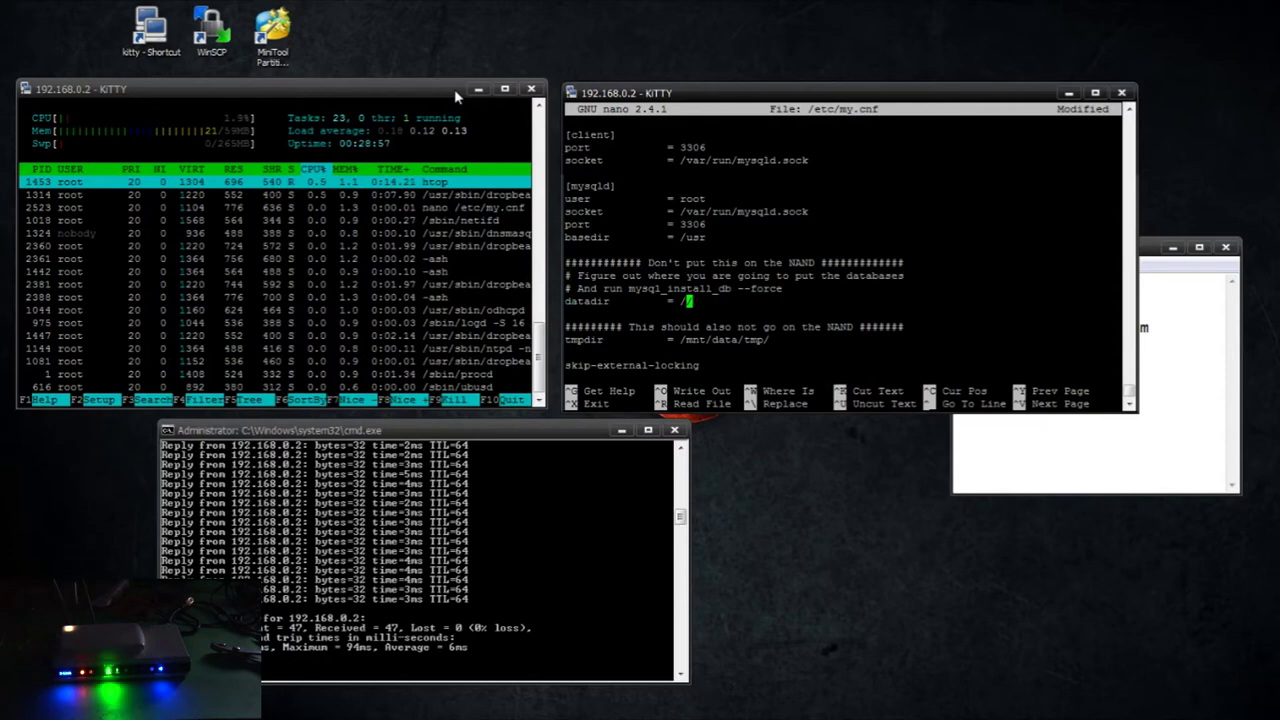
{"action": "type", "text": "srv/mysql"}
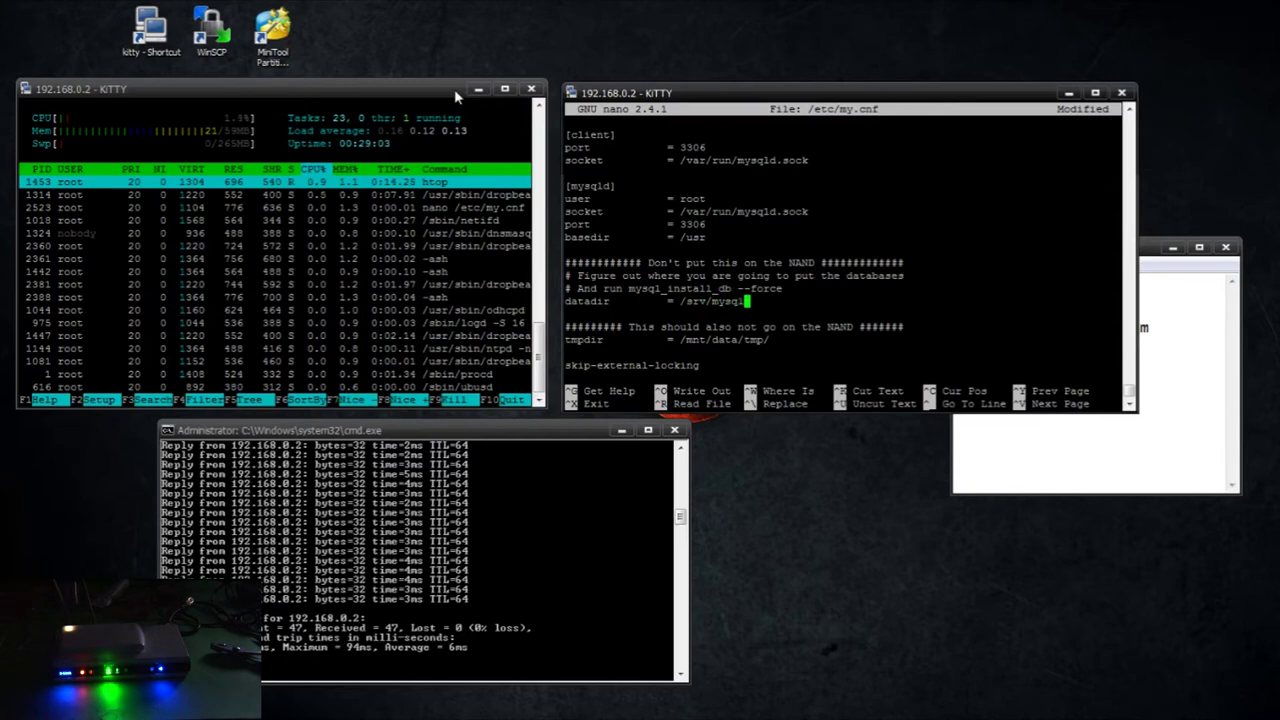
Set tmpdir to /temp/mysql, then open a duplicate router session
{"action": "key", "text": "Down"}
{"action": "key", "text": "Down"}
{"action": "key", "text": "Down"}
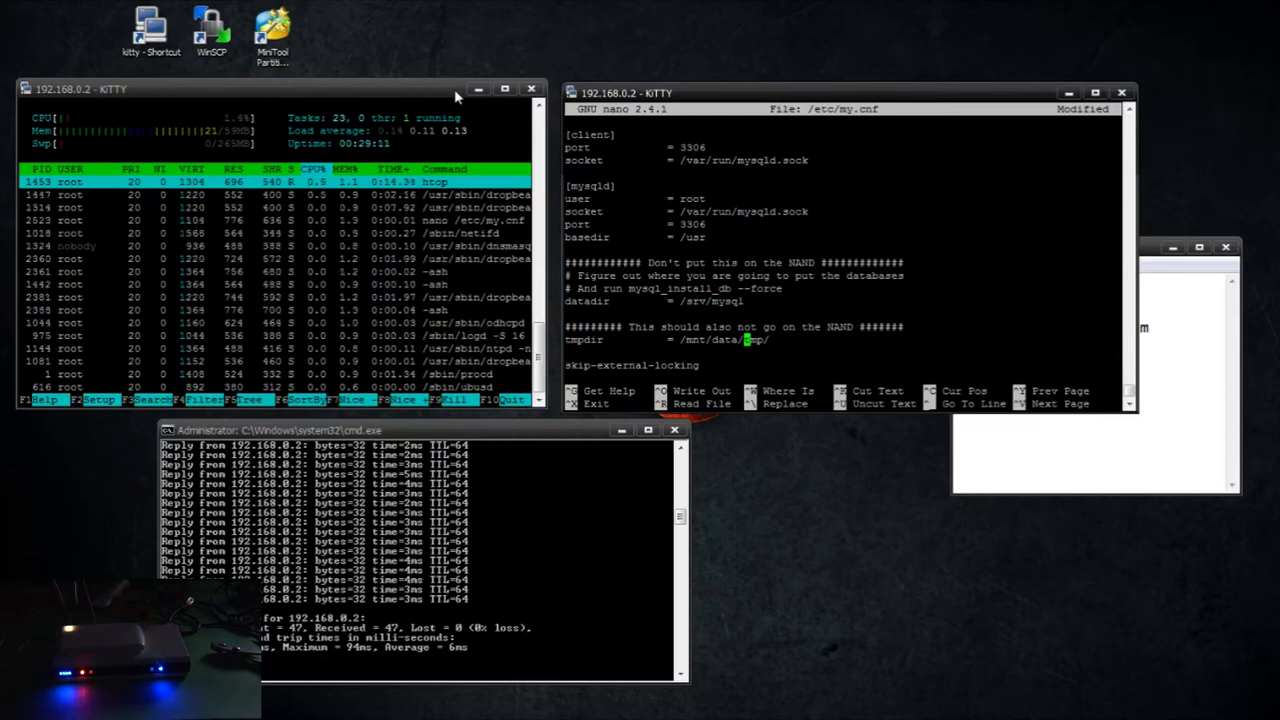
{"action": "key", "text": "Right"}
{"action": "key", "text": "Right"}
{"action": "key", "text": "Right"}
{"action": "key", "text": "Right"}
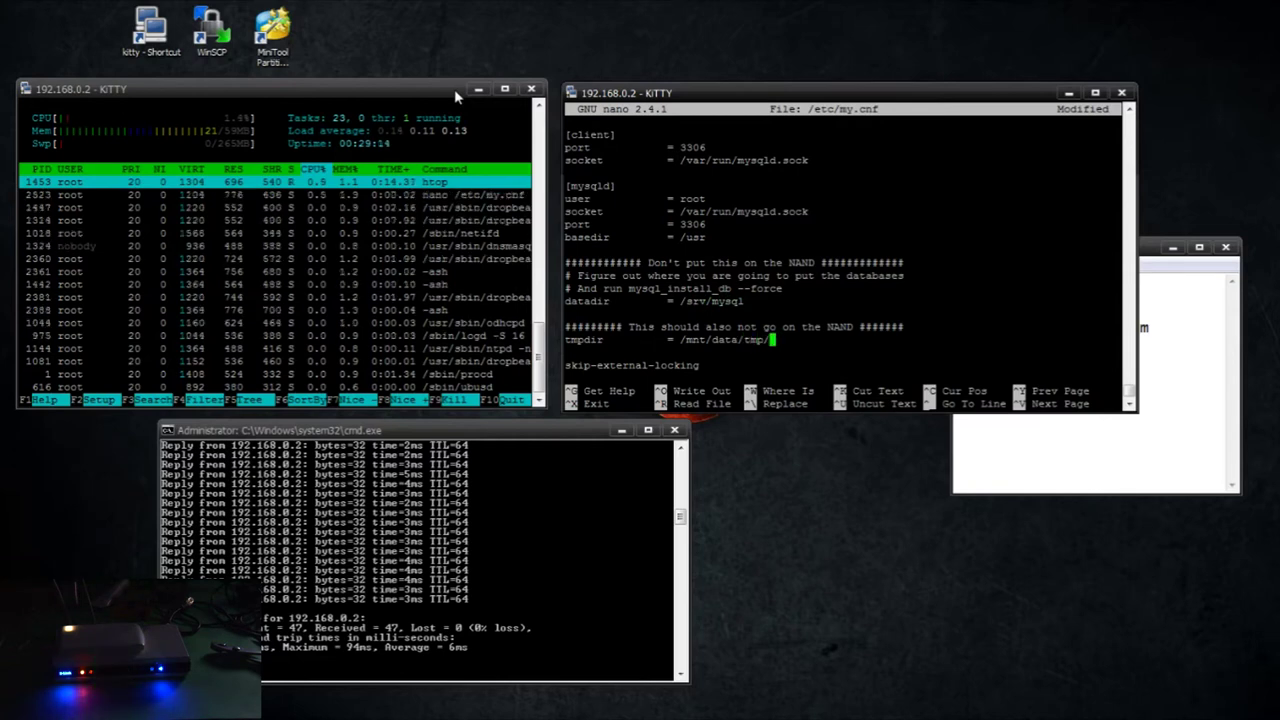
{"action": "key", "text": "BackSpace"}
{"action": "key", "text": "BackSpace"}
{"action": "key", "text": "BackSpace"}
{"action": "key", "text": "BackSpace"}
{"action": "key", "text": "BackSpace"}
{"action": "key", "text": "BackSpace"}
{"action": "key", "text": "BackSpace"}
{"action": "key", "text": "BackSpace"}
{"action": "key", "text": "BackSpace"}
{"action": "key", "text": "BackSpace"}
{"action": "key", "text": "BackSpace"}
{"action": "key", "text": "BackSpace"}
{"action": "key", "text": "BackSpace"}
{"action": "type", "text": "temp/"}
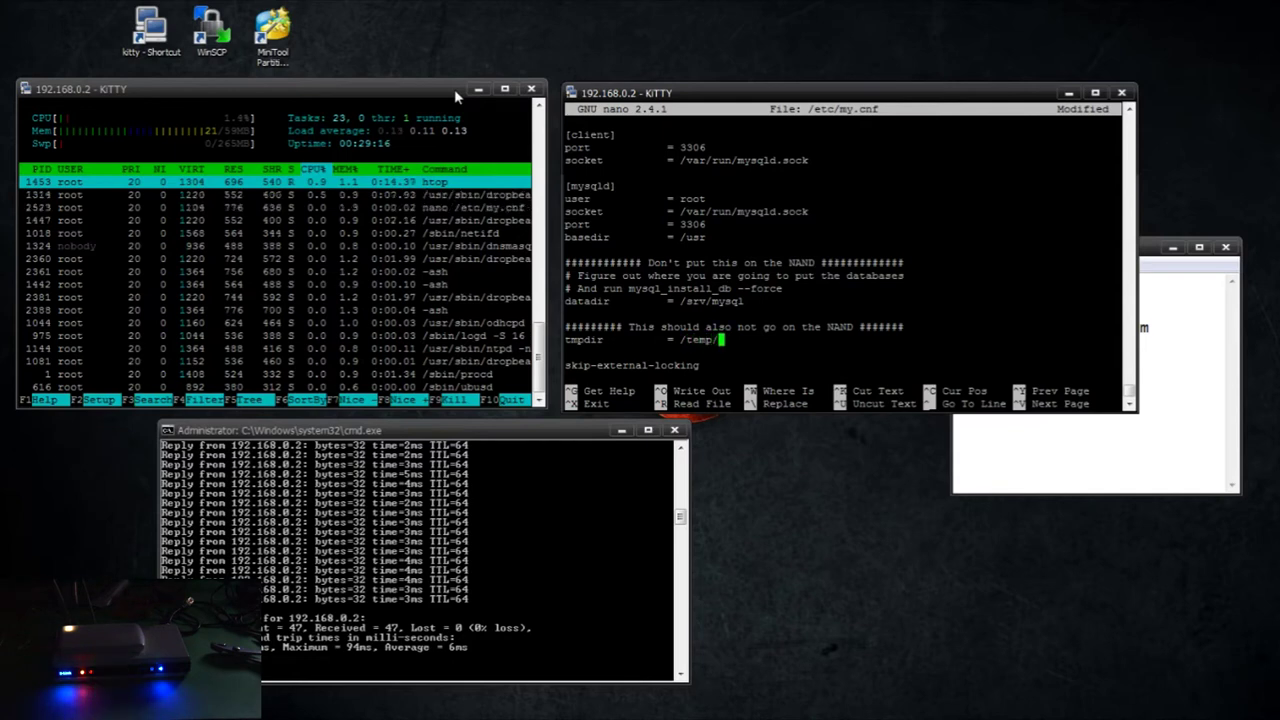
{"action": "type", "text": "mysql"}
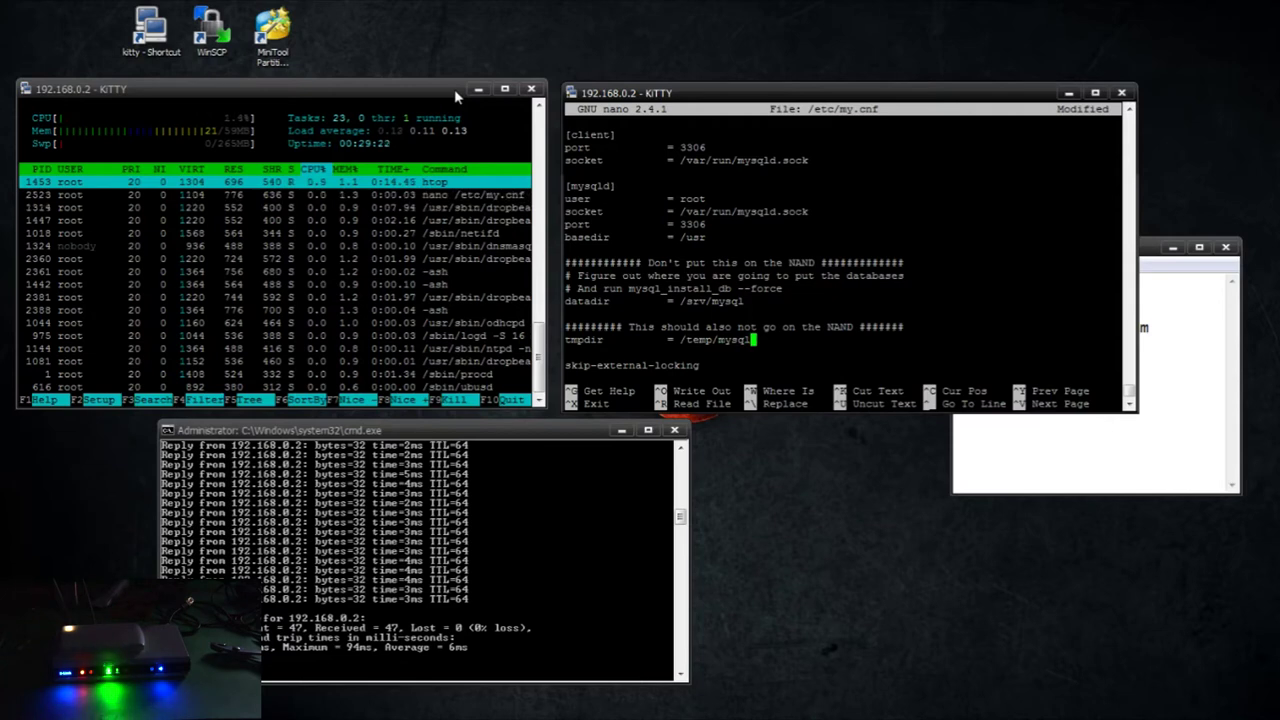
{"action": "right_click", "coordinate": [580, 92]}
{"action": "left_click", "coordinate": [622, 307]}
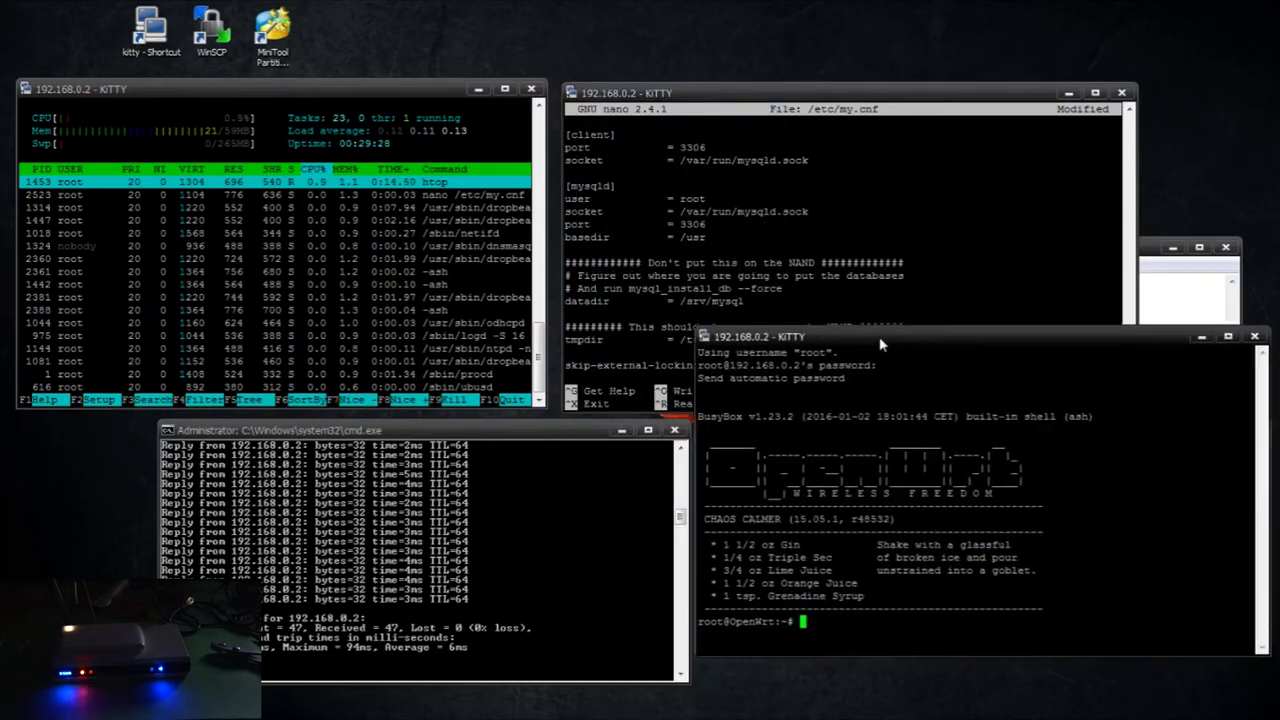
In the second session, create a temp directory at the filesystem root
{"action": "left_click_drag", "start_coordinate": [972, 336], "coordinate": [209, 55]}
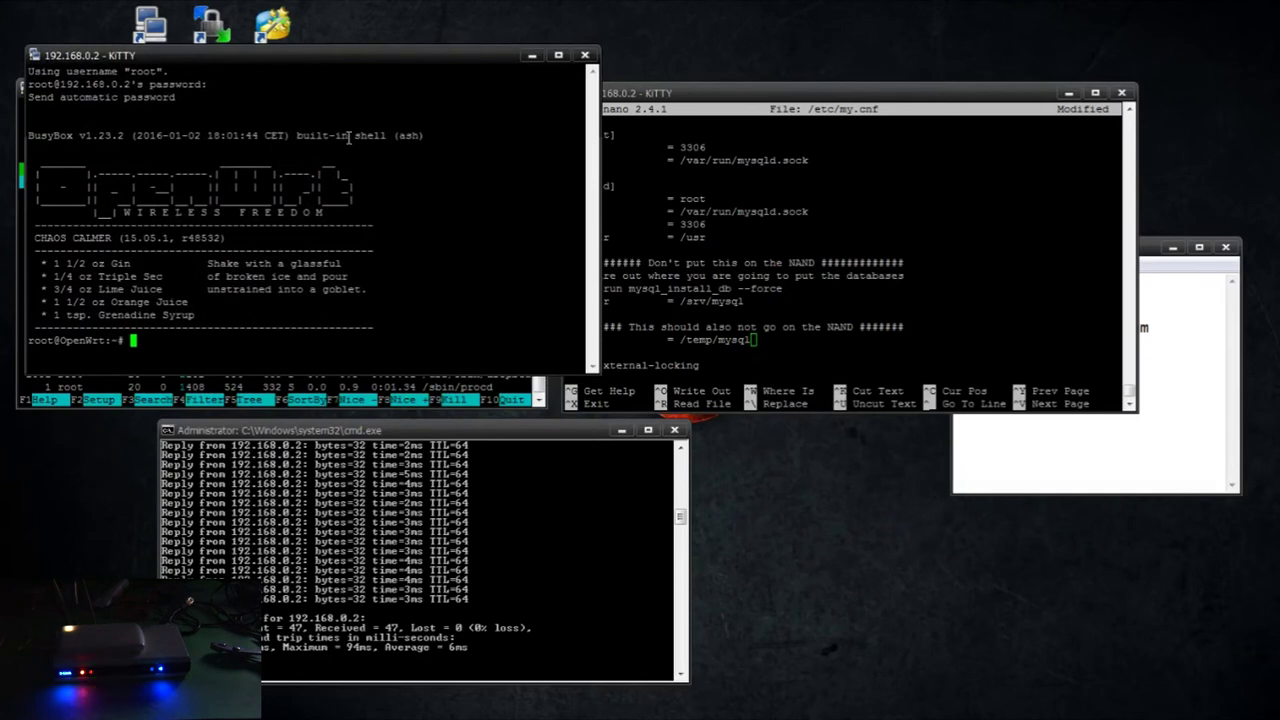
{"action": "type", "text": "cd /"}
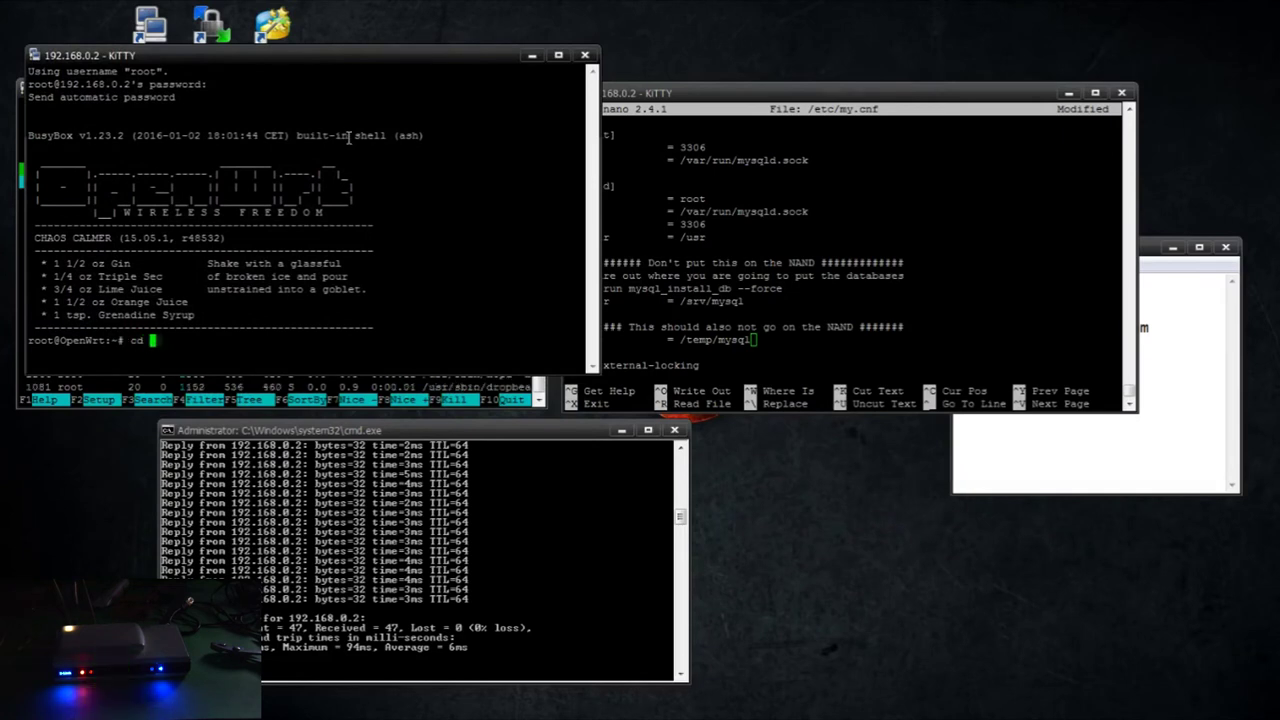
{"action": "key", "text": "Return"}
{"action": "type", "text": "mkdir /temp/"}
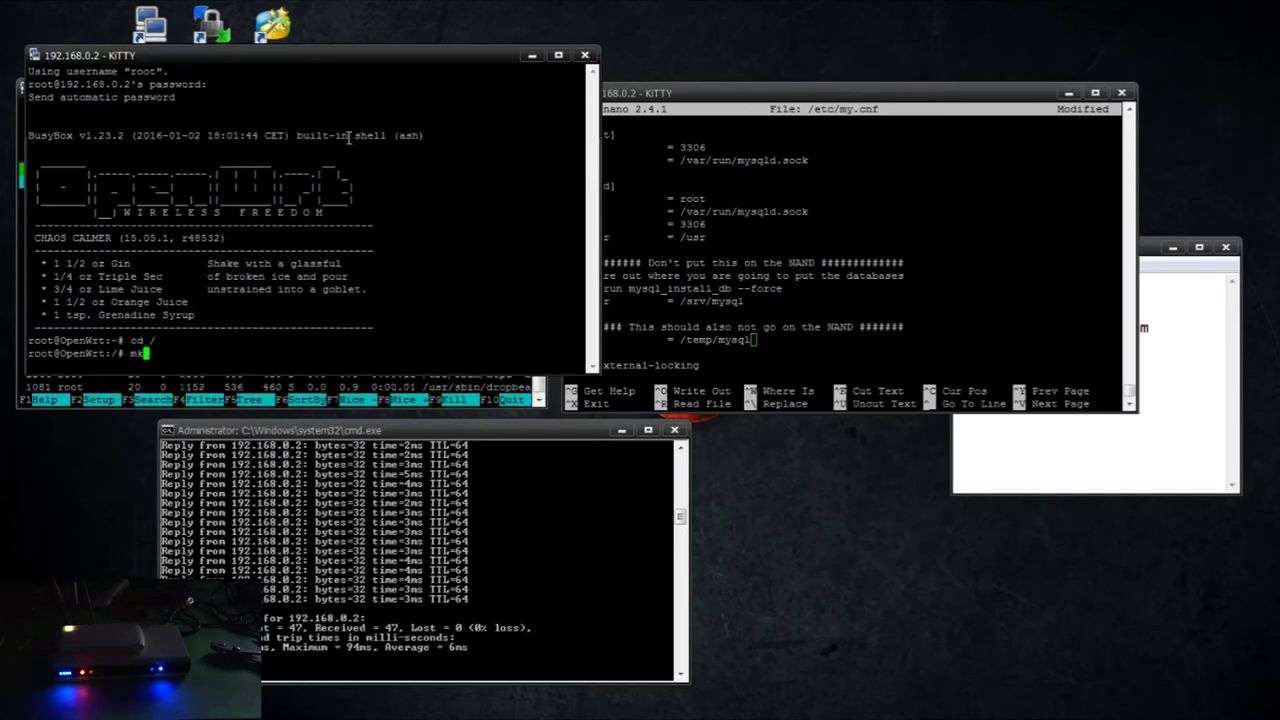
{"action": "type", "text": "mysql"}
{"action": "key", "text": "Return"}
{"action": "type", "text": "mkdir temp"}
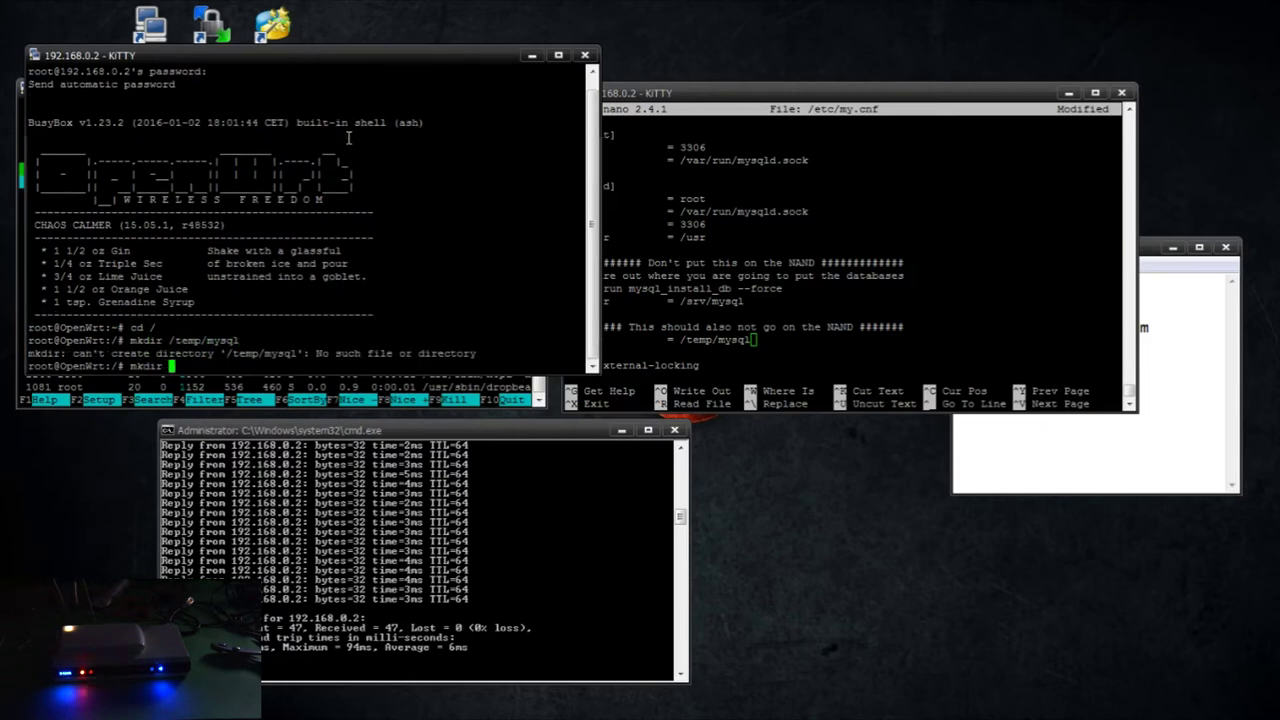
{"action": "key", "text": "Return"}
Create /temp/mysql and log out of the second session
{"action": "type", "text": "mkdir /temp/"}
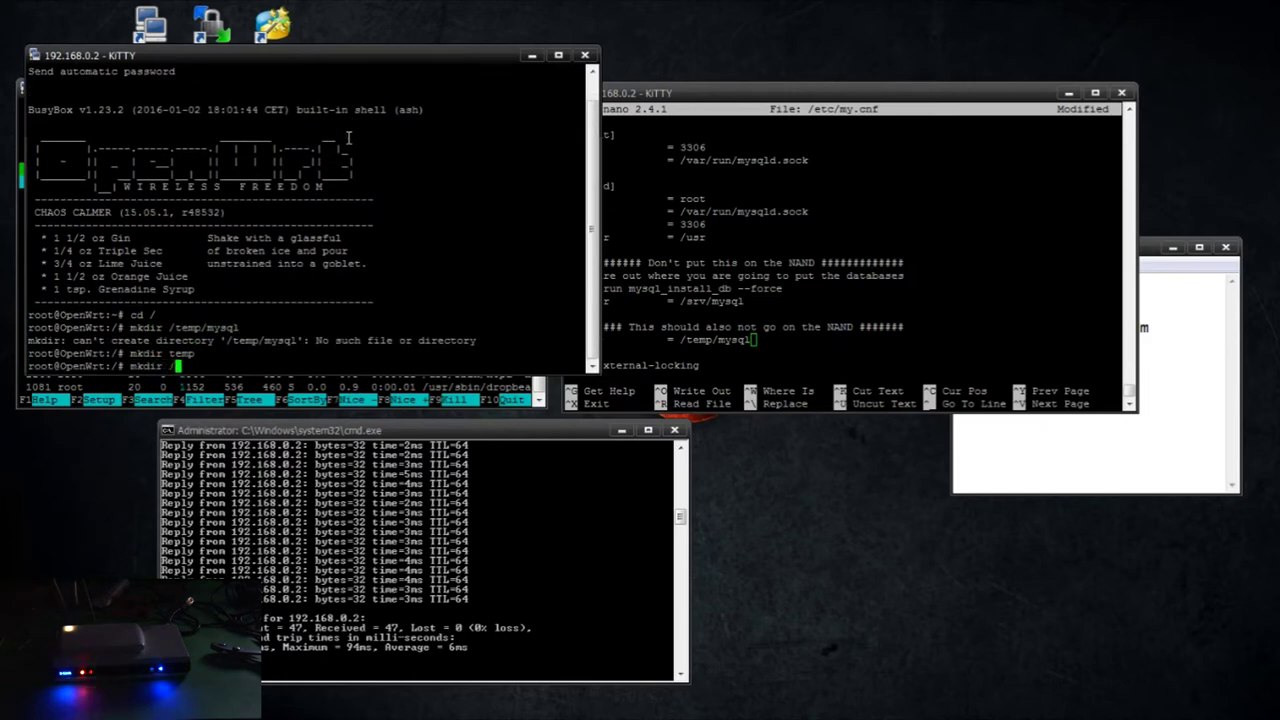
{"action": "key", "text": "BackSpace"}
{"action": "key", "text": "BackSpace"}
{"action": "key", "text": "BackSpace"}
{"action": "key", "text": "BackSpace"}
{"action": "key", "text": "BackSpace"}
{"action": "type", "text": "m"}
{"action": "key", "text": "BackSpace"}
{"action": "type", "text": "temp/mysql"}
{"action": "key", "text": "Return"}
{"action": "type", "text": "exit"}
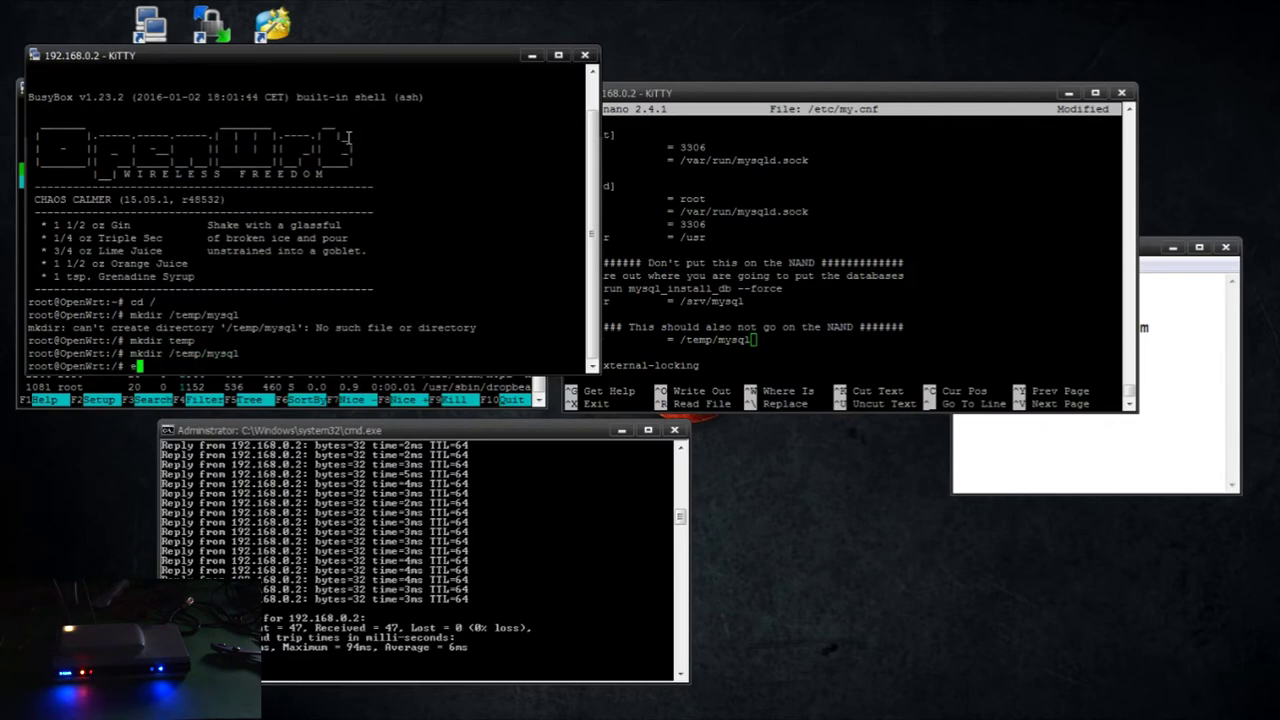
{"action": "key", "text": "Return"}
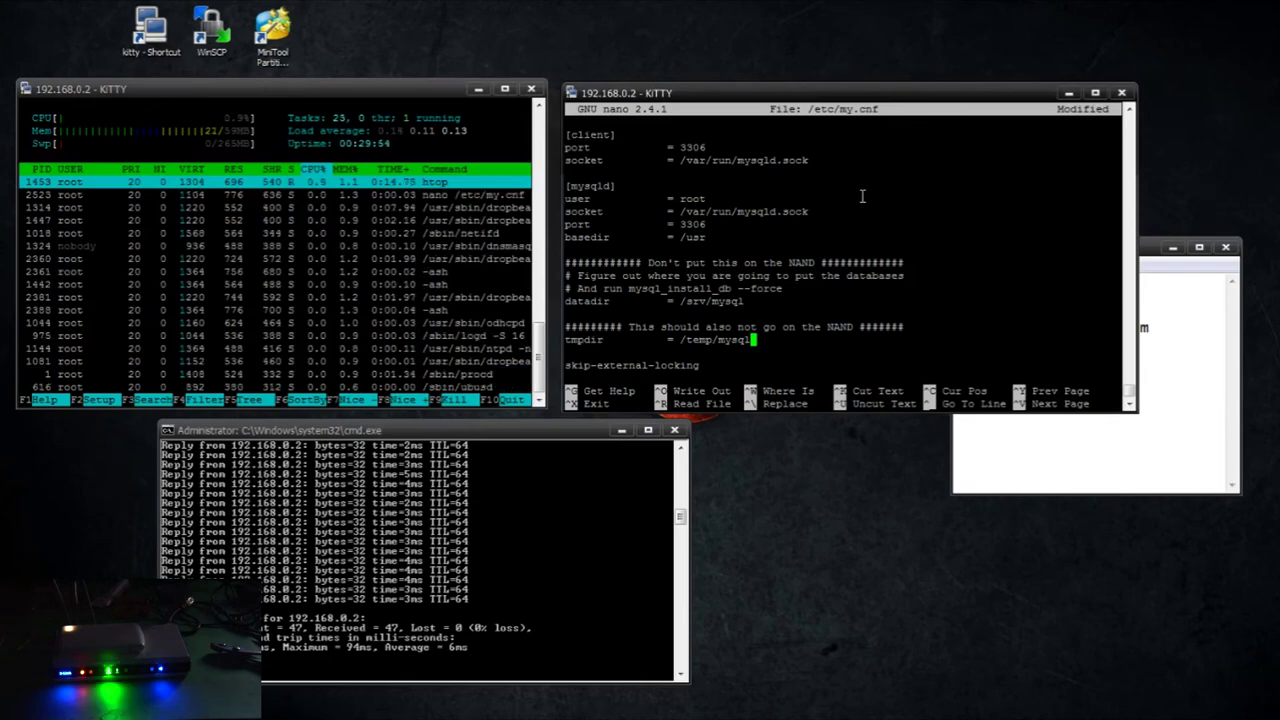
{"action": "key", "text": "ctrl+x"}
Save my.cnf and initialise the MySQL system tables with mysql_install_db --force
{"action": "key", "text": "y"}
{"action": "key", "text": "Return"}
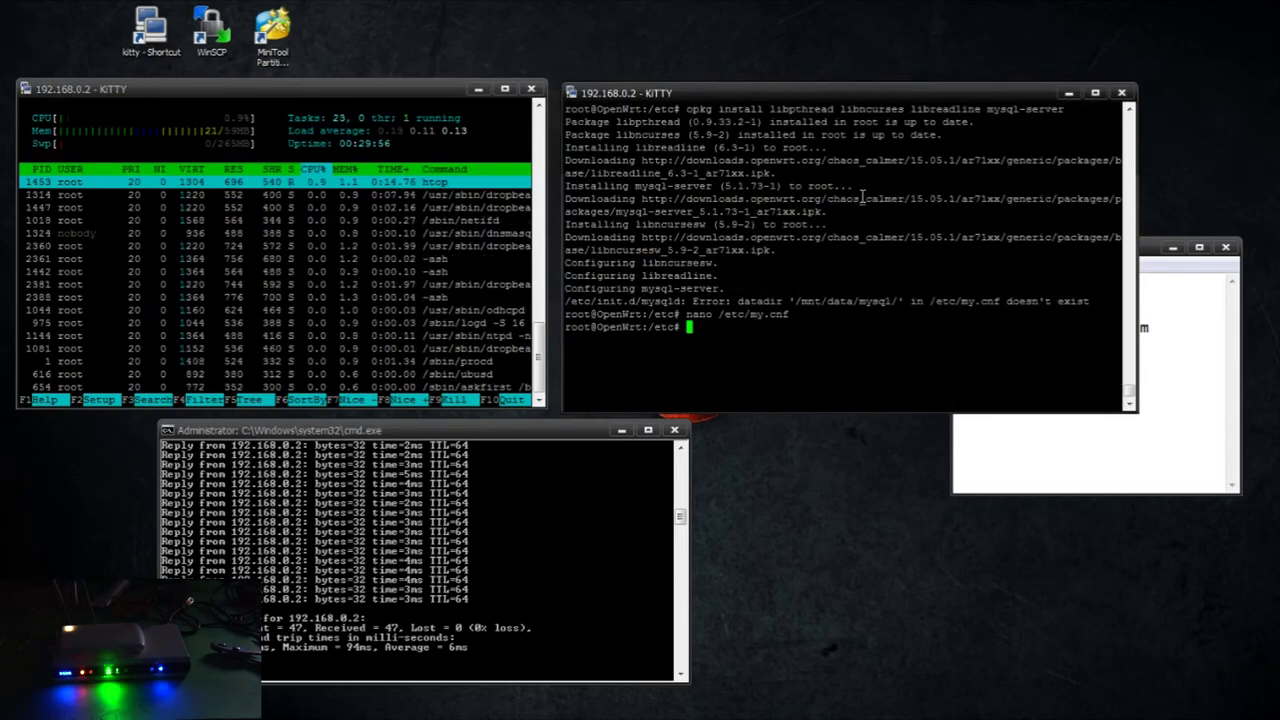
{"action": "type", "text": "mysql"}
{"action": "type", "text": "_ins"}
{"action": "type", "text": "tall"}
{"action": "type", "text": " --da"}
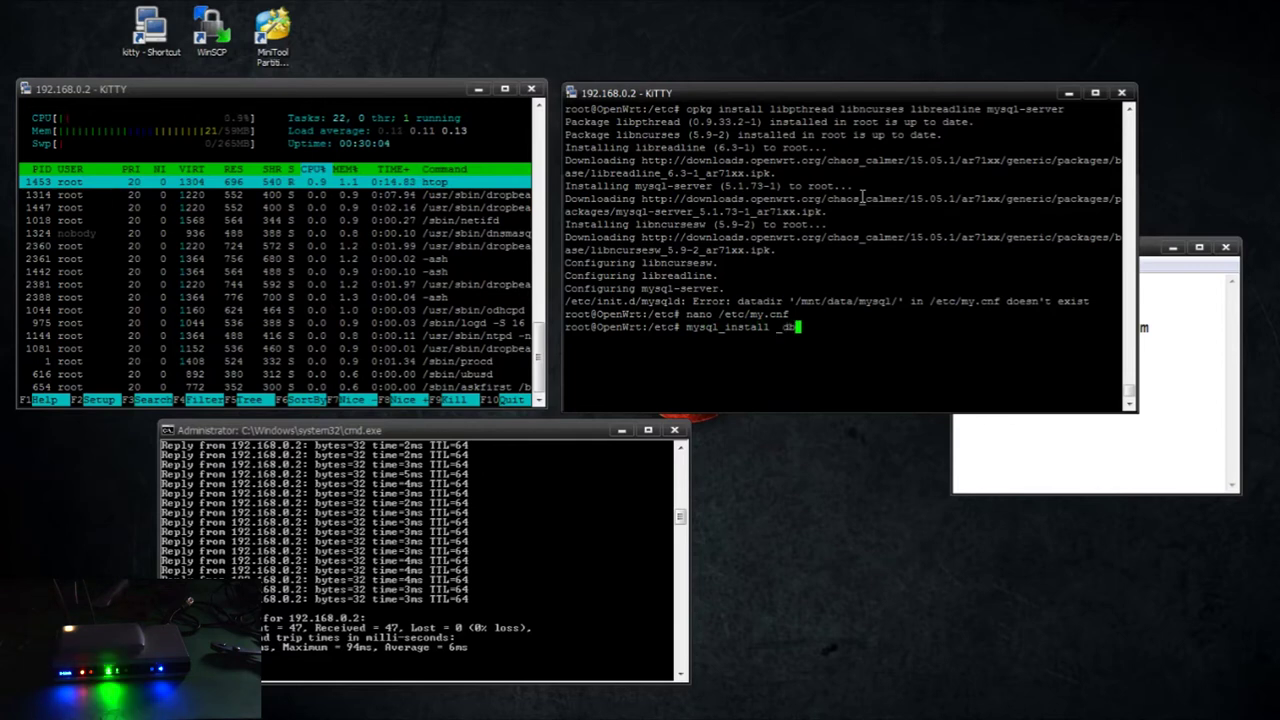
{"action": "key", "text": "BackSpace"}
{"action": "key", "text": "BackSpace"}
{"action": "key", "text": "BackSpace"}
{"action": "key", "text": "BackSpace"}
{"action": "key", "text": "BackSpace"}
{"action": "type", "text": "_db --force"}
{"action": "key", "text": "Return"}
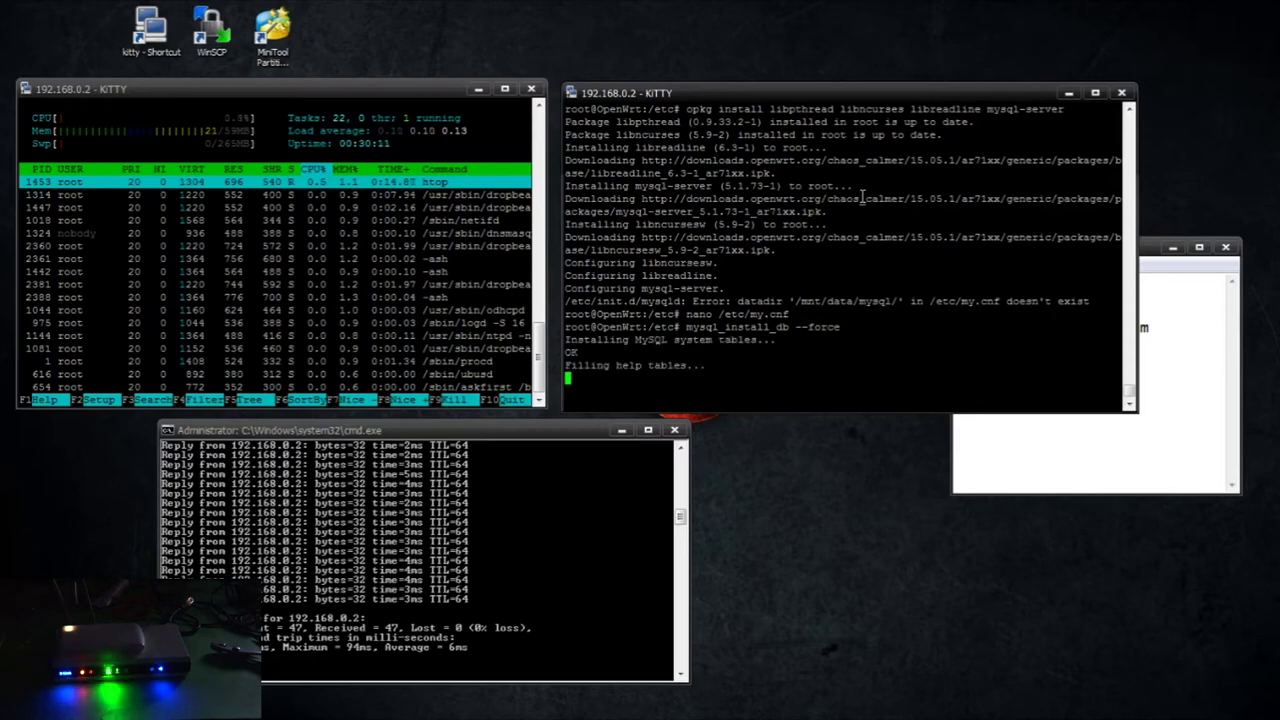
Start mysqld and set the MySQL root password with mysqladmin
{"action": "type", "text": "/et"}
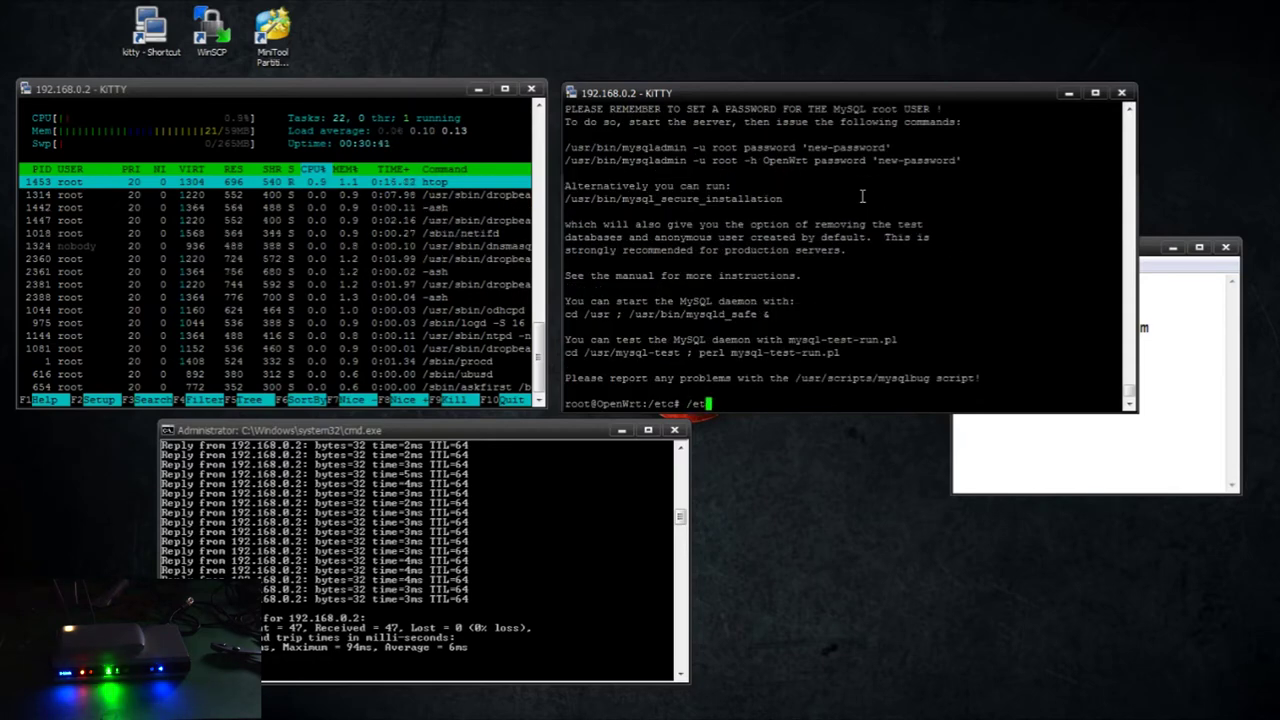
{"action": "type", "text": "c/init.d/mysqld sta"}
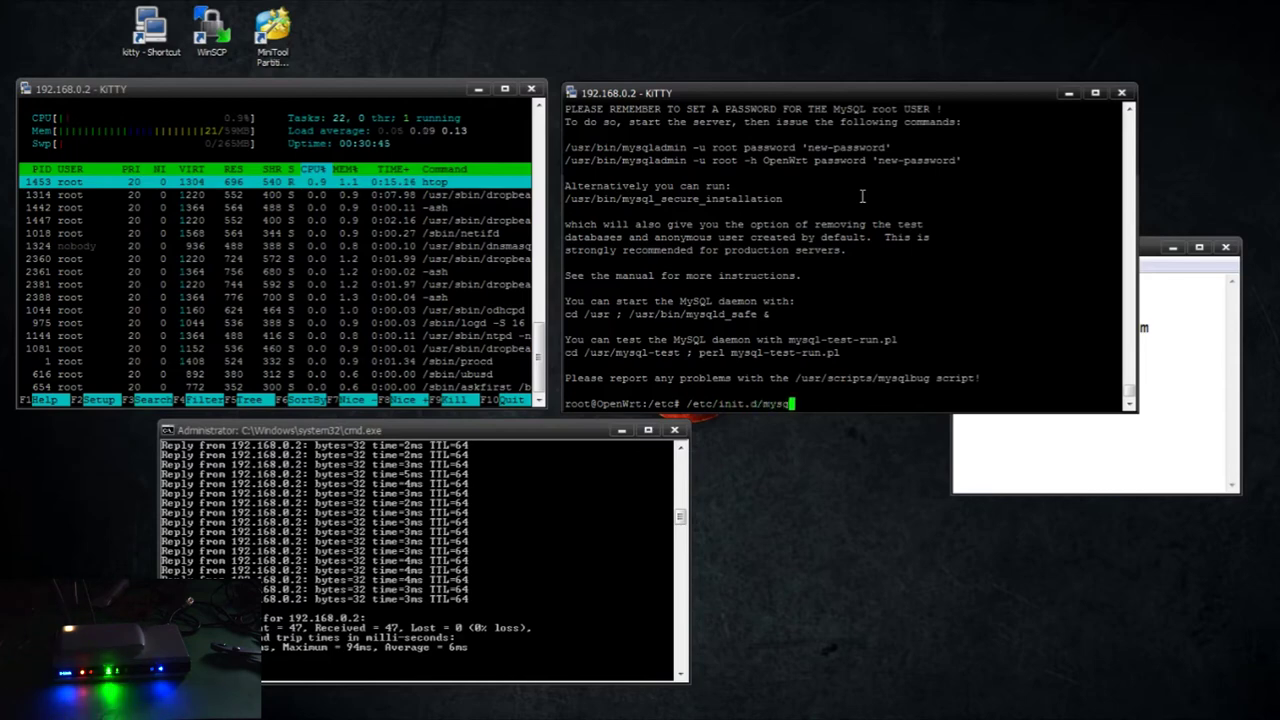
{"action": "type", "text": "rt"}
{"action": "key", "text": "Return"}
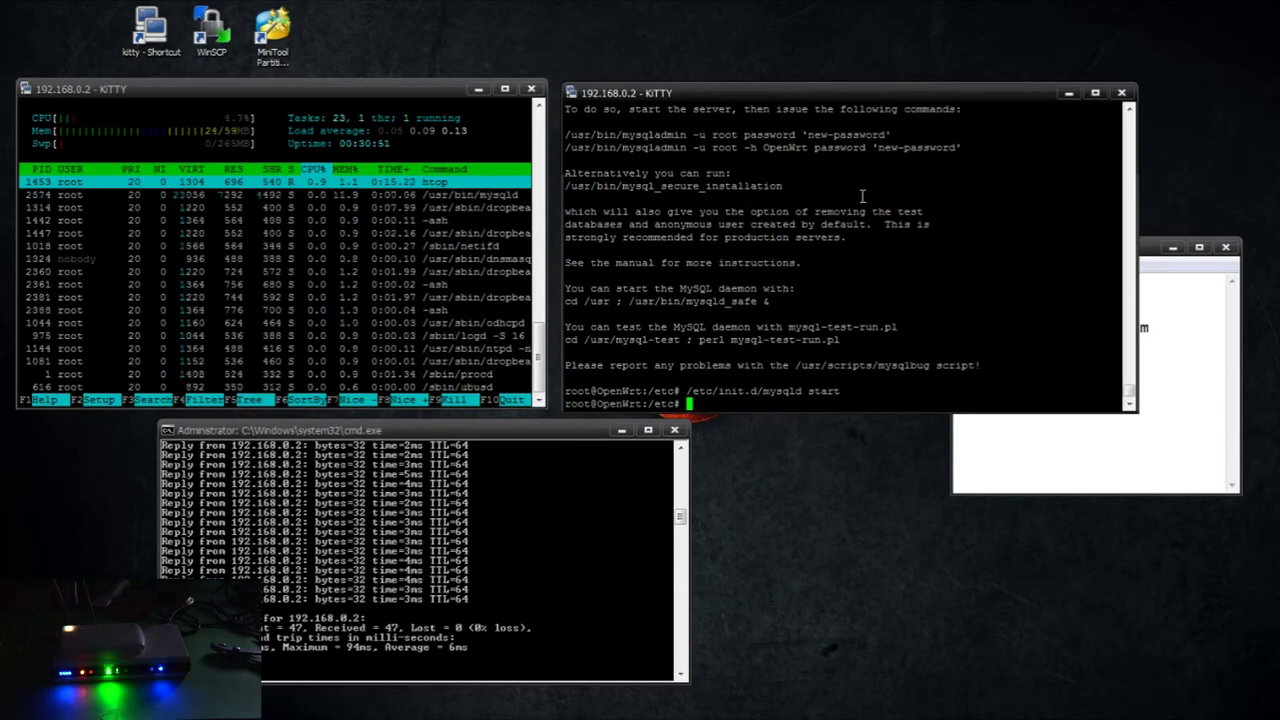
{"action": "type", "text": "/usr/bin/m"}
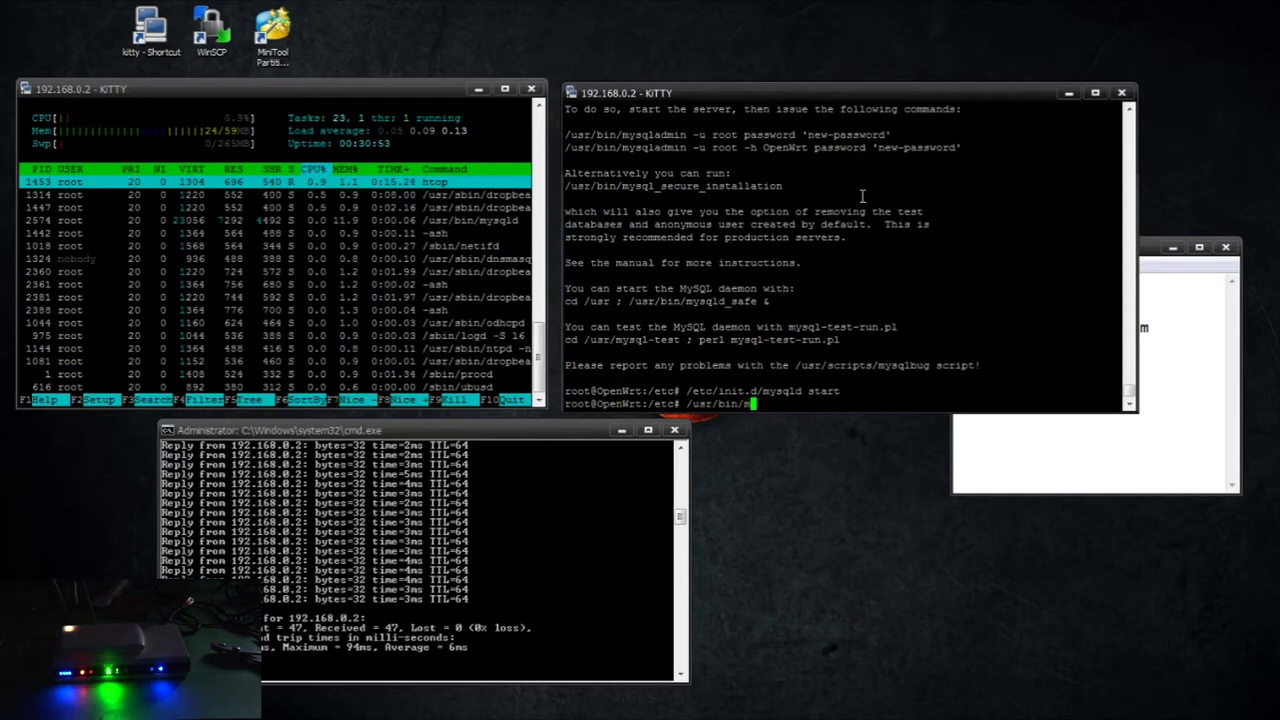
{"action": "type", "text": "ysqladmin -u root passwor"}
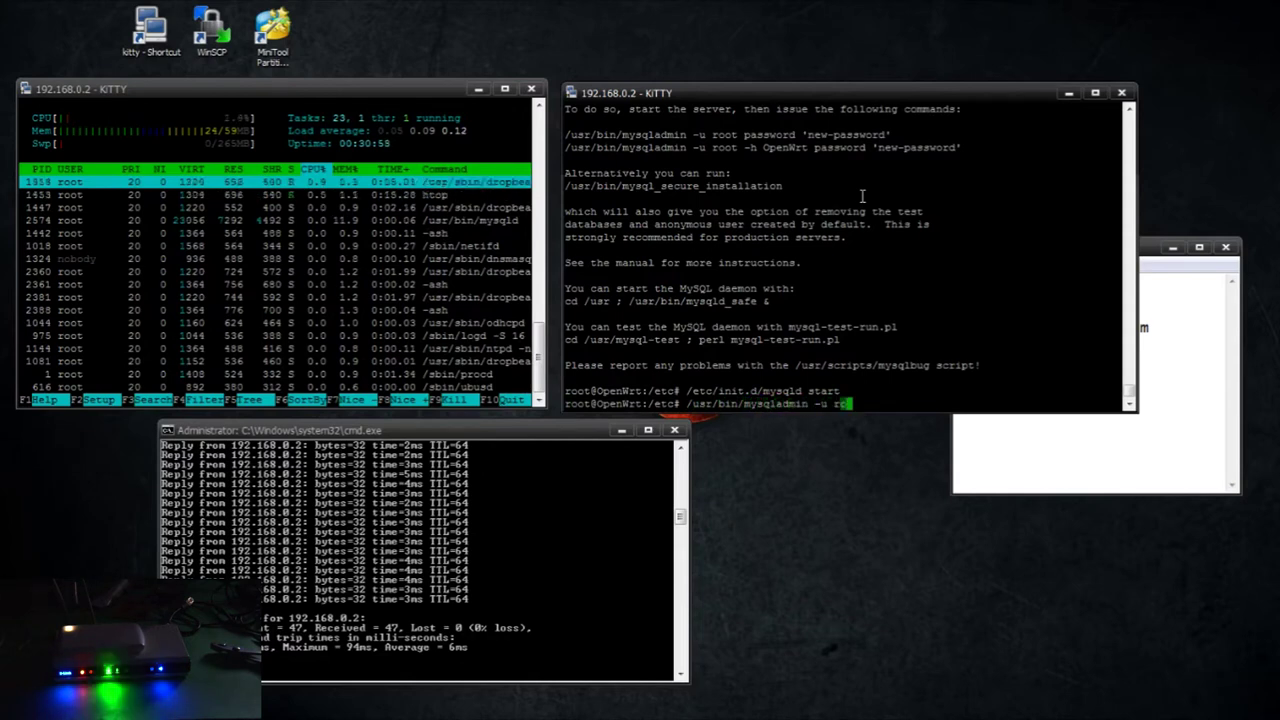
{"action": "type", "text": "d "}
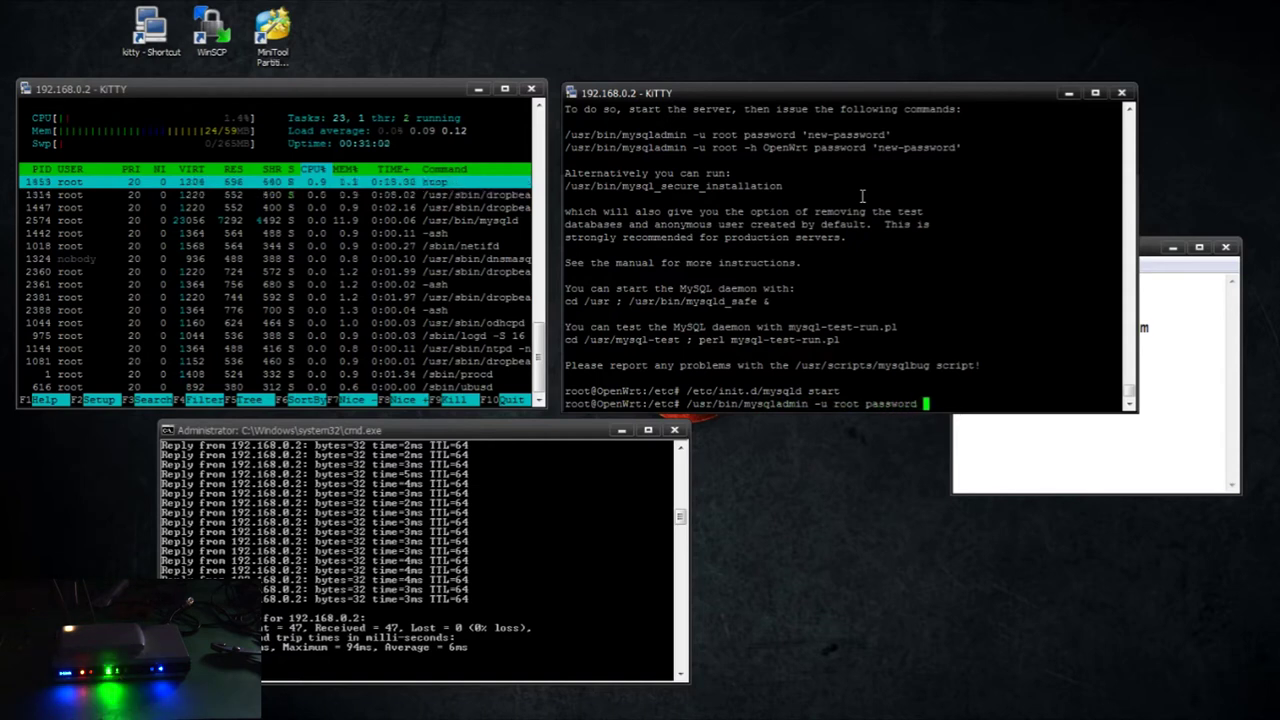
{"action": "type", "text": "root"}
{"action": "key", "text": "Return"}
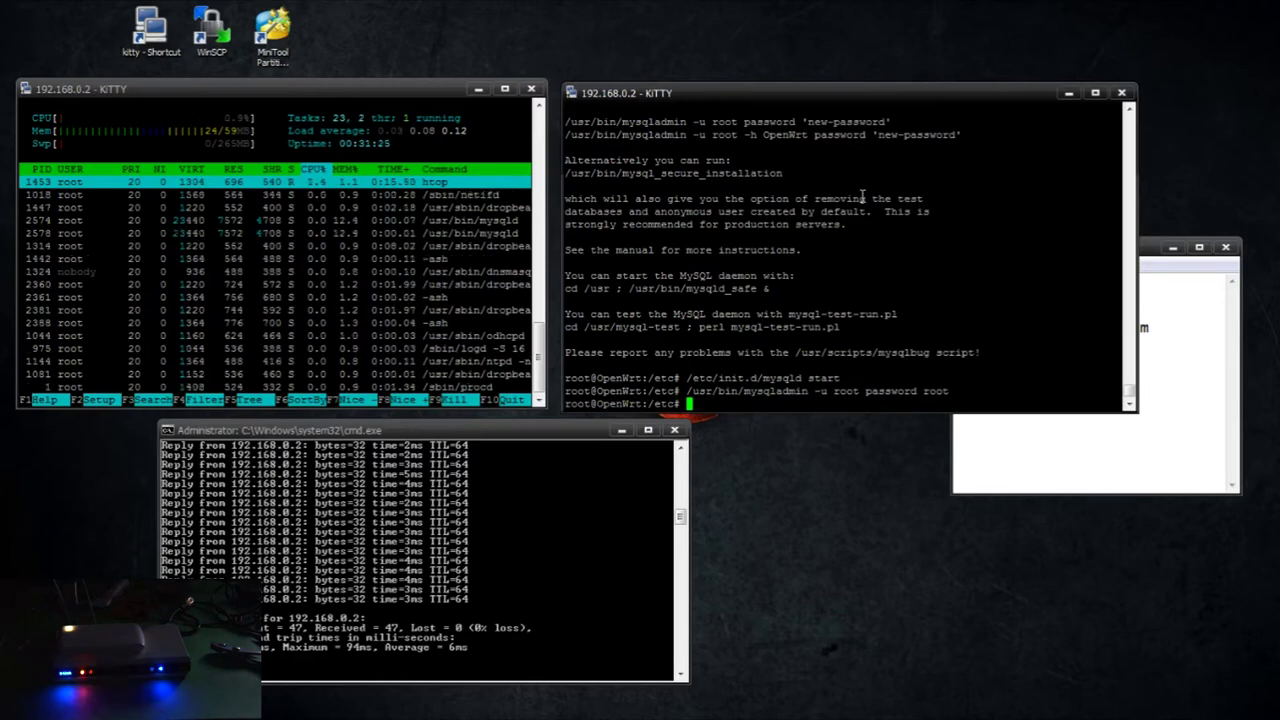
Go up to the root directory and open /etc/php.ini in nano
{"action": "type", "text": "cd .."}
{"action": "key", "text": "Return"}
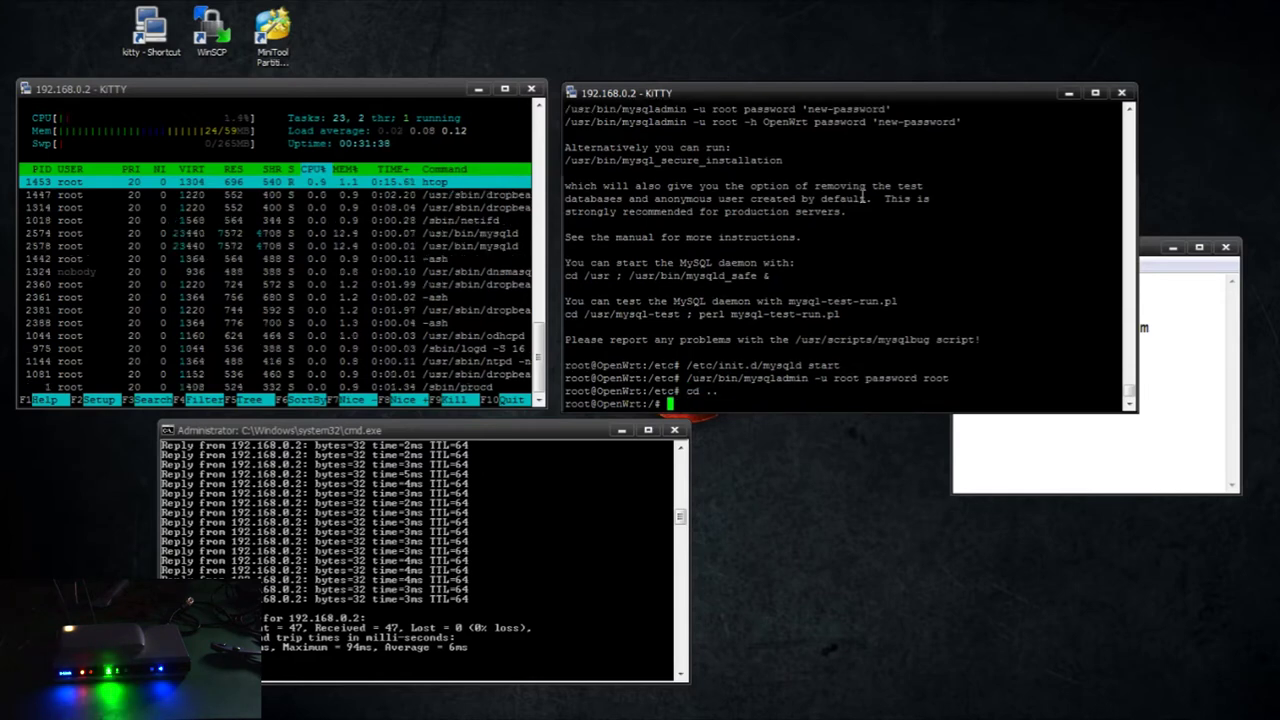
{"action": "type", "text": "e"}
{"action": "key", "text": "BackSpace"}
{"action": "key", "text": "BackSpace"}
{"action": "type", "text": "m"}
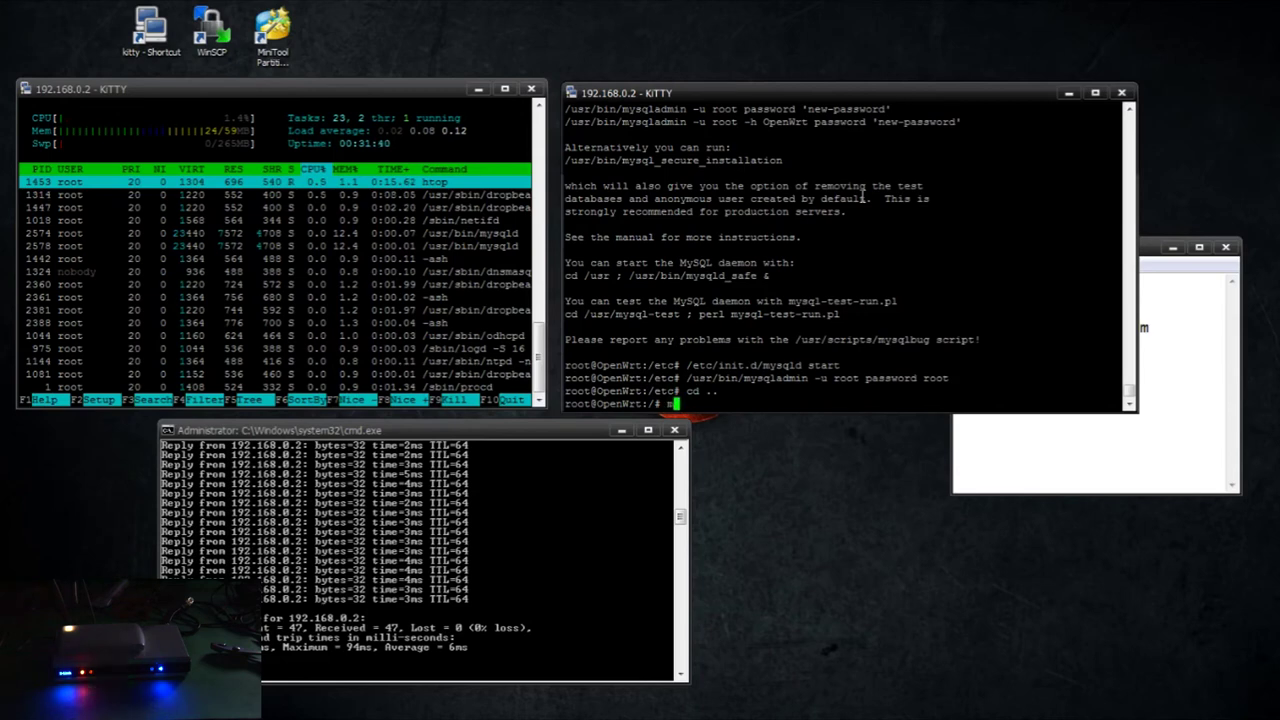
{"action": "type", "text": "ano /etc/php."}
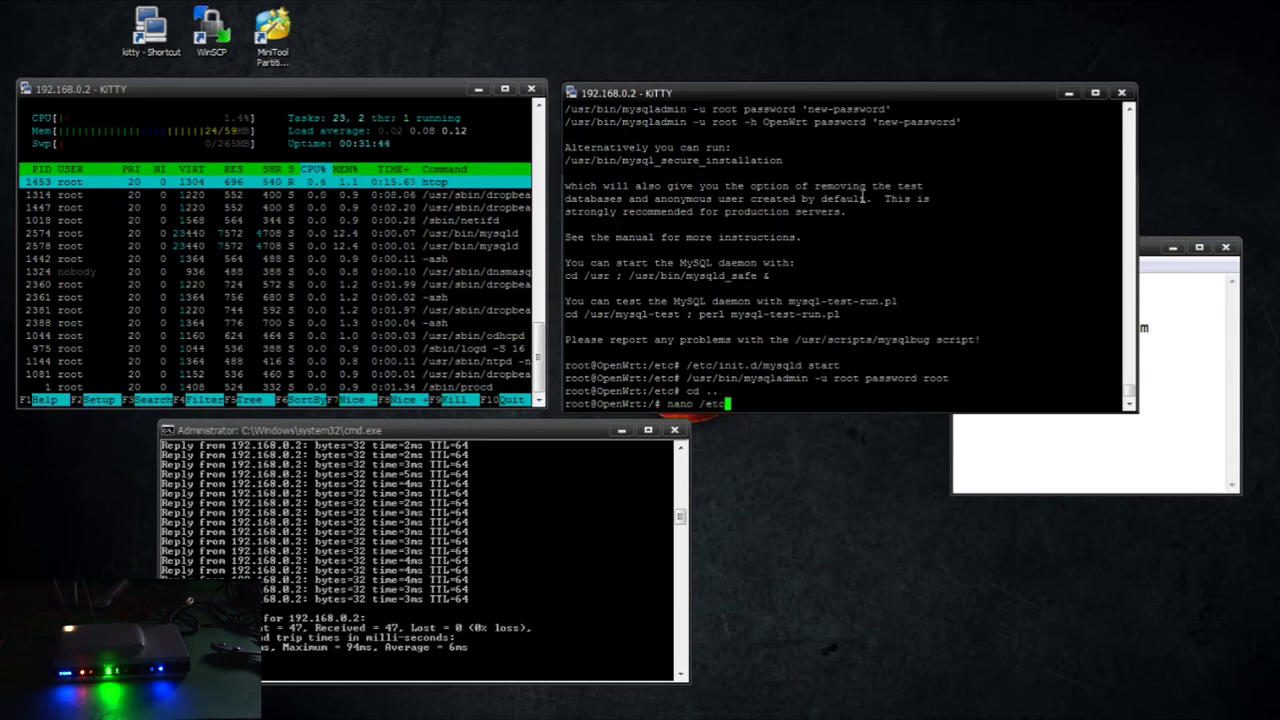
{"action": "key", "text": "BackSpace"}
{"action": "key", "text": "BackSpace"}
{"action": "type", "text": "p.ini"}
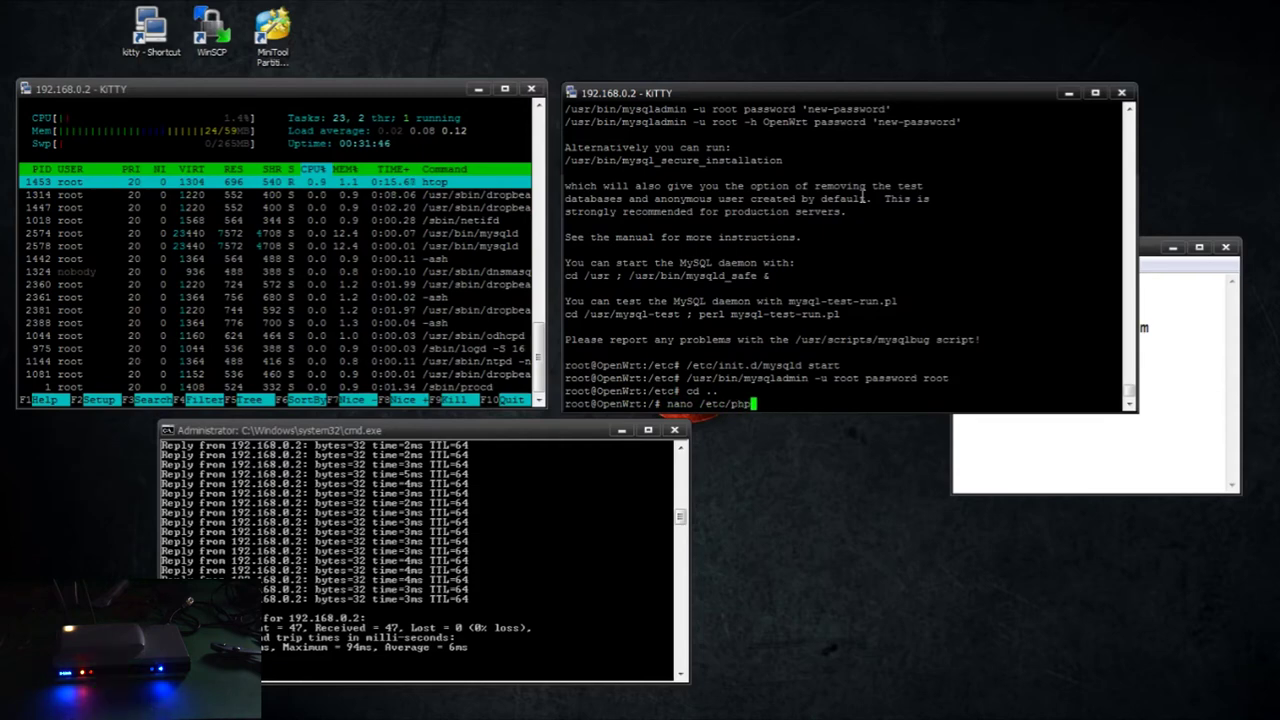
{"action": "key", "text": "Return"}
{"action": "key", "text": "Down"}
{"action": "key", "text": "Down"}
{"action": "key", "text": "Down"}
{"action": "key", "text": "Down"}
{"action": "key", "text": "Down"}
{"action": "key", "text": "Down"}
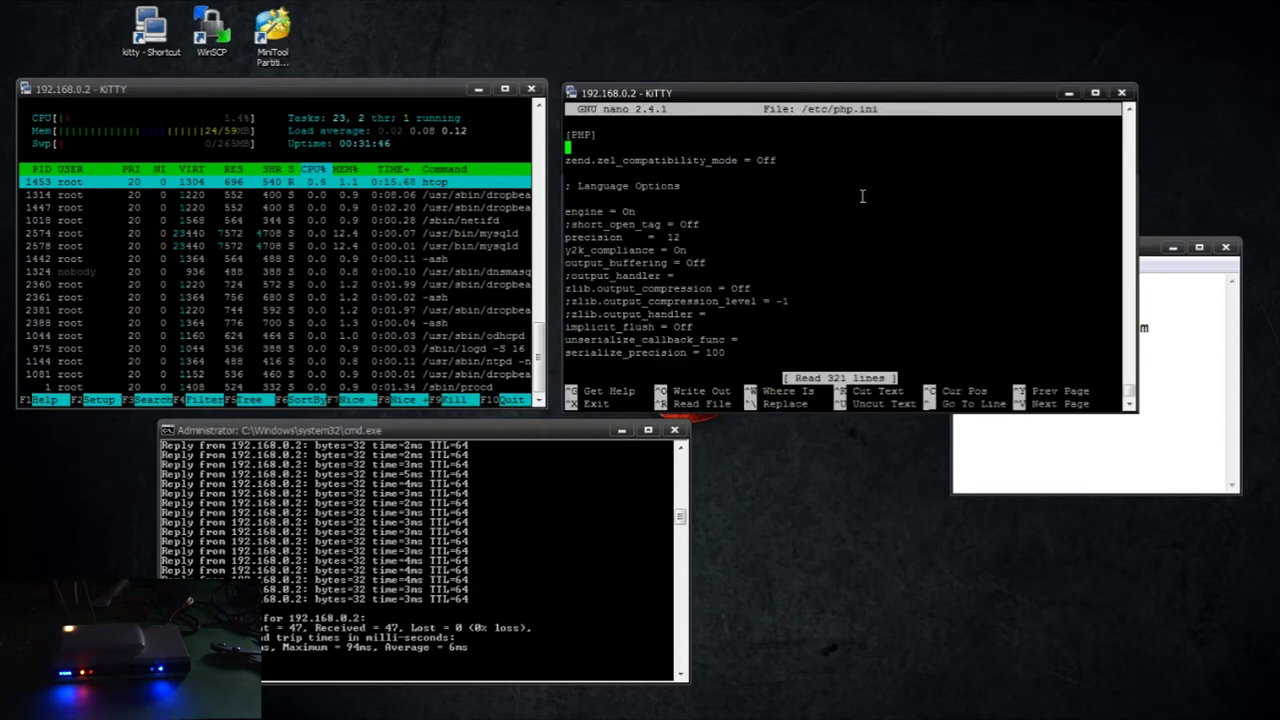
{"action": "key", "text": "Down"}
{"action": "key", "text": "Down"}
{"action": "key", "text": "Down"}
{"action": "key", "text": "Down"}
{"action": "key", "text": "Down"}
{"action": "key", "text": "Down"}
{"action": "key", "text": "Down"}
{"action": "key", "text": "Down"}
{"action": "key", "text": "Down"}
{"action": "key", "text": "Down"}
{"action": "key", "text": "Down"}
{"action": "key", "text": "Down"}
{"action": "key", "text": "Down"}
{"action": "key", "text": "Down"}
{"action": "key", "text": "Down"}
{"action": "key", "text": "Down"}
{"action": "key", "text": "Down"}
{"action": "key", "text": "Down"}
{"action": "key", "text": "Down"}
{"action": "key", "text": "Down"}
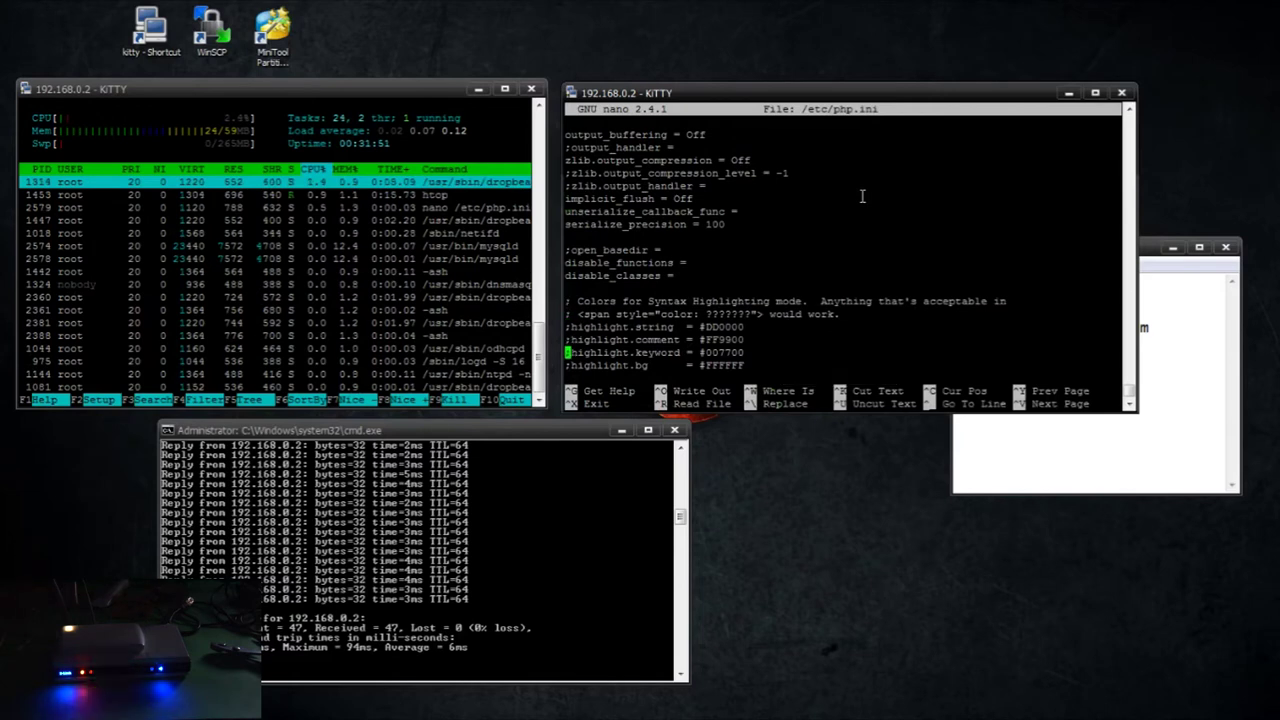
{"action": "key", "text": "Down"}
{"action": "key", "text": "Down"}
{"action": "key", "text": "Down"}
{"action": "key", "text": "Down"}
{"action": "key", "text": "Down"}
{"action": "key", "text": "Down"}
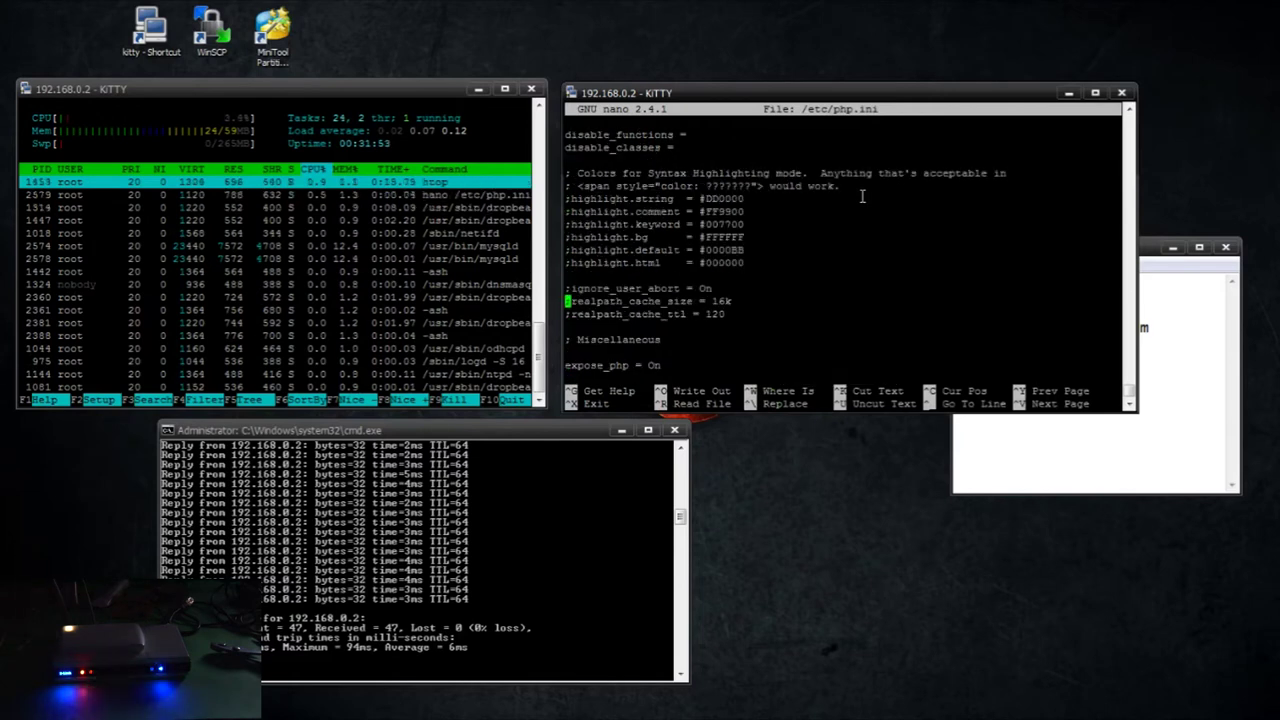
Find date.timezone and remove its leading ';' comment mark
{"action": "key", "text": "ctrl+w"}
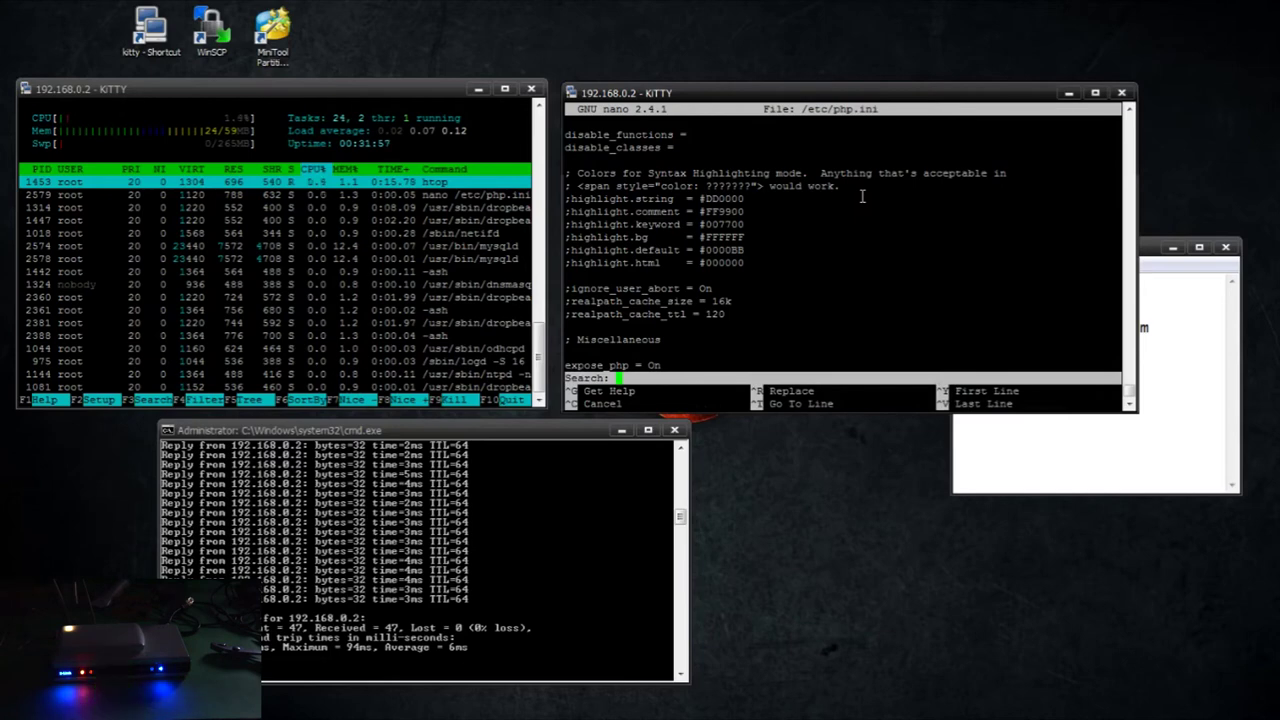
{"action": "type", "text": "date.timezone"}
{"action": "key", "text": "Return"}
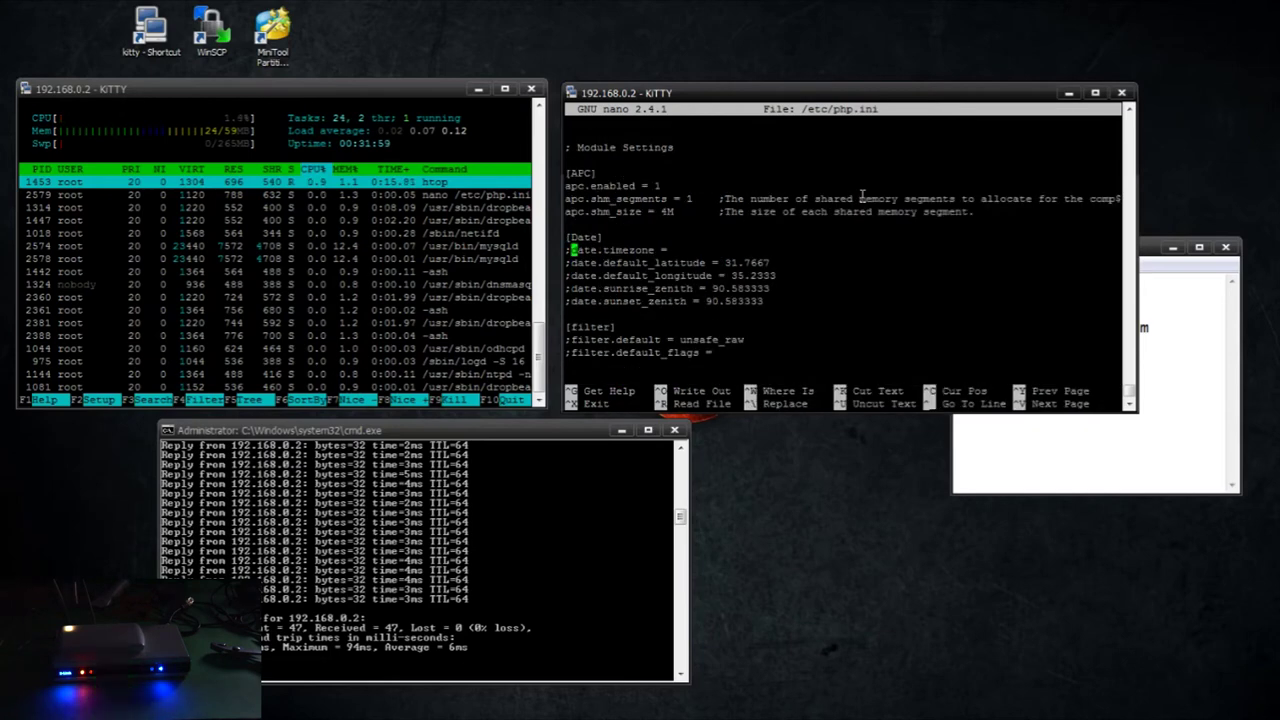
{"action": "key", "text": "Delete"}
{"action": "key", "text": "Right"}
{"action": "key", "text": "Right"}
{"action": "key", "text": "Right"}
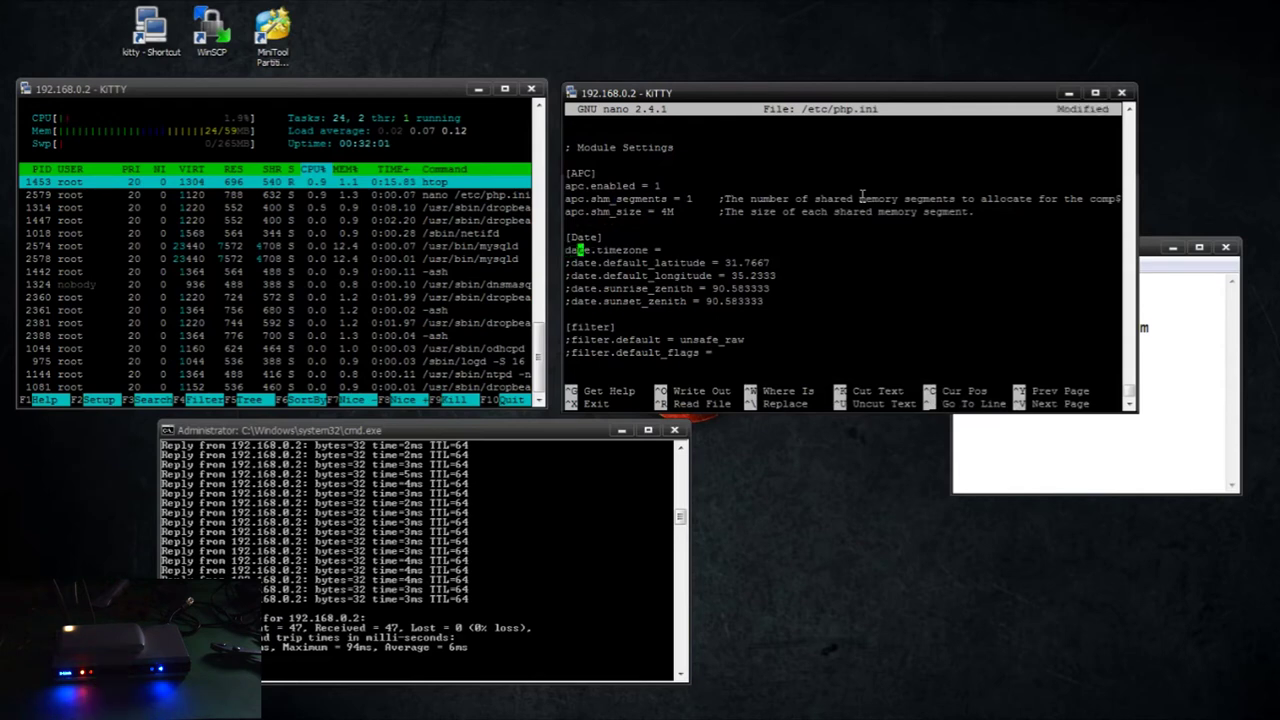
{"action": "key", "text": "Right"}
{"action": "key", "text": "Right"}
{"action": "key", "text": "Right"}
{"action": "key", "text": "Right"}
{"action": "key", "text": "Right"}
{"action": "key", "text": "Right"}
{"action": "key", "text": "Right"}
{"action": "key", "text": "Right"}
{"action": "key", "text": "Right"}
{"action": "key", "text": "Right"}
{"action": "key", "text": "Right"}
{"action": "key", "text": "Right"}
{"action": "key", "text": "Right"}
{"action": "key", "text": "Left"}
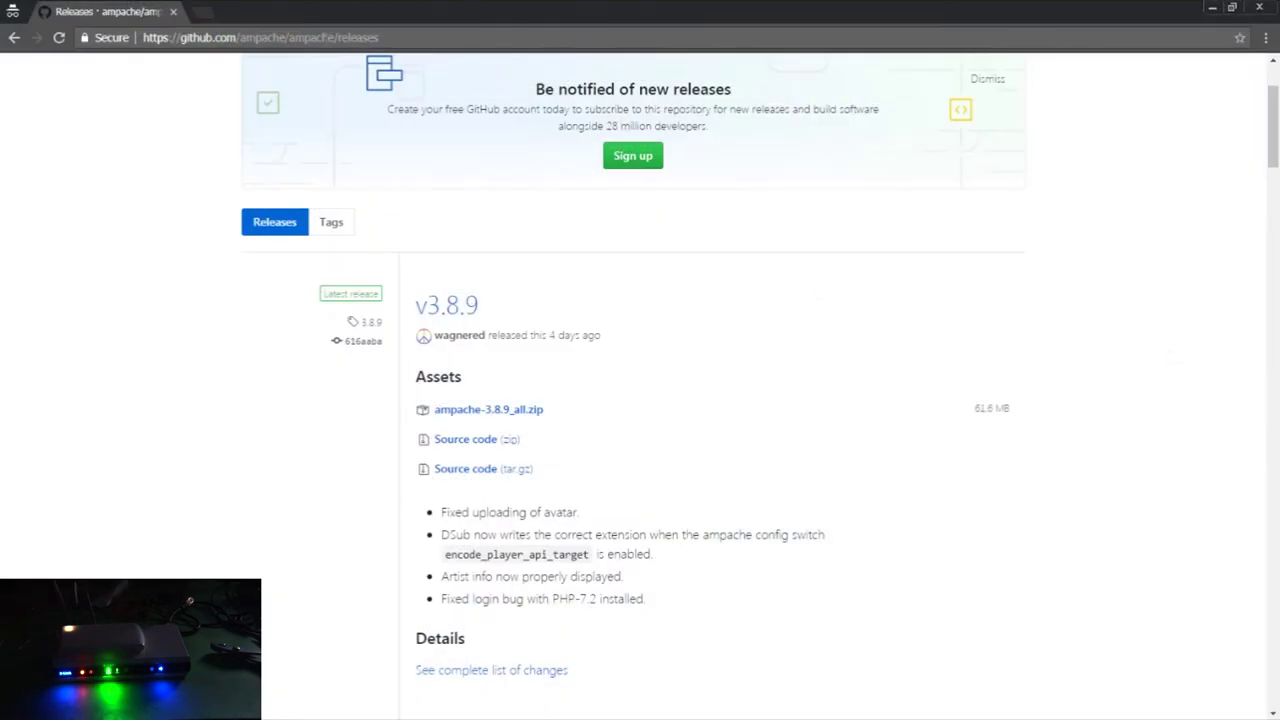
Search 'php timezone', view php.net's America timezone list, then close Chrome
{"action": "left_click", "coordinate": [326, 40]}
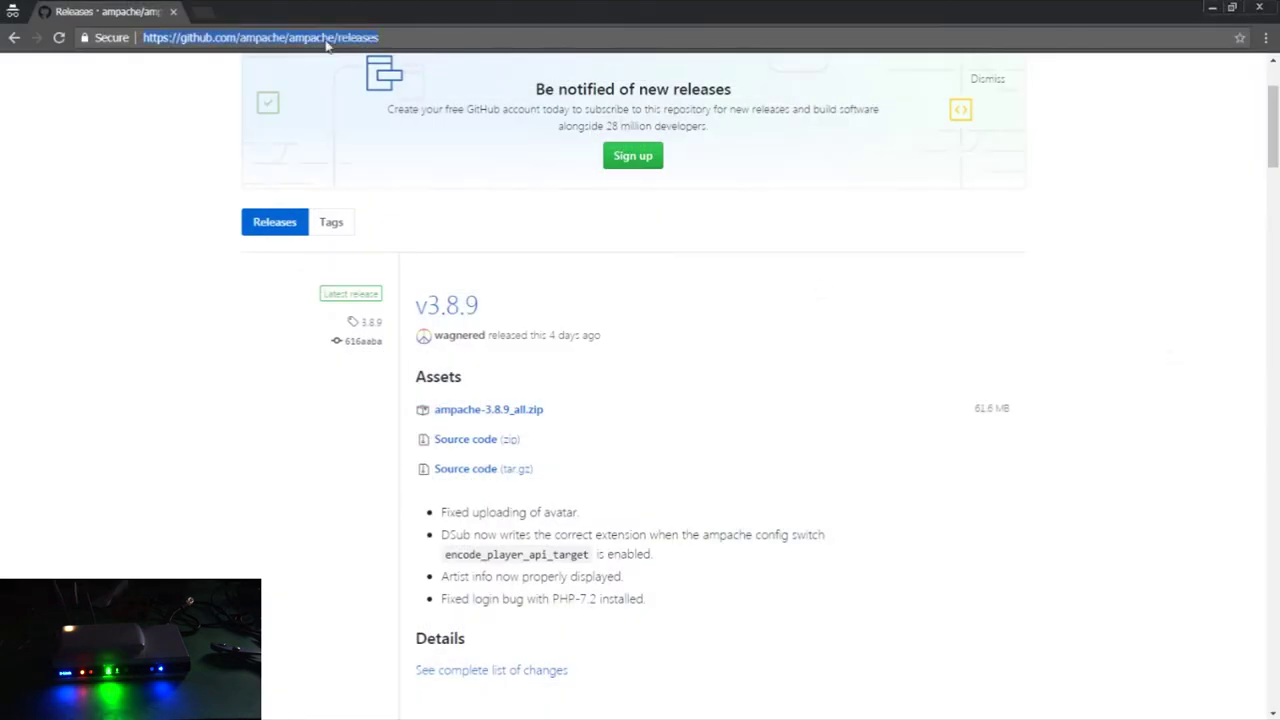
{"action": "type", "text": "php timezone"}
{"action": "key", "text": "Return"}
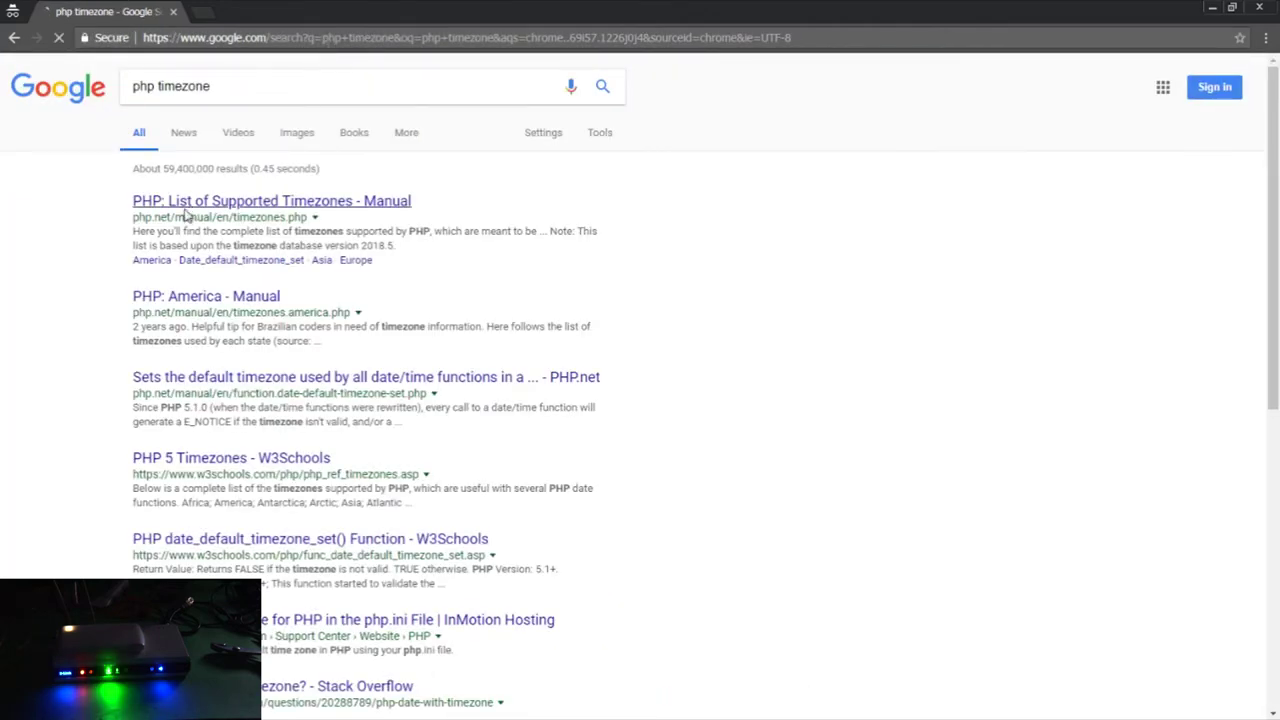
{"action": "left_click", "coordinate": [187, 211]}
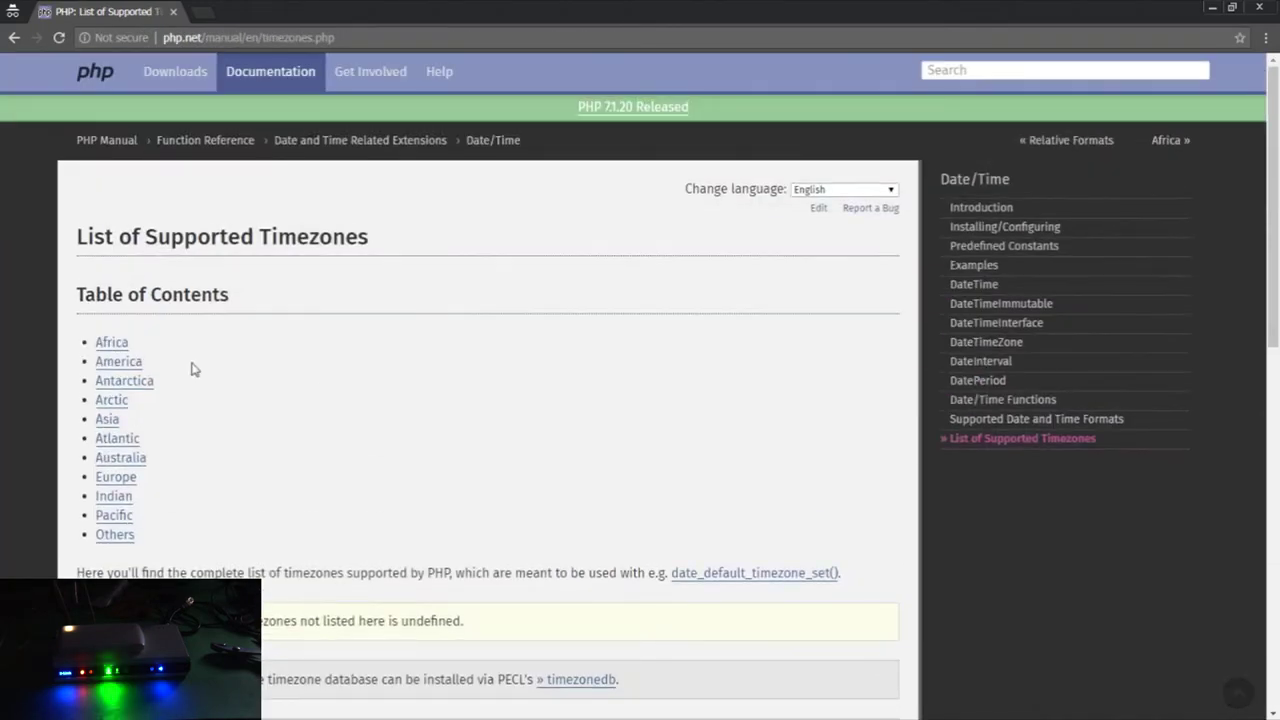
{"action": "left_click", "coordinate": [112, 362]}
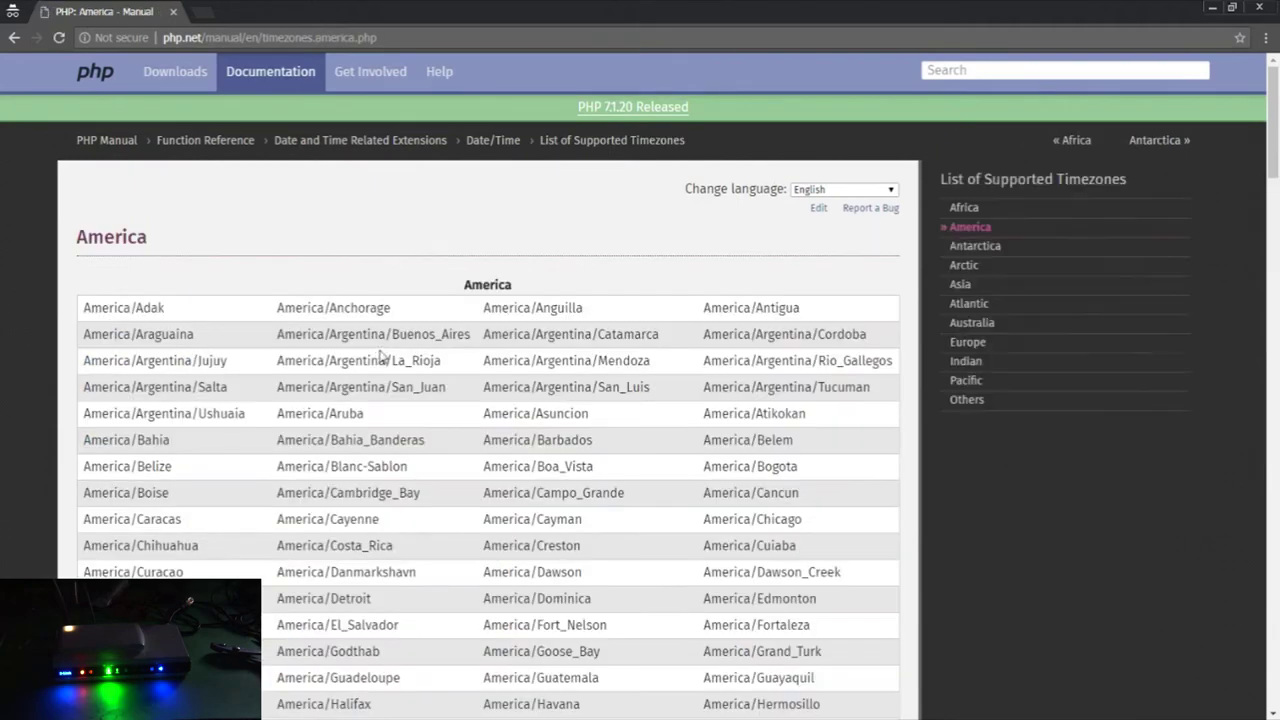
{"action": "left_click", "coordinate": [196, 38]}
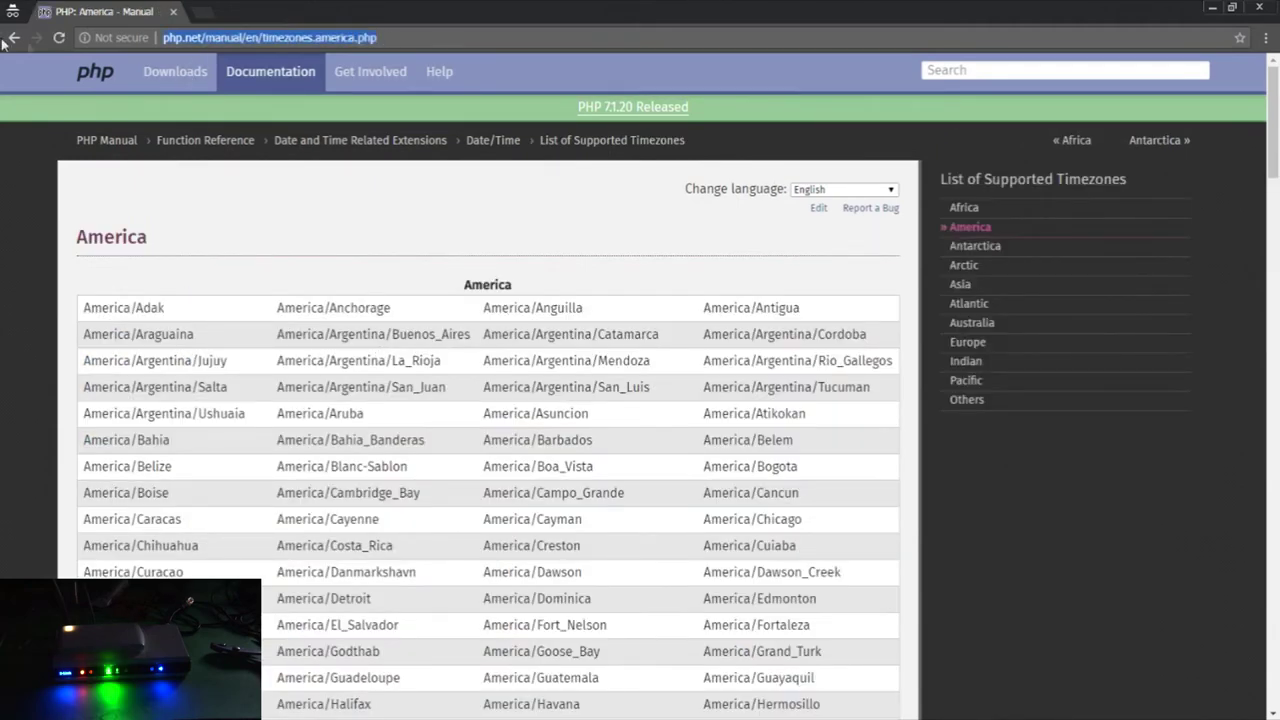
{"action": "scroll", "coordinate": [296, 410], "scroll_direction": "down", "scroll_amount": 3}
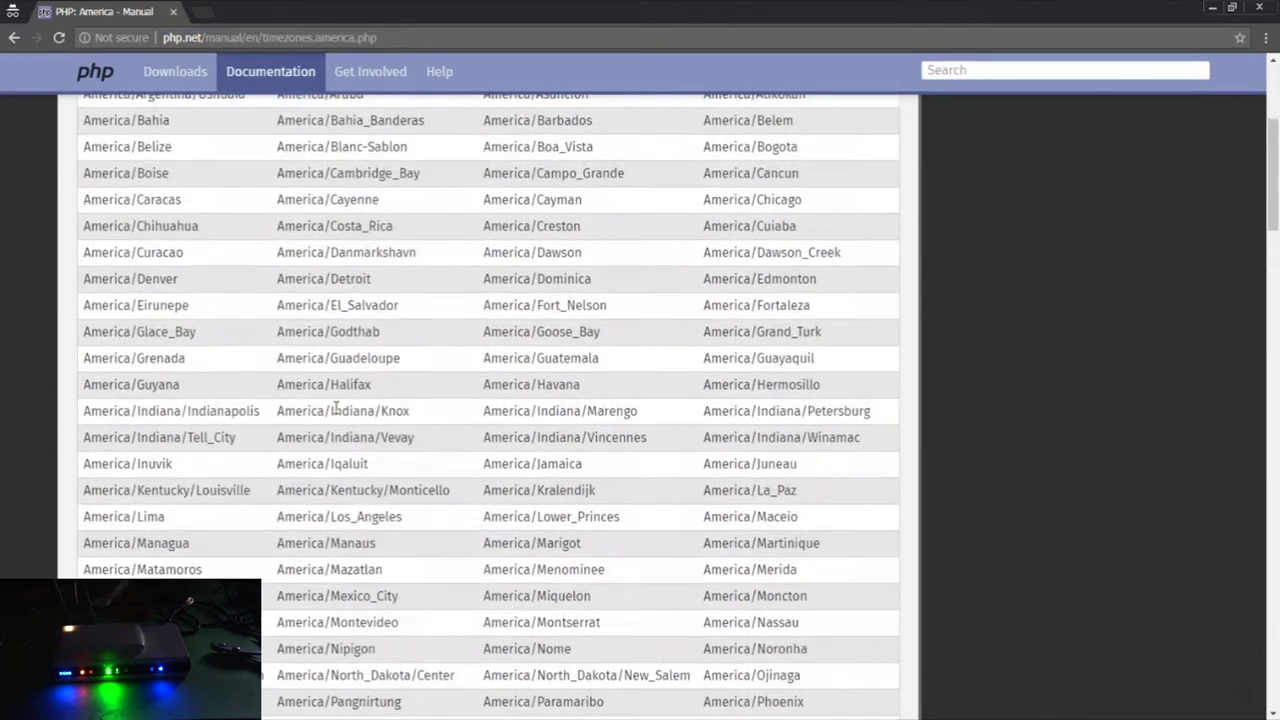
{"action": "left_click", "coordinate": [173, 13]}
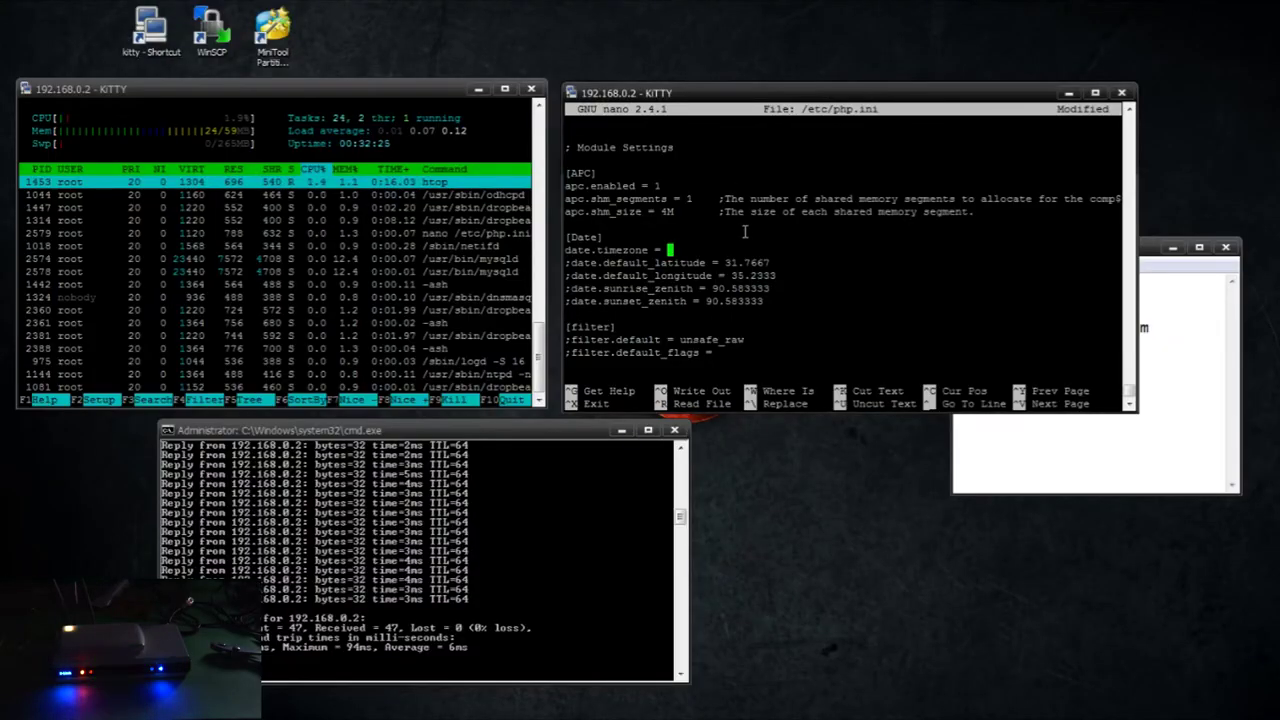
Enter "US/Eastern" as the date.timezone value, write php.ini and exit nano
{"action": "type", "text": "\"US/Eastern\""}
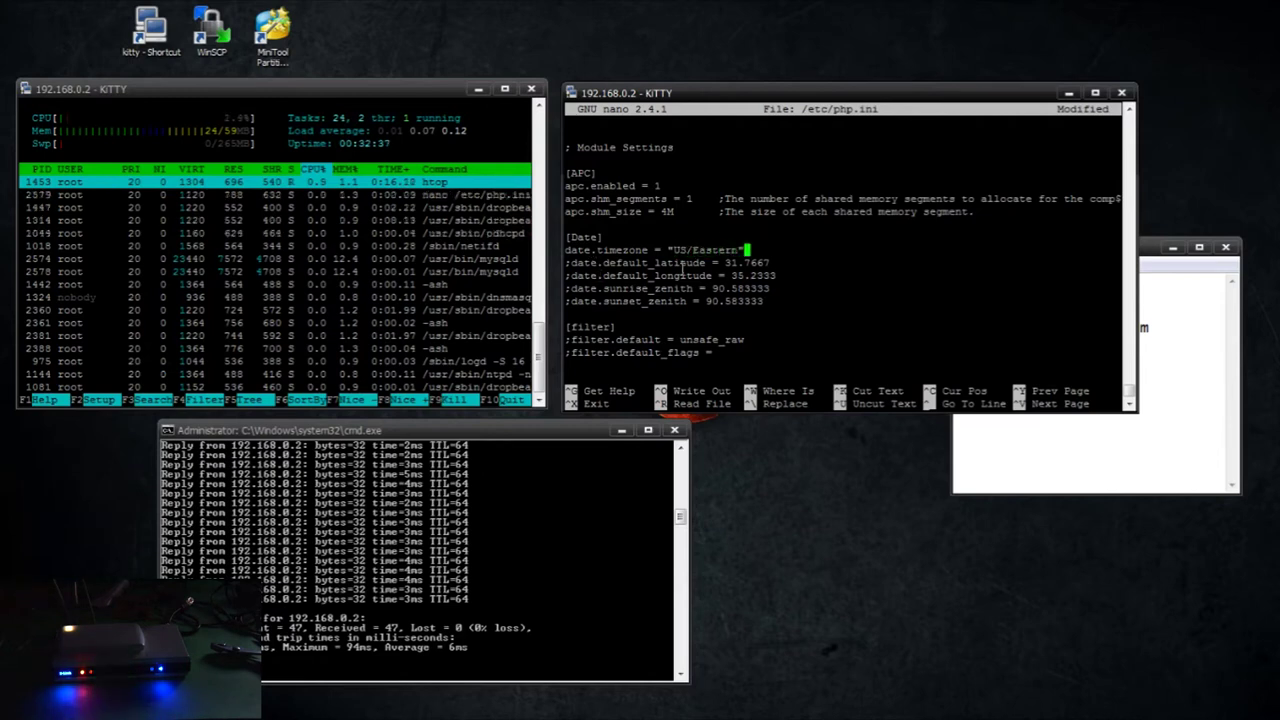
{"action": "key", "text": "Down"}
{"action": "key", "text": "Down"}
{"action": "key", "text": "Down"}
{"action": "key", "text": "Down"}
{"action": "key", "text": "Down"}
{"action": "key", "text": "Up"}
{"action": "key", "text": "Up"}
{"action": "key", "text": "Up"}
{"action": "key", "text": "ctrl+o"}
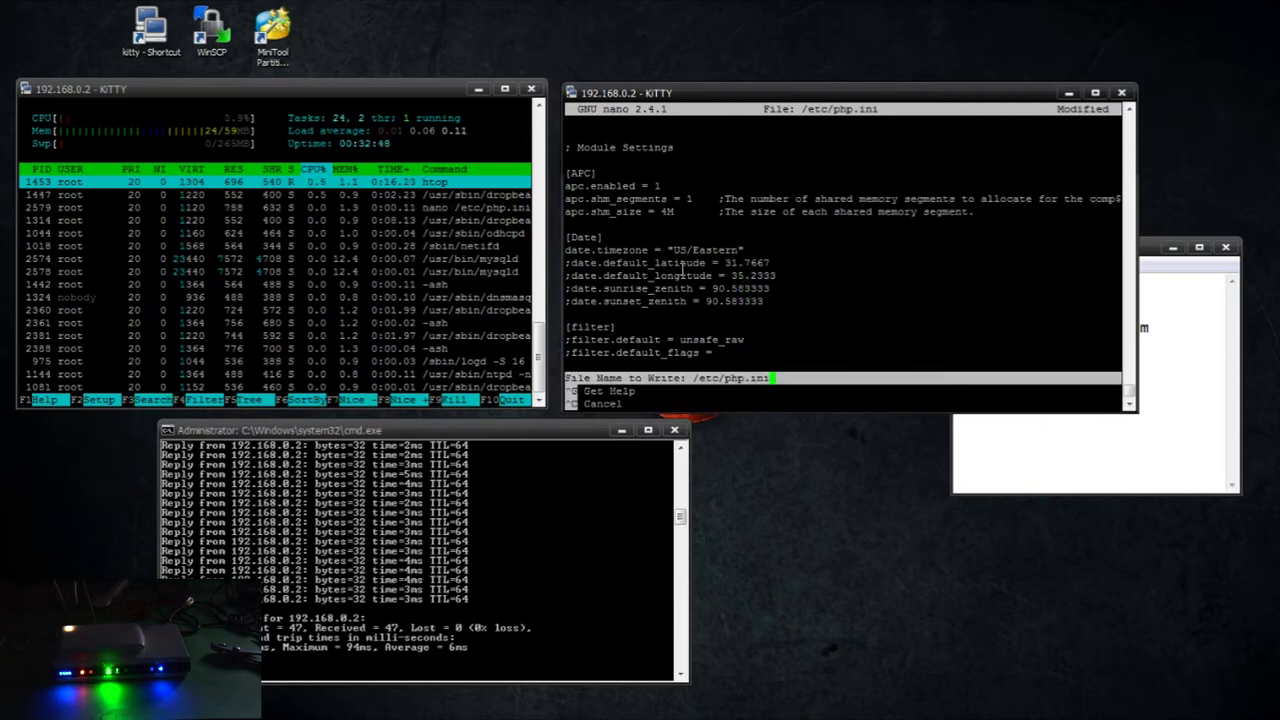
{"action": "key", "text": "Return"}
{"action": "key", "text": "ctrl+x"}
Create a Data folder and open /etc/rc.local in nano
{"action": "type", "text": "m"}
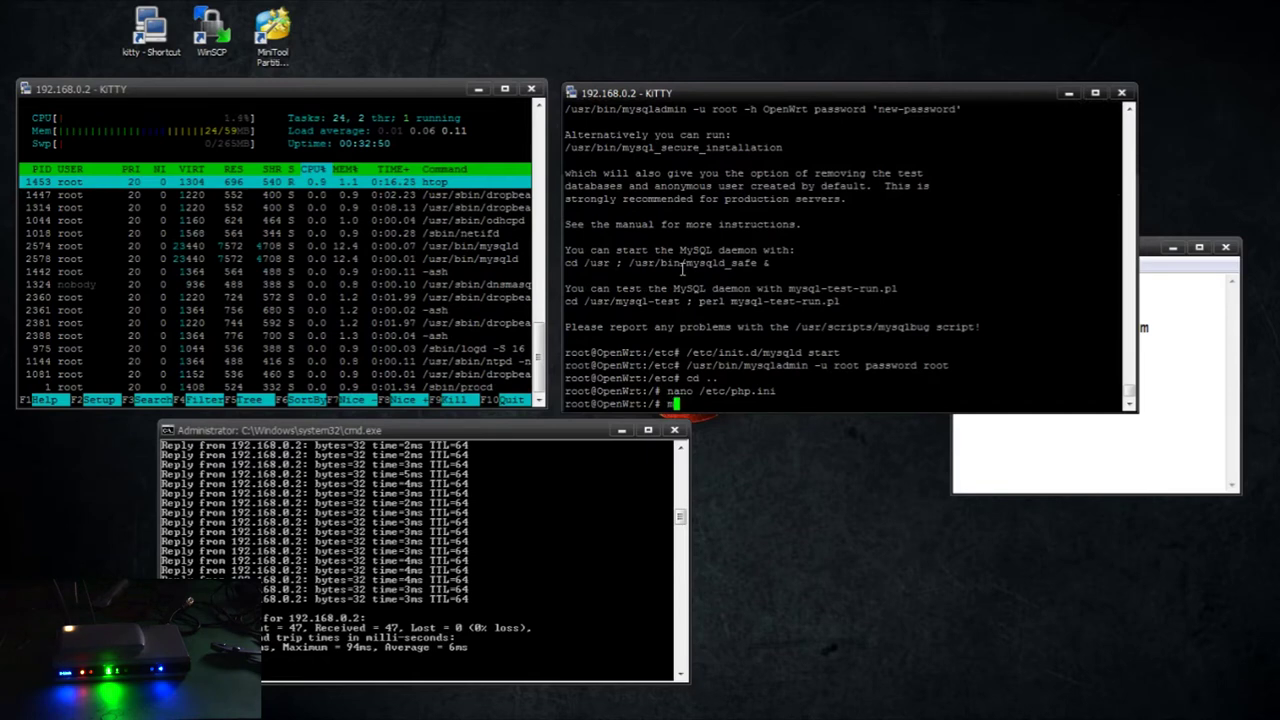
{"action": "type", "text": "kdir Data"}
{"action": "key", "text": "Return"}
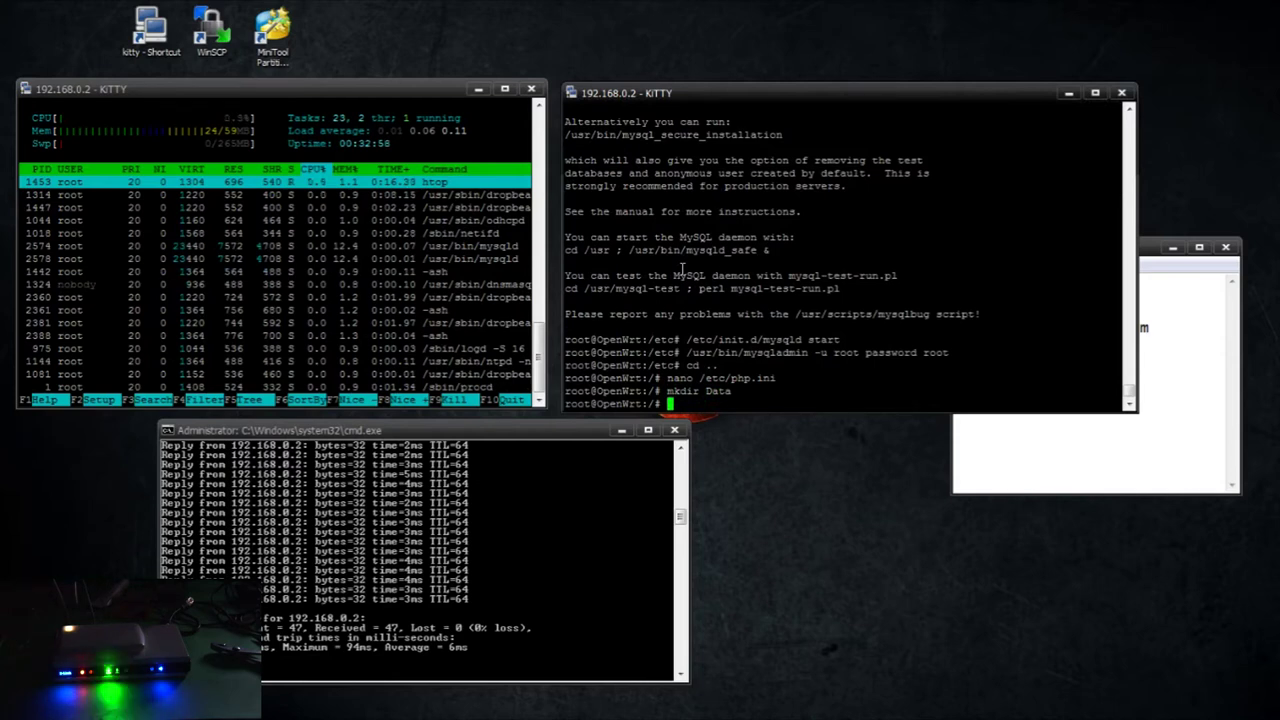
{"action": "type", "text": "/"}
{"action": "key", "text": "BackSpace"}
{"action": "type", "text": "nano /etc/rc.local"}
{"action": "key", "text": "Return"}
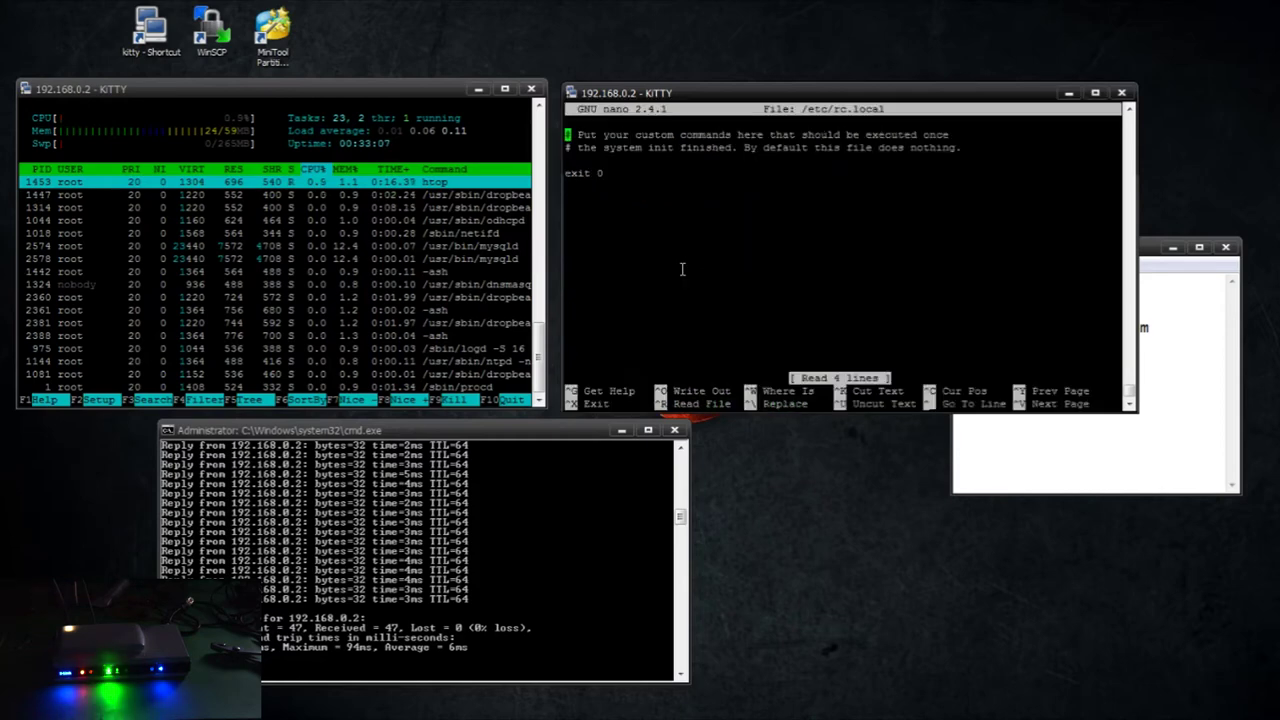
Add 'mount /dev/sda3 /Data' above exit 0 and save rc.local
{"action": "key", "text": "Down"}
{"action": "key", "text": "Down"}
{"action": "key", "text": "Return"}
{"action": "key", "text": "Return"}
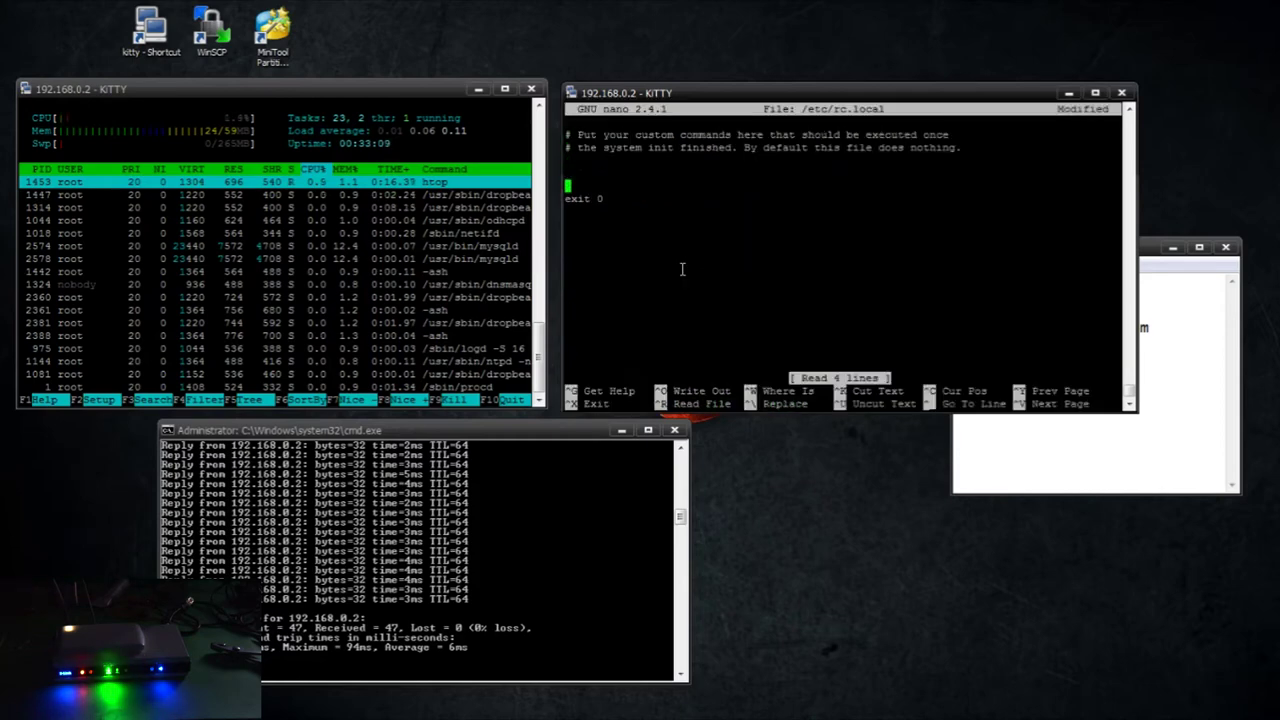
{"action": "key", "text": "Up"}
{"action": "key", "text": "Up"}
{"action": "key", "text": "Down"}
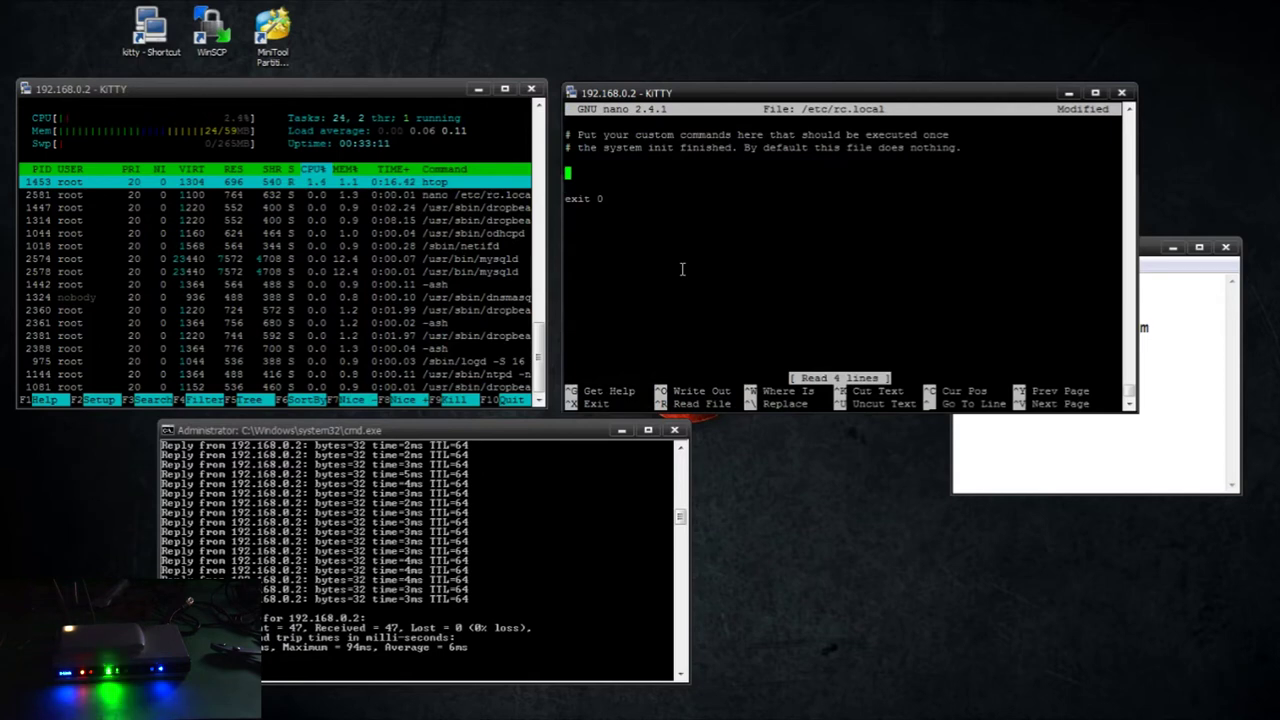
{"action": "type", "text": "mount /dev/dda3 mou"}
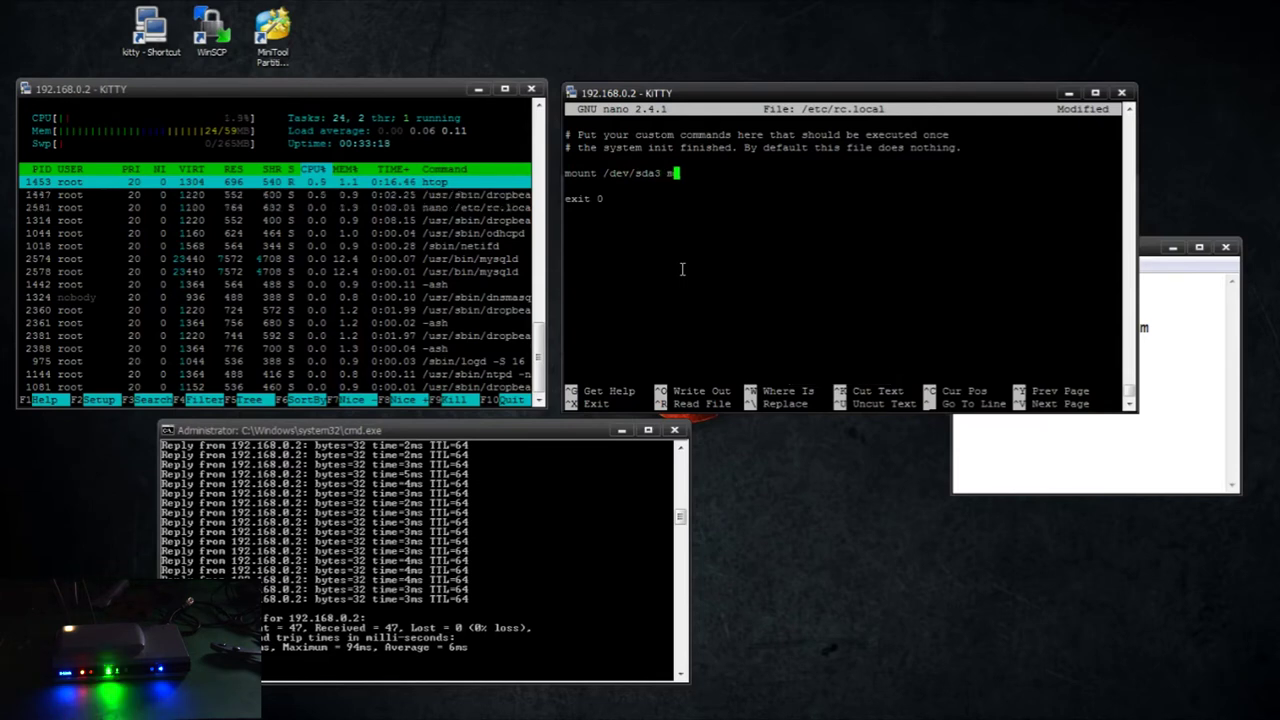
{"action": "key", "text": "BackSpace"}
{"action": "key", "text": "BackSpace"}
{"action": "key", "text": "BackSpace"}
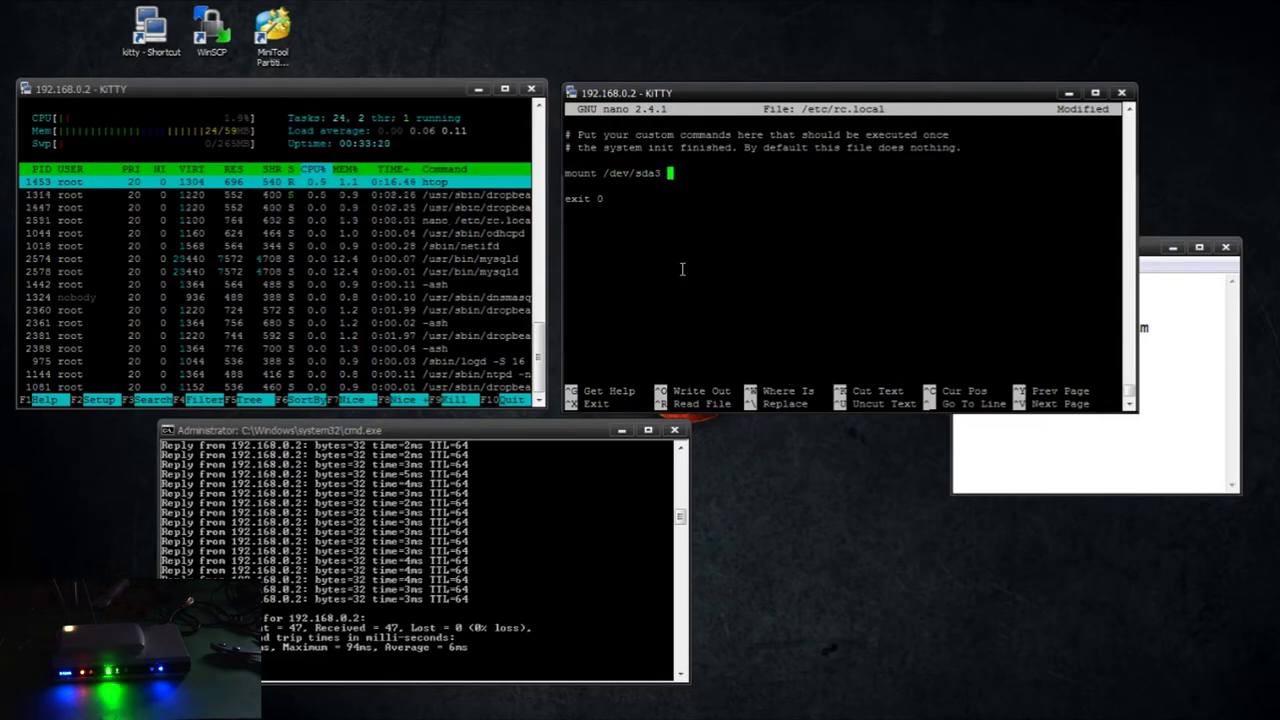
{"action": "type", "text": "/Data"}
{"action": "key", "text": "ctrl+x"}
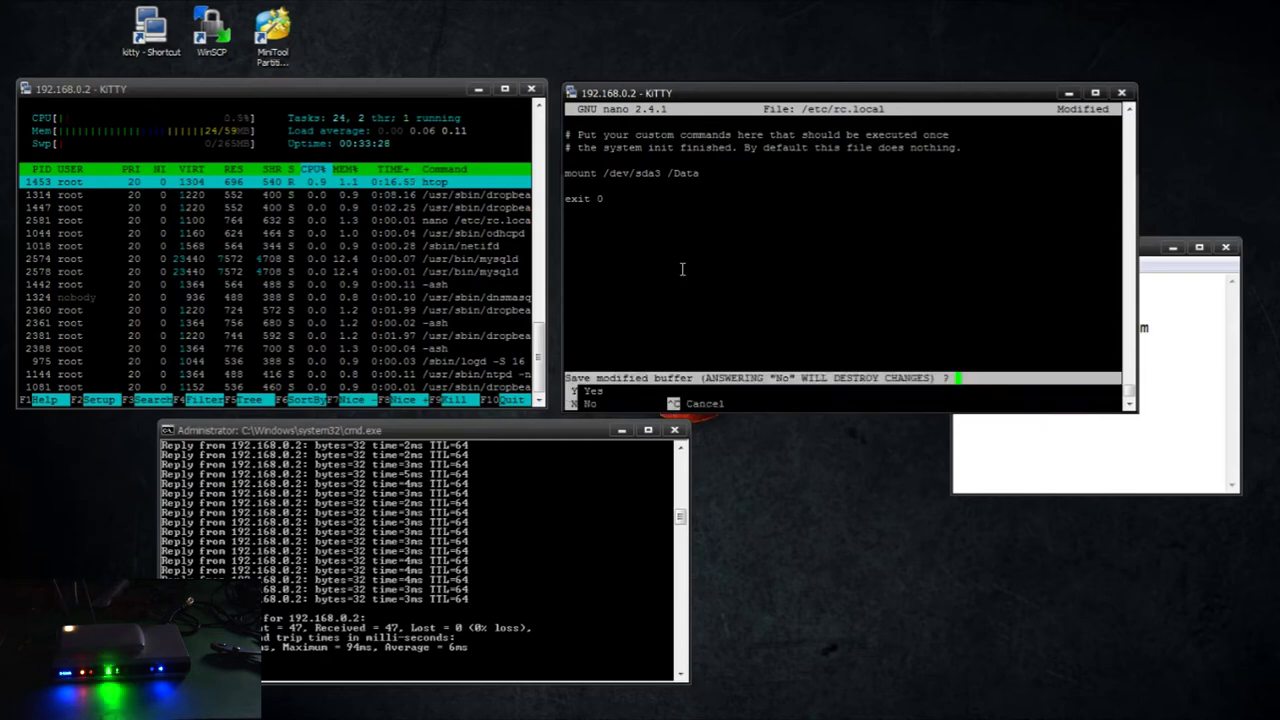
{"action": "key", "text": "y"}
{"action": "key", "text": "Return"}
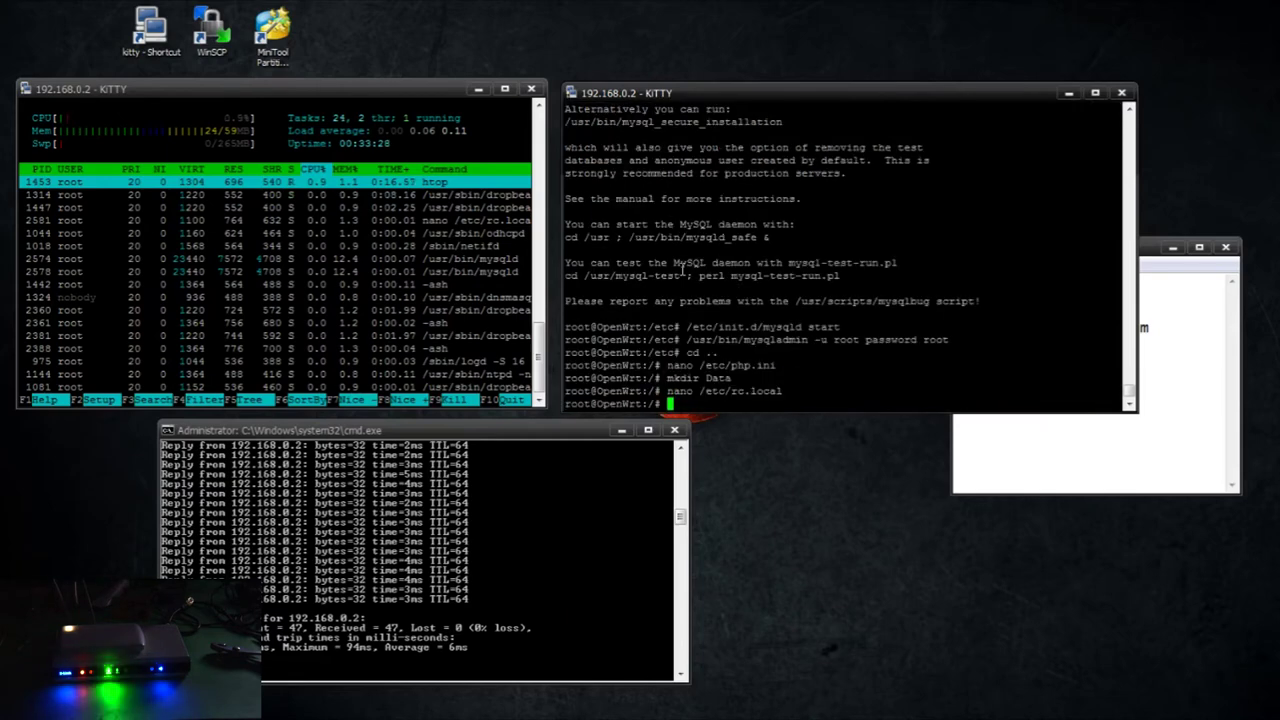
List the disk partitions with fdisk -l and the root directory, then reboot the router
{"action": "type", "text": "fdisk -l"}
{"action": "key", "text": "Return"}
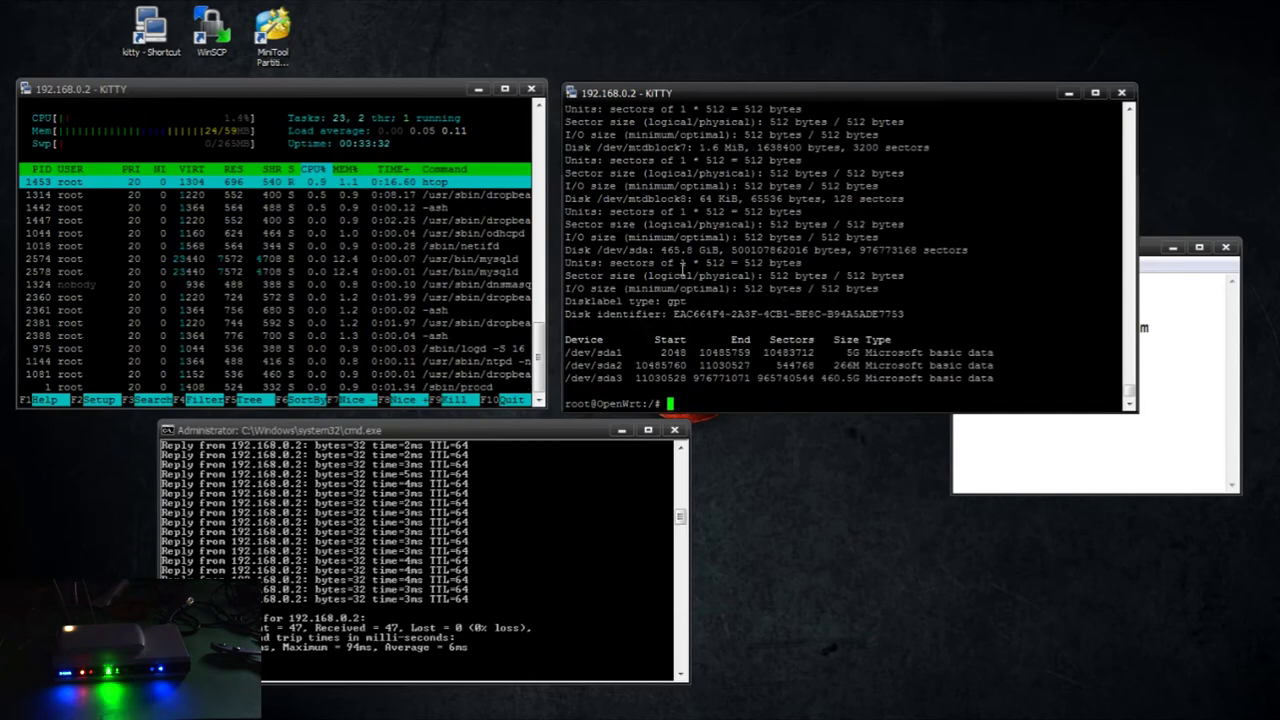
{"action": "type", "text": "ls"}
{"action": "key", "text": "Return"}
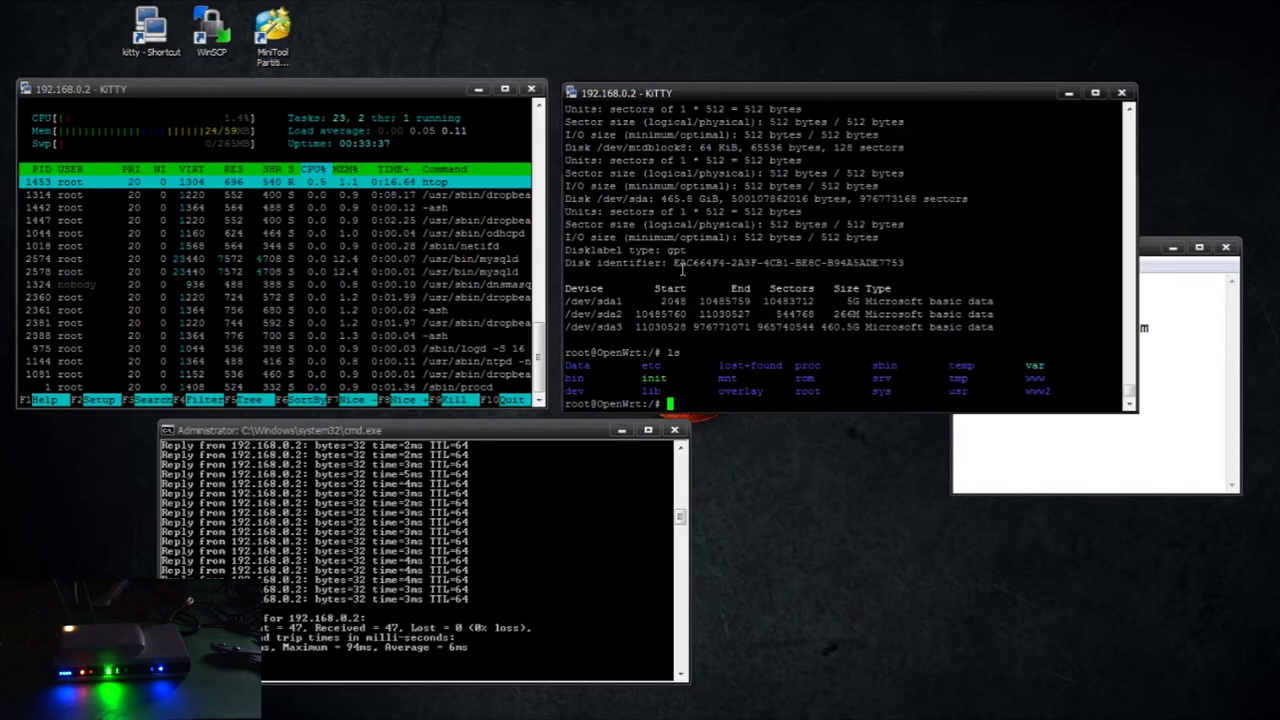
{"action": "type", "text": "reboot"}
{"action": "key", "text": "Return"}
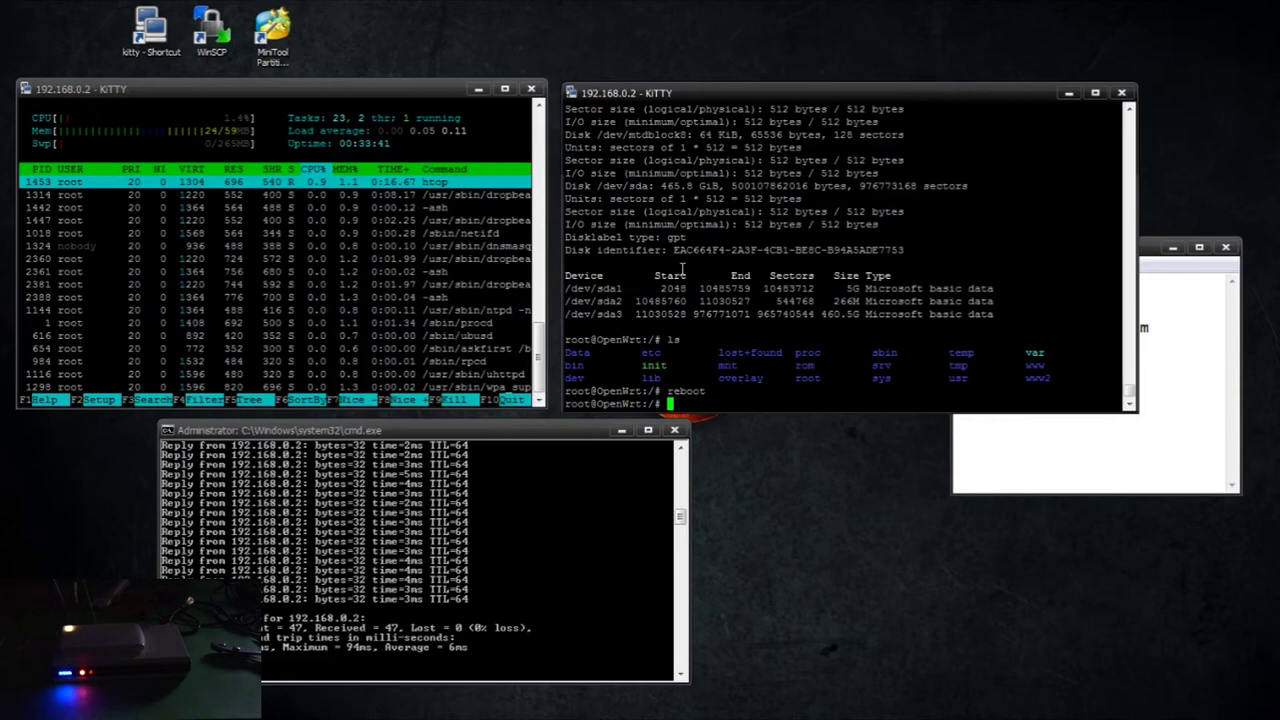
Open the Computer view, then check the reconnected router shell by listing the root directory
{"action": "key", "text": "super+e"}
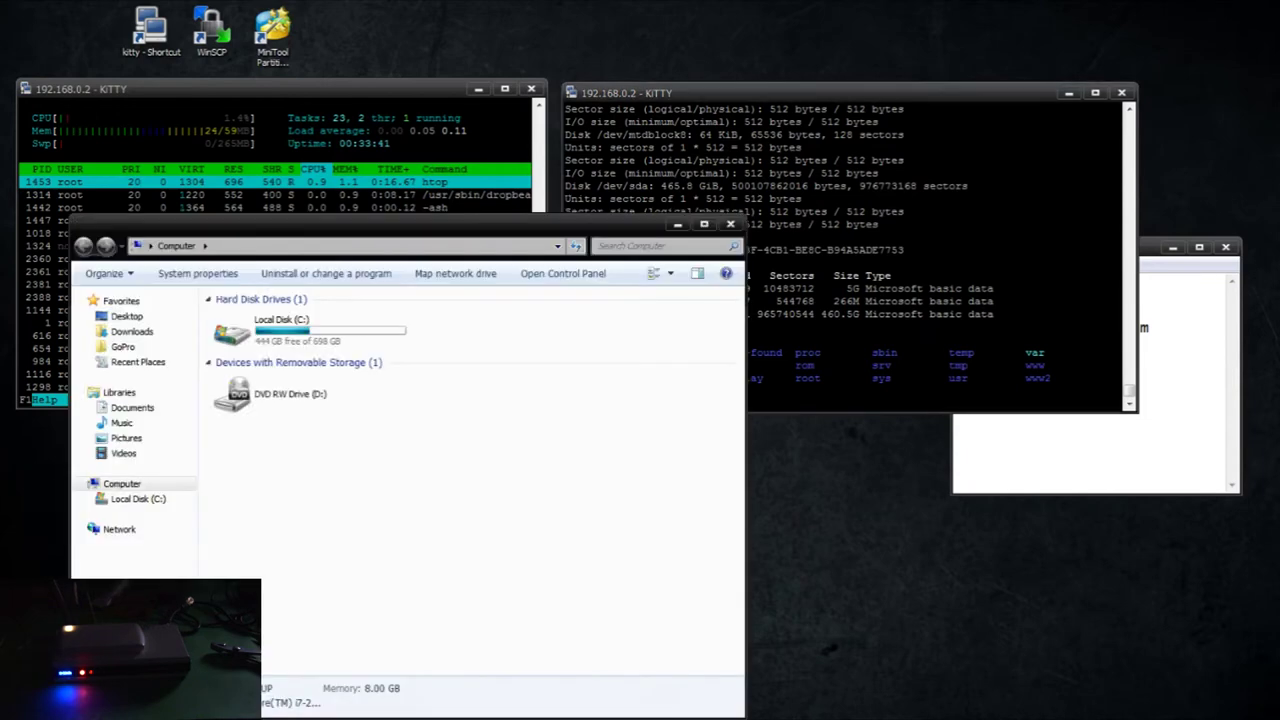
{"action": "left_click", "coordinate": [150, 424]}
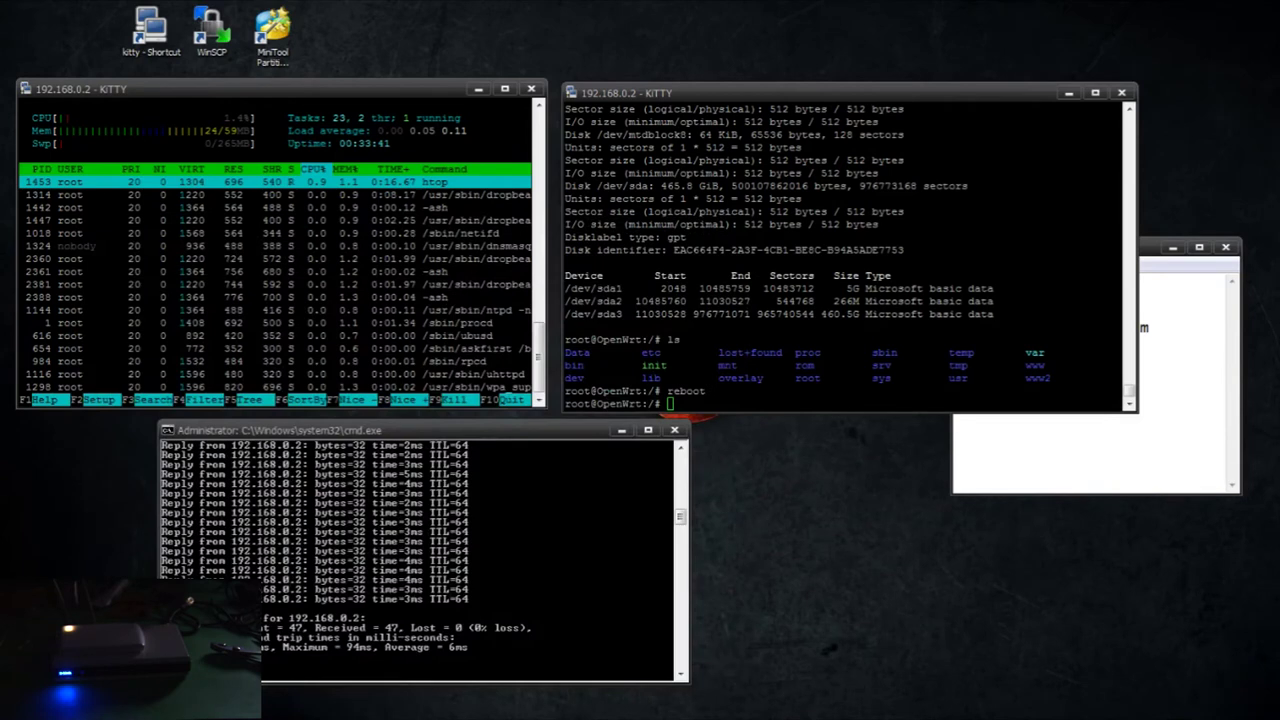
{"action": "left_click", "coordinate": [991, 316]}
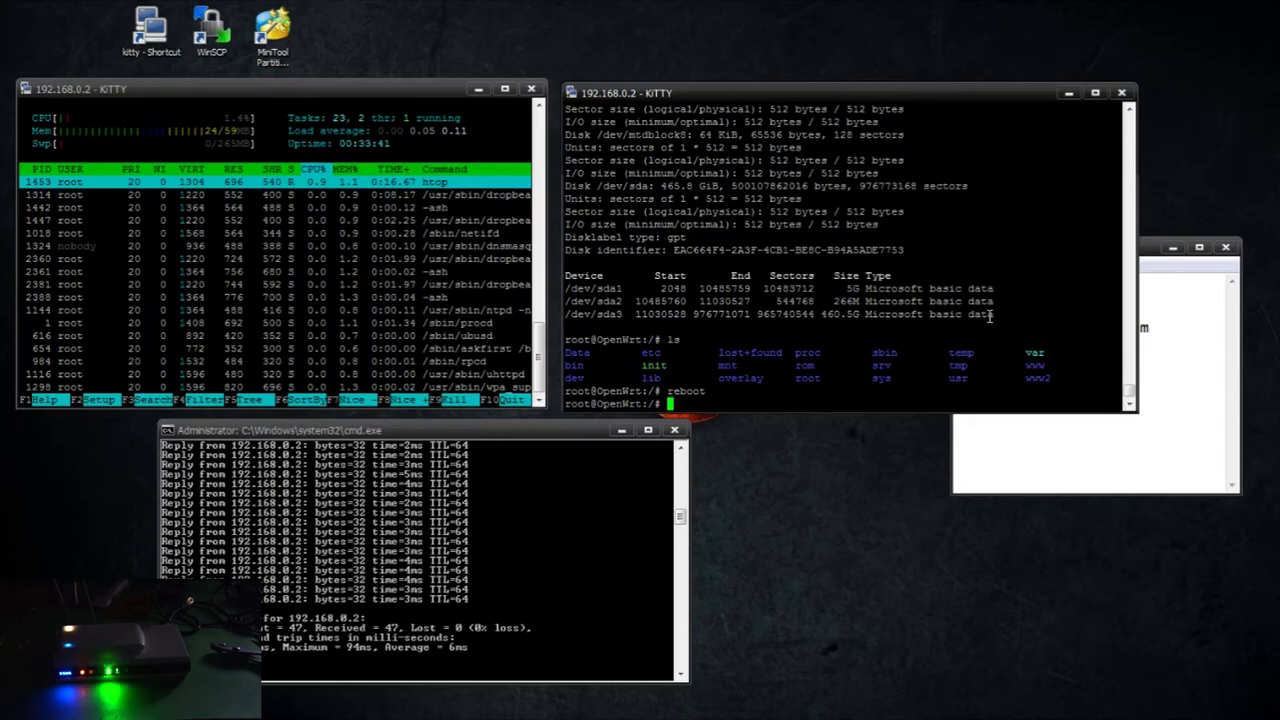
{"action": "key", "text": "Return"}
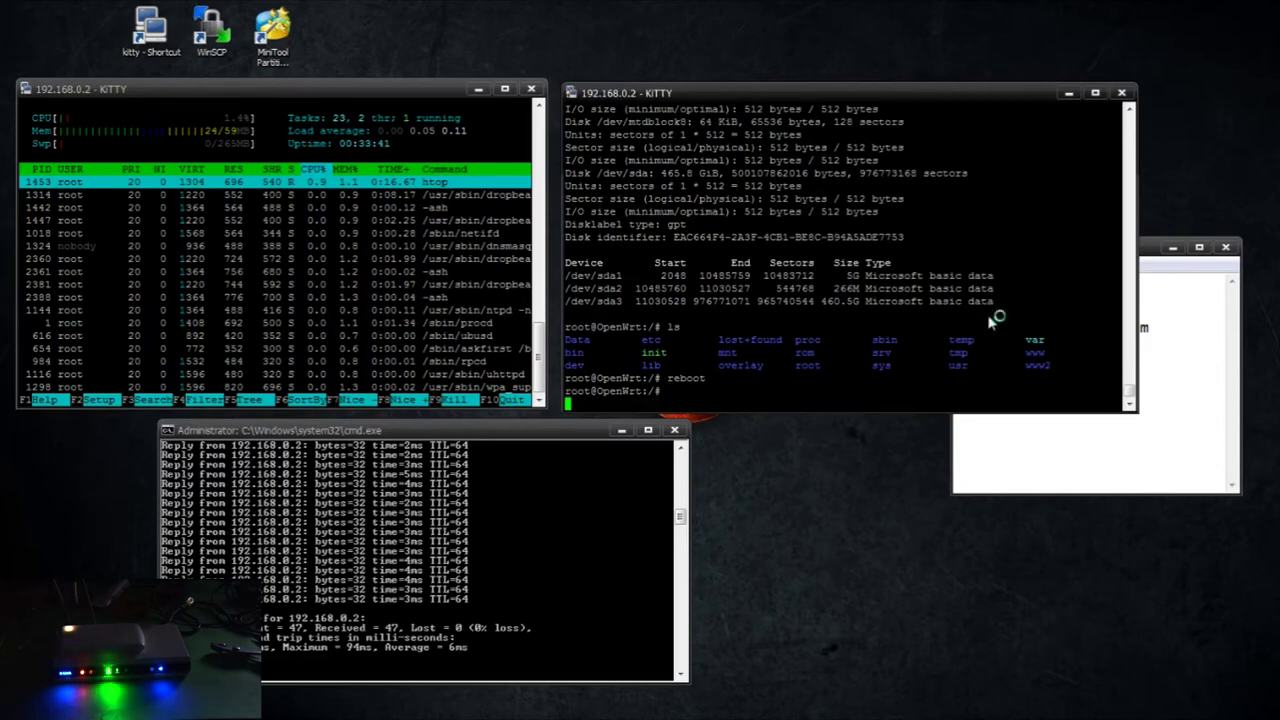
{"action": "type", "text": "ls"}
{"action": "key", "text": "Return"}
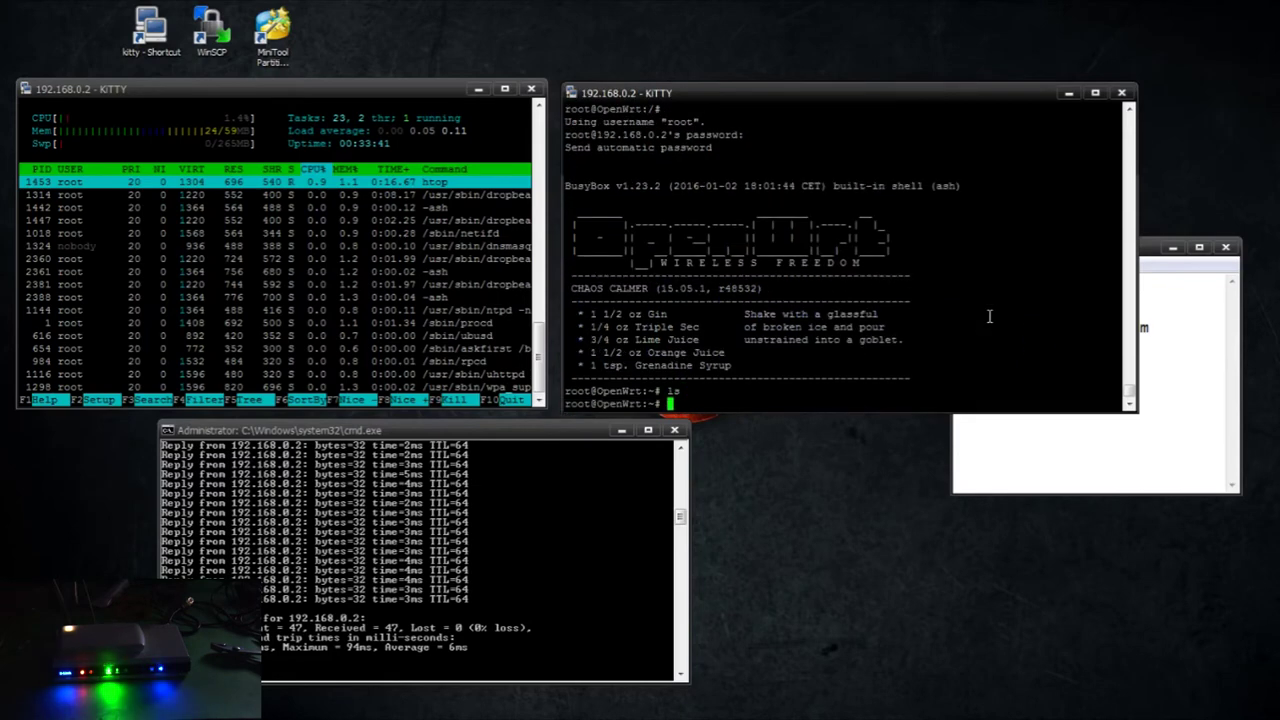
Enter /Data, list its $RECYCLE.BIN and System Volume Information, then return to /
{"action": "type", "text": "cd Data"}
{"action": "key", "text": "Return"}
{"action": "type", "text": "ls"}
{"action": "key", "text": "Return"}
{"action": "type", "text": "c"}
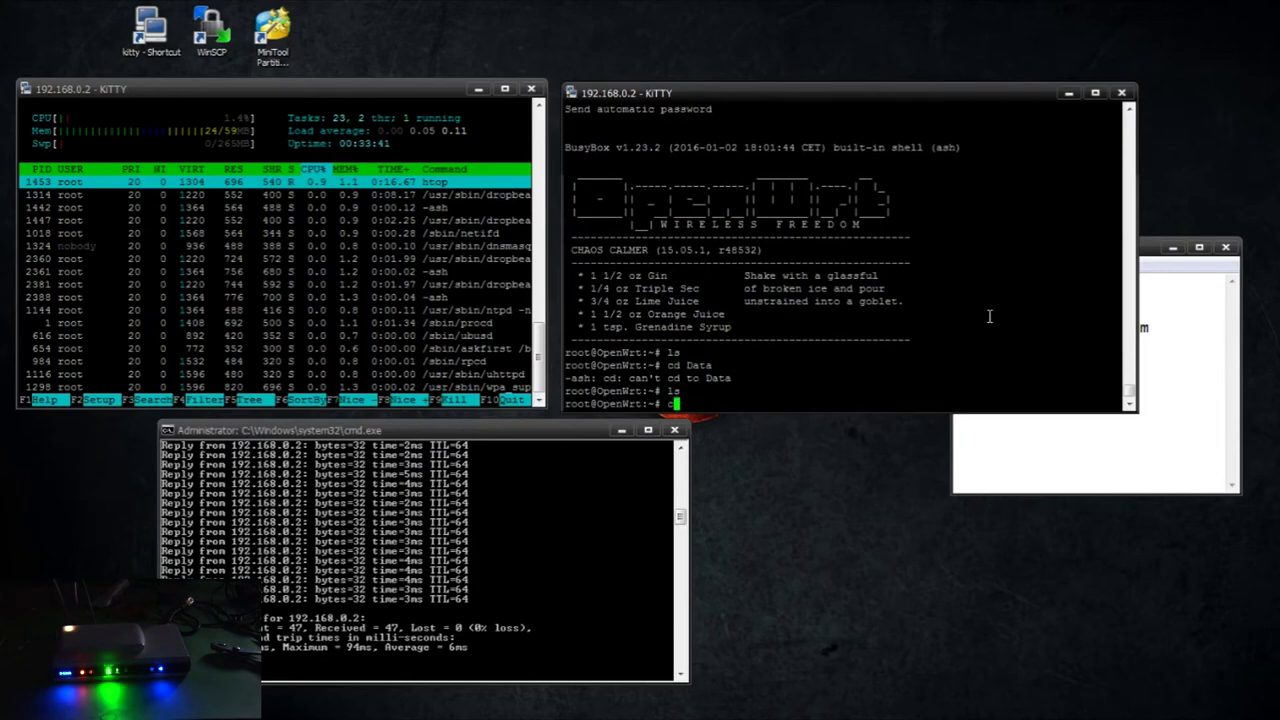
{"action": "type", "text": "d /Data"}
{"action": "key", "text": "Return"}
{"action": "type", "text": "ls"}
{"action": "key", "text": "Return"}
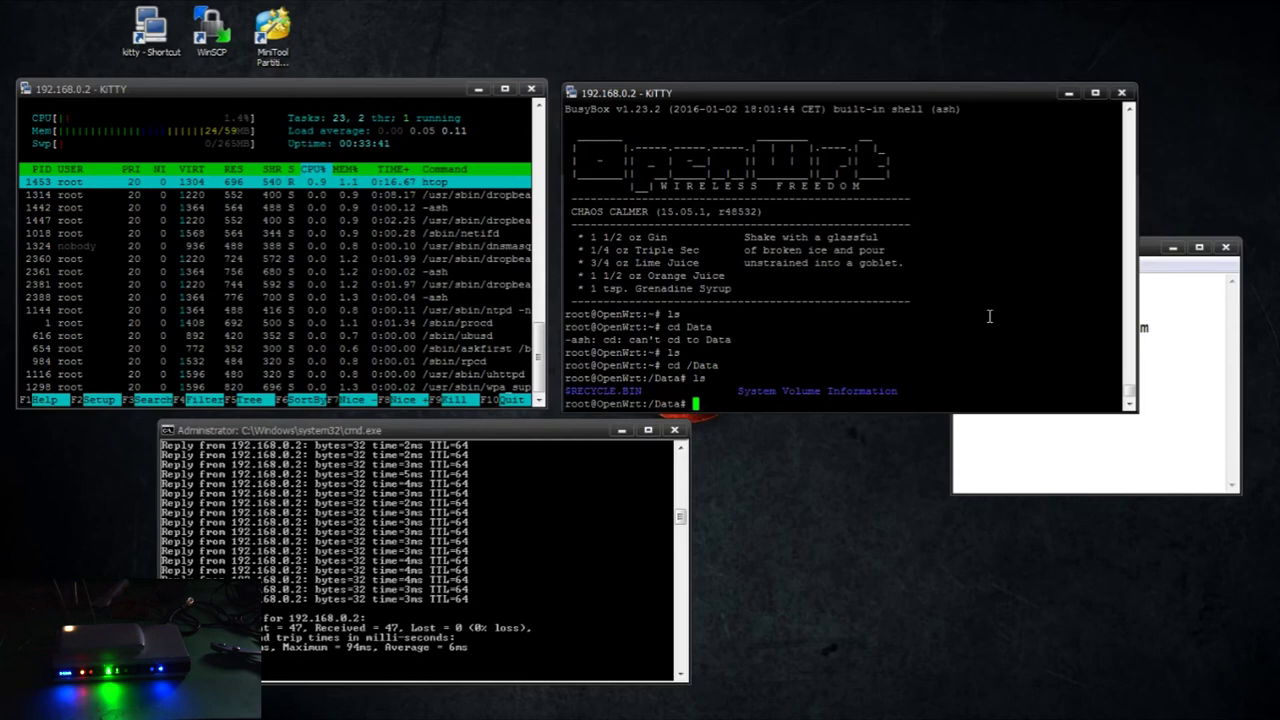
{"action": "type", "text": "cd .."}
{"action": "key", "text": "Return"}
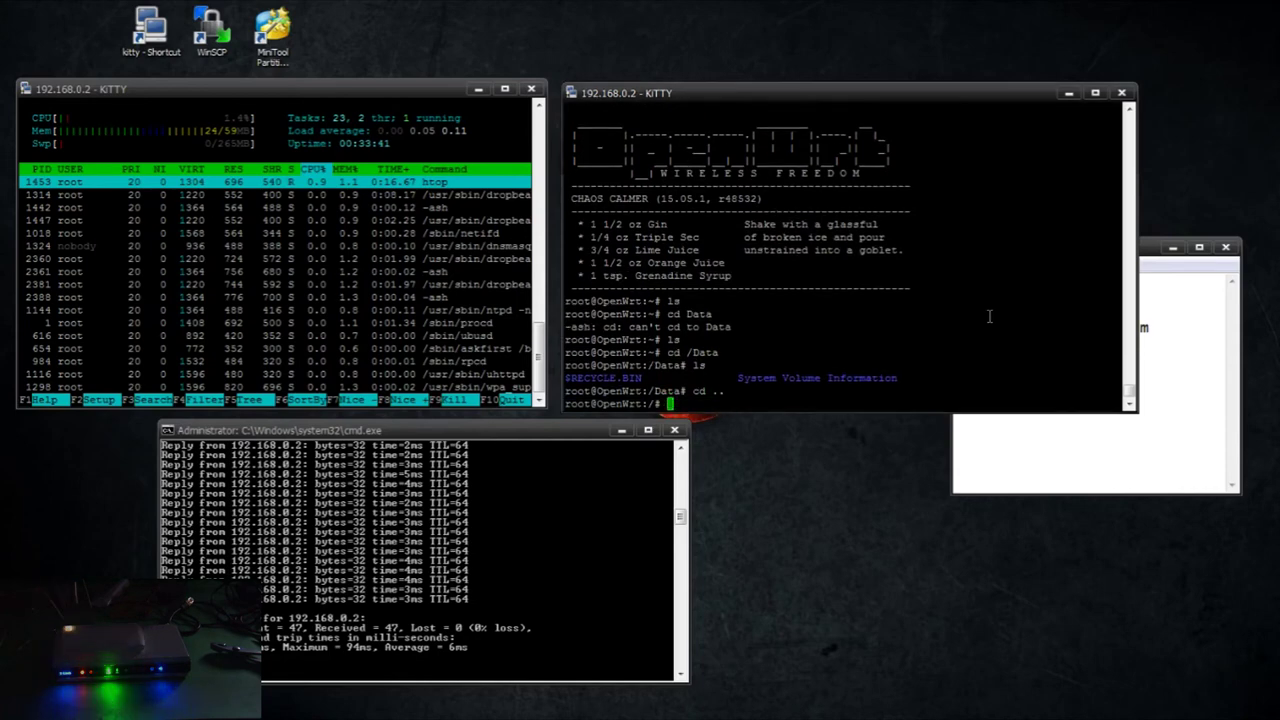
{"action": "key", "text": "BackSpace"}
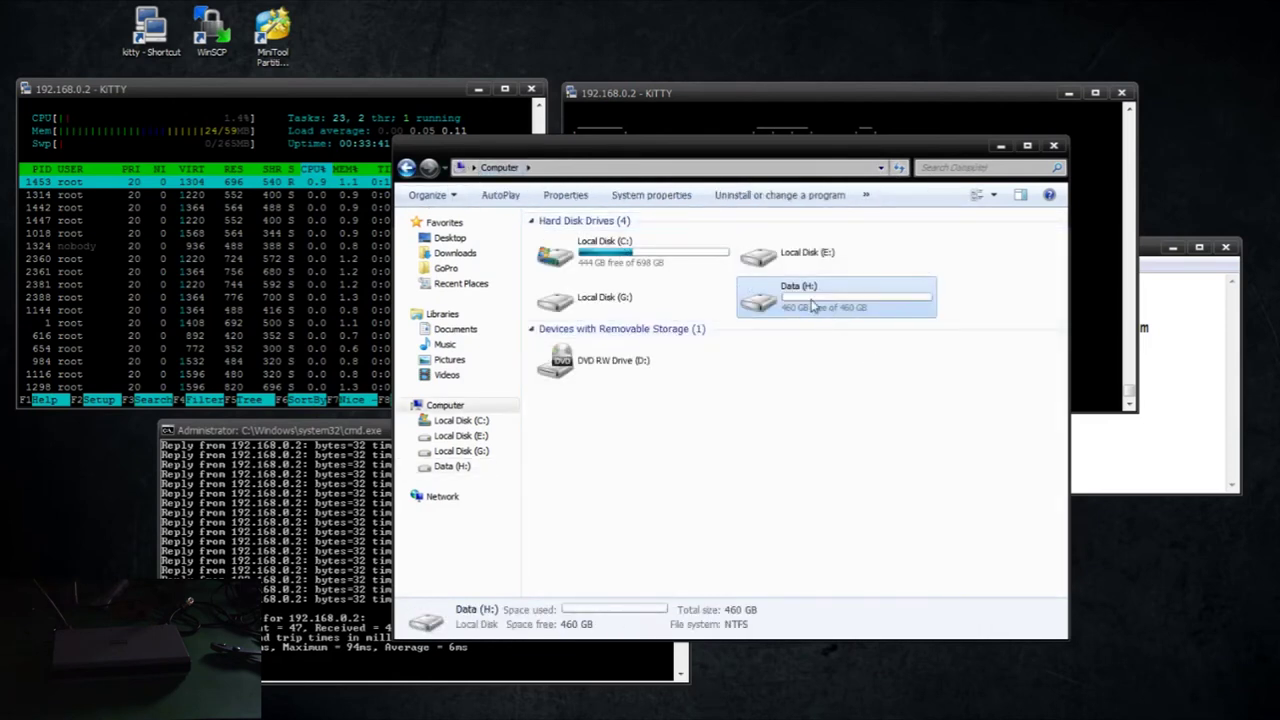
Paste the Youtube Music folder into the empty Data (H:) drive and close Explorer
{"action": "double_click", "coordinate": [816, 306]}
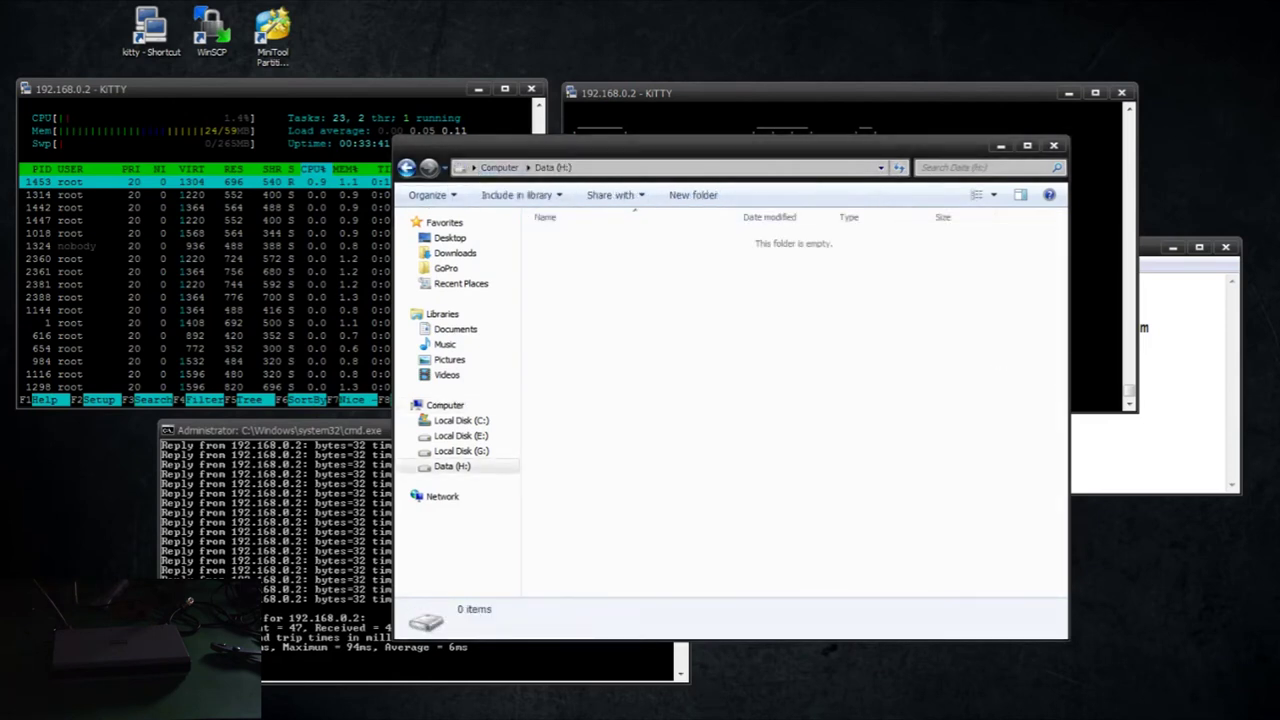
{"action": "key", "text": "ctrl+v"}
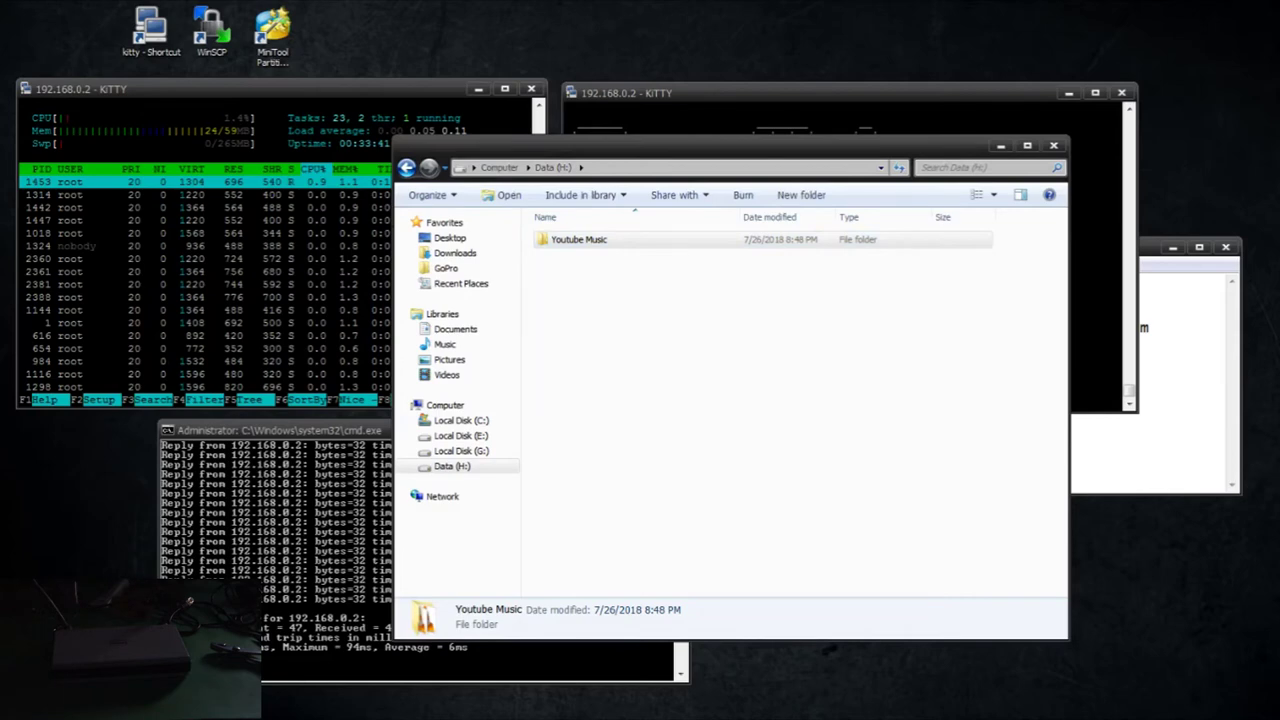
{"action": "key", "text": "alt+F4"}
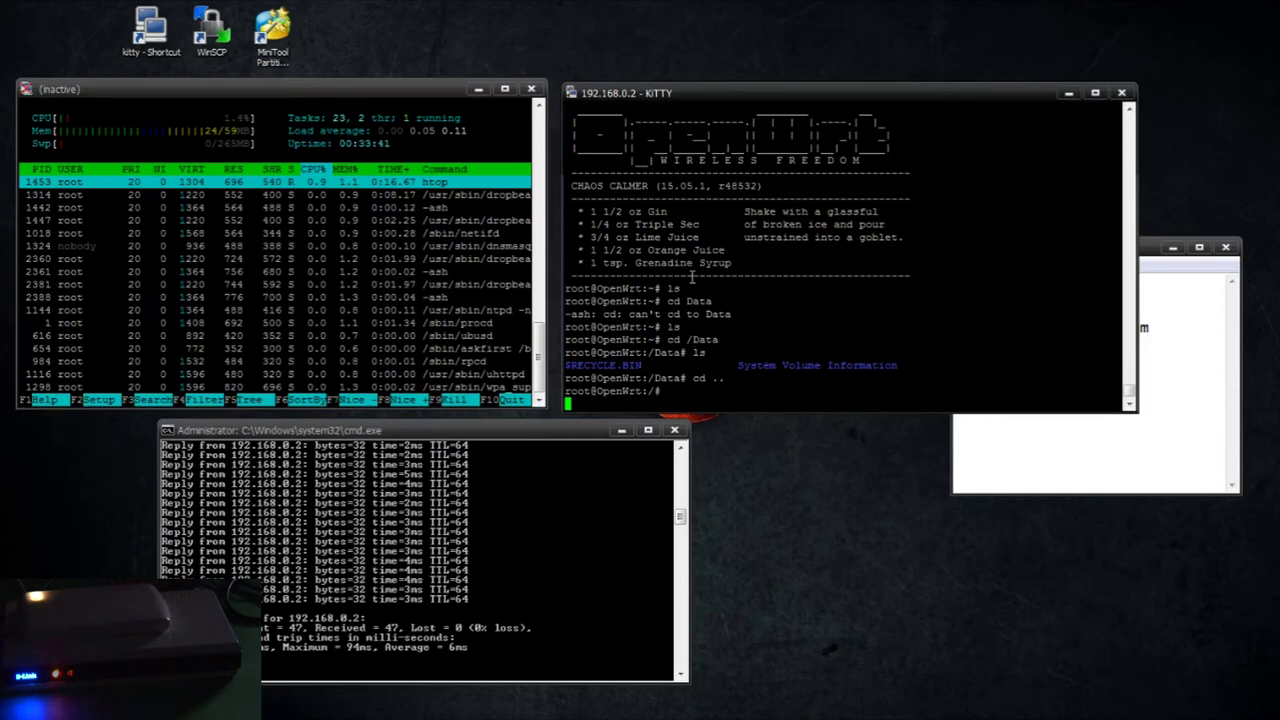
Switch to the router's shell session, change to / and list its directories
{"action": "left_click", "coordinate": [380, 232]}
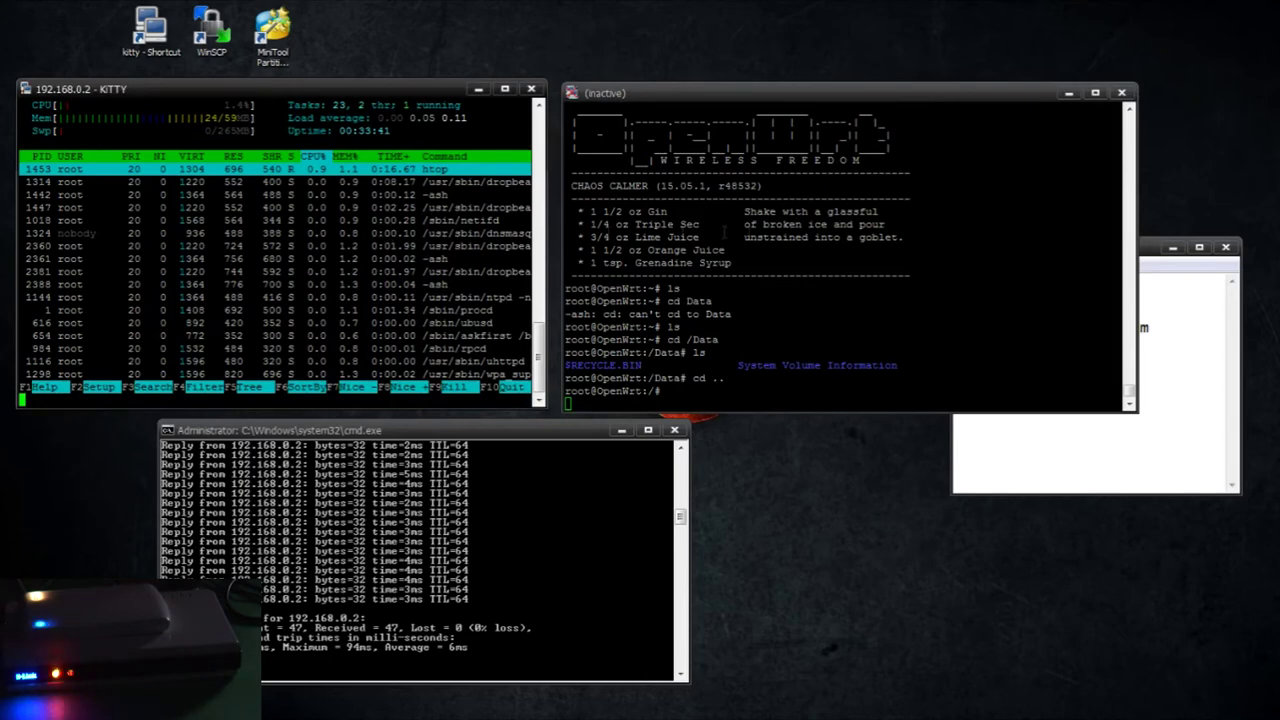
{"action": "left_click", "coordinate": [805, 277]}
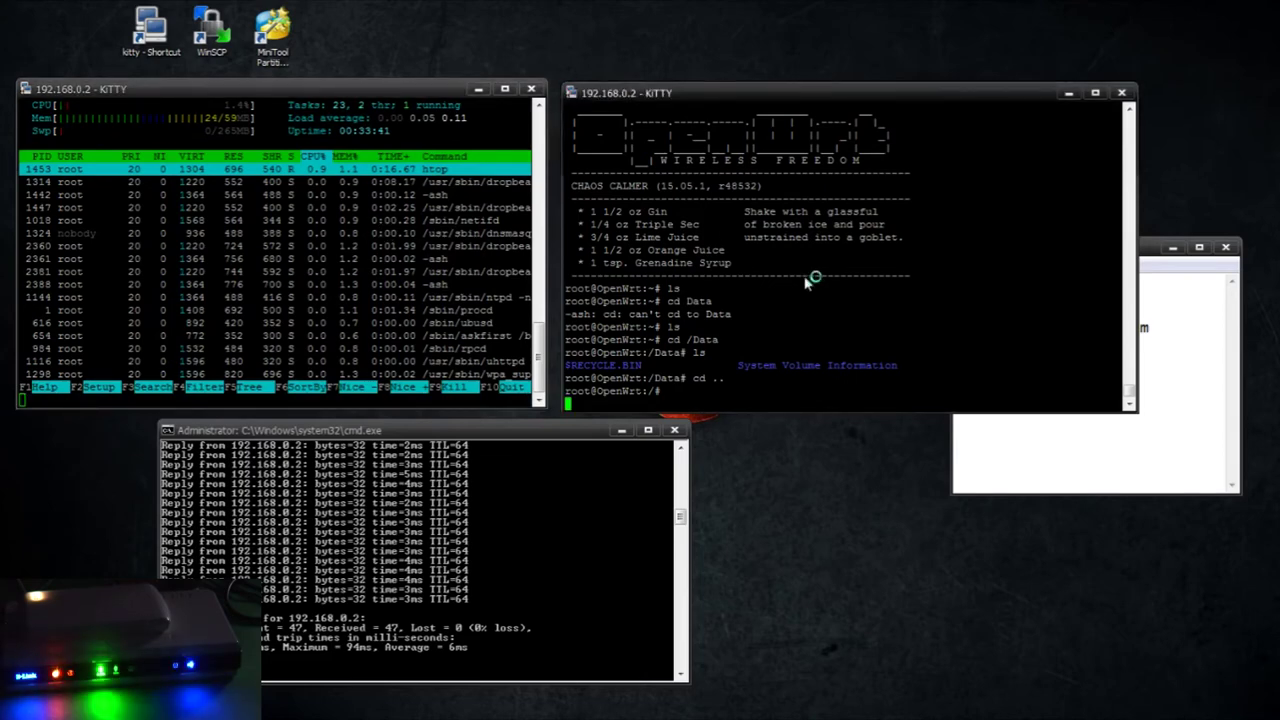
{"action": "left_click", "coordinate": [410, 268]}
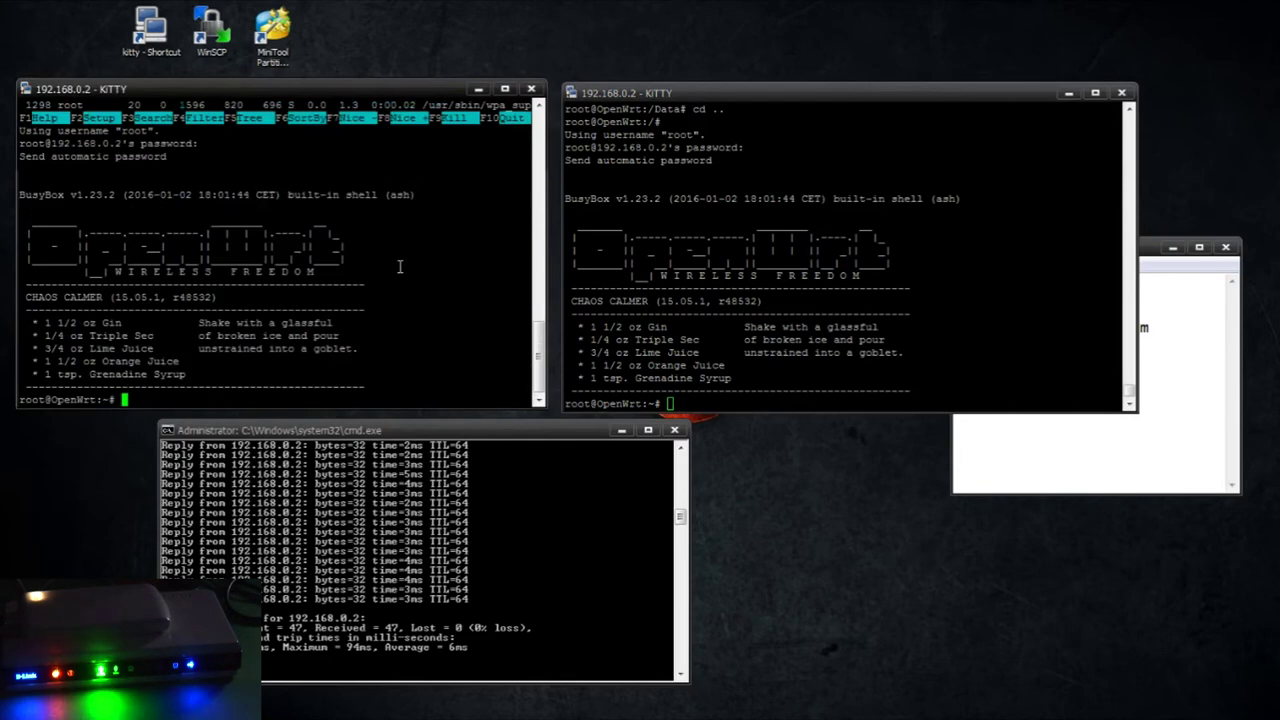
{"action": "left_click", "coordinate": [812, 228]}
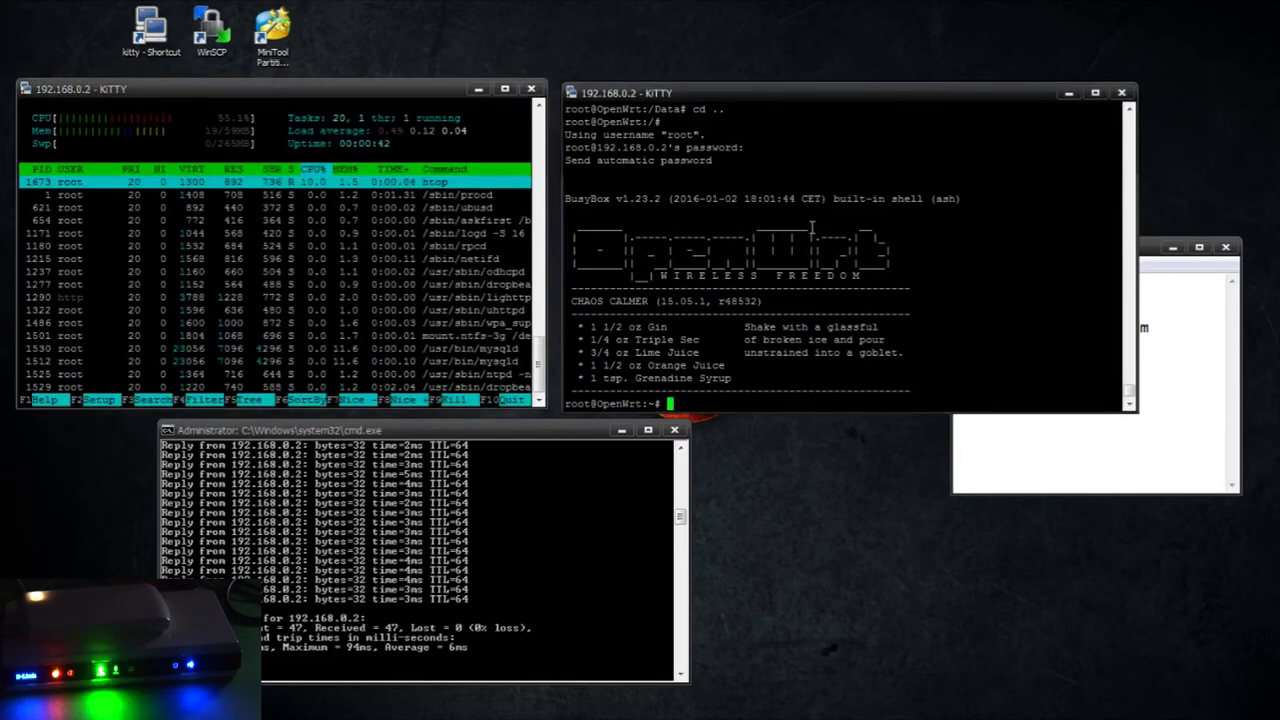
{"action": "type", "text": "cd /"}
{"action": "key", "text": "Return"}
{"action": "type", "text": "cd"}
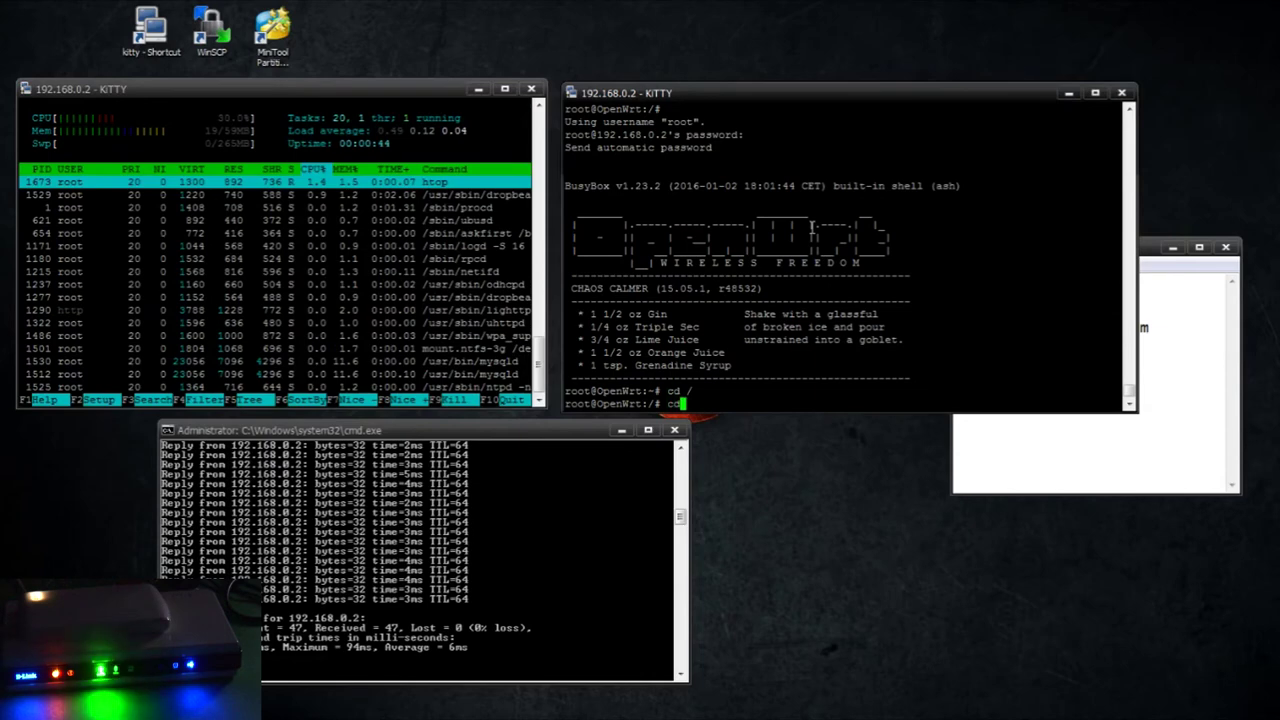
{"action": "key", "text": "BackSpace"}
{"action": "key", "text": "BackSpace"}
{"action": "type", "text": "ls"}
{"action": "key", "text": "Return"}
List /Data and the Yes artist's album folders, then return to the root directory
{"action": "type", "text": "cd De"}
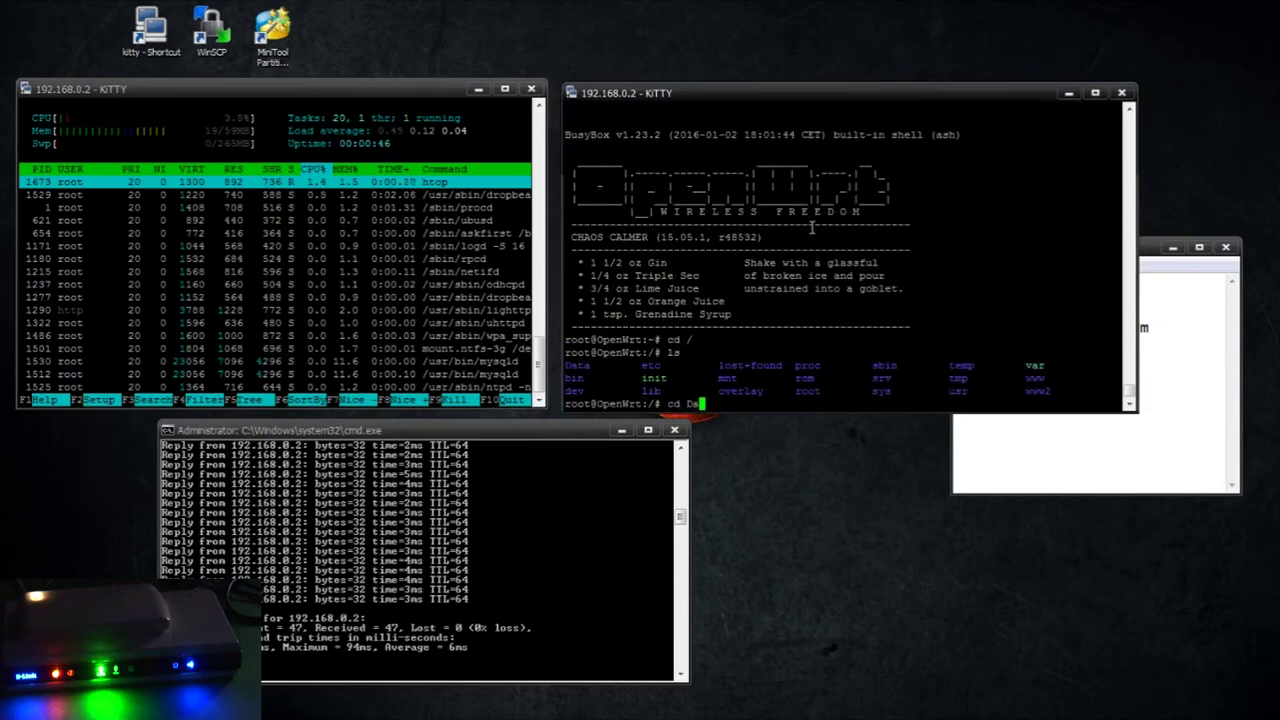
{"action": "type", "text": "ta"}
{"action": "key", "text": "Return"}
{"action": "type", "text": "ls"}
{"action": "key", "text": "Return"}
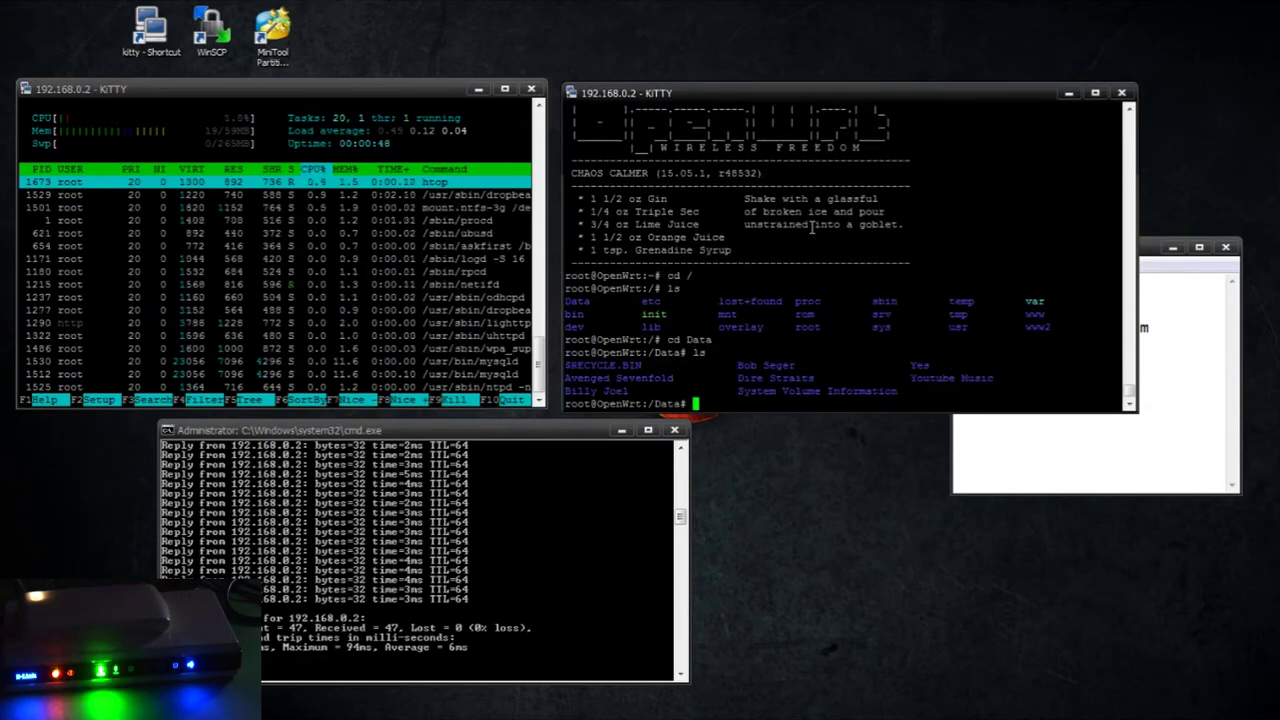
{"action": "type", "text": "cd Yes"}
{"action": "key", "text": "Return"}
{"action": "type", "text": "ls"}
{"action": "key", "text": "Return"}
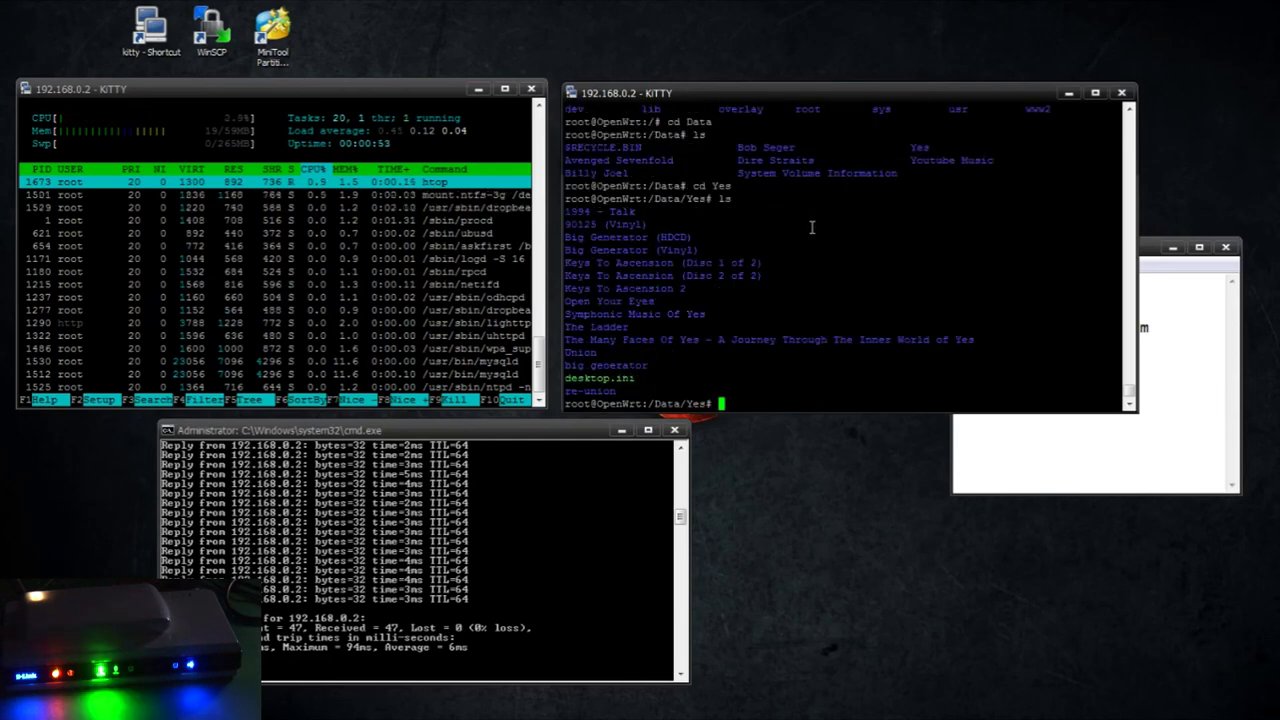
{"action": "type", "text": "cd .."}
{"action": "key", "text": "Return"}
{"action": "type", "text": "cd .."}
{"action": "key", "text": "Return"}
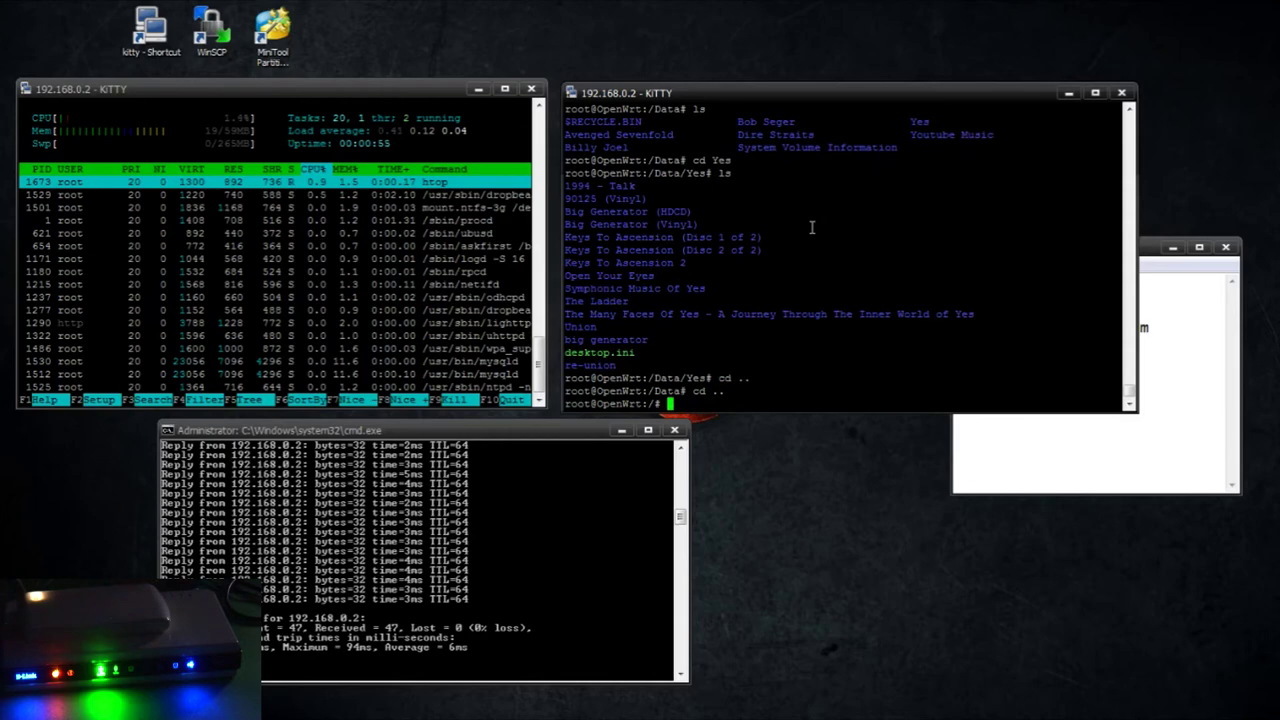
{"action": "type", "text": "ls"}
{"action": "key", "text": "Return"}
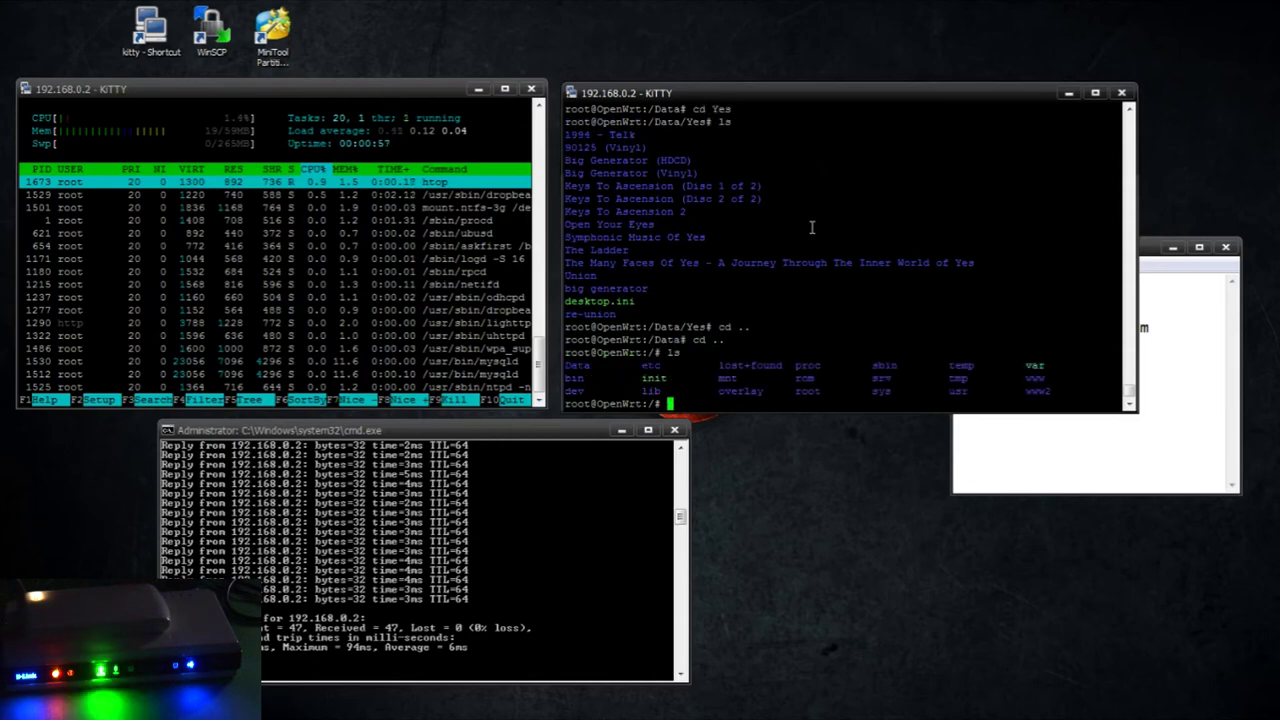
Enter /Data/Youtube Music using the quoted name and list its mp3 files
{"action": "type", "text": "cd Data"}
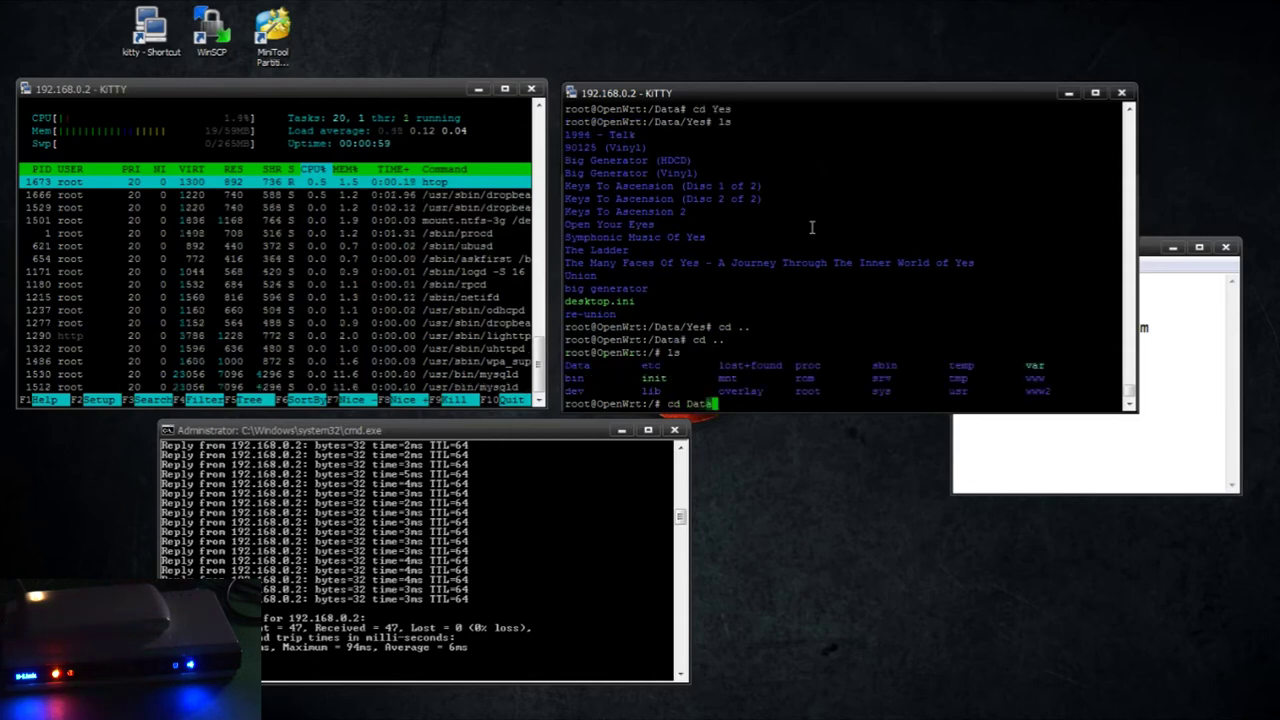
{"action": "key", "text": "Return"}
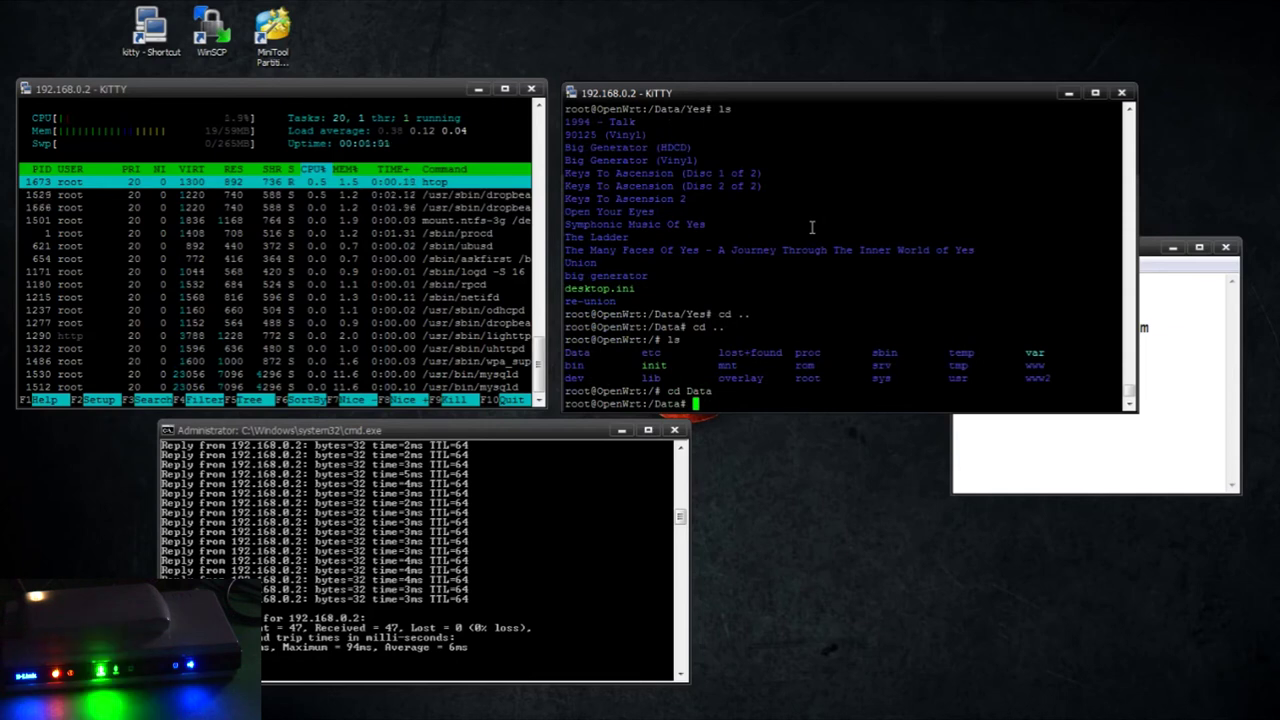
{"action": "type", "text": "ls"}
{"action": "key", "text": "Return"}
{"action": "type", "text": "cd Youtube Music"}
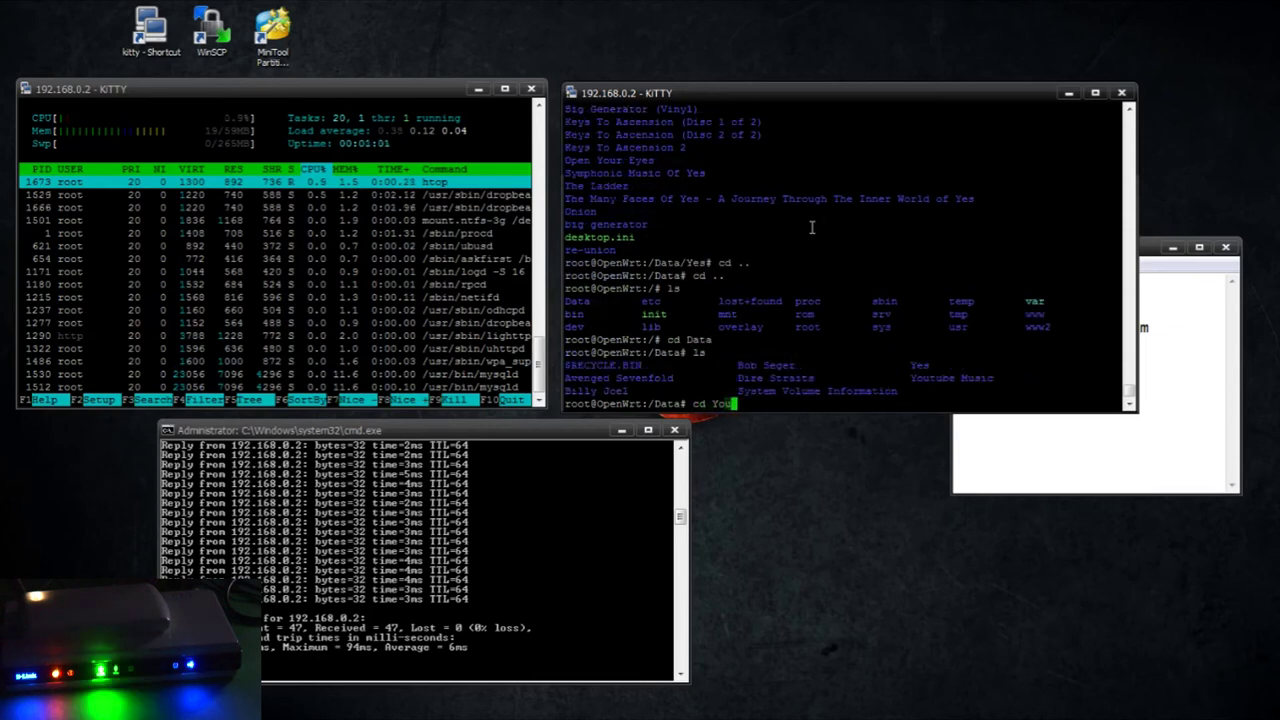
{"action": "key", "text": "Return"}
{"action": "type", "text": "ls"}
{"action": "key", "text": "Return"}
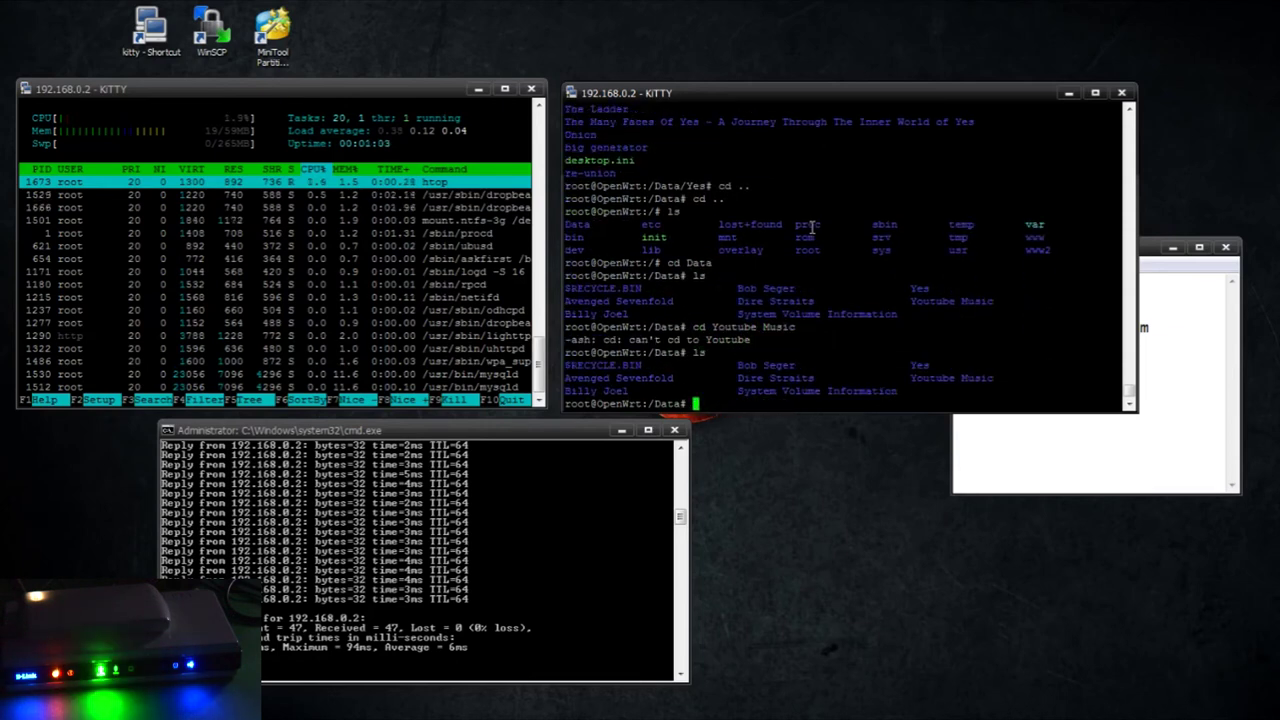
{"action": "type", "text": "cd Youtube Music"}
{"action": "key", "text": "Return"}
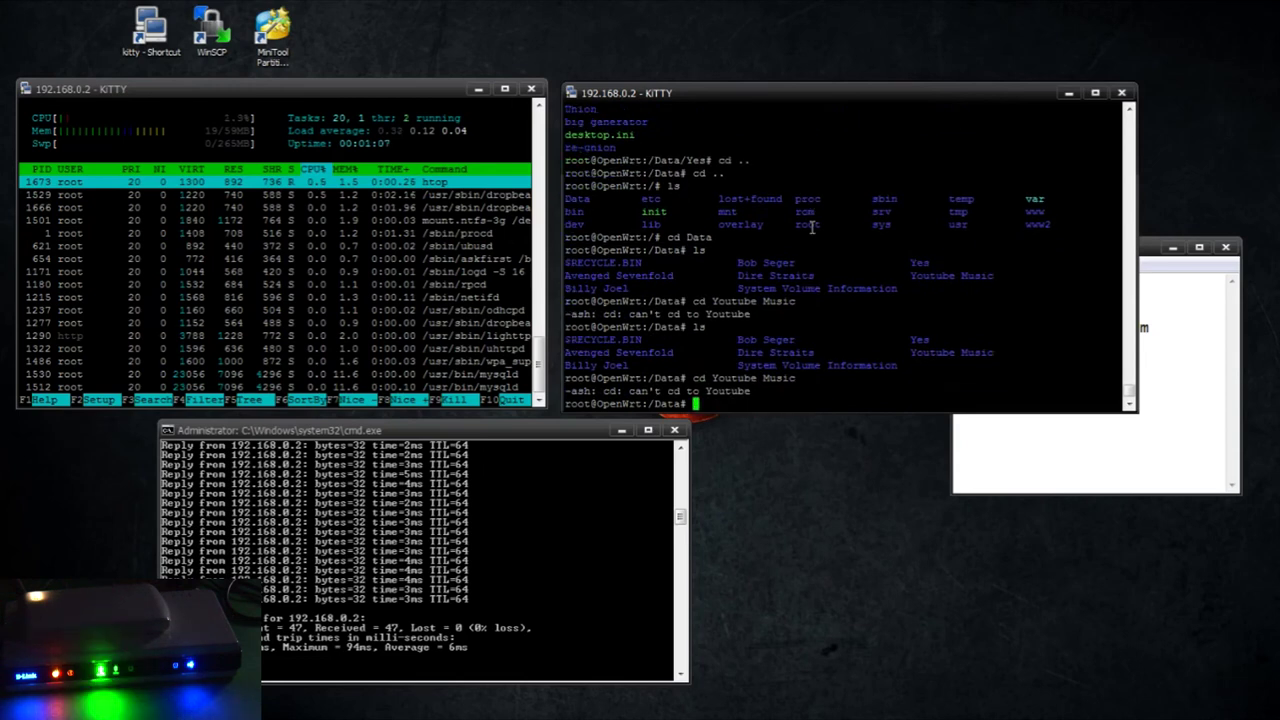
{"action": "type", "text": "cd \"Youtube Music\""}
{"action": "key", "text": "Return"}
{"action": "type", "text": "ls"}
{"action": "key", "text": "Return"}
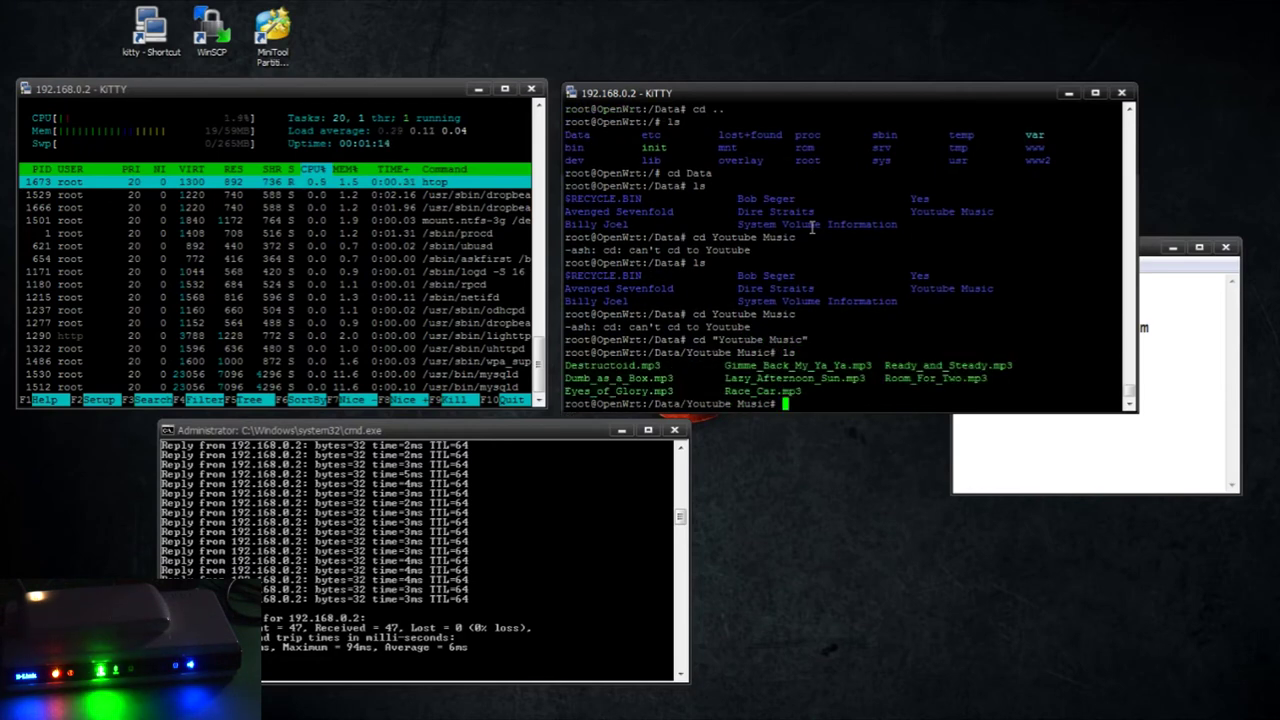
Go back up to the root directory and list it
{"action": "type", "text": "cd .."}
{"action": "key", "text": "Return"}
{"action": "type", "text": "cd ..."}
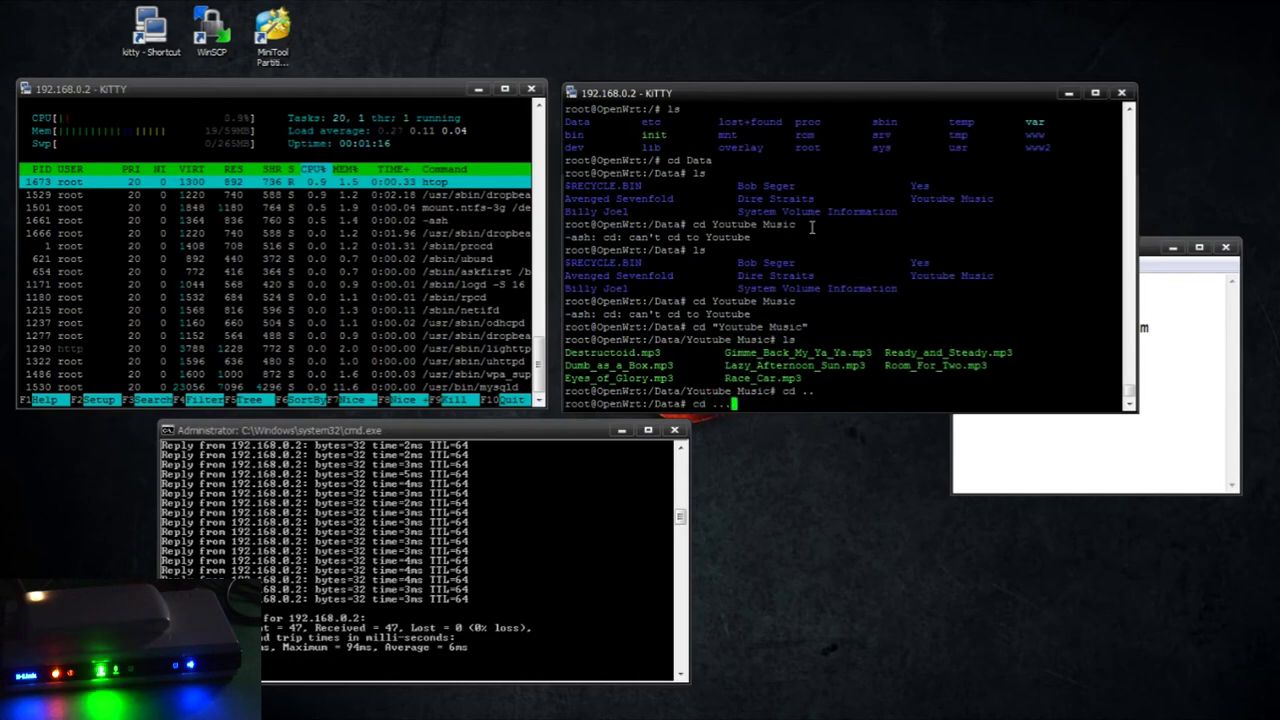
{"action": "key", "text": "Return"}
{"action": "type", "text": "cd .."}
{"action": "key", "text": "Return"}
{"action": "type", "text": "ls"}
{"action": "key", "text": "Return"}
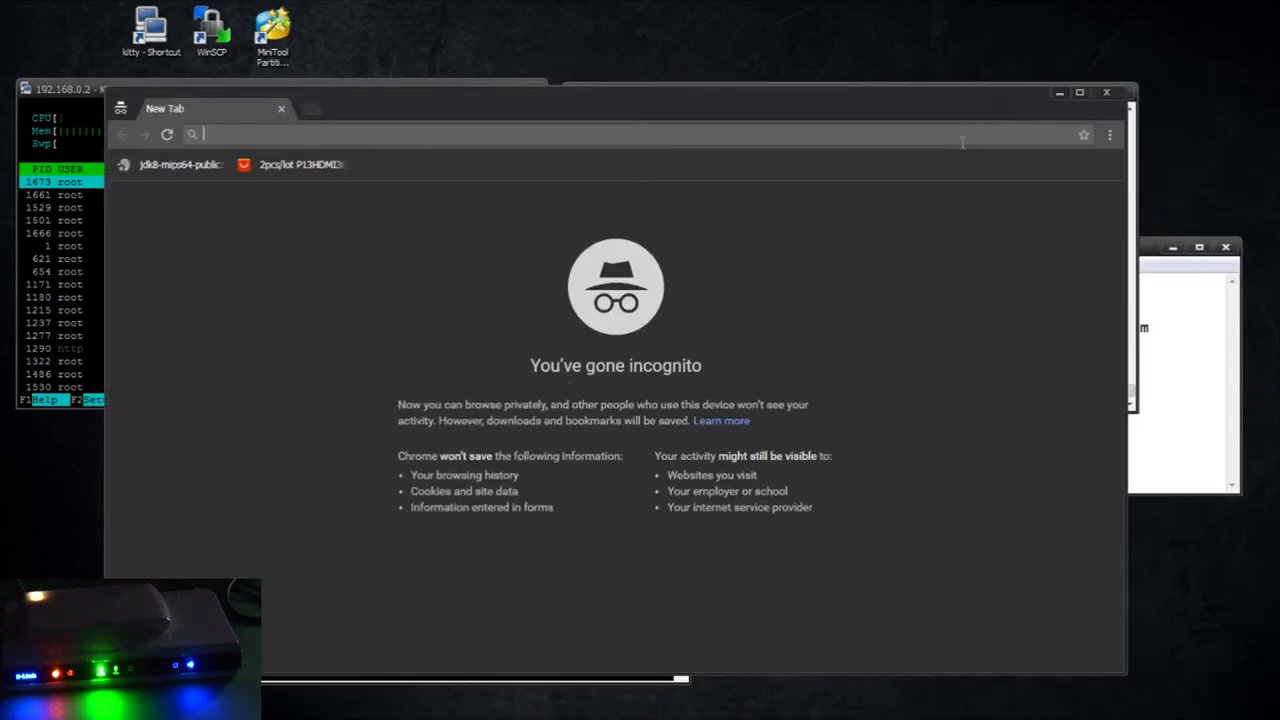
Load 192.168.0.2, then change the address to 192.168.0.2:81 to reach the Ampache installer
{"action": "type", "text": "192.168.0.2"}
{"action": "key", "text": "Return"}
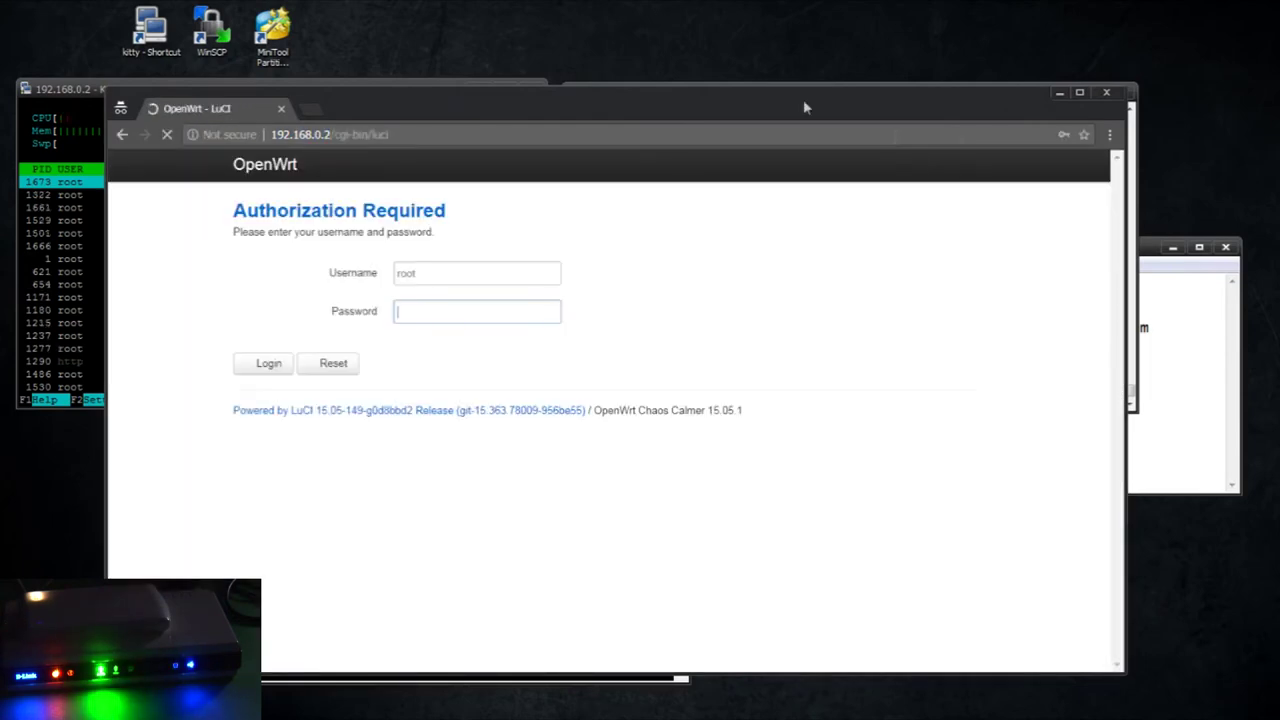
{"action": "left_click", "coordinate": [323, 134]}
{"action": "left_click_drag", "start_coordinate": [272, 134], "coordinate": [570, 133]}
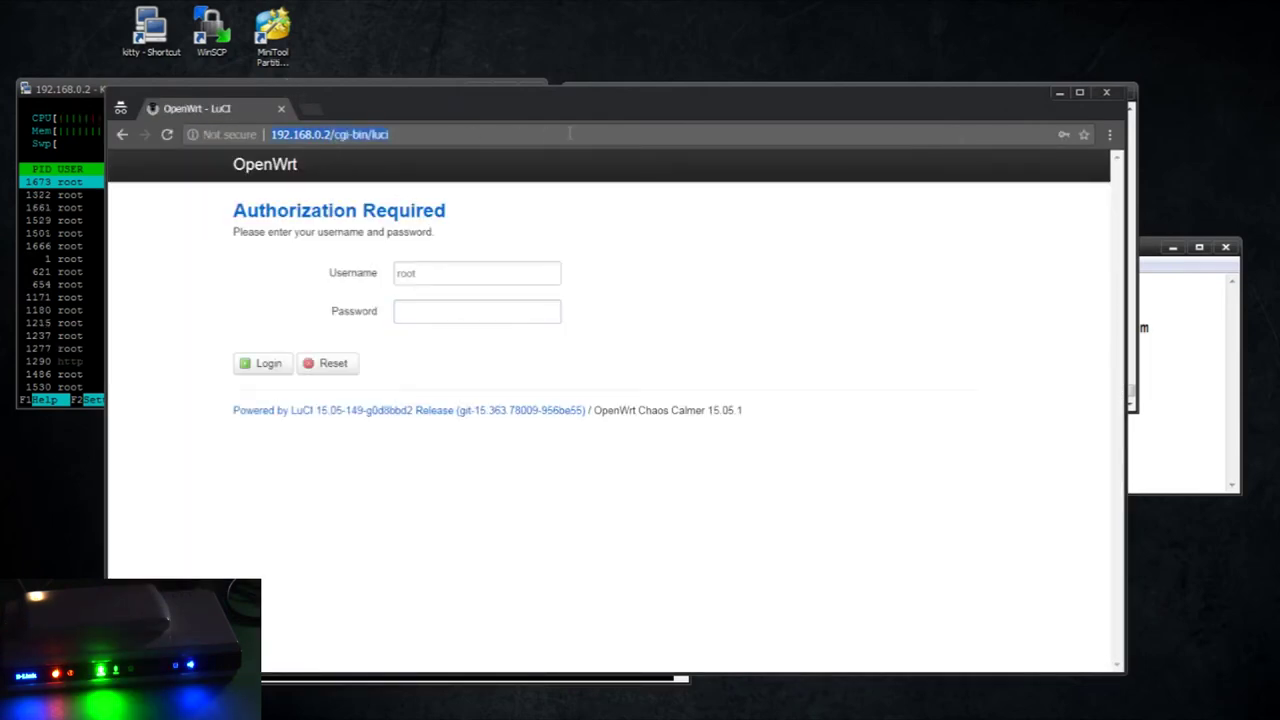
{"action": "key", "text": "BackSpace"}
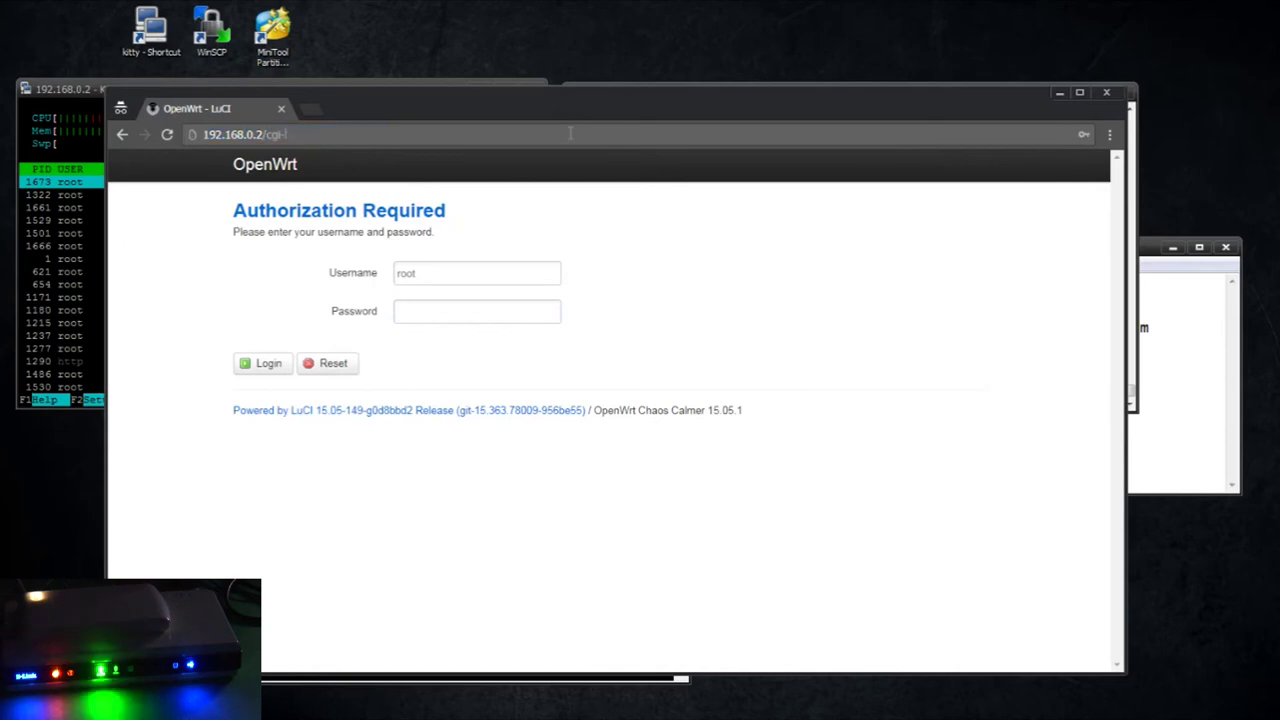
{"action": "type", "text": ":81"}
{"action": "key", "text": "Return"}
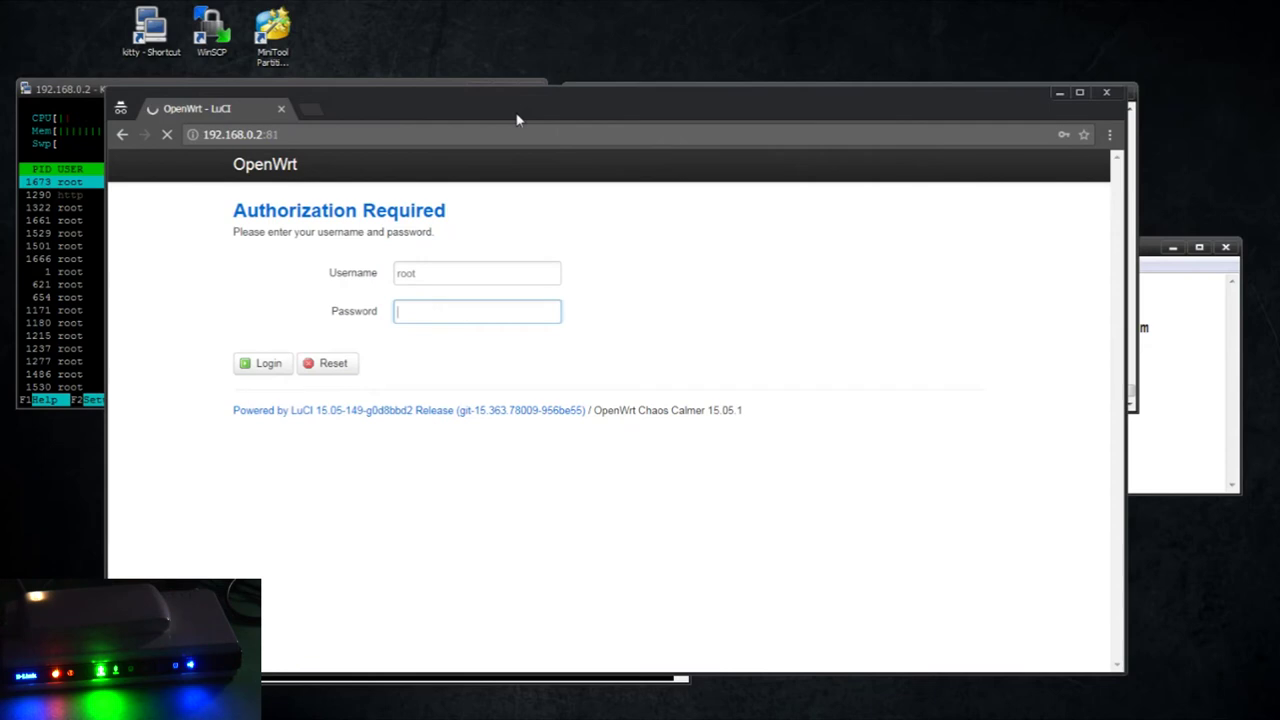
{"action": "left_click_drag", "start_coordinate": [517, 115], "coordinate": [642, 66]}
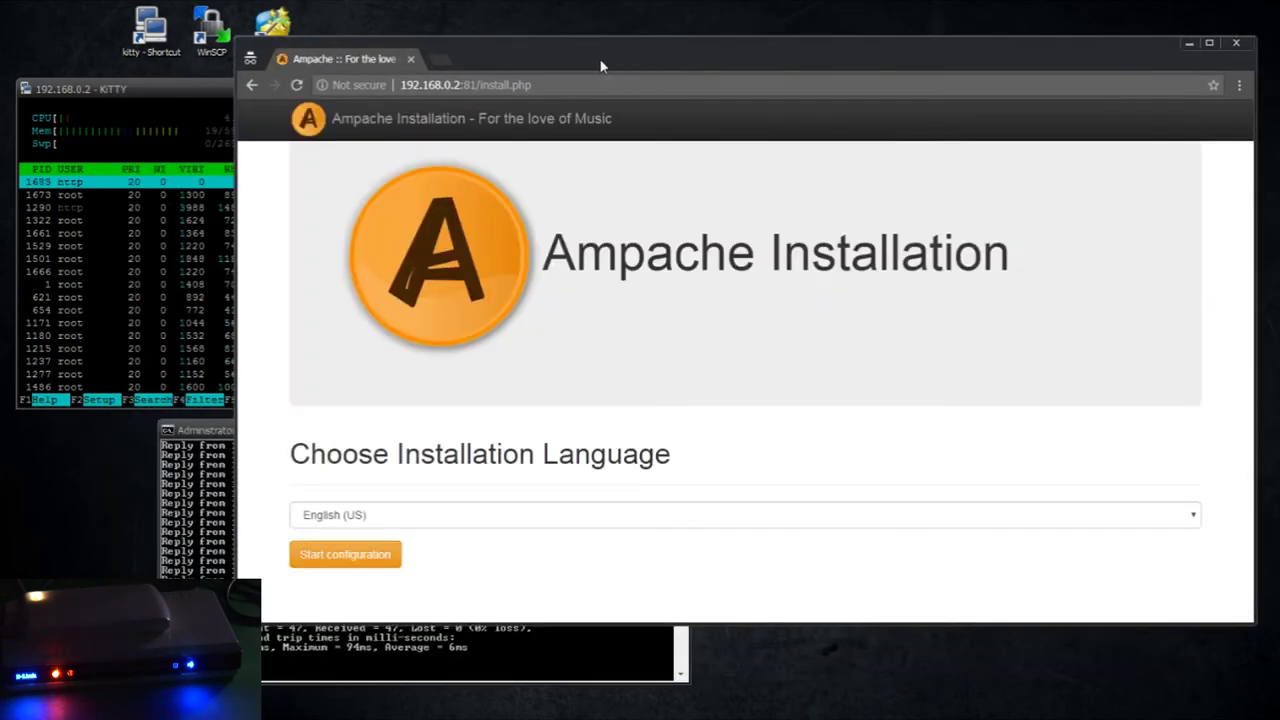
Start the Ampache installation and scroll through the checks to the ampache.cfg.php writable error
{"action": "left_click", "coordinate": [340, 562]}
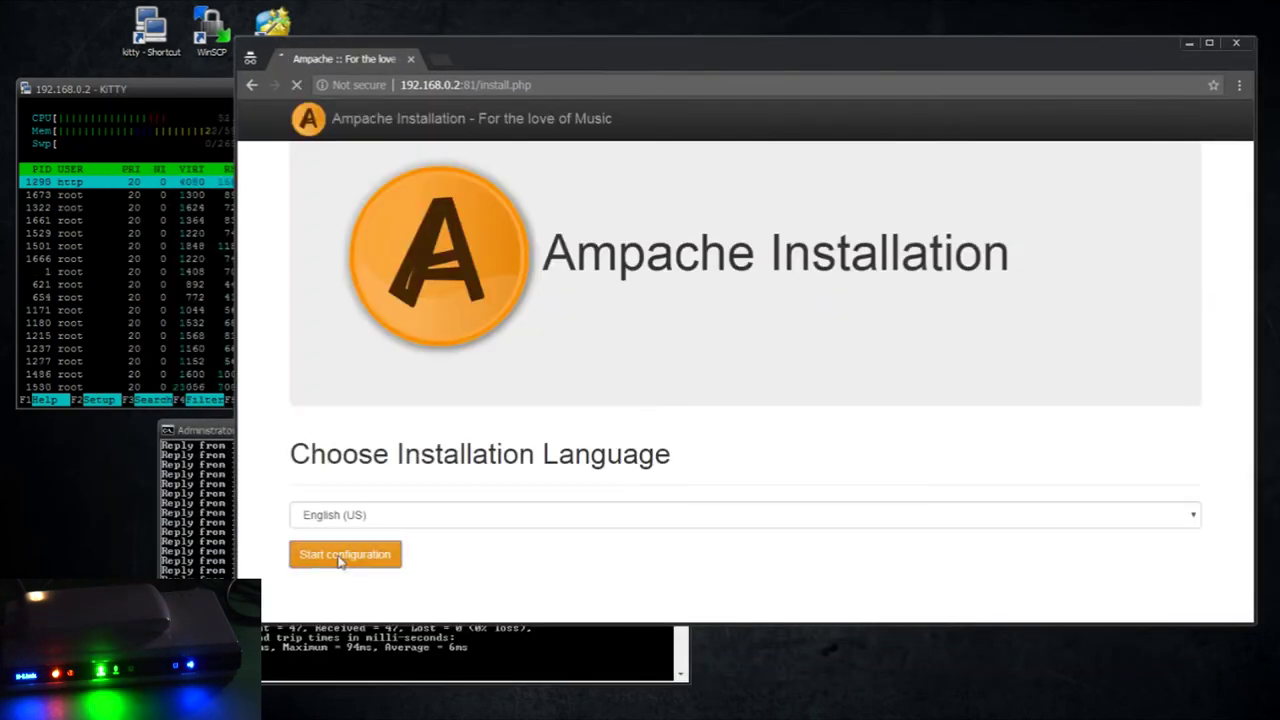
{"action": "scroll", "coordinate": [580, 443], "scroll_direction": "down", "scroll_amount": 4}
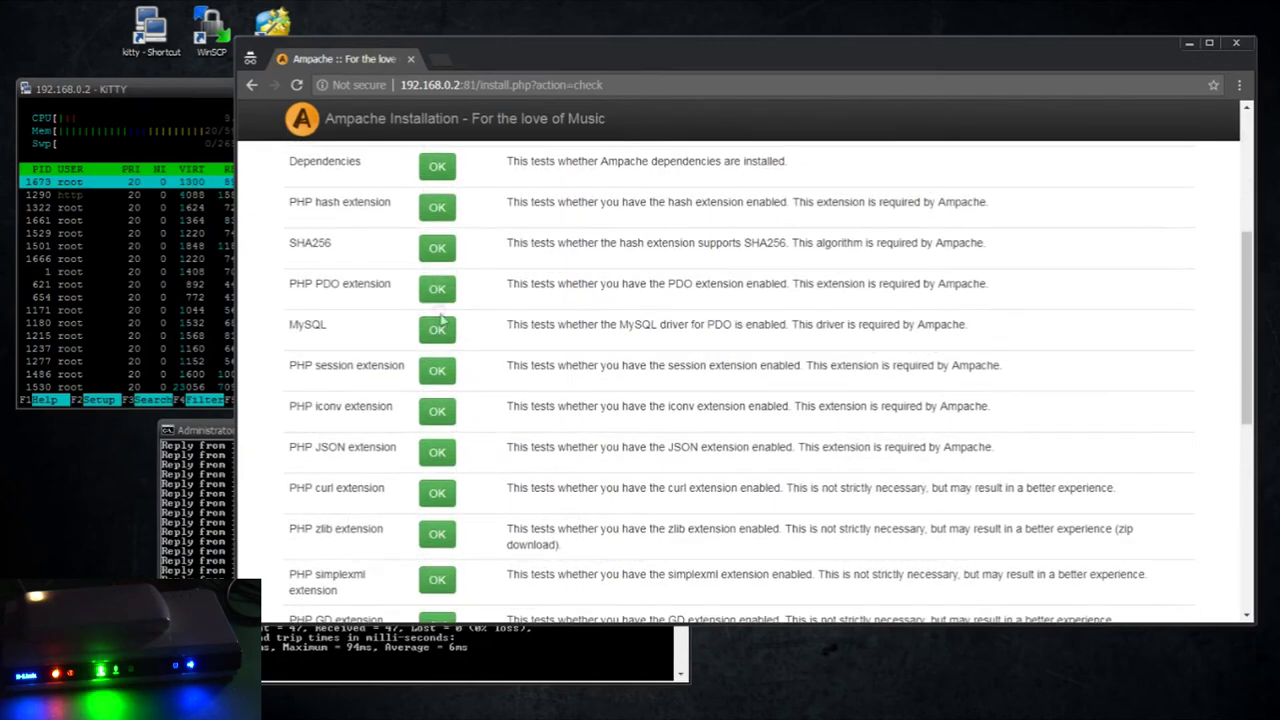
{"action": "scroll", "coordinate": [566, 363], "scroll_direction": "up", "scroll_amount": 3}
{"action": "scroll", "coordinate": [580, 403], "scroll_direction": "down", "scroll_amount": 5}
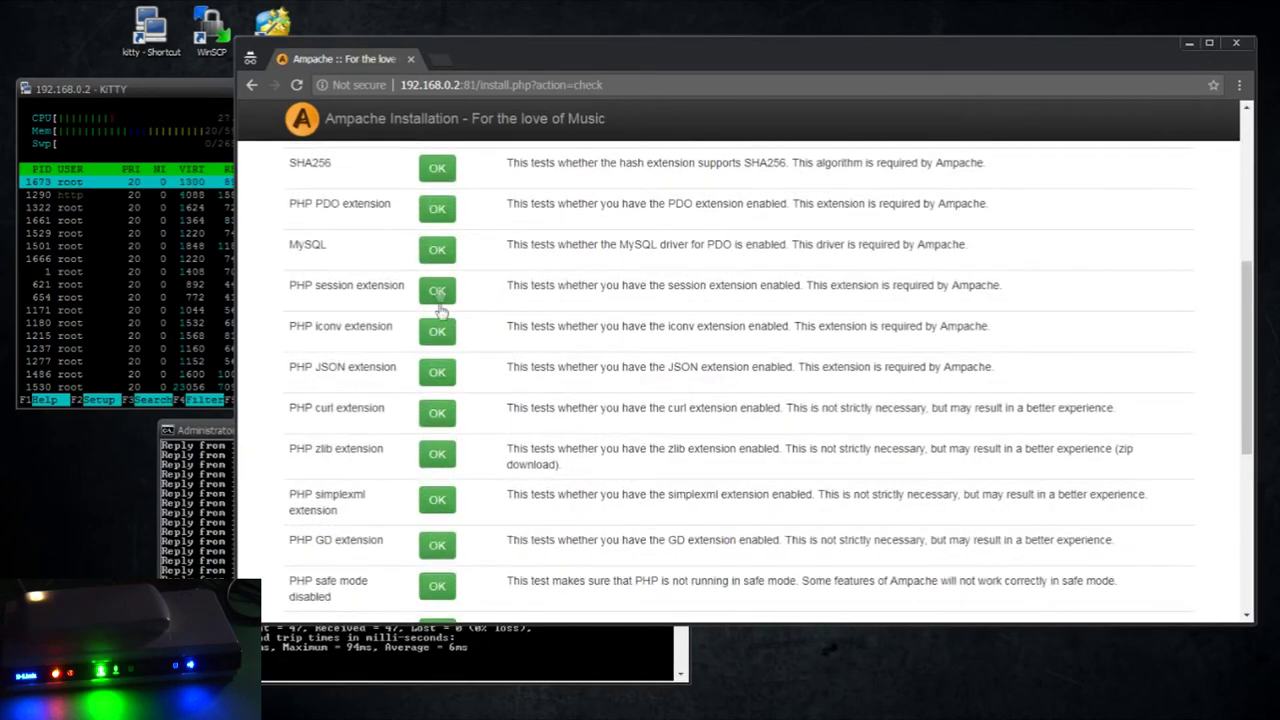
{"action": "scroll", "coordinate": [440, 312], "scroll_direction": "up", "scroll_amount": 3}
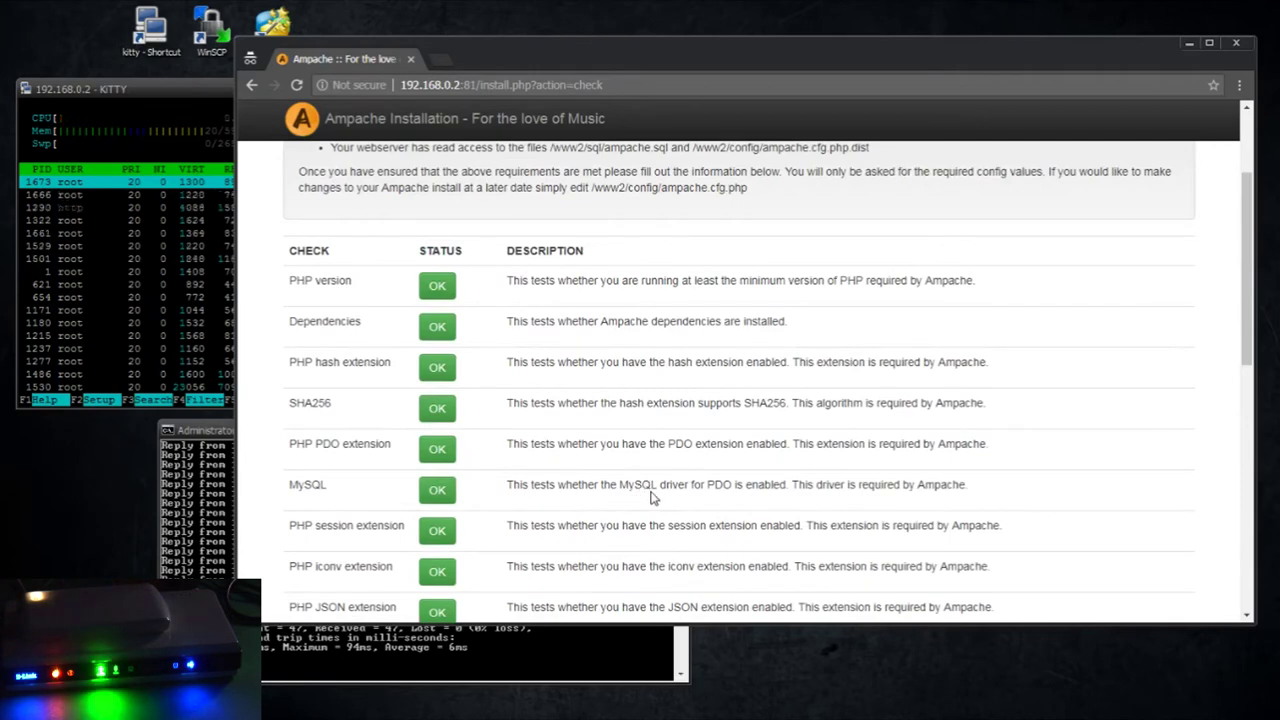
{"action": "scroll", "coordinate": [652, 497], "scroll_direction": "down", "scroll_amount": 2}
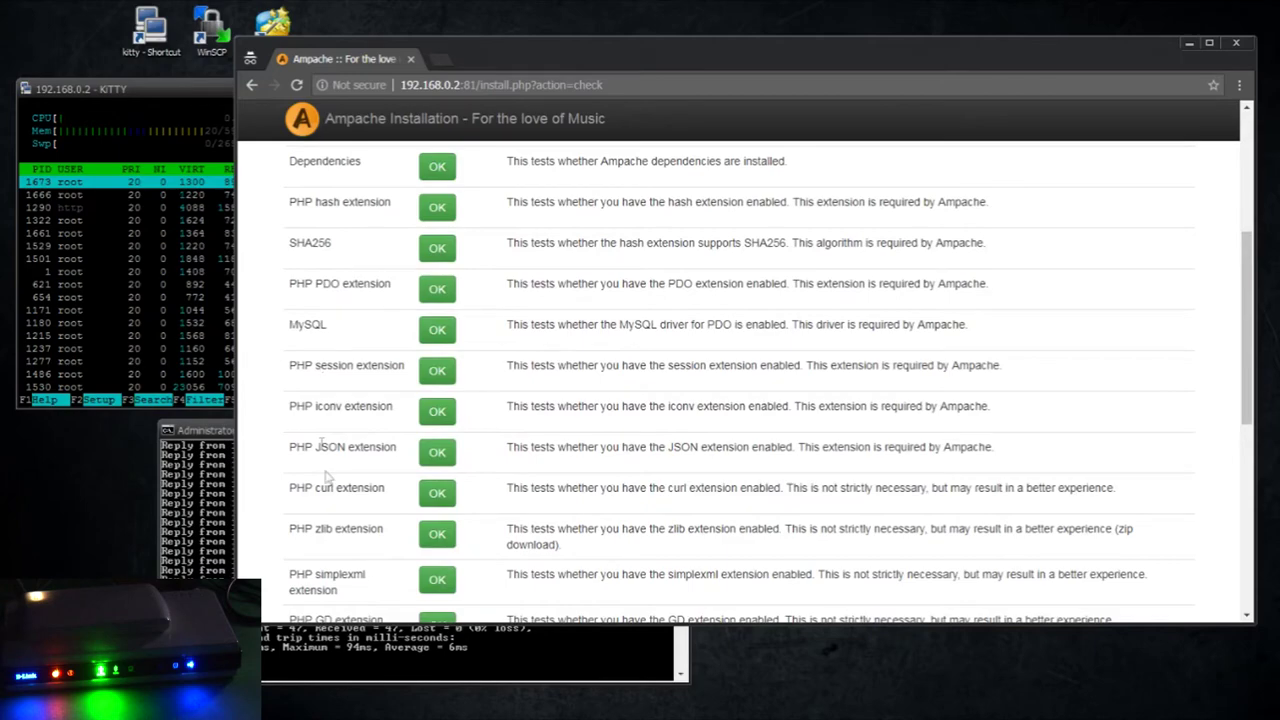
{"action": "scroll", "coordinate": [374, 528], "scroll_direction": "down", "scroll_amount": 2}
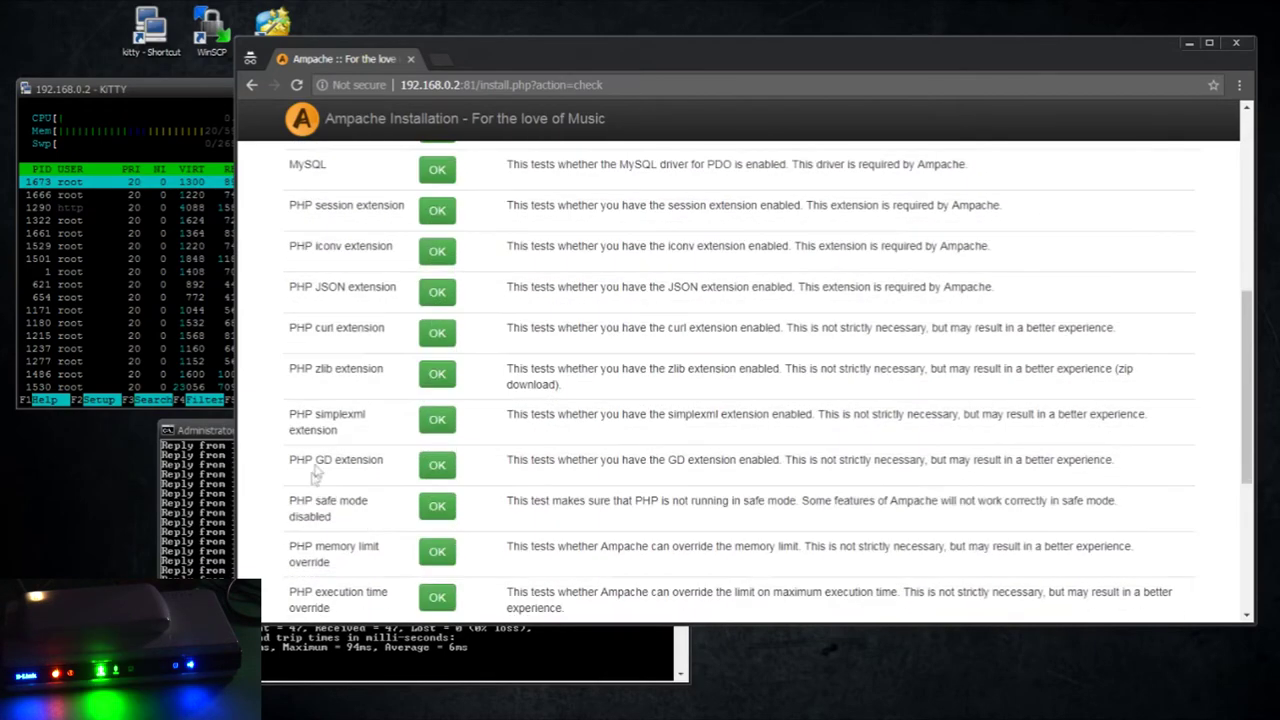
{"action": "scroll", "coordinate": [372, 484], "scroll_direction": "down", "scroll_amount": 4}
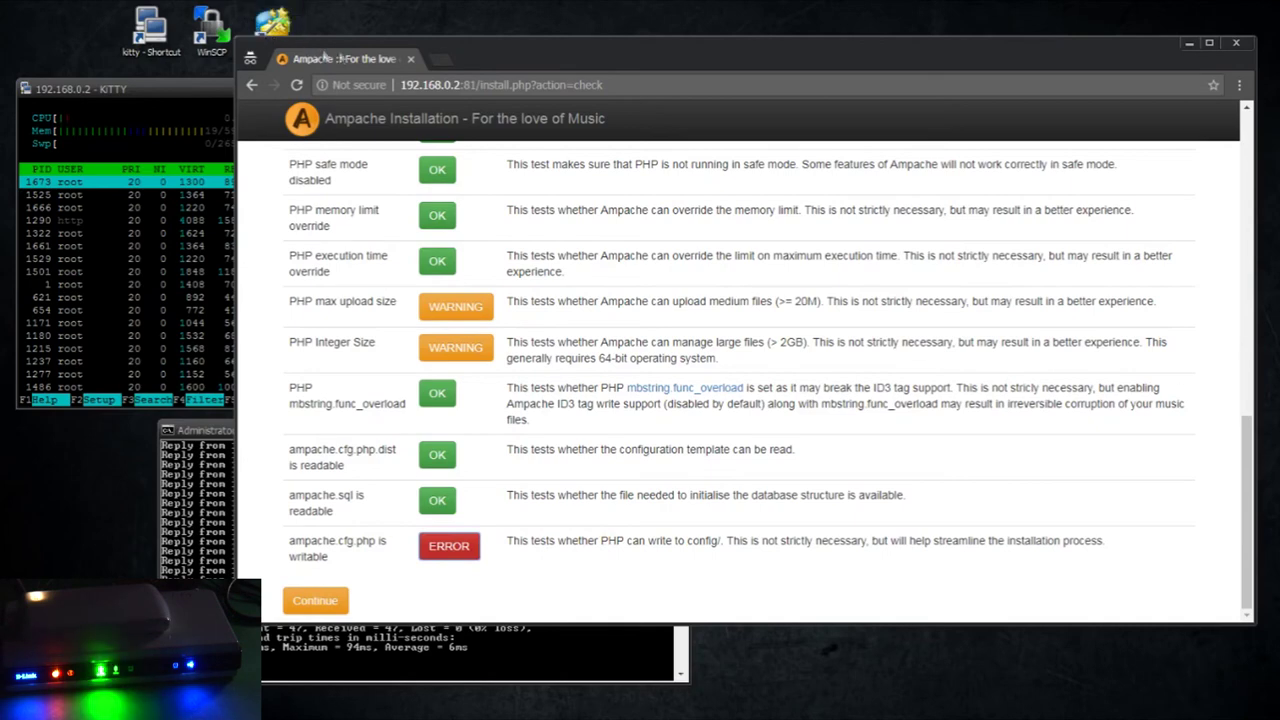
{"action": "left_click_drag", "start_coordinate": [340, 57], "coordinate": [314, 87]}
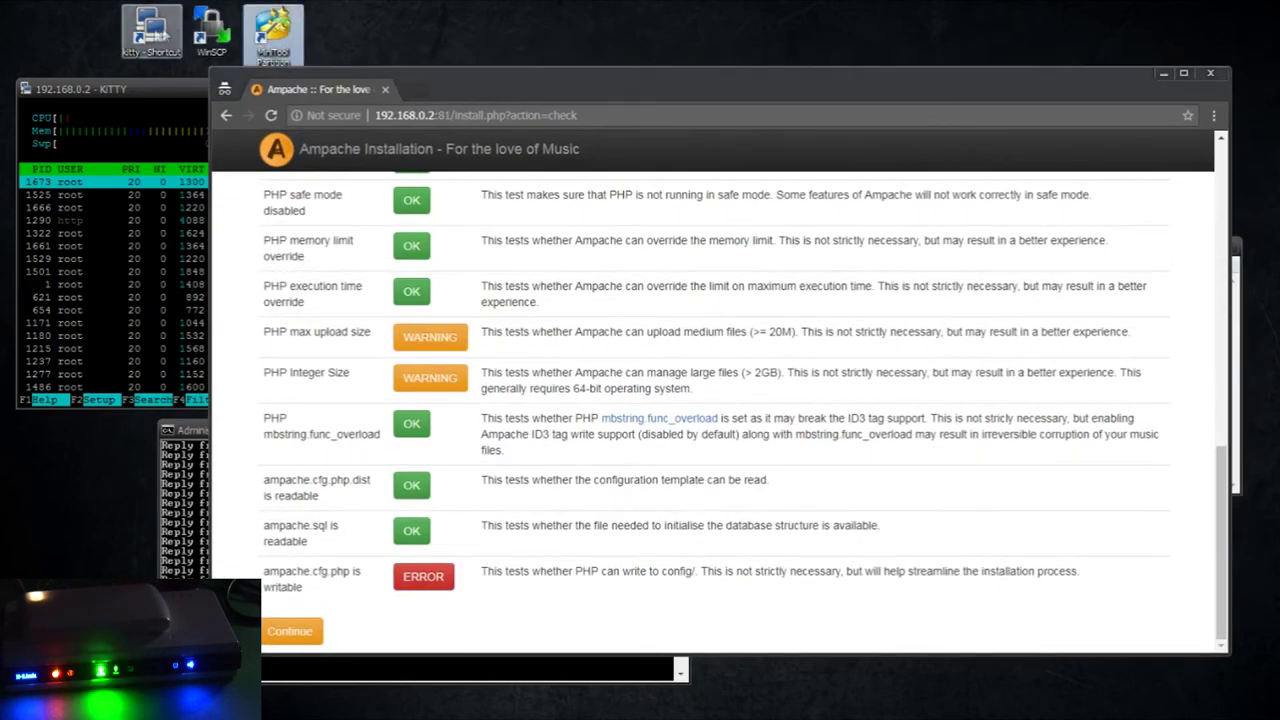
{"action": "double_click", "coordinate": [211, 30]}
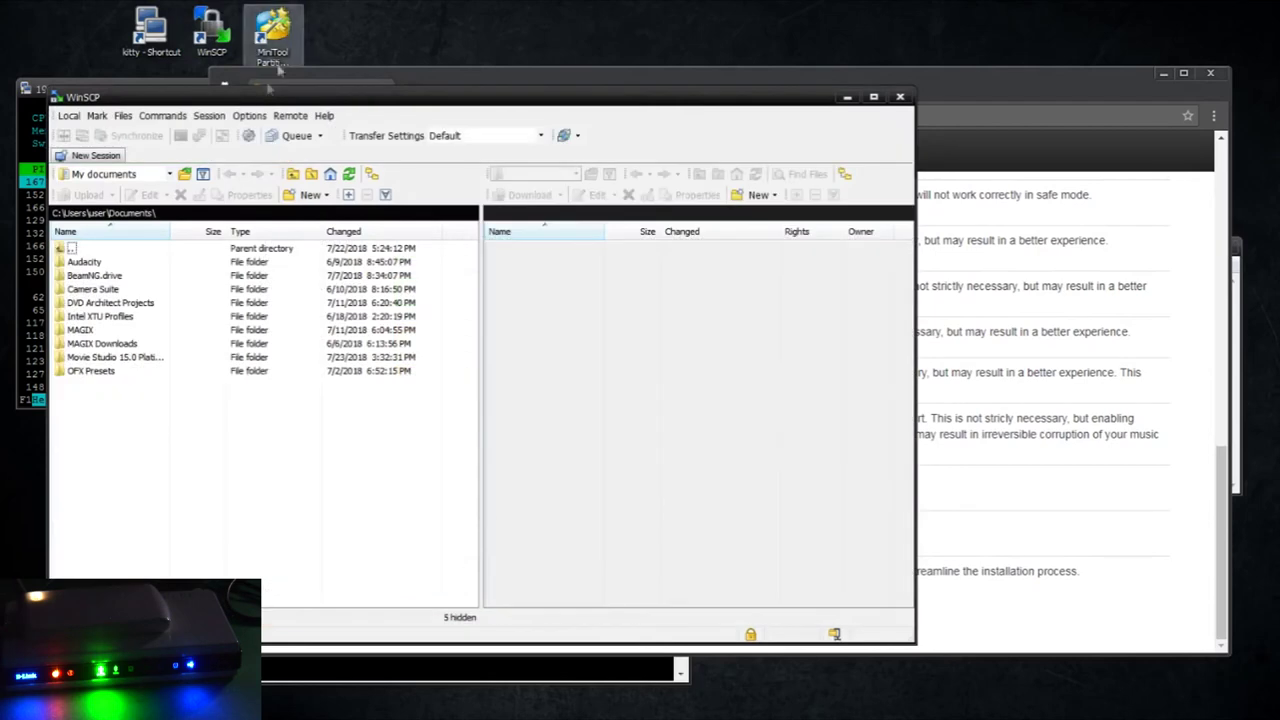
Log in to the router at 192.168.0.2 over SCP with the router's user name
{"action": "left_click", "coordinate": [535, 263]}
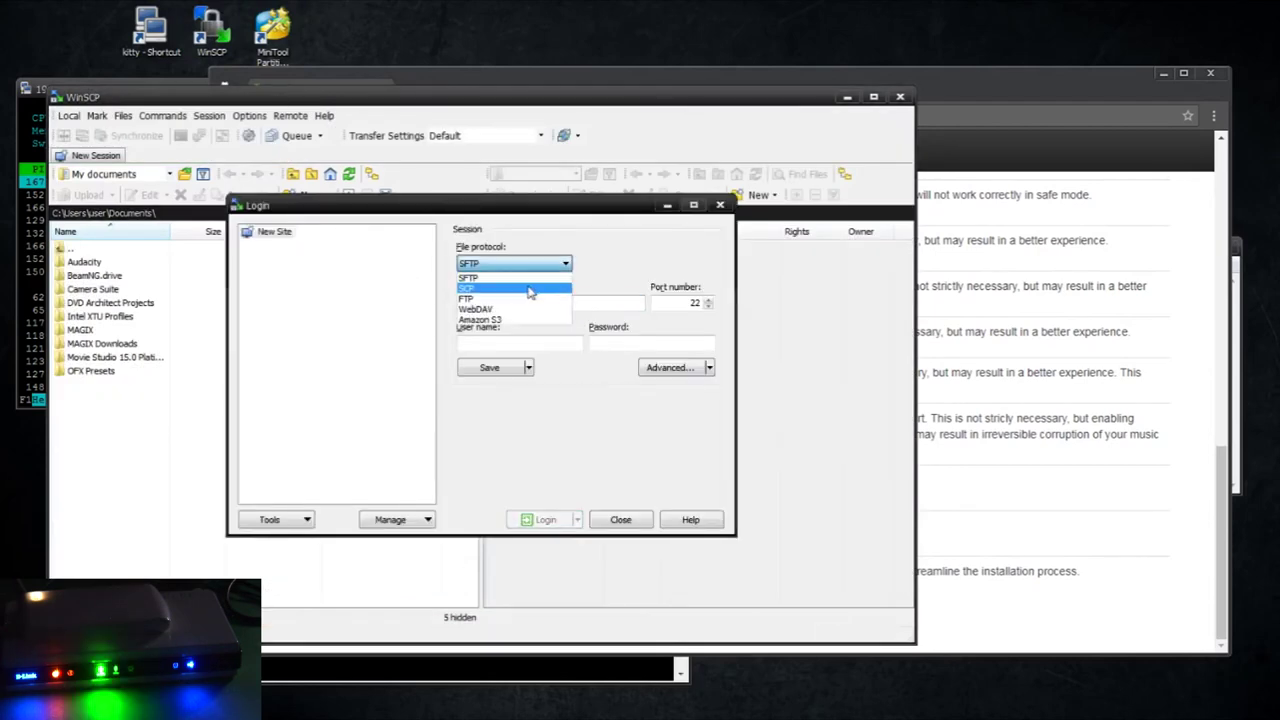
{"action": "left_click", "coordinate": [527, 285]}
{"action": "left_click", "coordinate": [518, 302]}
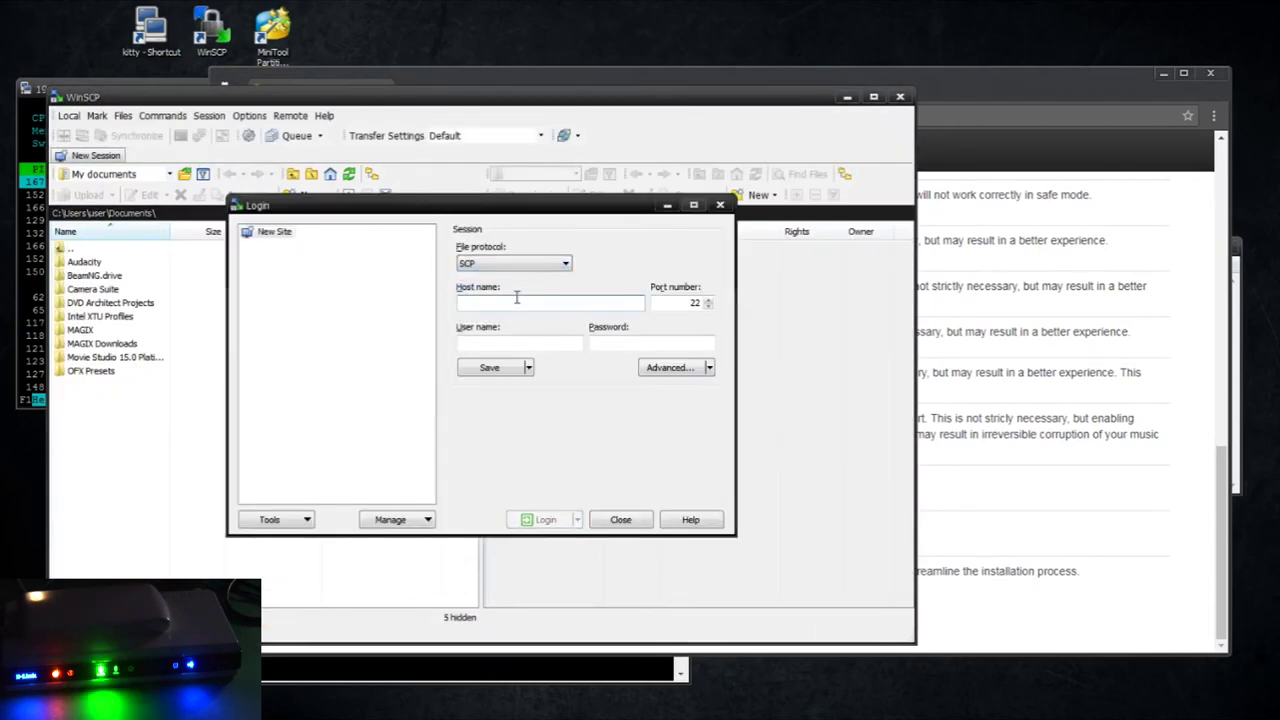
{"action": "type", "text": "192.168.0"}
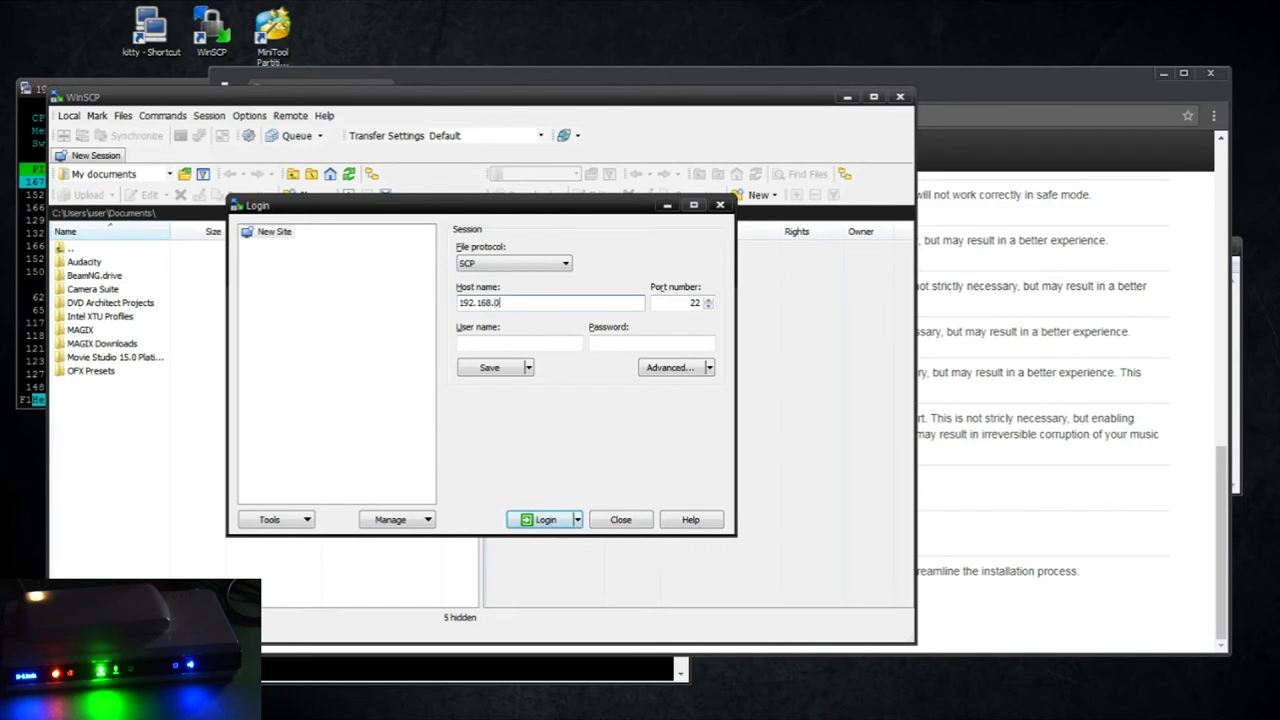
{"action": "type", "text": ".2"}
{"action": "key", "text": "Tab"}
{"action": "key", "text": "Tab"}
{"action": "type", "text": "radmin"}
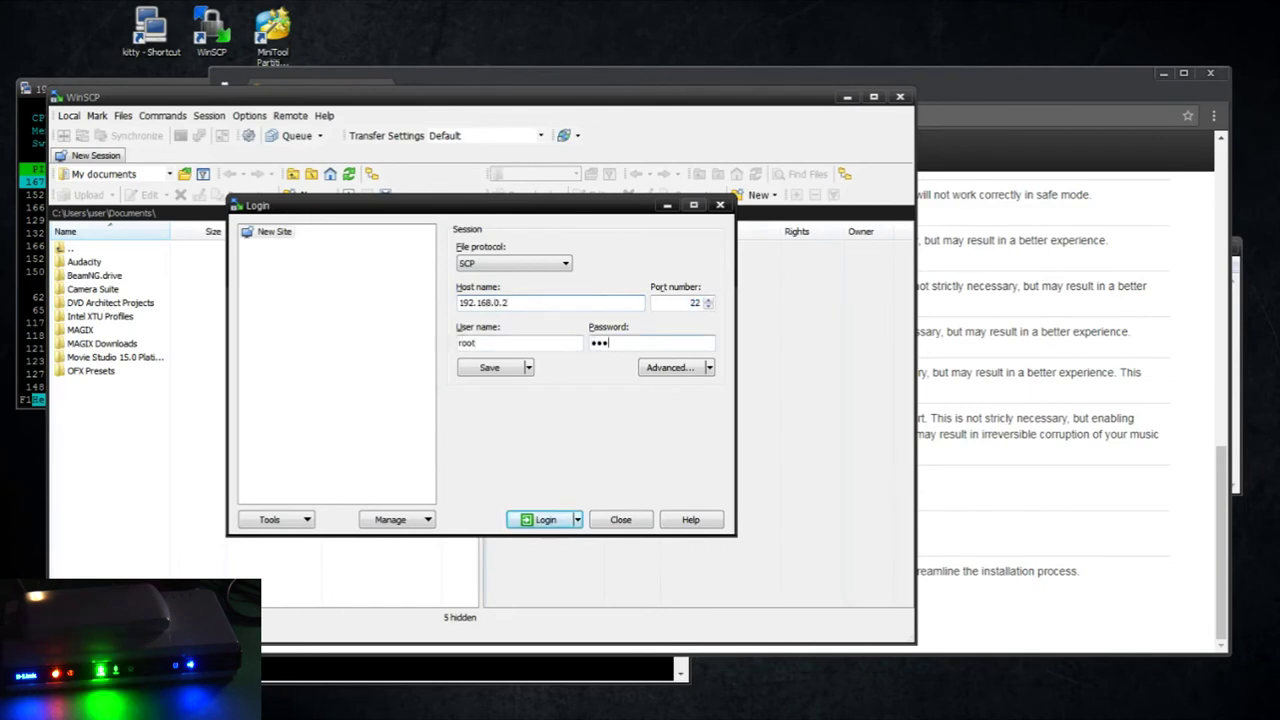
{"action": "key", "text": "Return"}
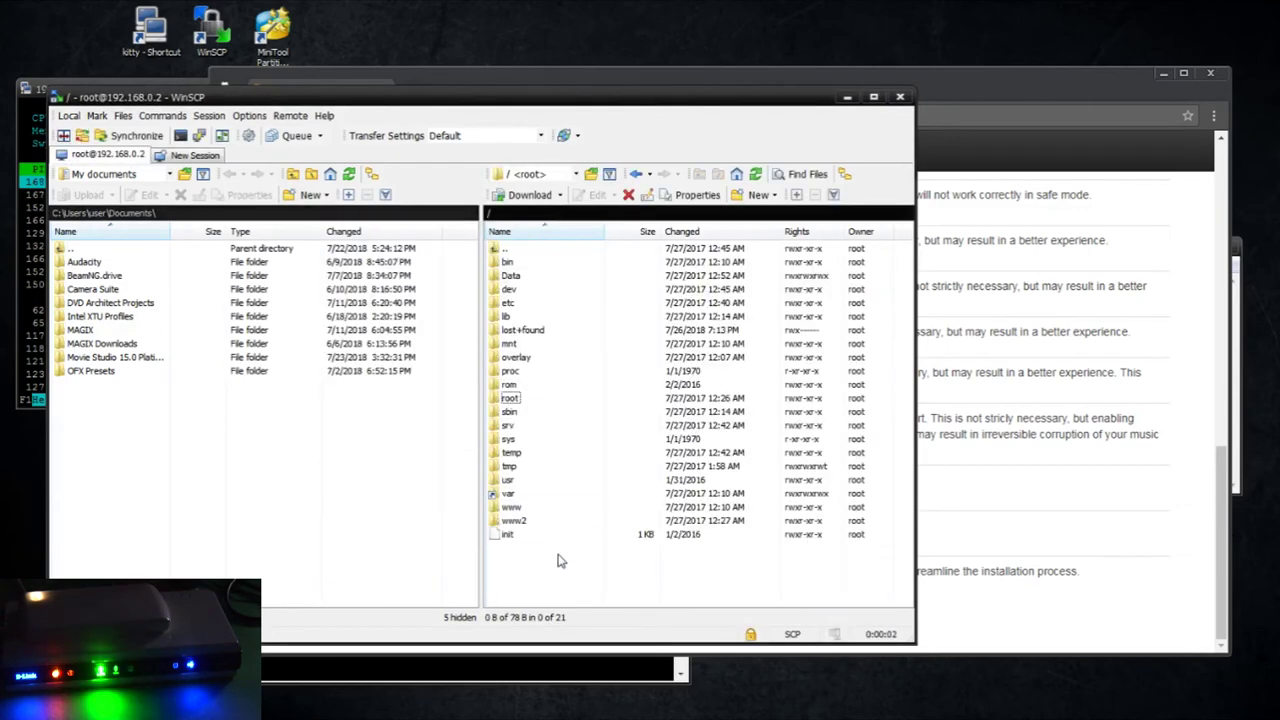
Set the www2/config folder's permissions to 0777, applied recursively
{"action": "double_click", "coordinate": [540, 522]}
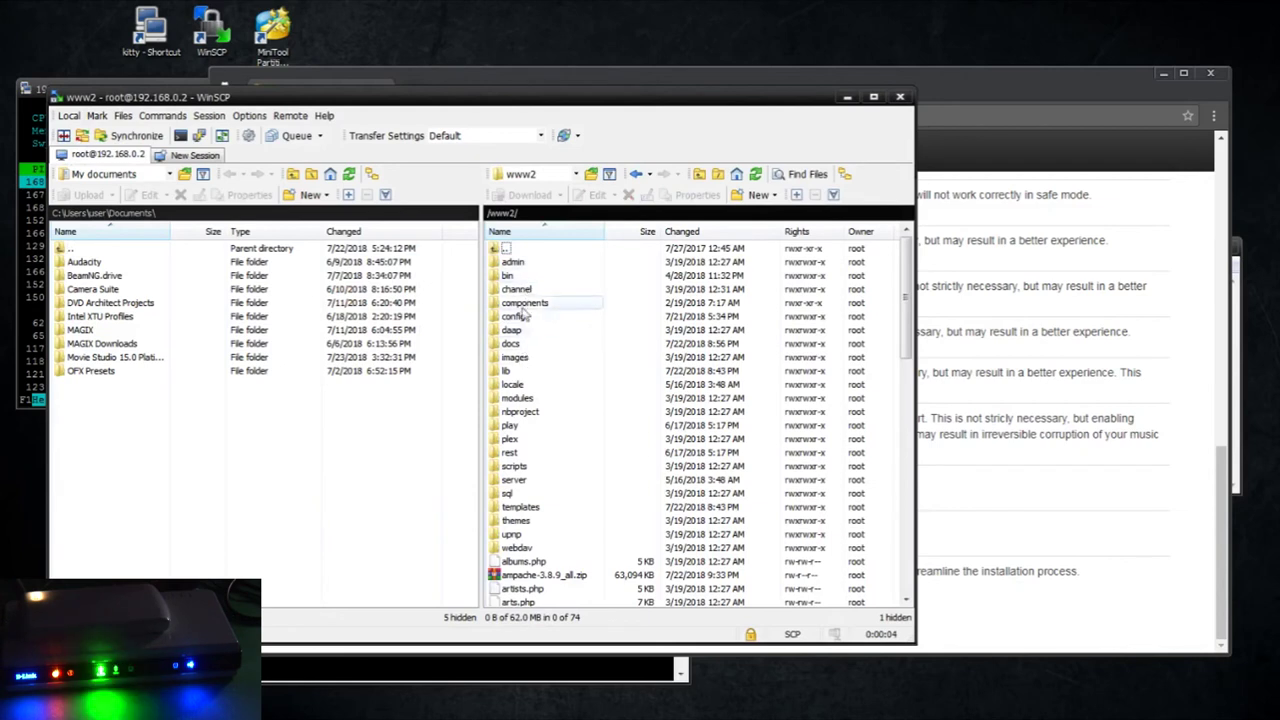
{"action": "left_click", "coordinate": [515, 316]}
{"action": "right_click", "coordinate": [525, 315]}
{"action": "left_click", "coordinate": [554, 491]}
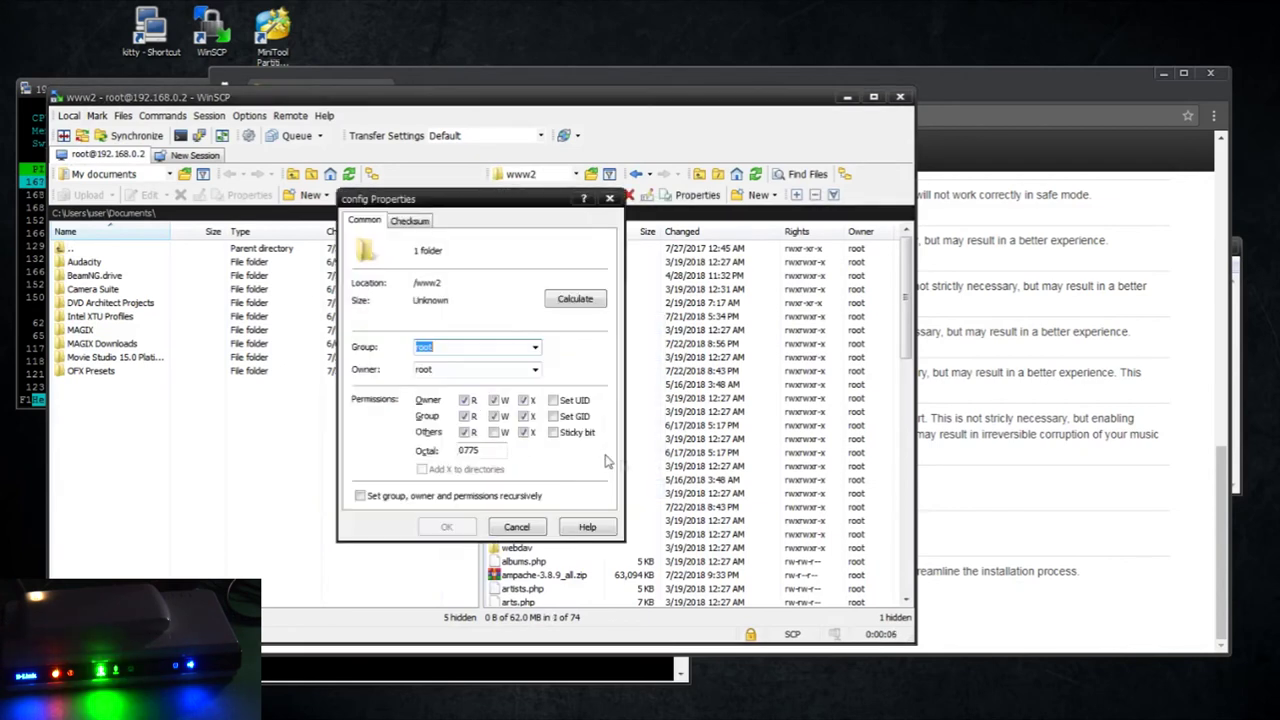
{"action": "left_click", "coordinate": [494, 432]}
{"action": "left_click", "coordinate": [494, 416]}
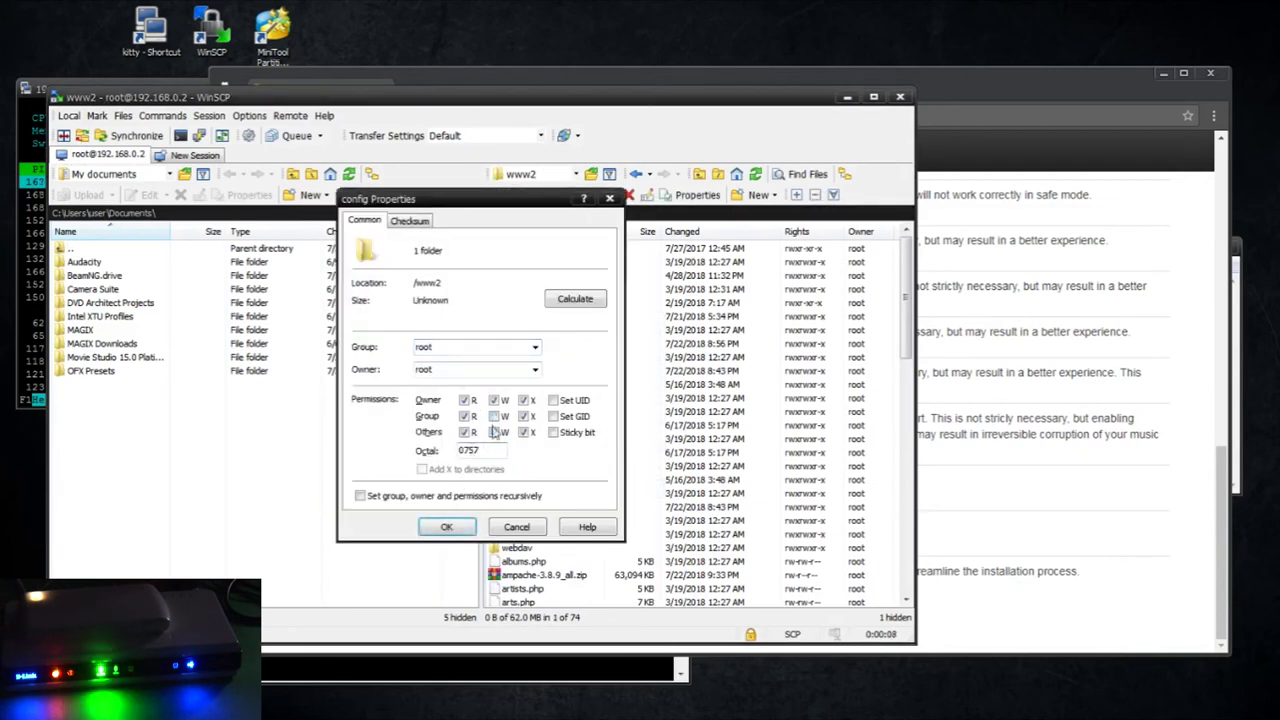
{"action": "left_click", "coordinate": [494, 416]}
{"action": "left_click", "coordinate": [458, 496]}
{"action": "left_click", "coordinate": [449, 527]}
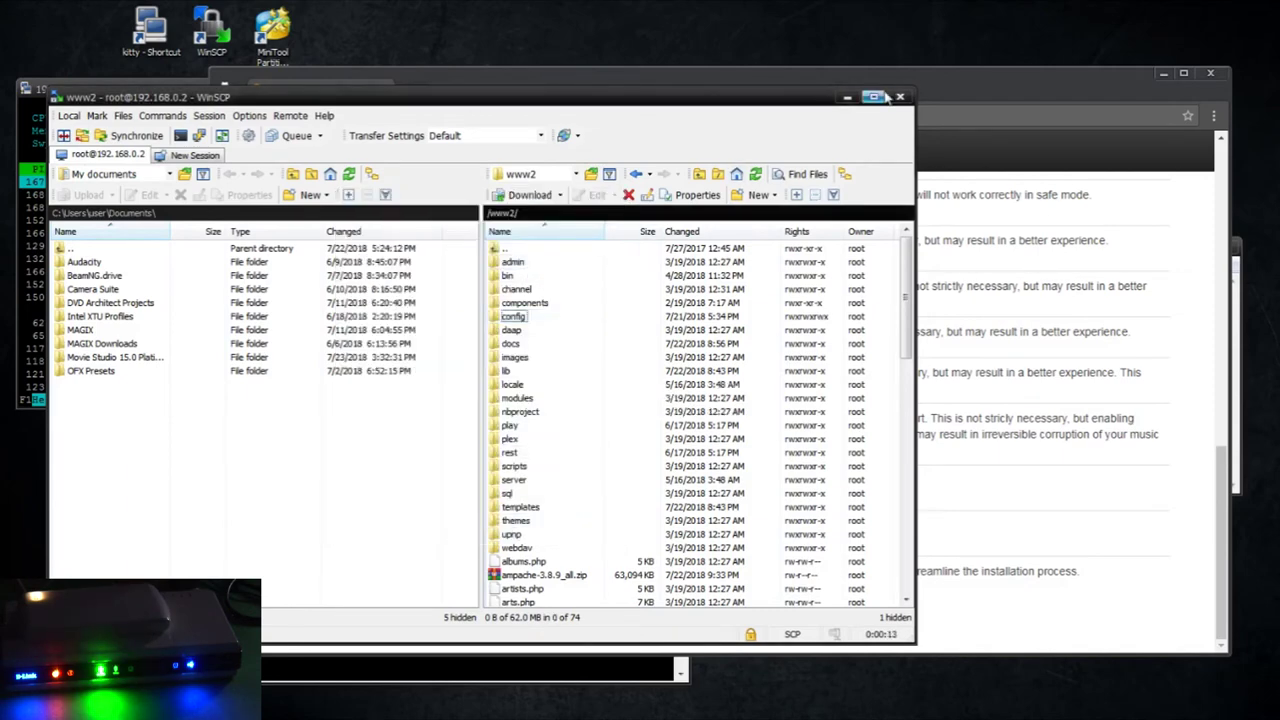
Close WinSCP and confirm ending the session
{"action": "left_click_drag", "start_coordinate": [748, 99], "coordinate": [764, 99]}
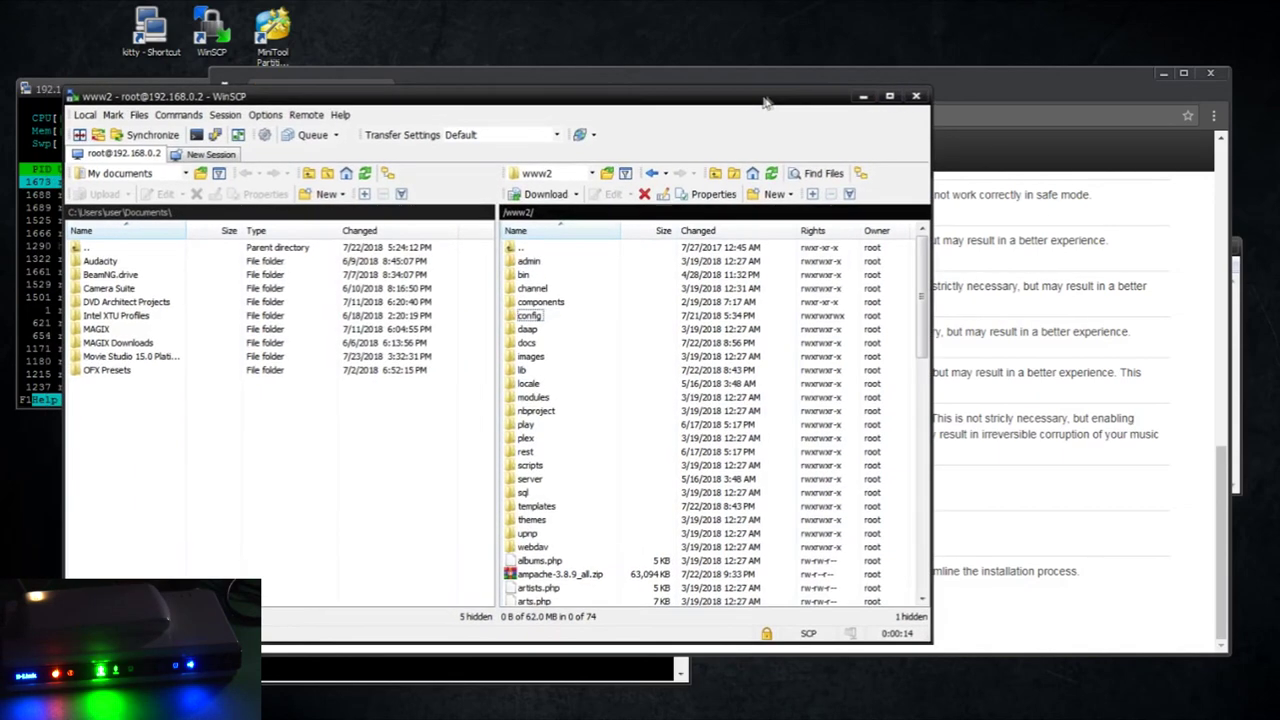
{"action": "left_click", "coordinate": [916, 96]}
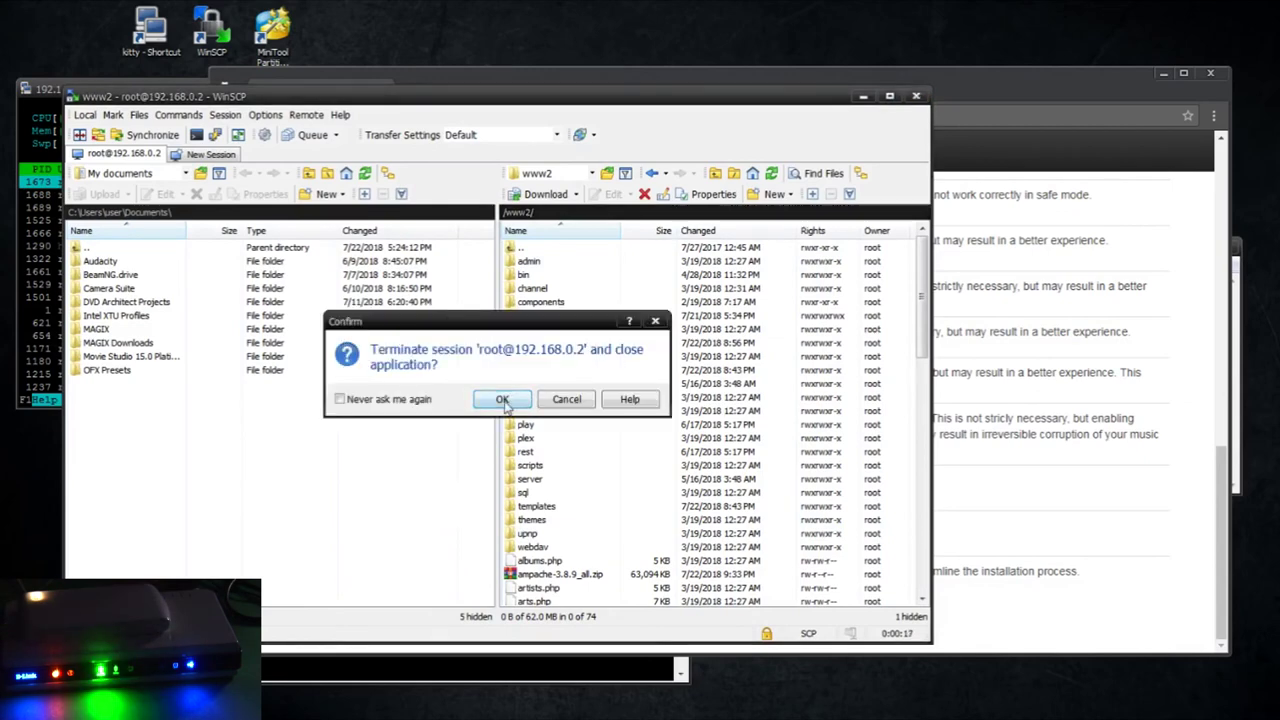
{"action": "left_click", "coordinate": [503, 400]}
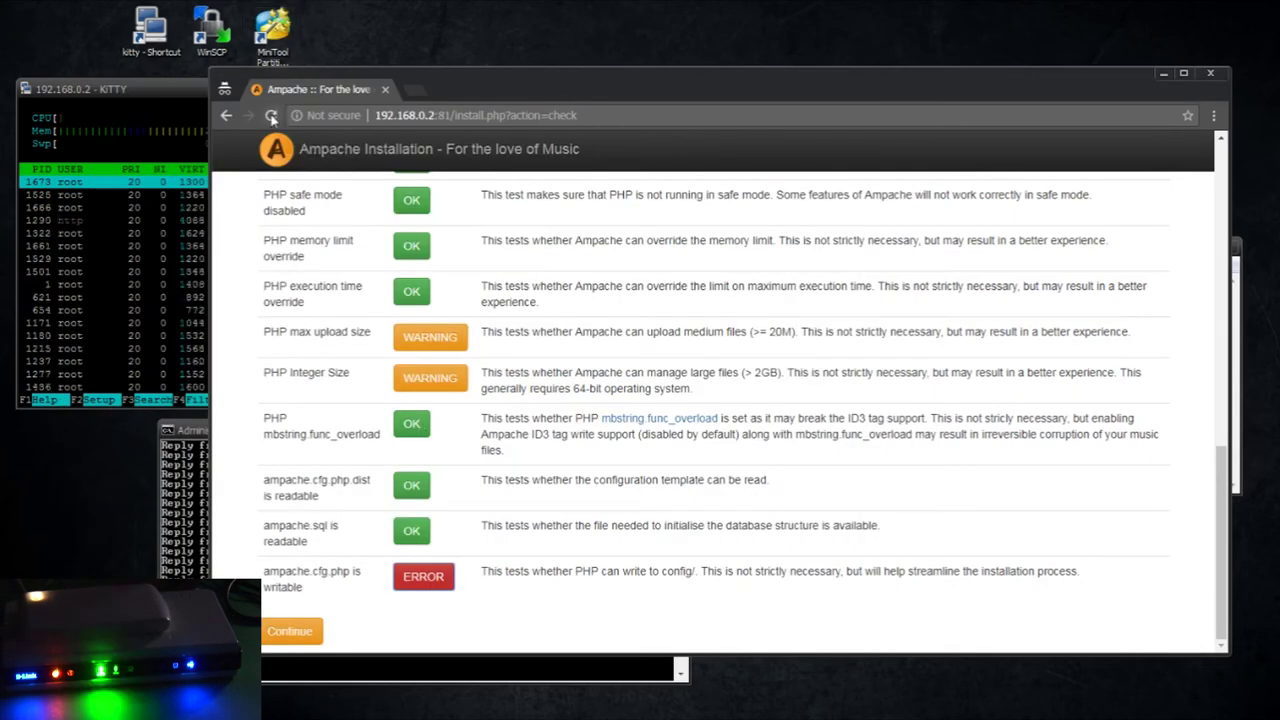
Rerun the requirement checks, continue to database setup and enter the MySQL admin password
{"action": "left_click", "coordinate": [271, 117]}
{"action": "left_click", "coordinate": [808, 230]}
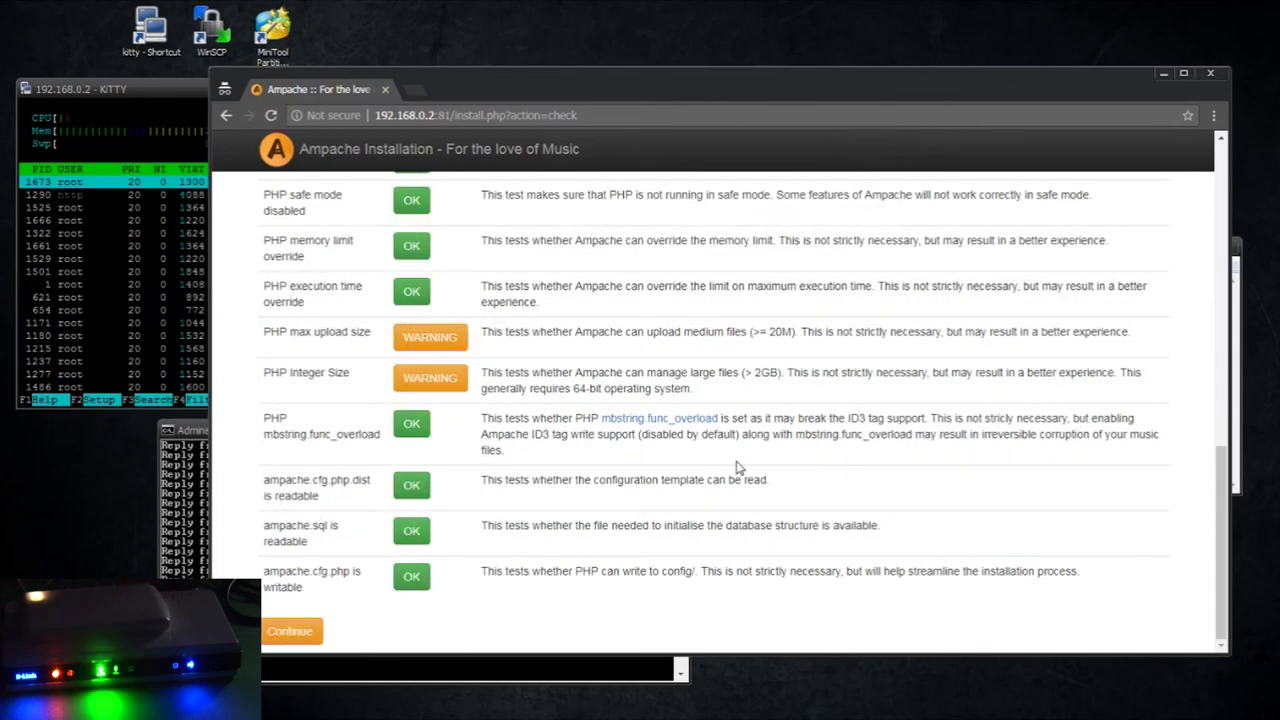
{"action": "left_click", "coordinate": [290, 633]}
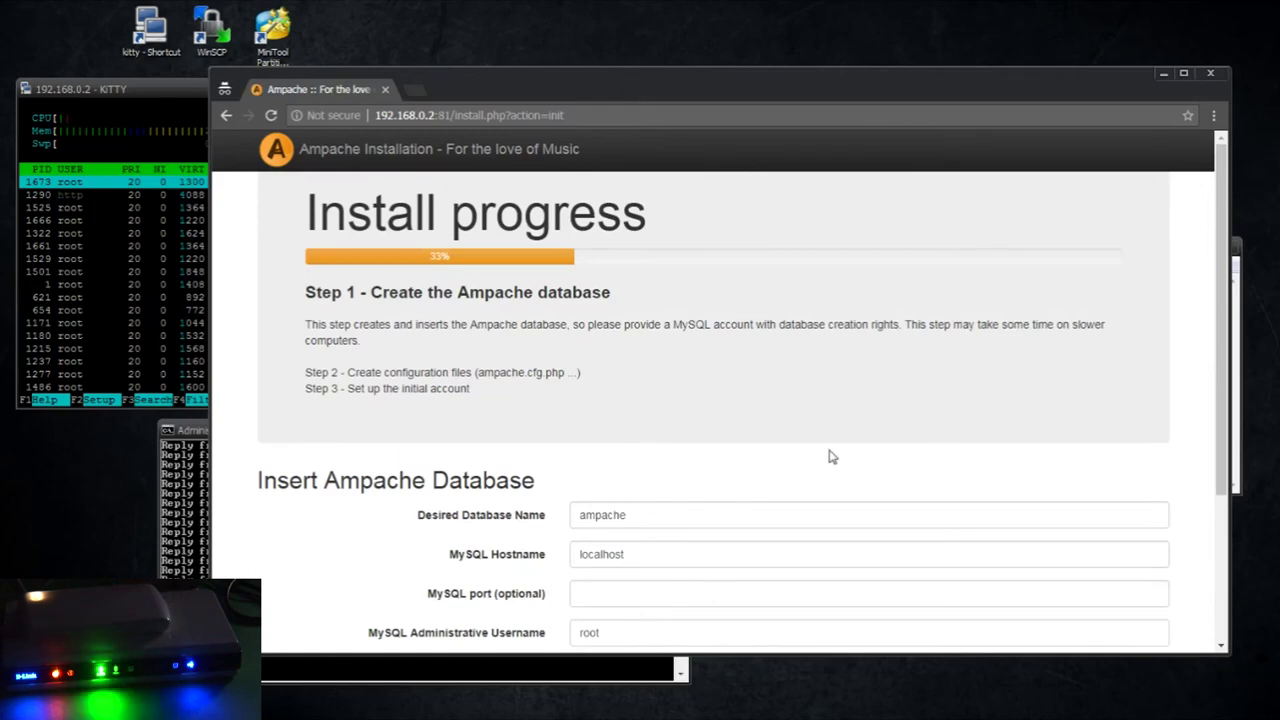
{"action": "scroll", "coordinate": [831, 454], "scroll_direction": "down", "scroll_amount": 2}
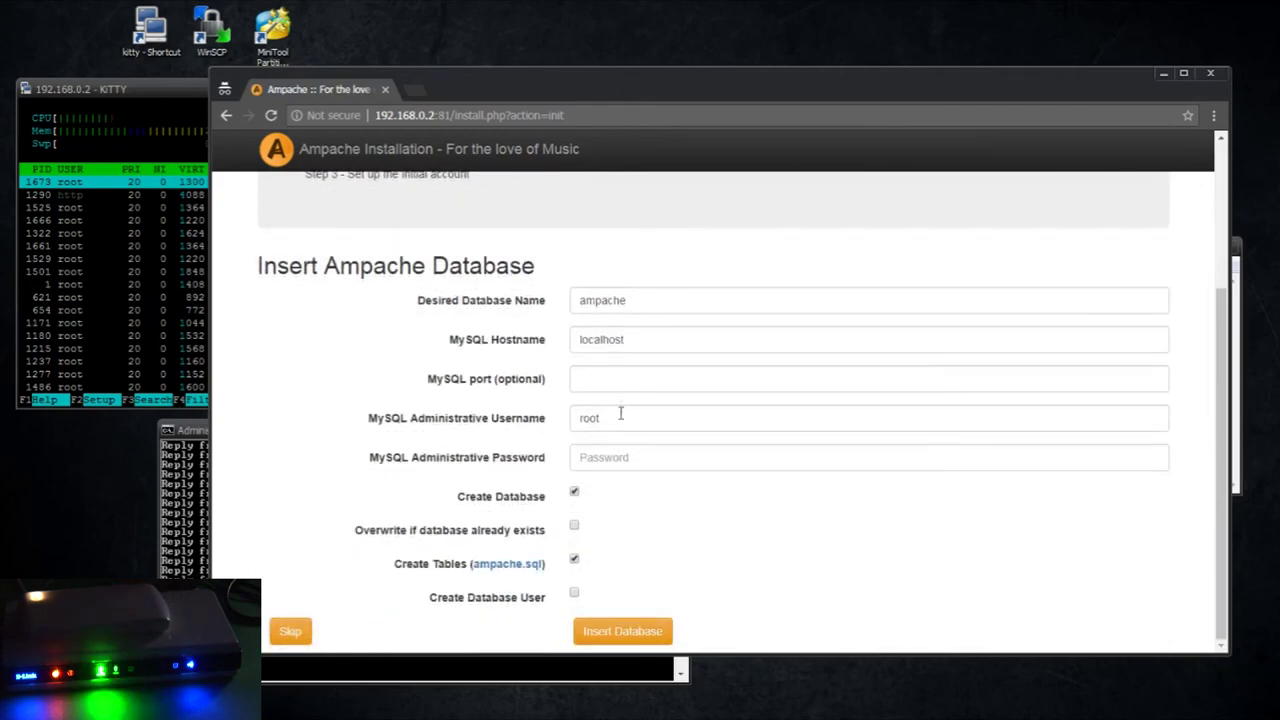
{"action": "left_click", "coordinate": [633, 457]}
{"action": "type", "text": "r"}
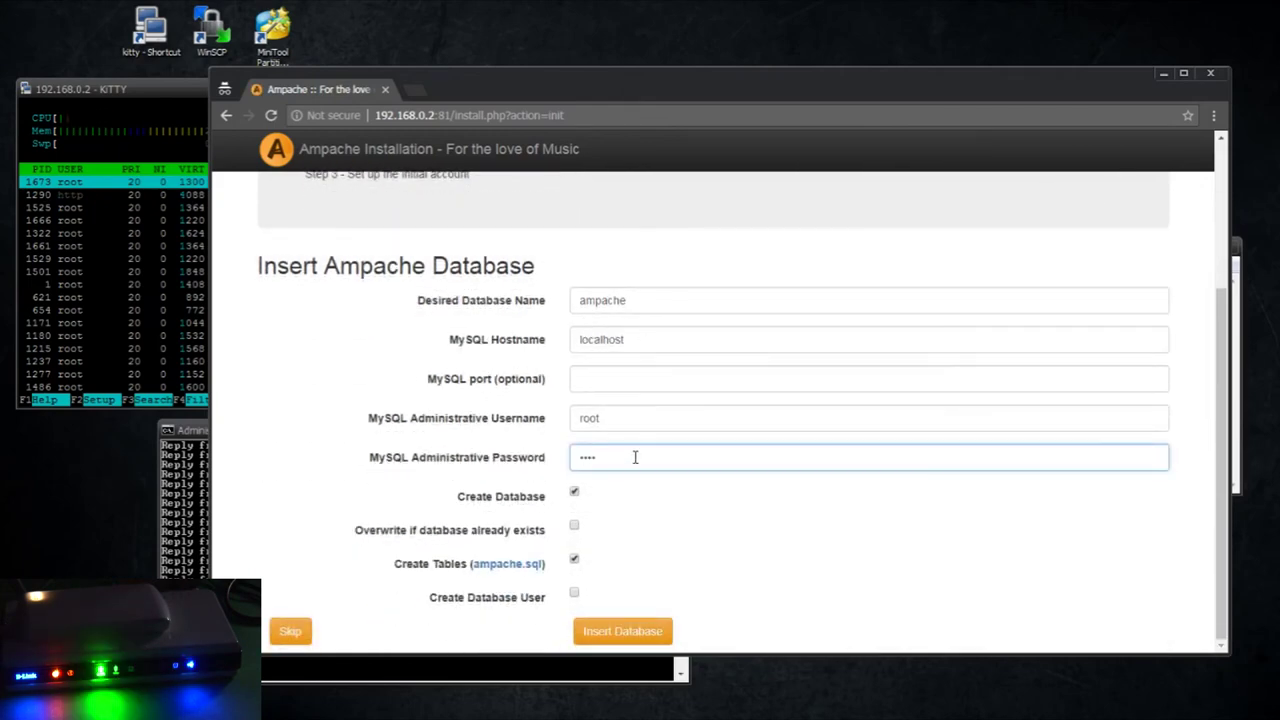
Change the database hostname from localhost to 127.0.0.1
{"action": "double_click", "coordinate": [634, 345]}
{"action": "type", "text": "127.0.0.1"}
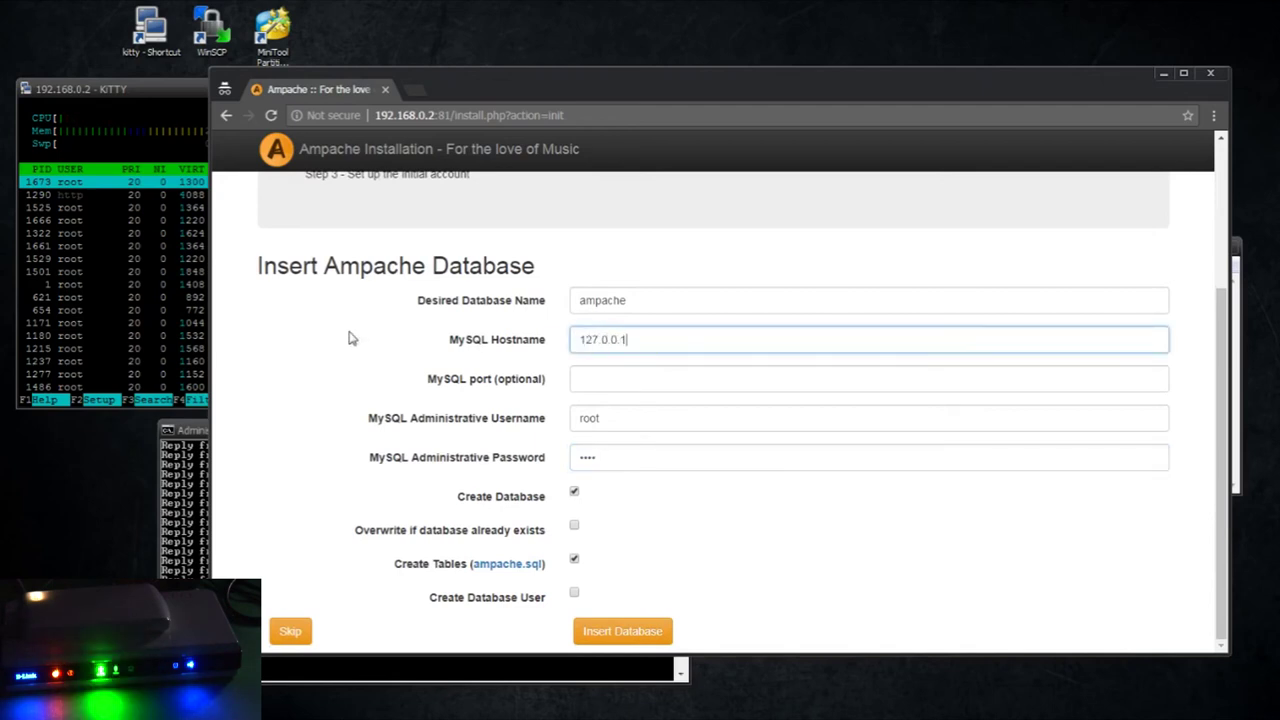
{"action": "left_click_drag", "start_coordinate": [681, 345], "coordinate": [520, 345]}
{"action": "left_click", "coordinate": [543, 346]}
{"action": "left_click_drag", "start_coordinate": [656, 340], "coordinate": [537, 344]}
{"action": "left_click", "coordinate": [672, 339]}
{"action": "left_click_drag", "start_coordinate": [672, 339], "coordinate": [498, 349]}
{"action": "left_click", "coordinate": [648, 341]}
{"action": "scroll", "coordinate": [590, 325], "scroll_direction": "up", "scroll_amount": 2}
{"action": "scroll", "coordinate": [668, 398], "scroll_direction": "down", "scroll_amount": 2}
Allow overwriting, create a dedicated database user with shortened name and password, and insert the database
{"action": "left_click", "coordinate": [575, 527]}
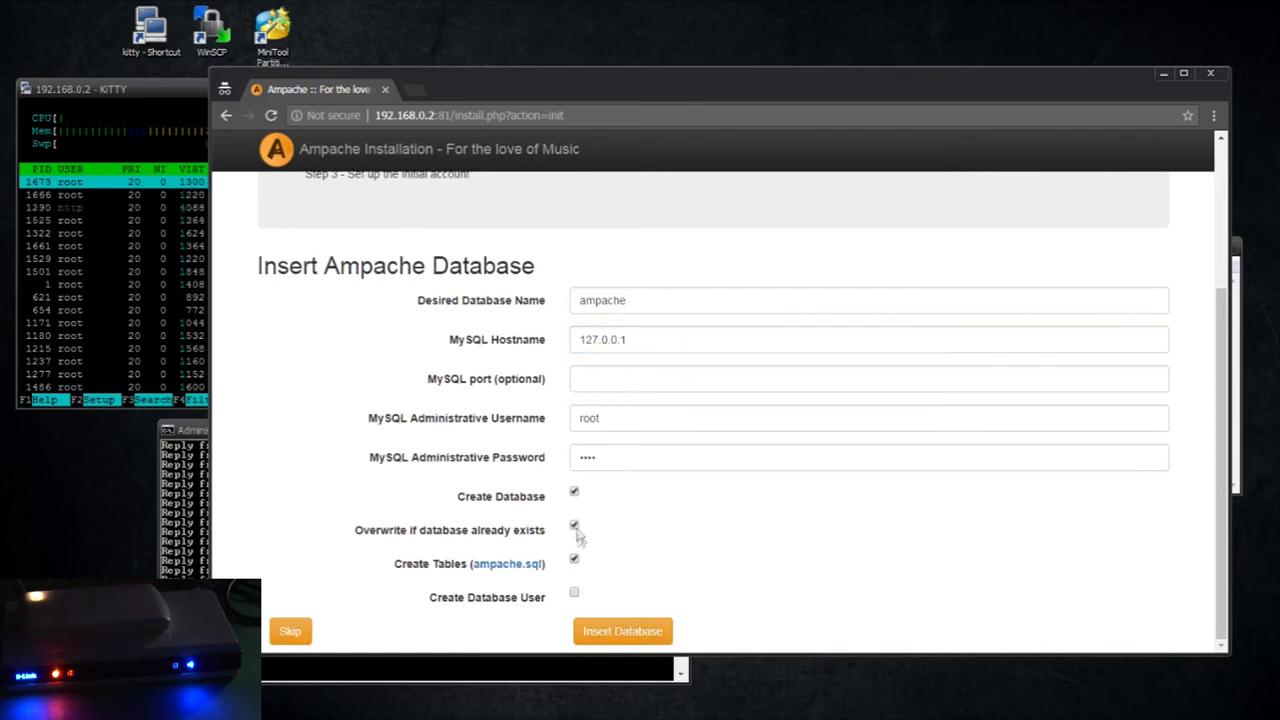
{"action": "left_click", "coordinate": [575, 597]}
{"action": "scroll", "coordinate": [720, 510], "scroll_direction": "down", "scroll_amount": 1}
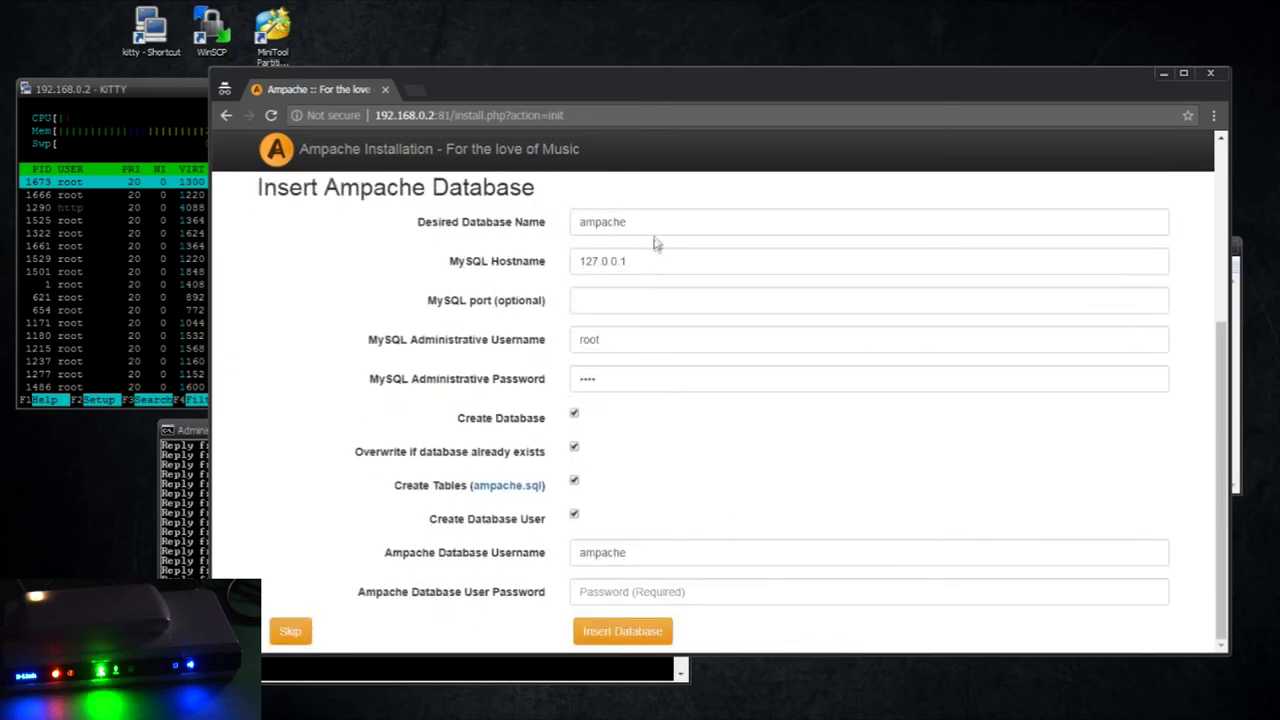
{"action": "double_click", "coordinate": [610, 553]}
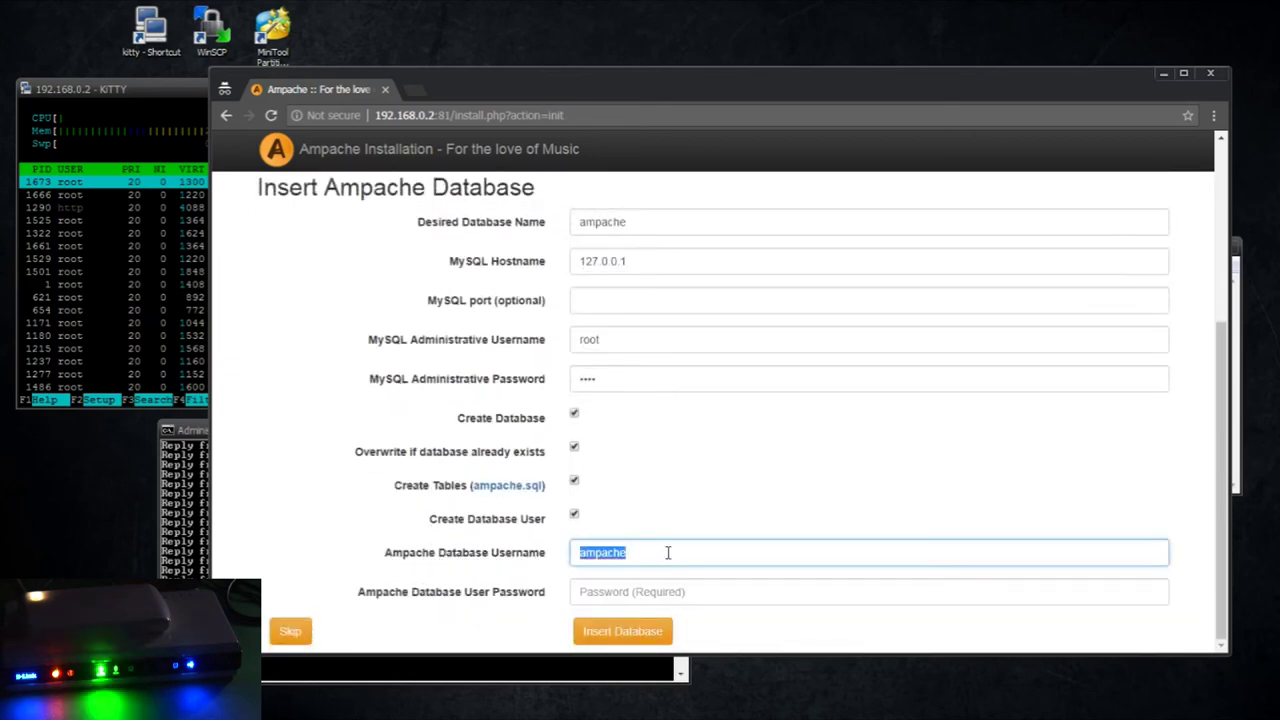
{"action": "left_click", "coordinate": [668, 553]}
{"action": "key", "text": "BackSpace"}
{"action": "key", "text": "BackSpace"}
{"action": "key", "text": "BackSpace"}
{"action": "key", "text": "BackSpace"}
{"action": "key", "text": "Tab"}
{"action": "type", "text": "am"}
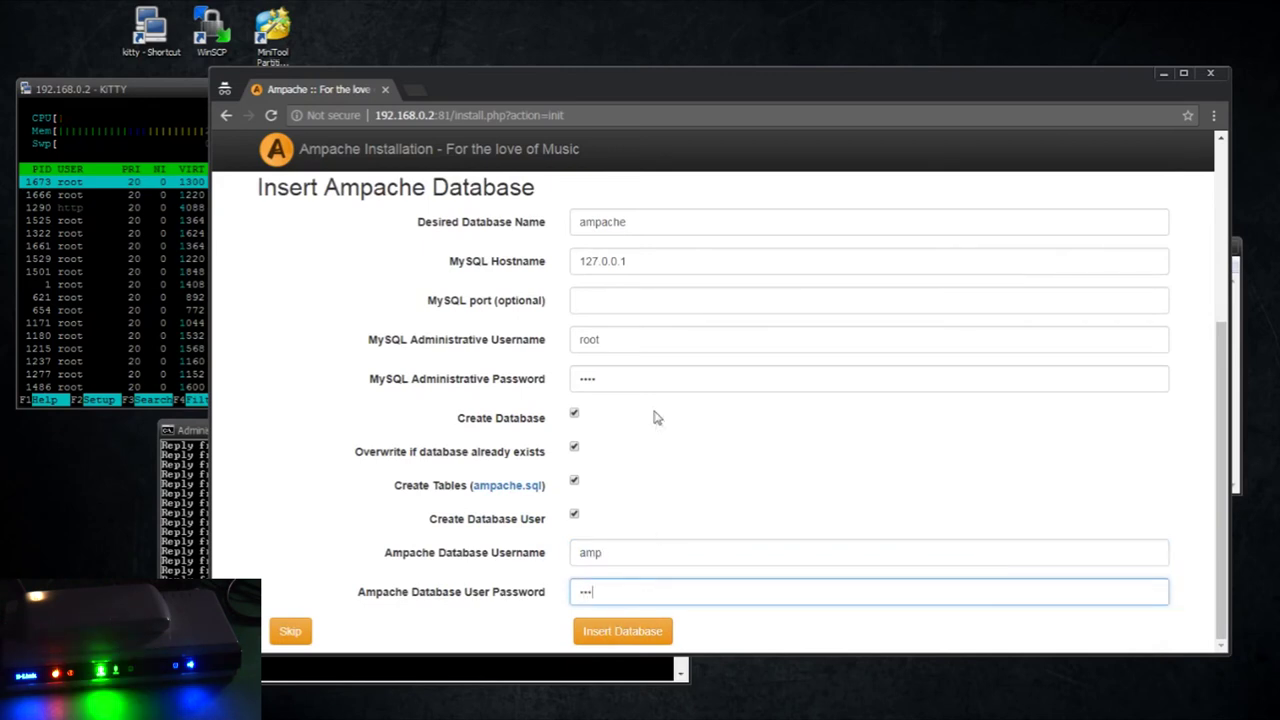
{"action": "left_click", "coordinate": [638, 628]}
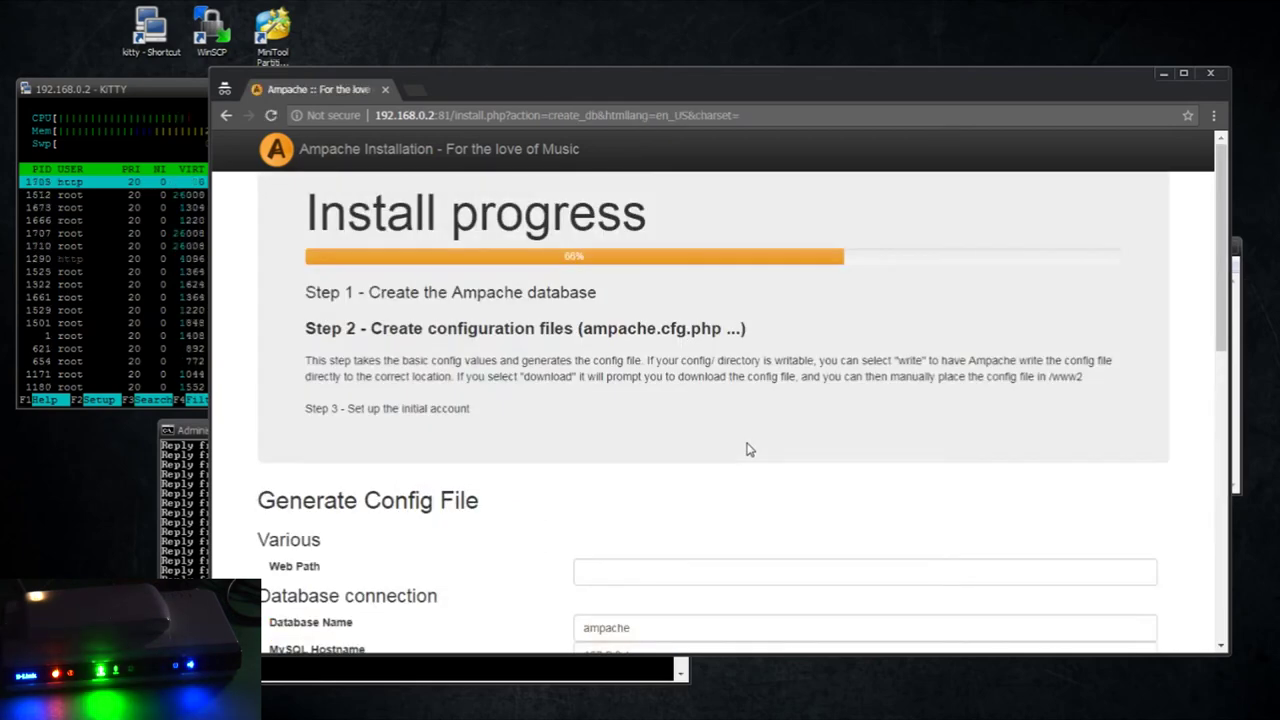
Fill in the web path and choose the Minimalist installation type
{"action": "scroll", "coordinate": [675, 450], "scroll_direction": "down", "scroll_amount": 4}
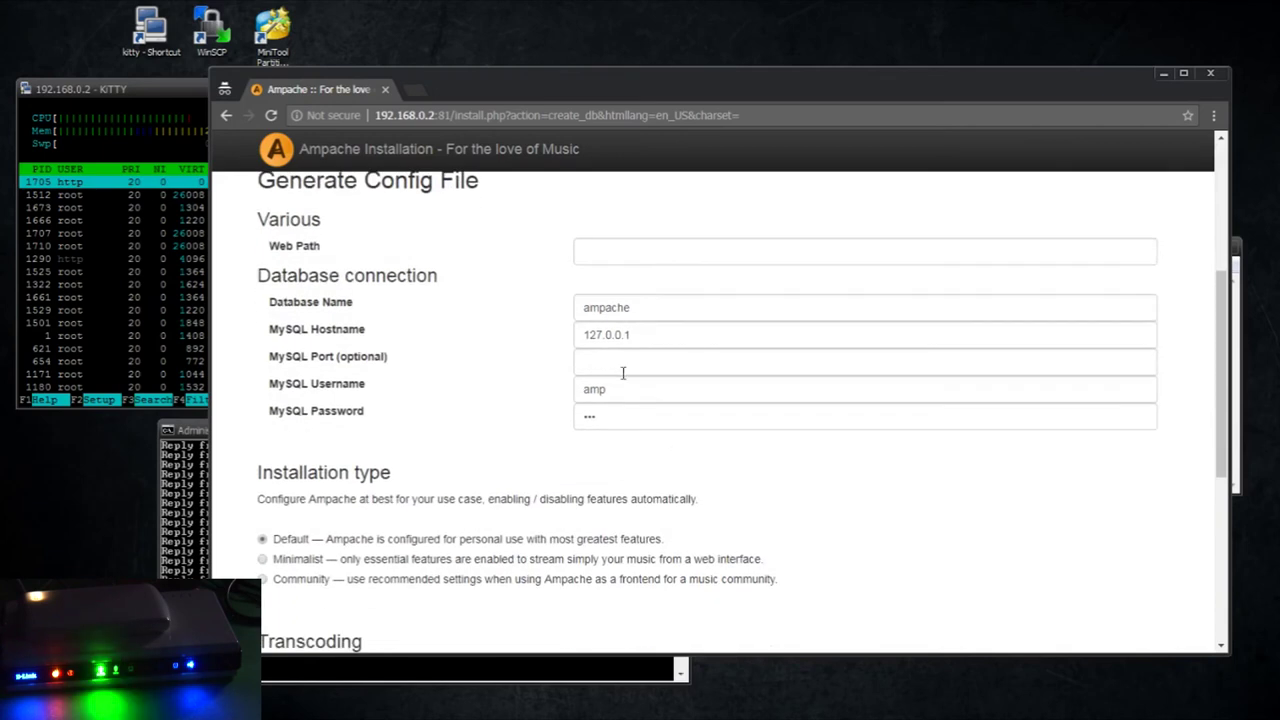
{"action": "scroll", "coordinate": [637, 314], "scroll_direction": "up", "scroll_amount": 1}
{"action": "left_click", "coordinate": [610, 332]}
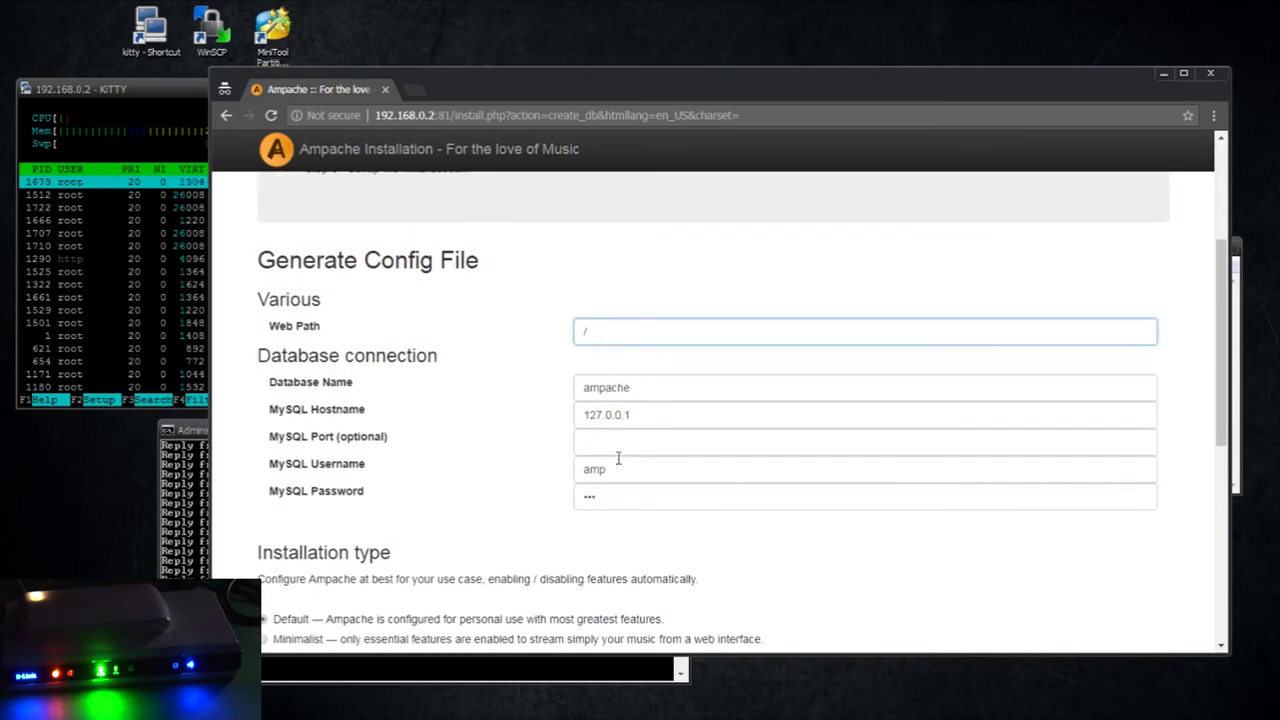
{"action": "scroll", "coordinate": [628, 537], "scroll_direction": "down", "scroll_amount": 4}
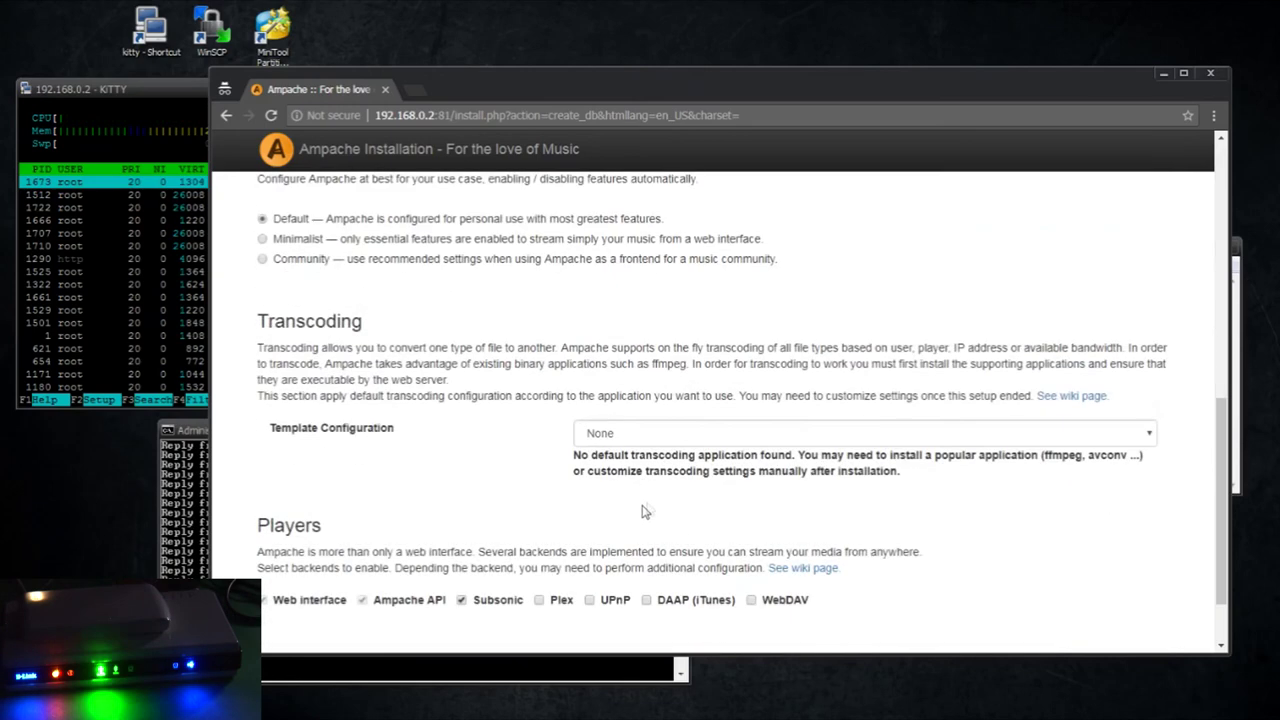
{"action": "scroll", "coordinate": [645, 510], "scroll_direction": "up", "scroll_amount": 2}
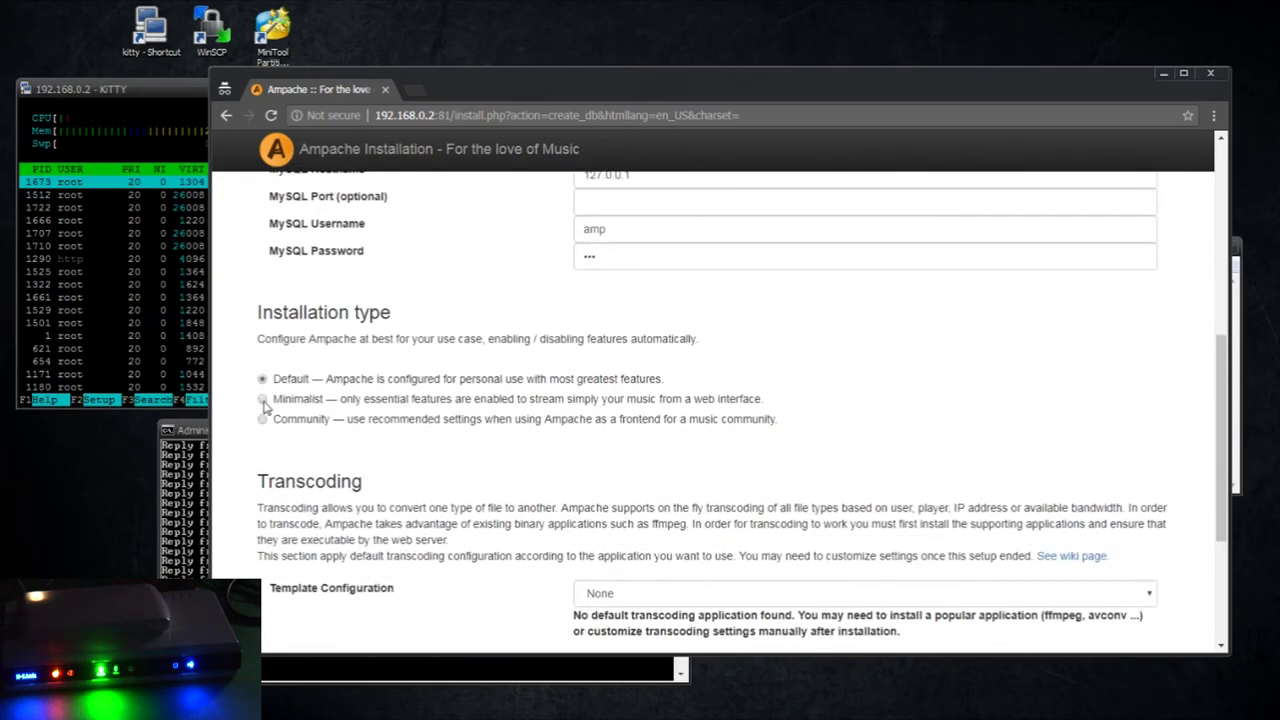
{"action": "left_click", "coordinate": [262, 399]}
Keep the transcoding template at None and enable the Plex player backend
{"action": "scroll", "coordinate": [672, 495], "scroll_direction": "down", "scroll_amount": 3}
{"action": "left_click", "coordinate": [645, 352]}
{"action": "left_click", "coordinate": [645, 368]}
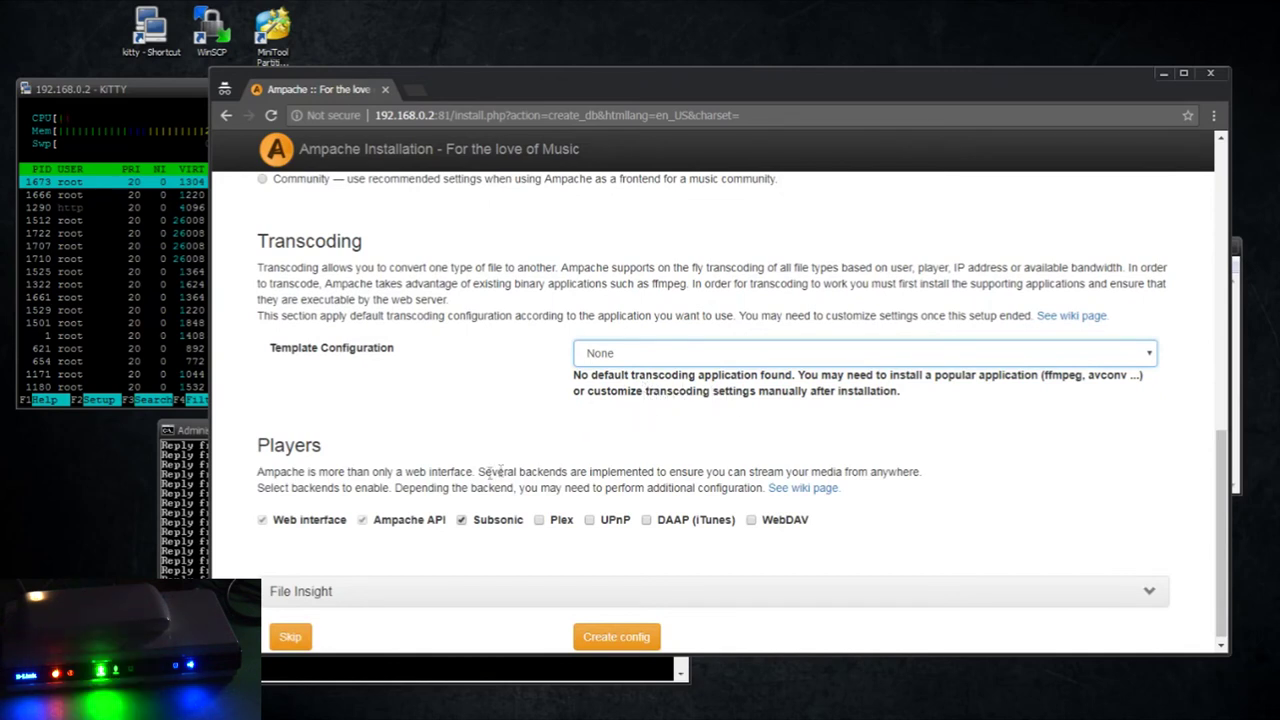
{"action": "left_click", "coordinate": [540, 520]}
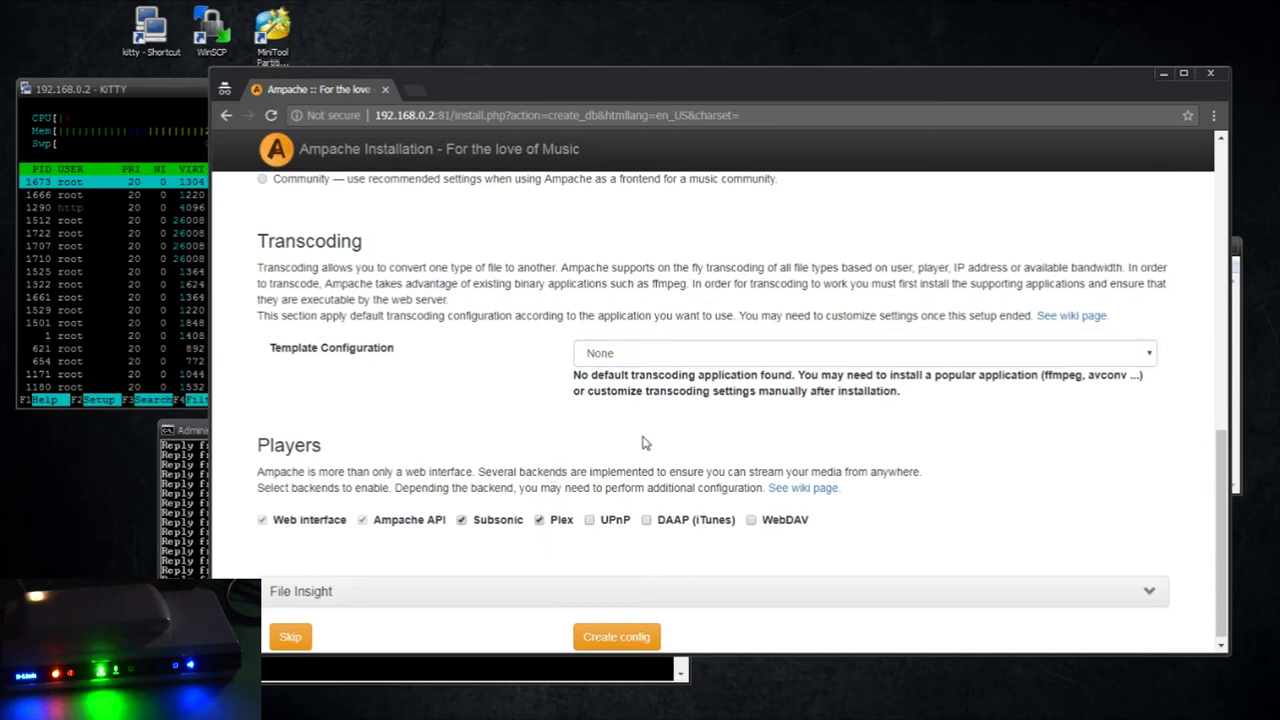
{"action": "left_click", "coordinate": [652, 352]}
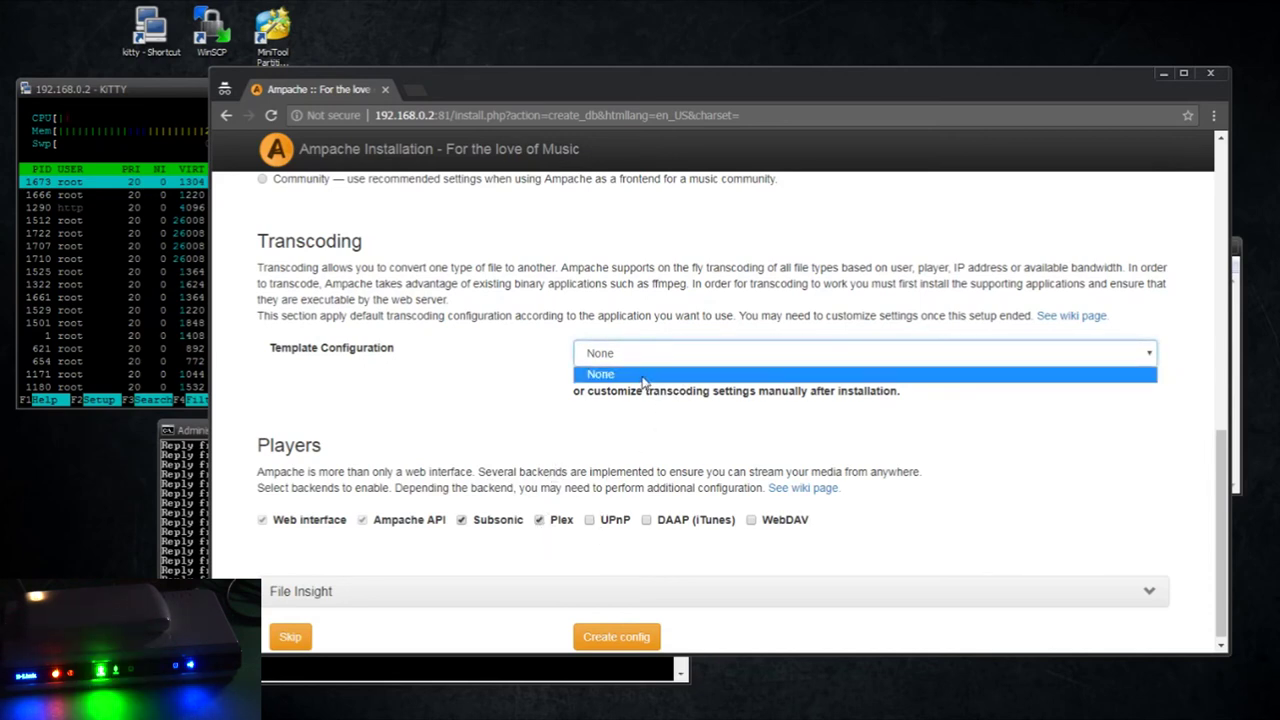
{"action": "left_click", "coordinate": [643, 376]}
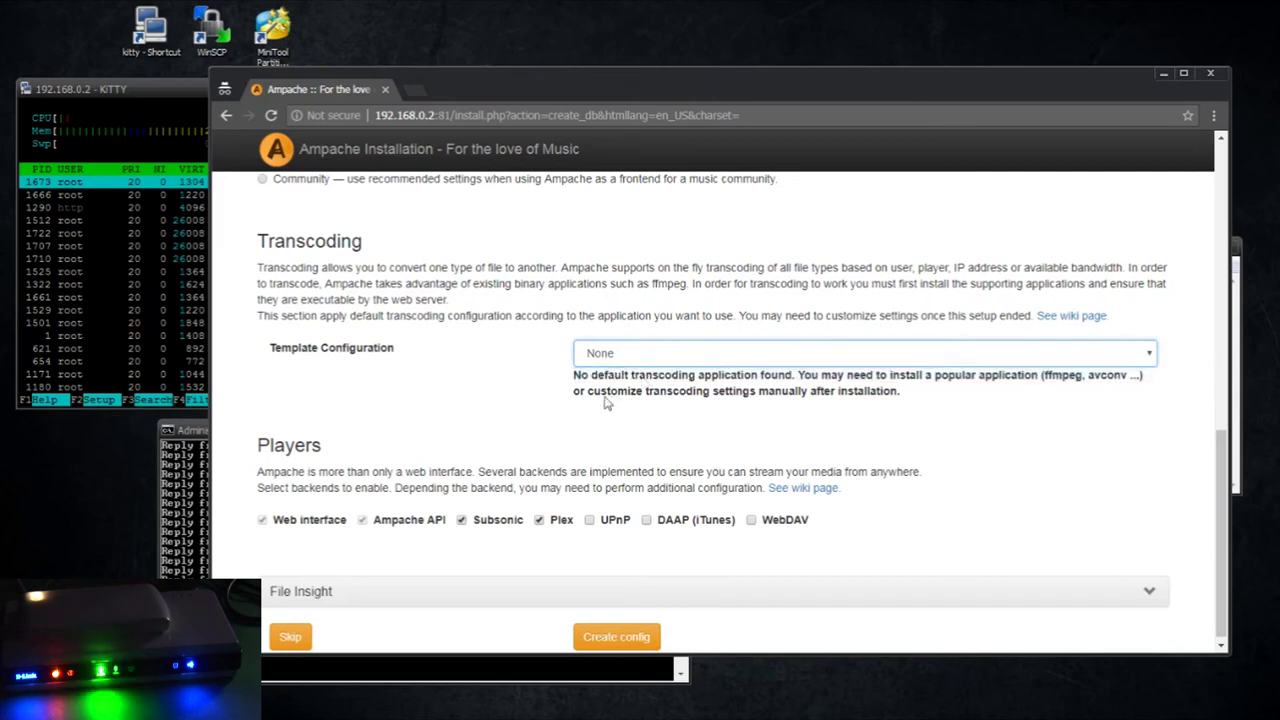
{"action": "right_click", "coordinate": [384, 493]}
{"action": "left_click", "coordinate": [259, 488]}
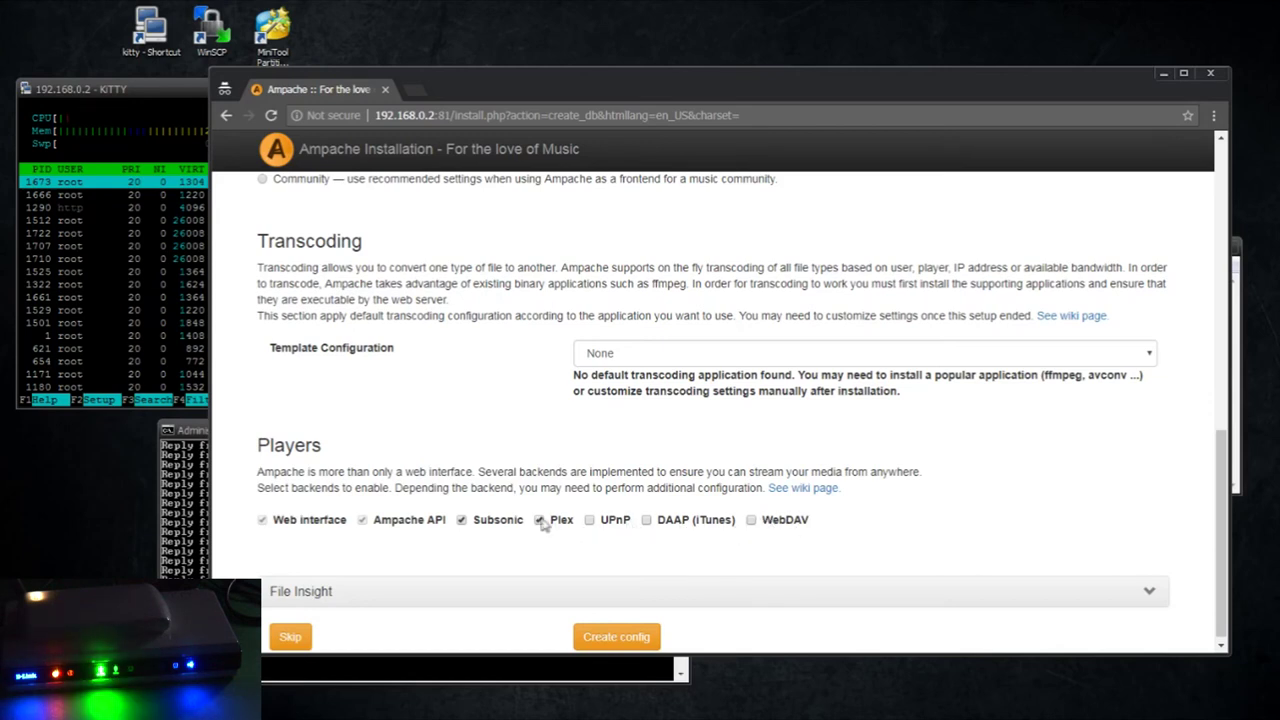
{"action": "left_click", "coordinate": [550, 521]}
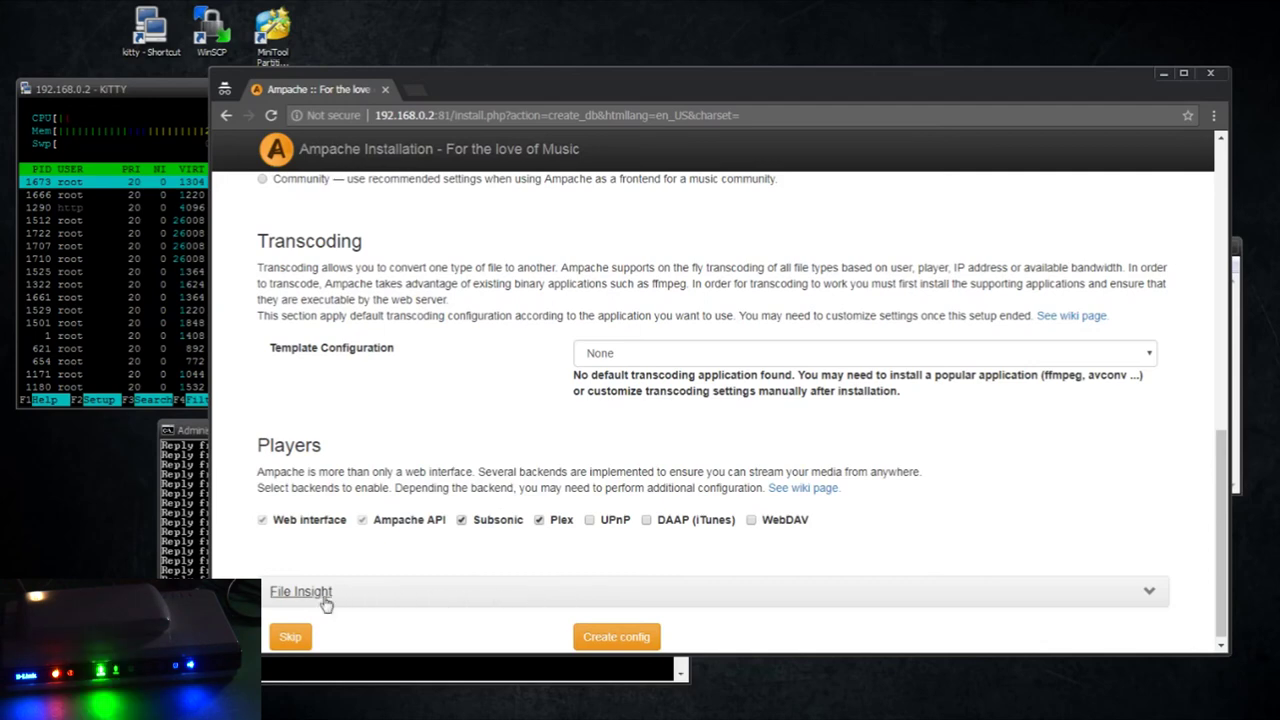
Generate the config with MySQL hostname 127.0.0.1 and write it to the server
{"action": "left_click", "coordinate": [627, 637]}
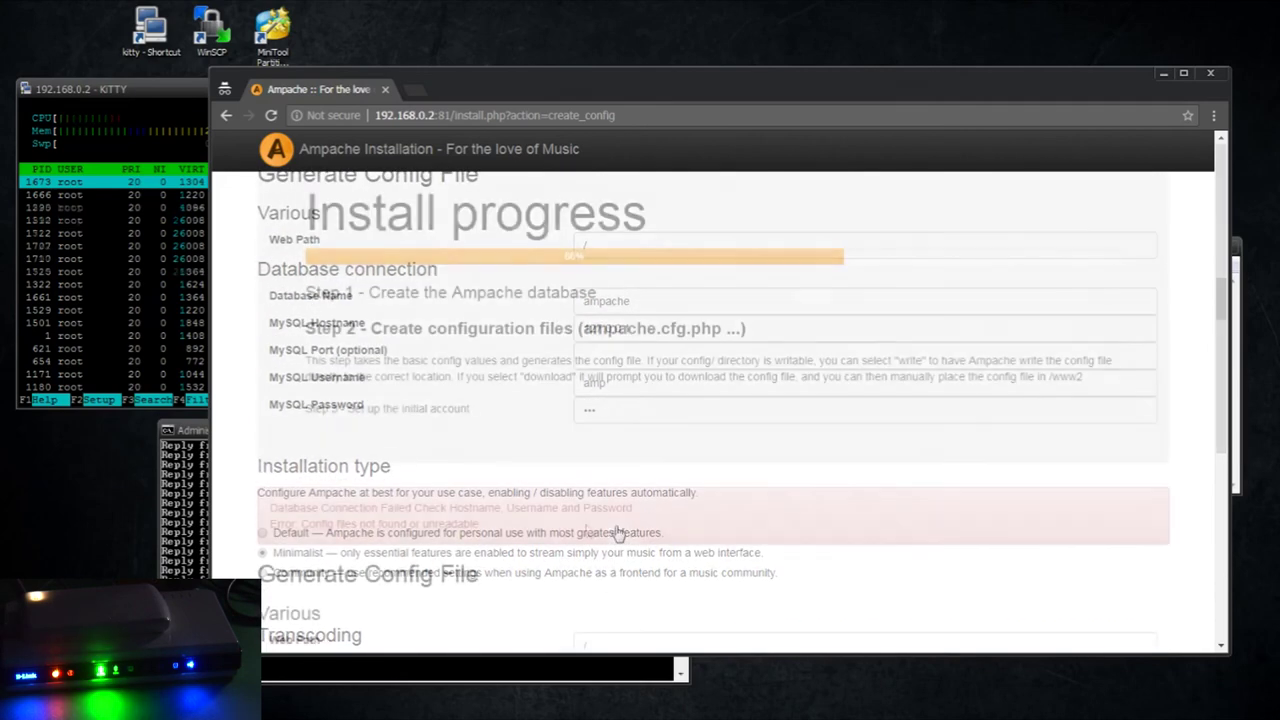
{"action": "scroll", "coordinate": [618, 533], "scroll_direction": "down", "scroll_amount": 3}
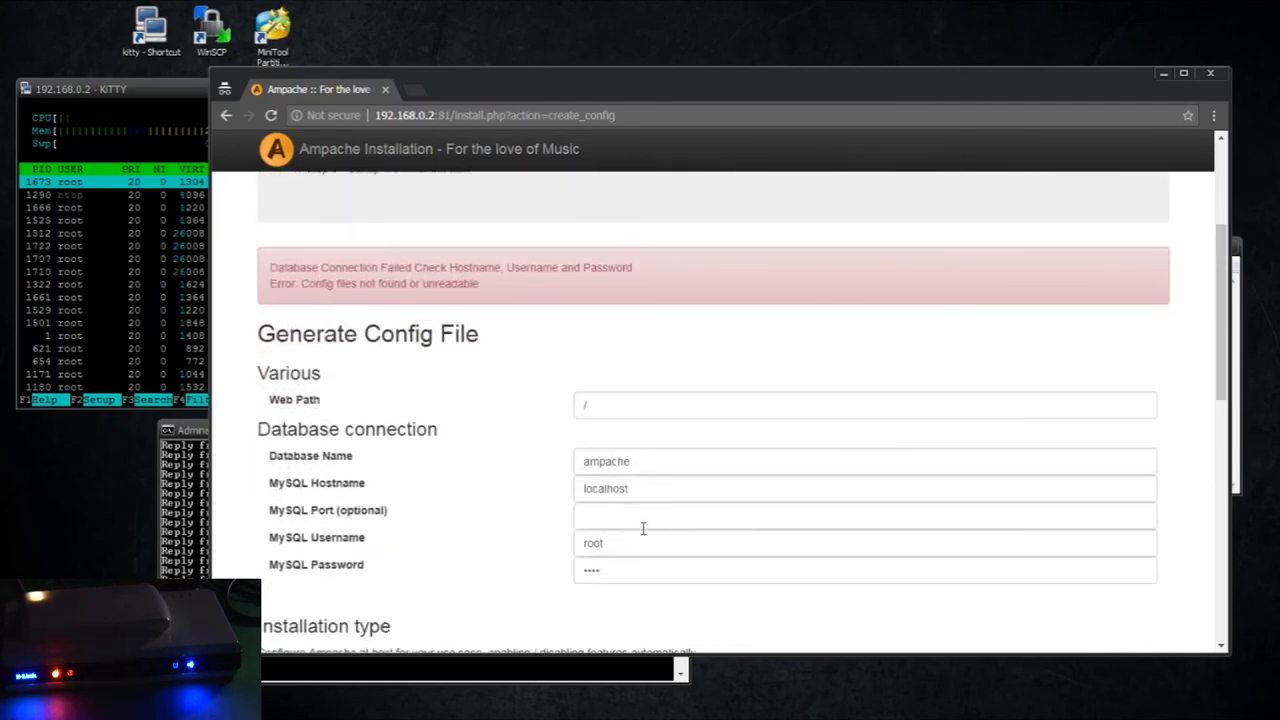
{"action": "left_click", "coordinate": [644, 531]}
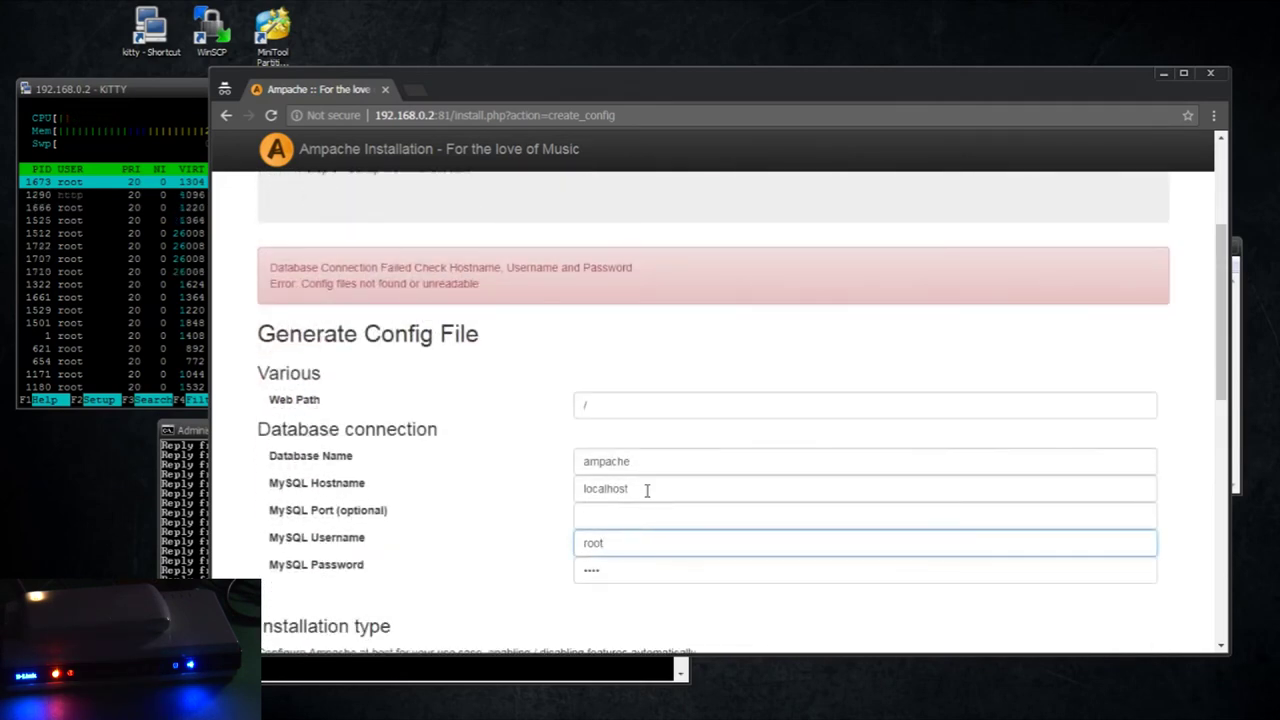
{"action": "double_click", "coordinate": [647, 490]}
{"action": "type", "text": "127."}
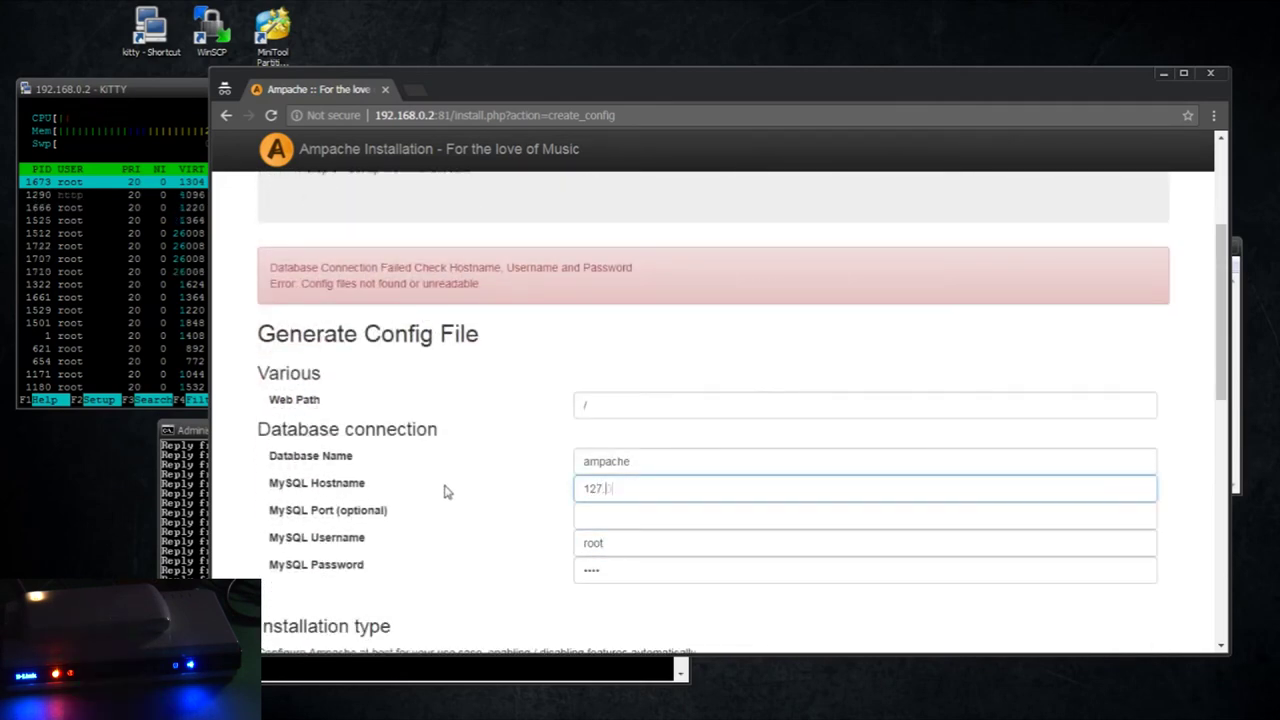
{"action": "type", "text": "0.0.1"}
{"action": "scroll", "coordinate": [446, 491], "scroll_direction": "down", "scroll_amount": 8}
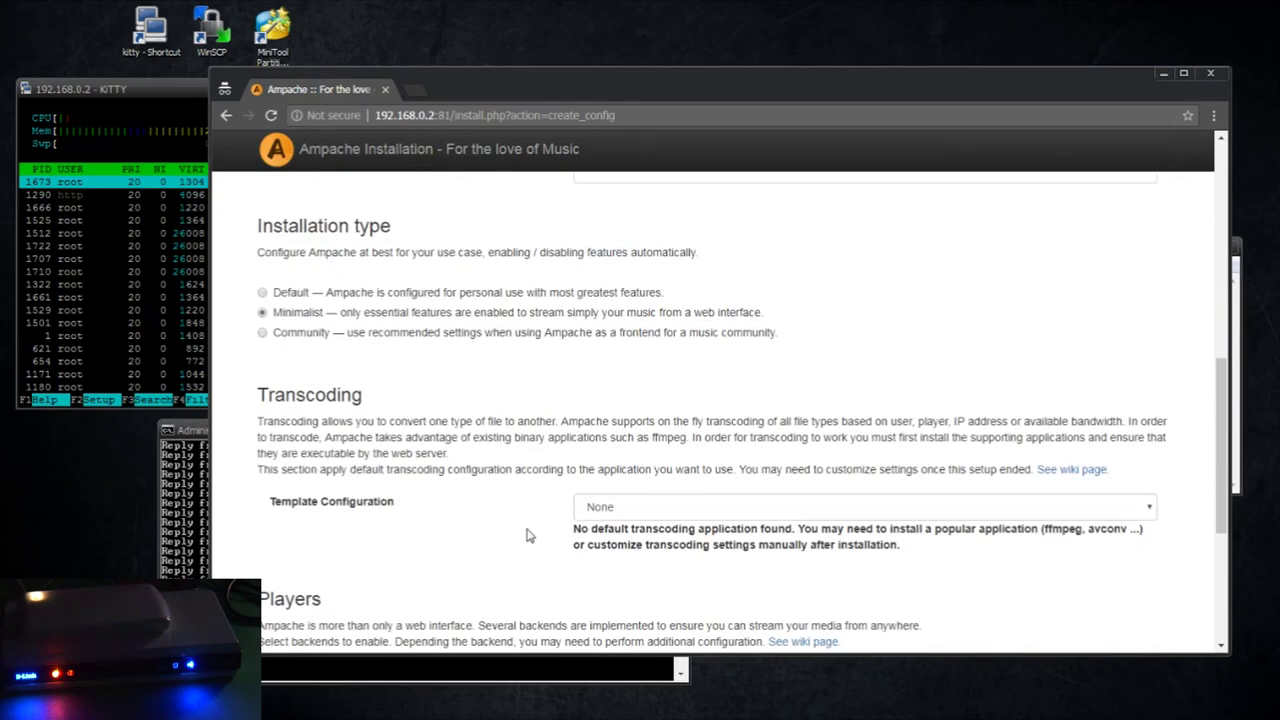
{"action": "left_click", "coordinate": [698, 488]}
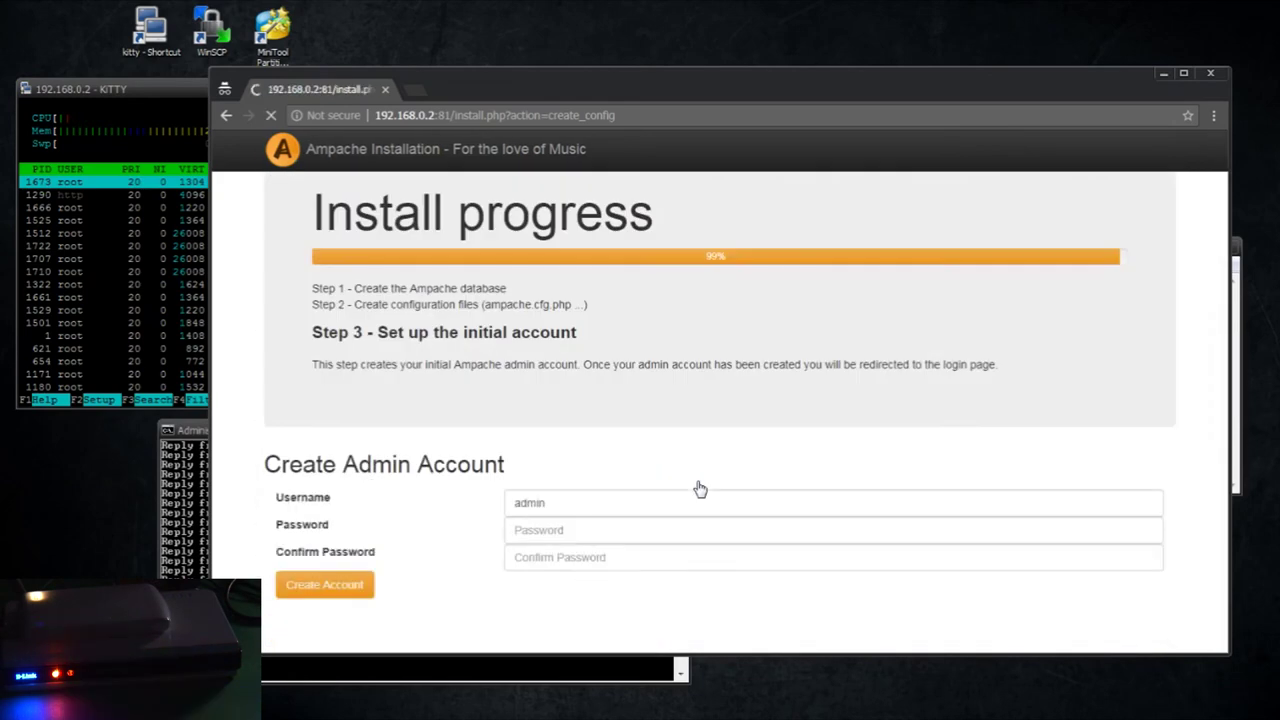
Create the admin account, entering and confirming its password
{"action": "left_click", "coordinate": [587, 537]}
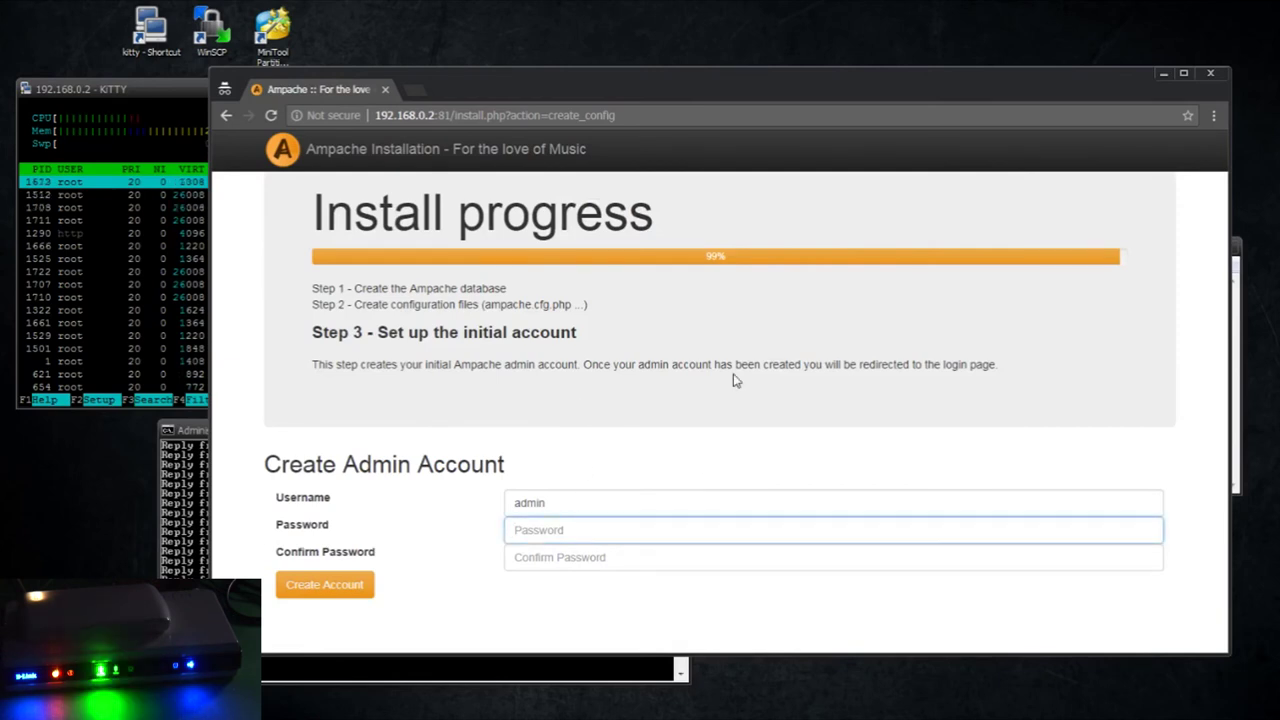
{"action": "type", "text": "admin"}
{"action": "key", "text": "Tab"}
{"action": "key", "text": "shift+Tab"}
{"action": "type", "text": "admin"}
{"action": "key", "text": "Tab"}
{"action": "type", "text": "a"}
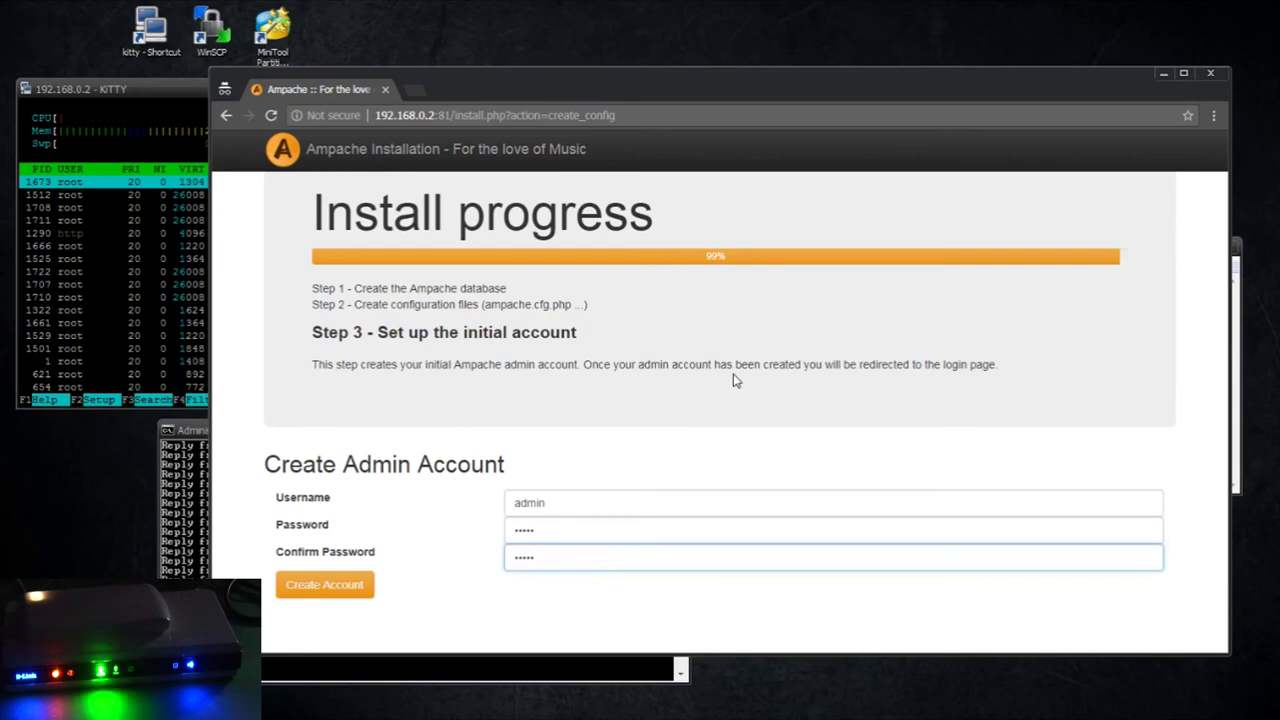
{"action": "type", "text": "dmin"}
{"action": "left_click", "coordinate": [345, 586]}
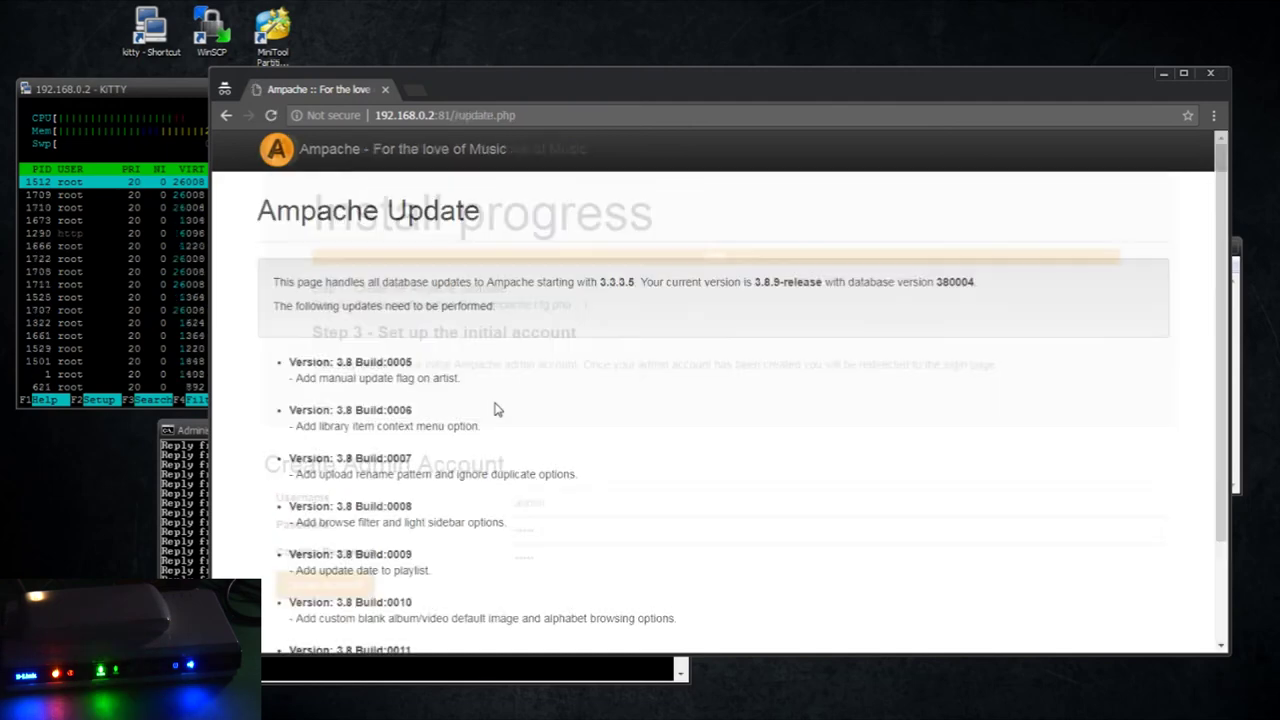
Apply the pending database updates and go back to the Ampache main page
{"action": "scroll", "coordinate": [668, 409], "scroll_direction": "down", "scroll_amount": 2}
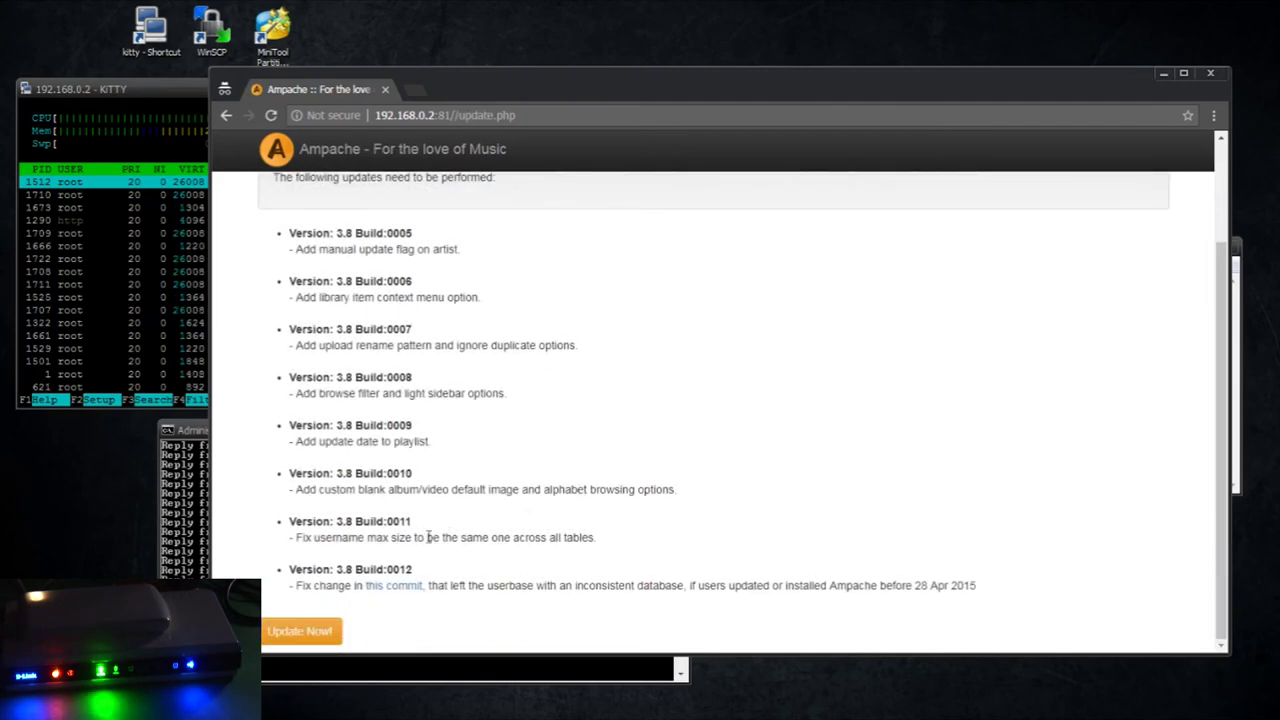
{"action": "left_click", "coordinate": [305, 631]}
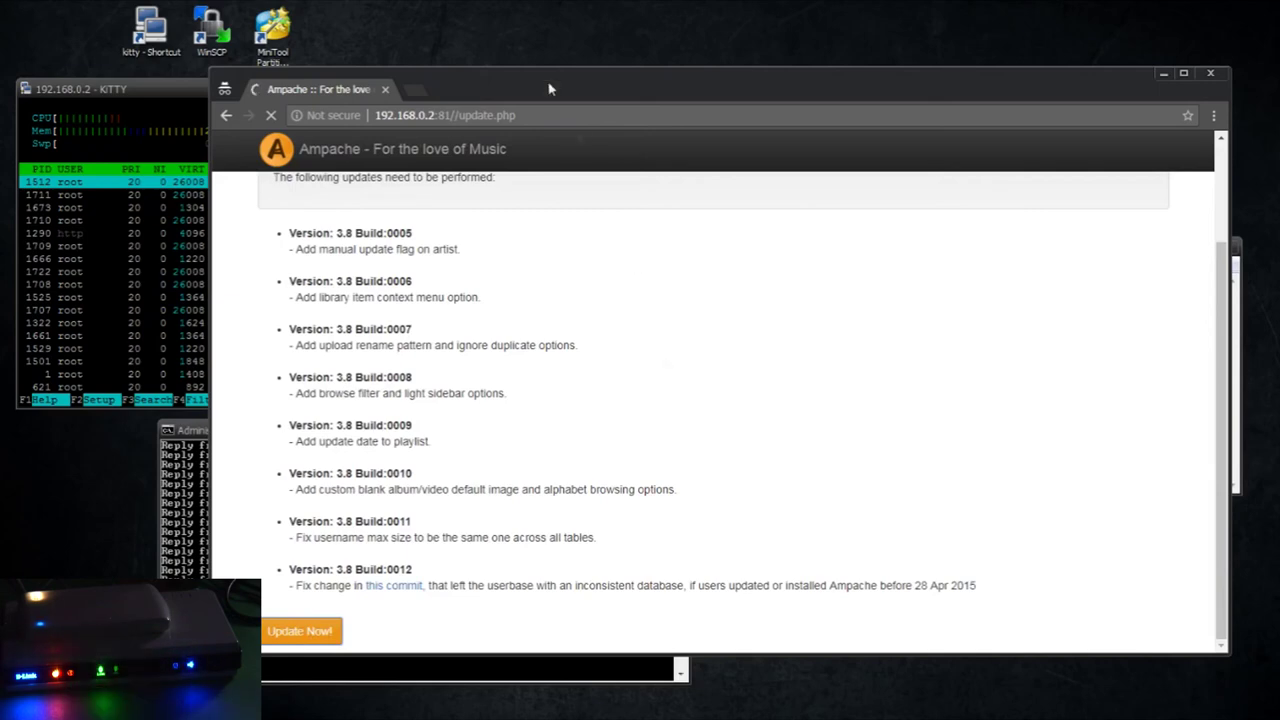
{"action": "left_click_drag", "start_coordinate": [549, 89], "coordinate": [601, 41]}
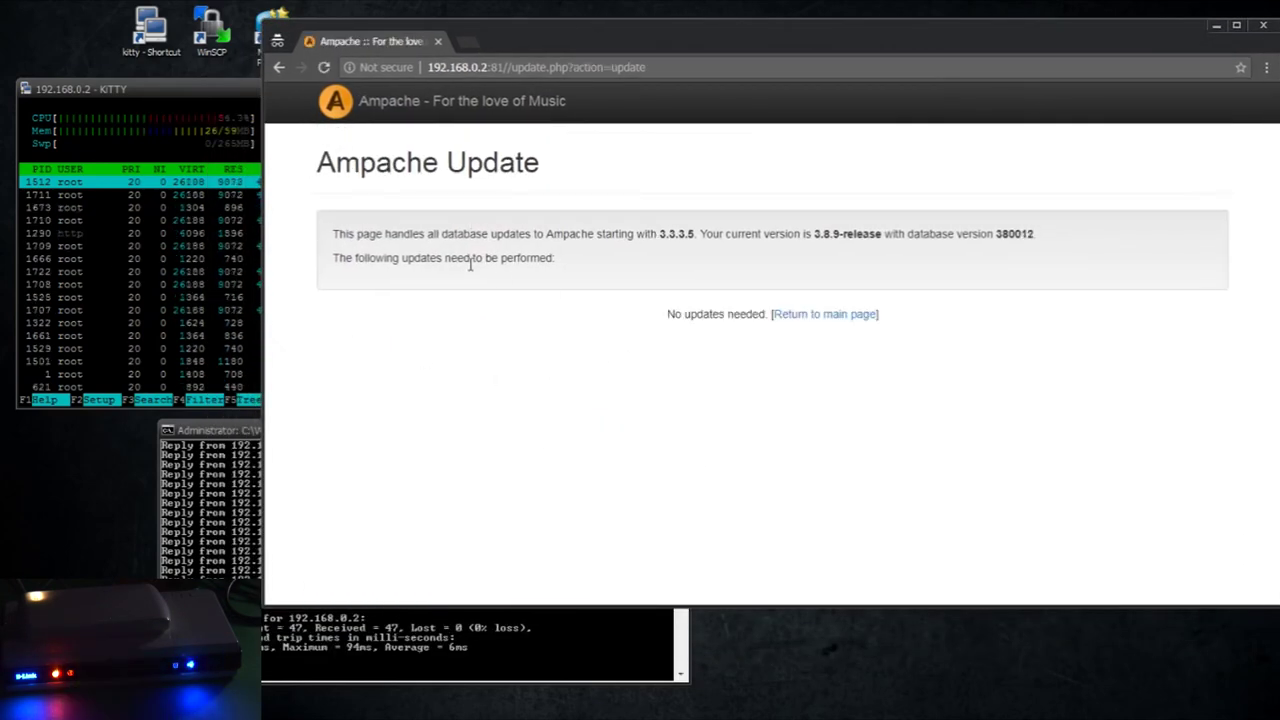
{"action": "left_click_drag", "start_coordinate": [674, 314], "coordinate": [749, 314]}
{"action": "left_click", "coordinate": [826, 316]}
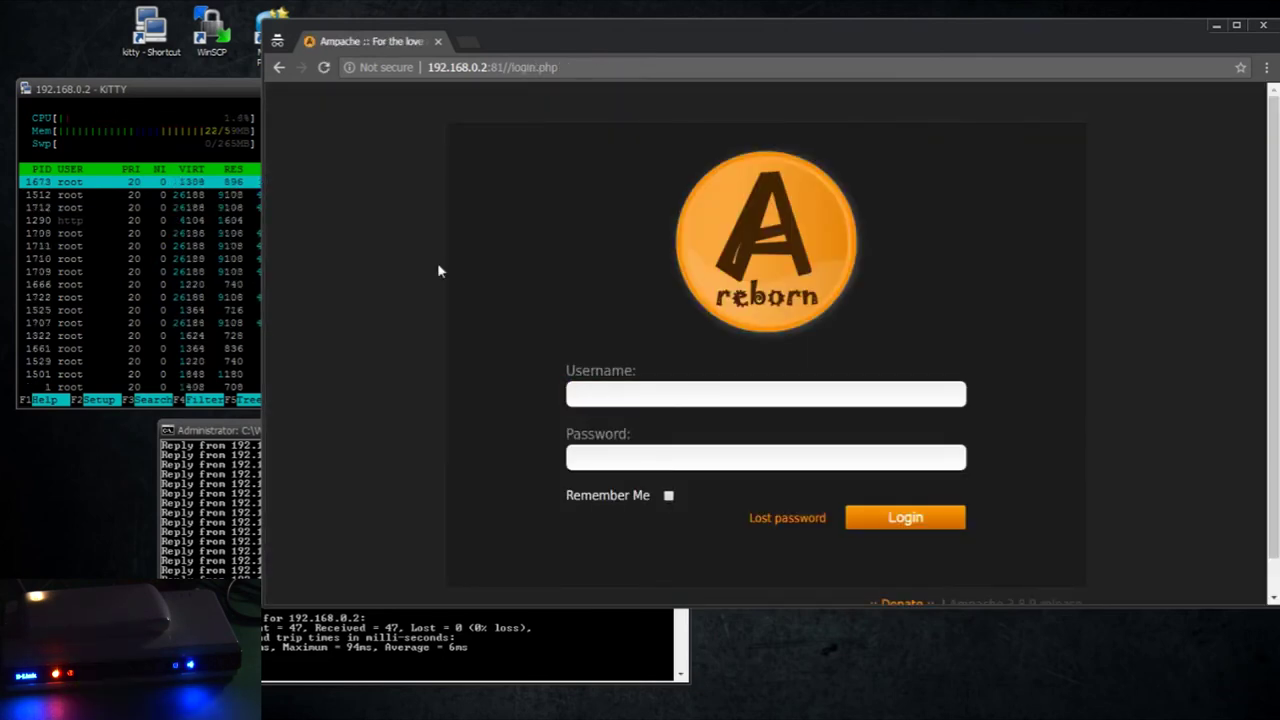
Log in with the admin username and the administrator password
{"action": "type", "text": "admin"}
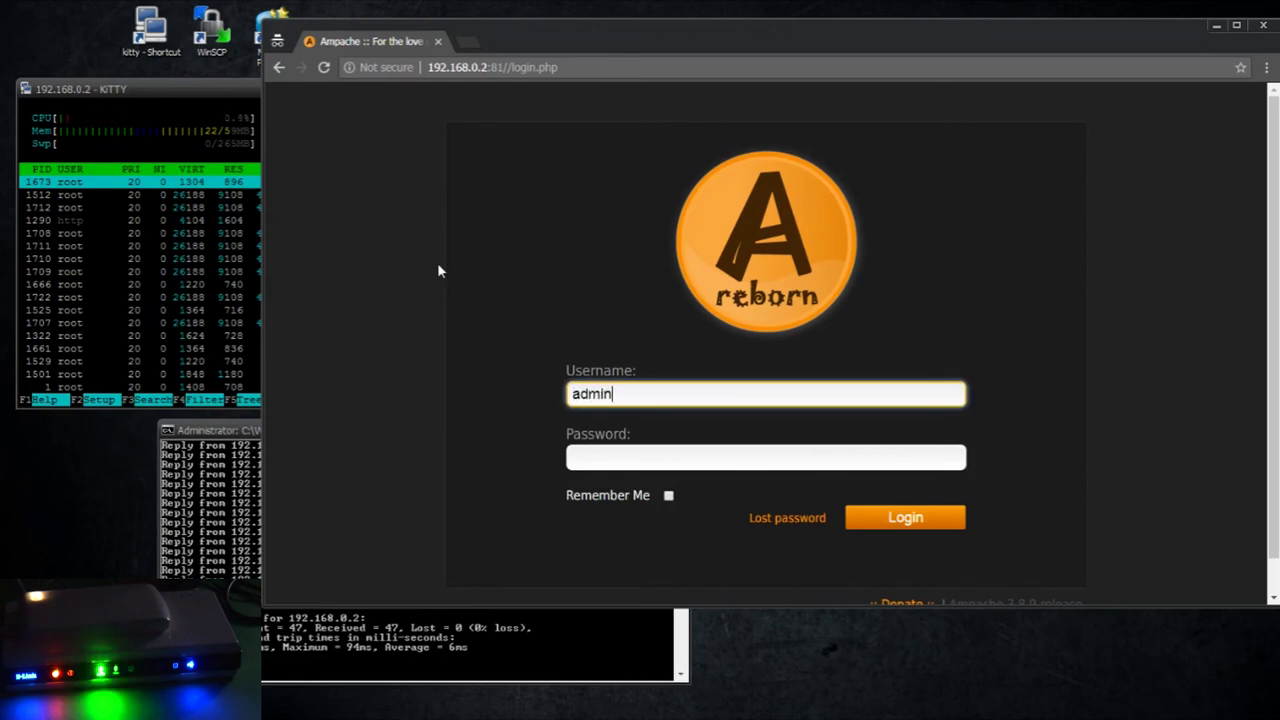
{"action": "key", "text": "Tab"}
{"action": "type", "text": "a"}
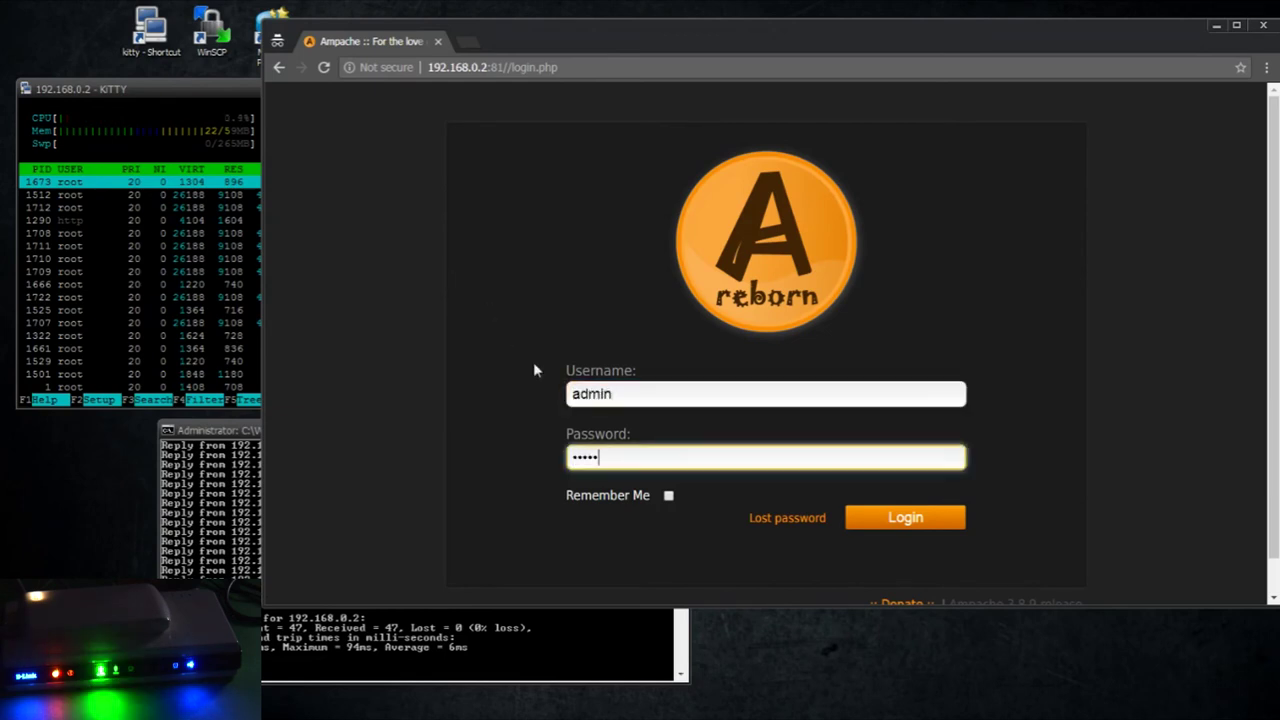
{"action": "left_click", "coordinate": [912, 522]}
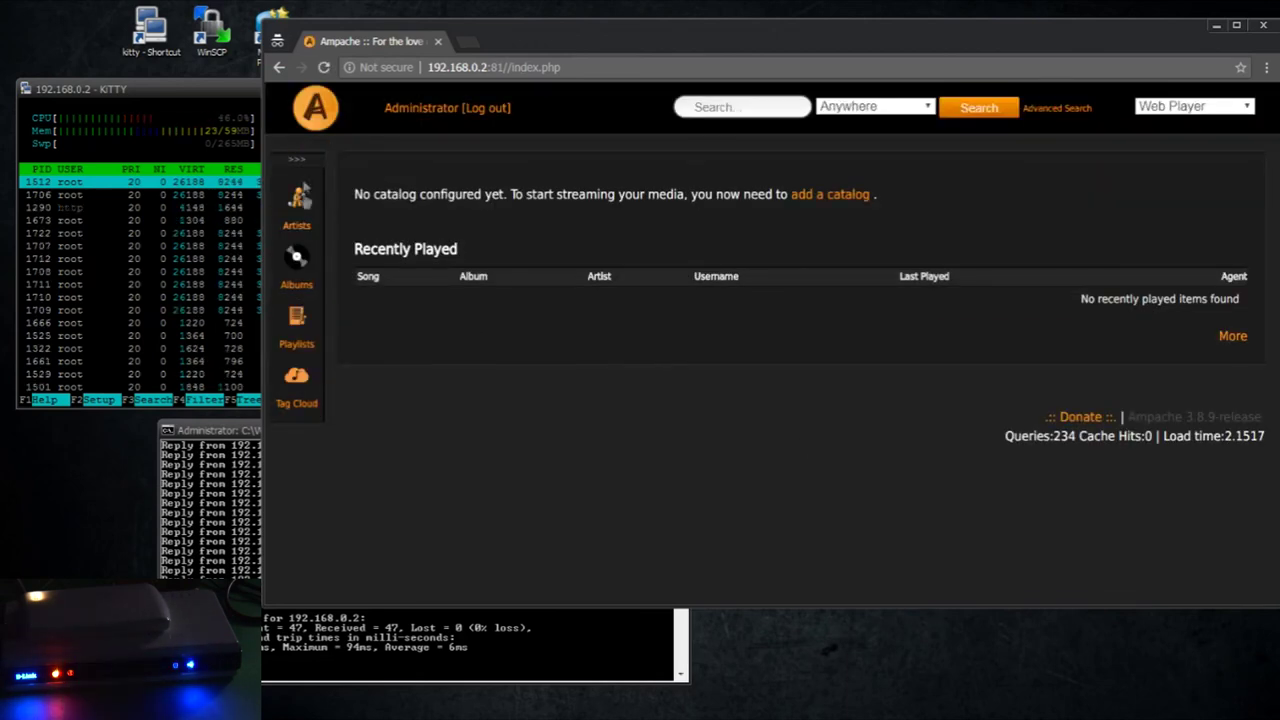
From the admin tools, add the local catalog Music with path /Data and continue
{"action": "left_click", "coordinate": [297, 158]}
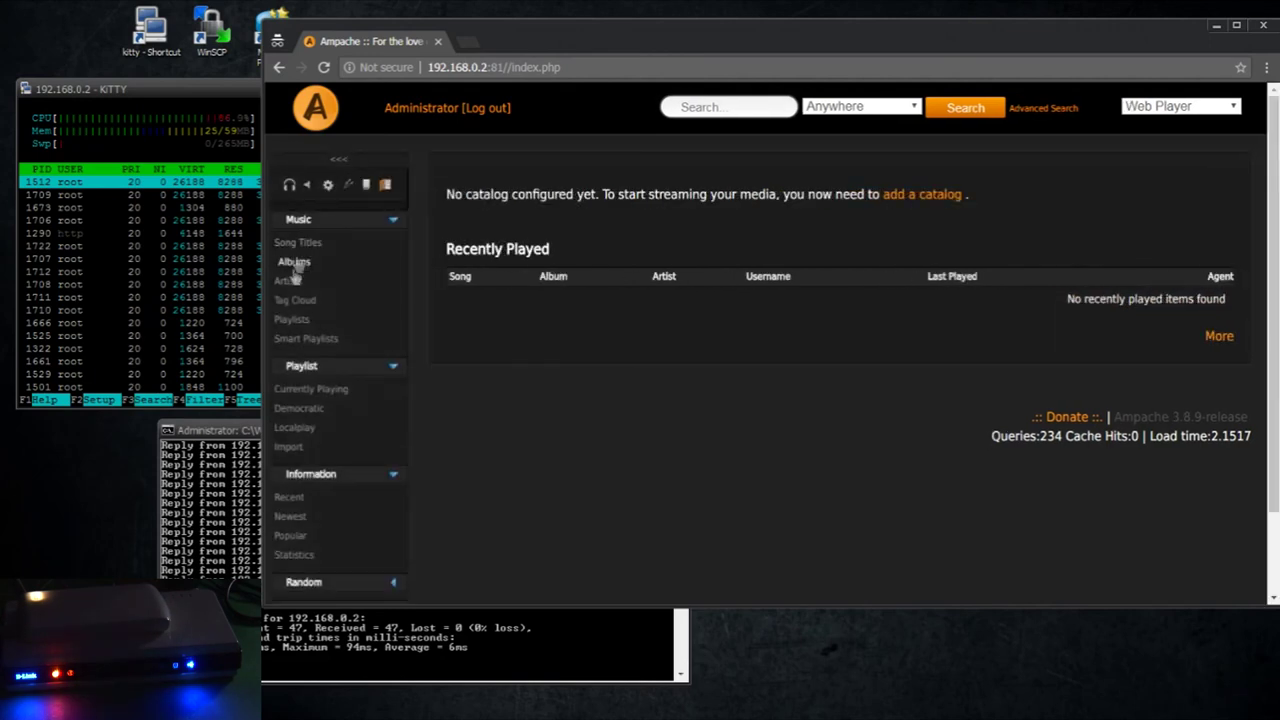
{"action": "left_click", "coordinate": [367, 188]}
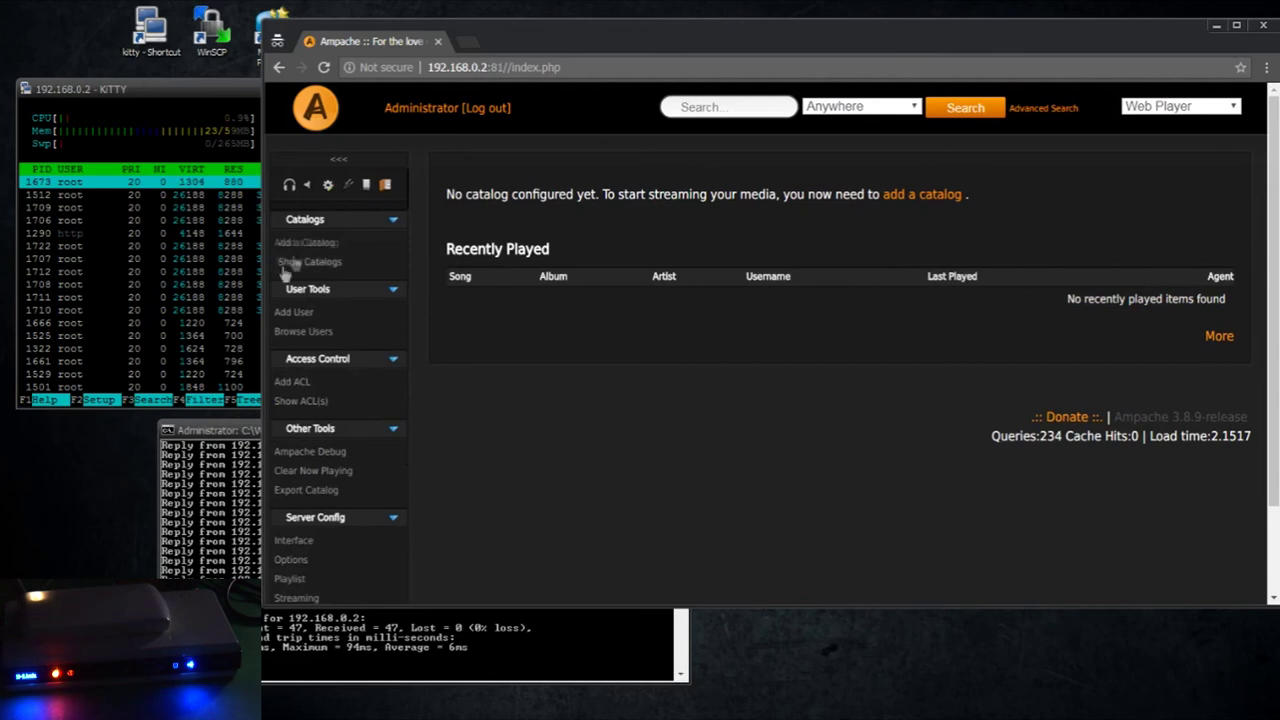
{"action": "left_click", "coordinate": [302, 242]}
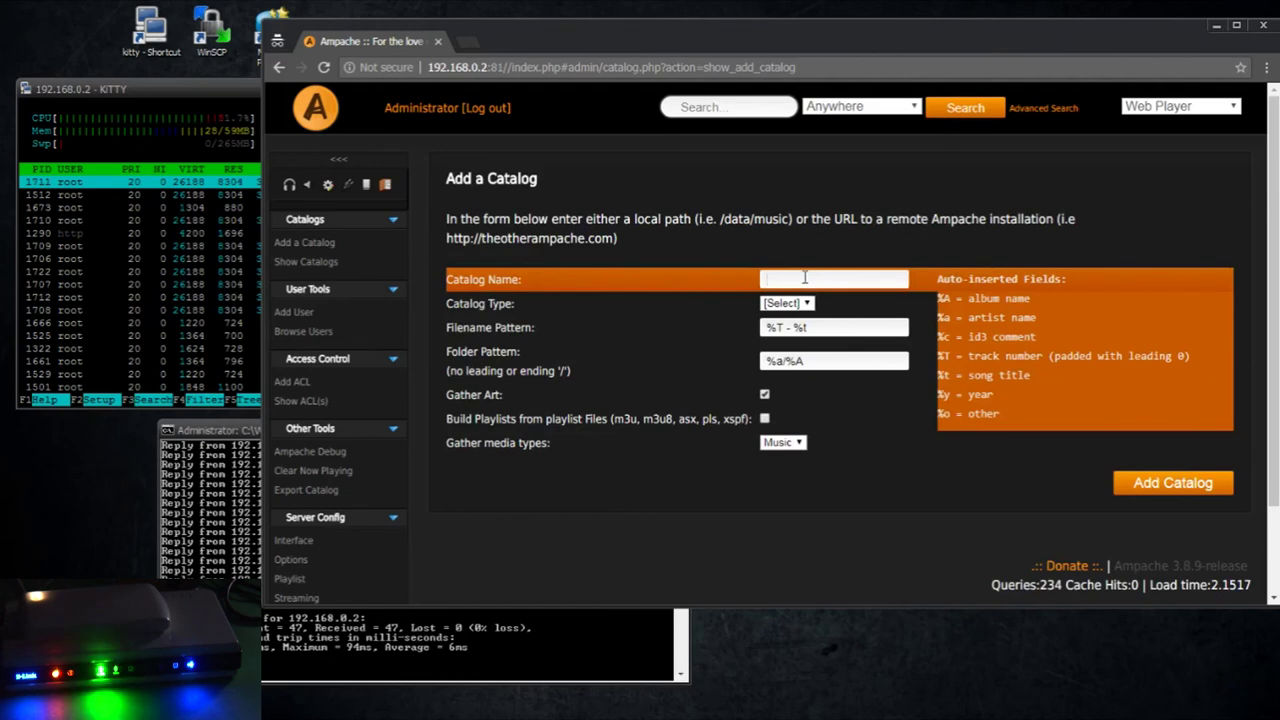
{"action": "left_click", "coordinate": [804, 278]}
{"action": "left_click", "coordinate": [790, 303]}
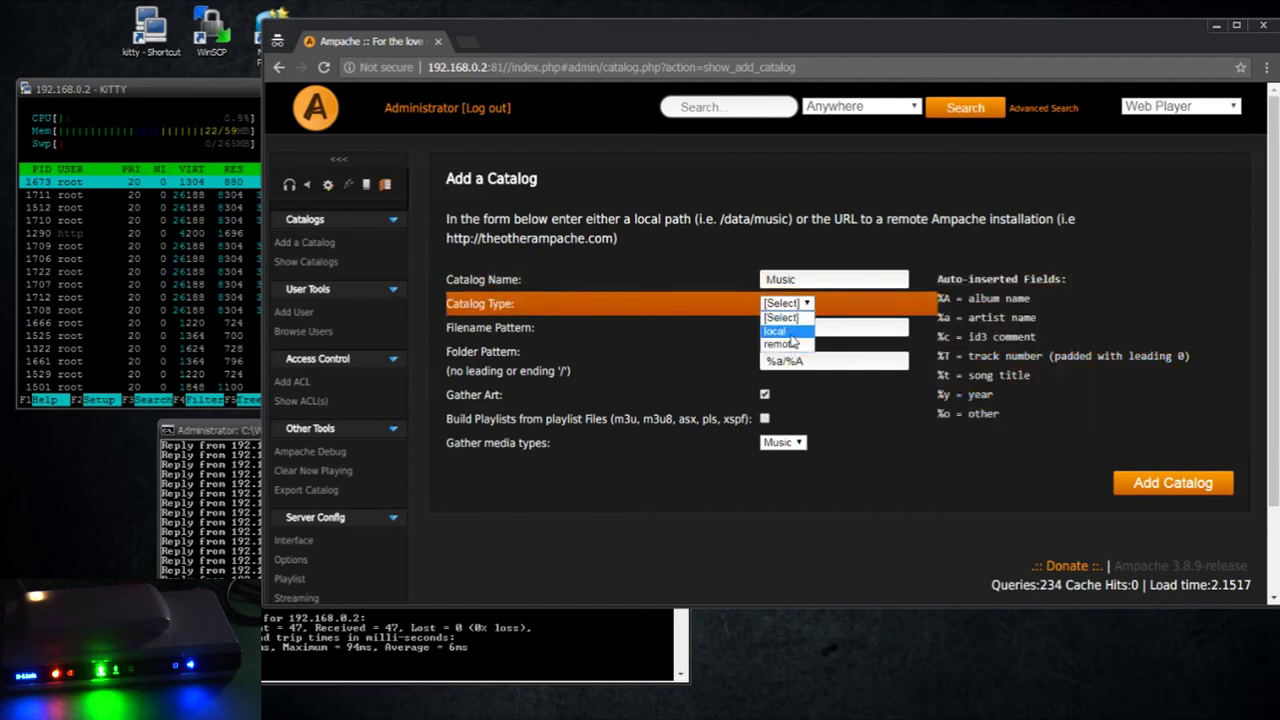
{"action": "left_click", "coordinate": [790, 333]}
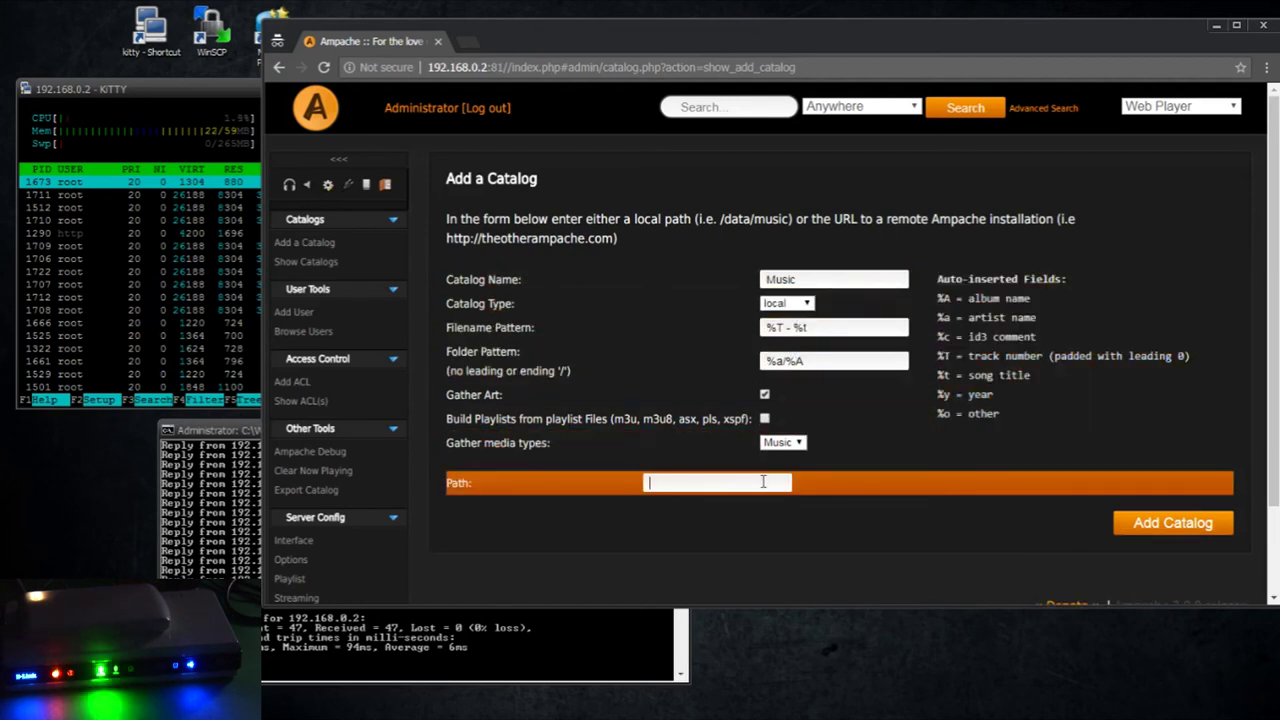
{"action": "type", "text": "/Data"}
{"action": "left_click", "coordinate": [1148, 532]}
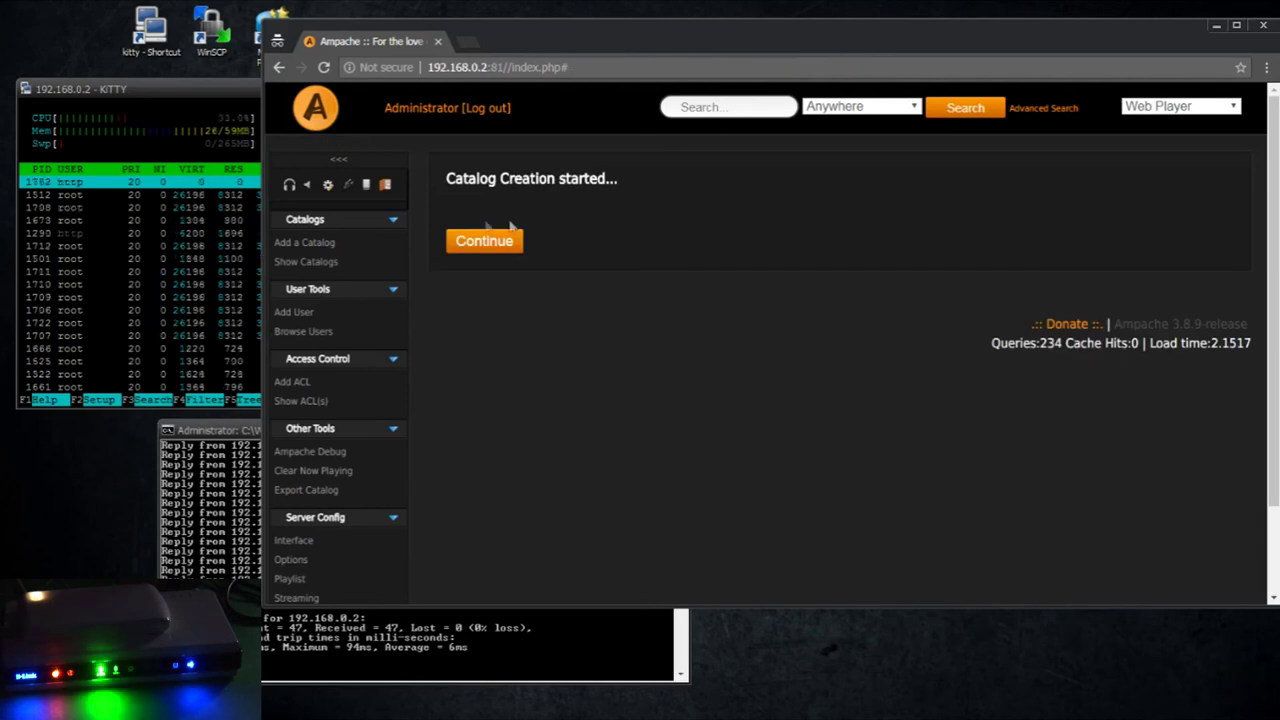
{"action": "left_click", "coordinate": [500, 240]}
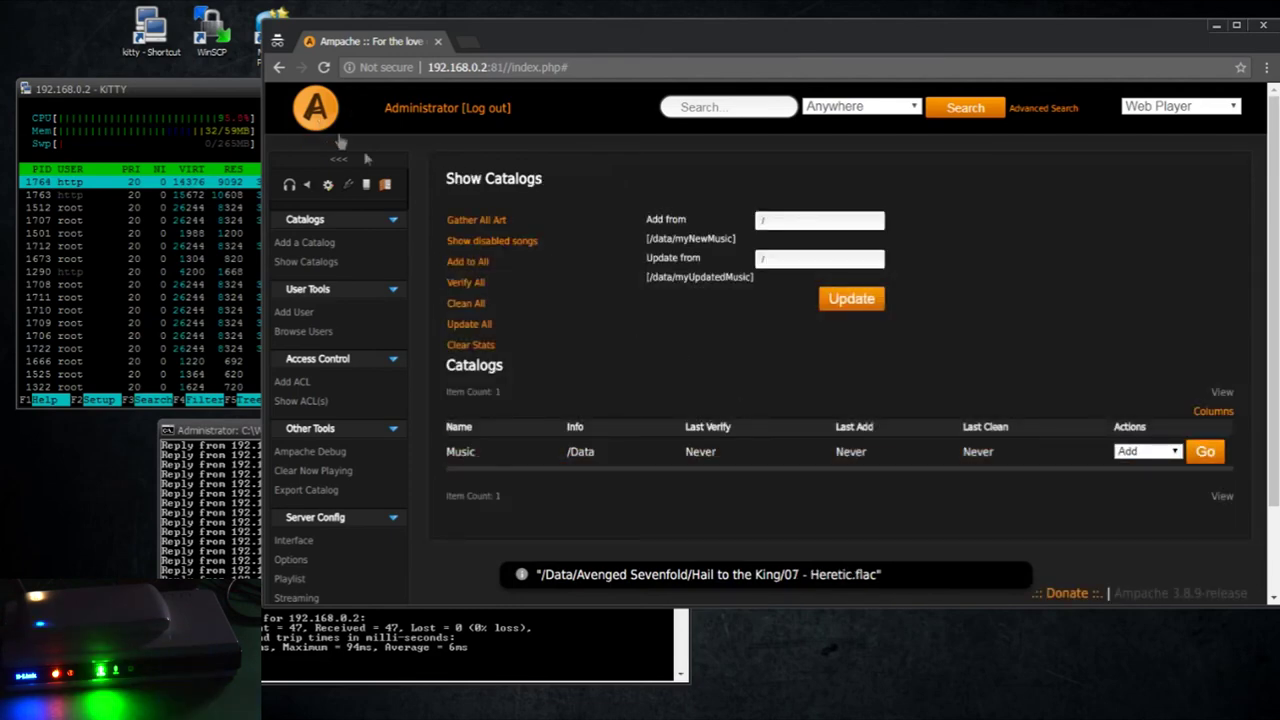
Check router load in htop, then list artists like Avenged Sevenfold, Billy Joel and Bob Seger
{"action": "left_click", "coordinate": [224, 146]}
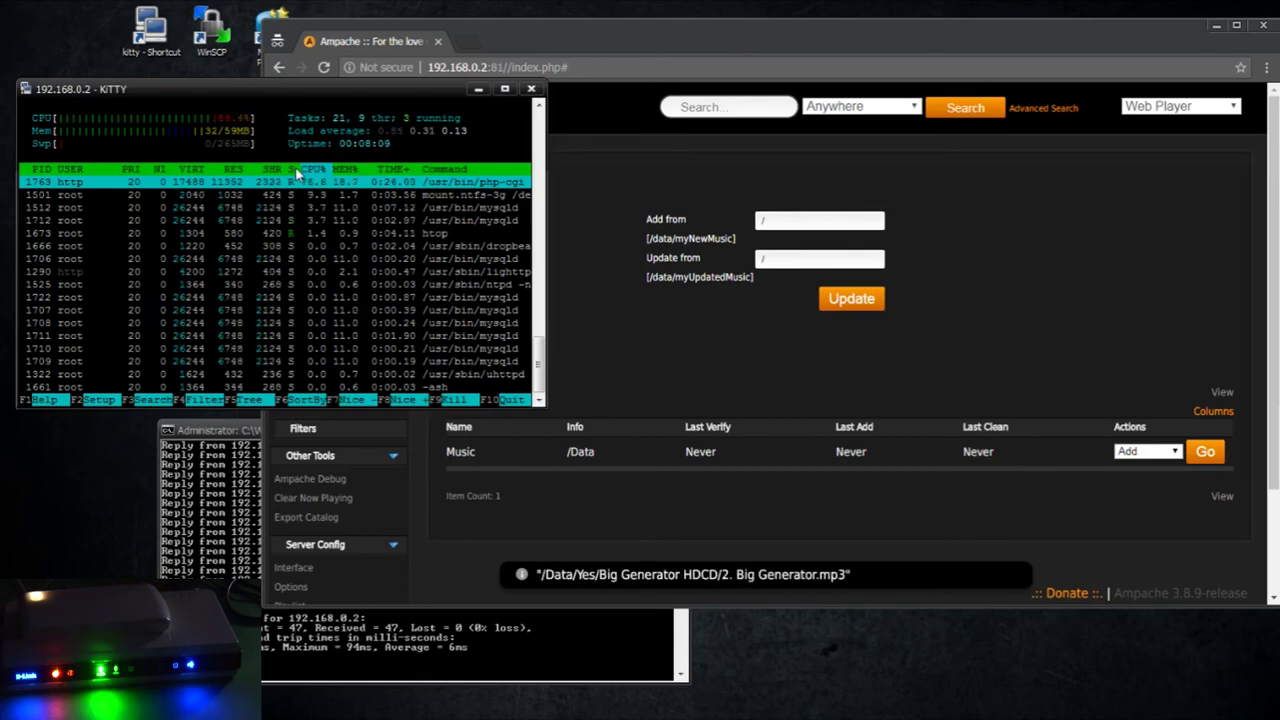
{"action": "key", "text": "alt+Tab"}
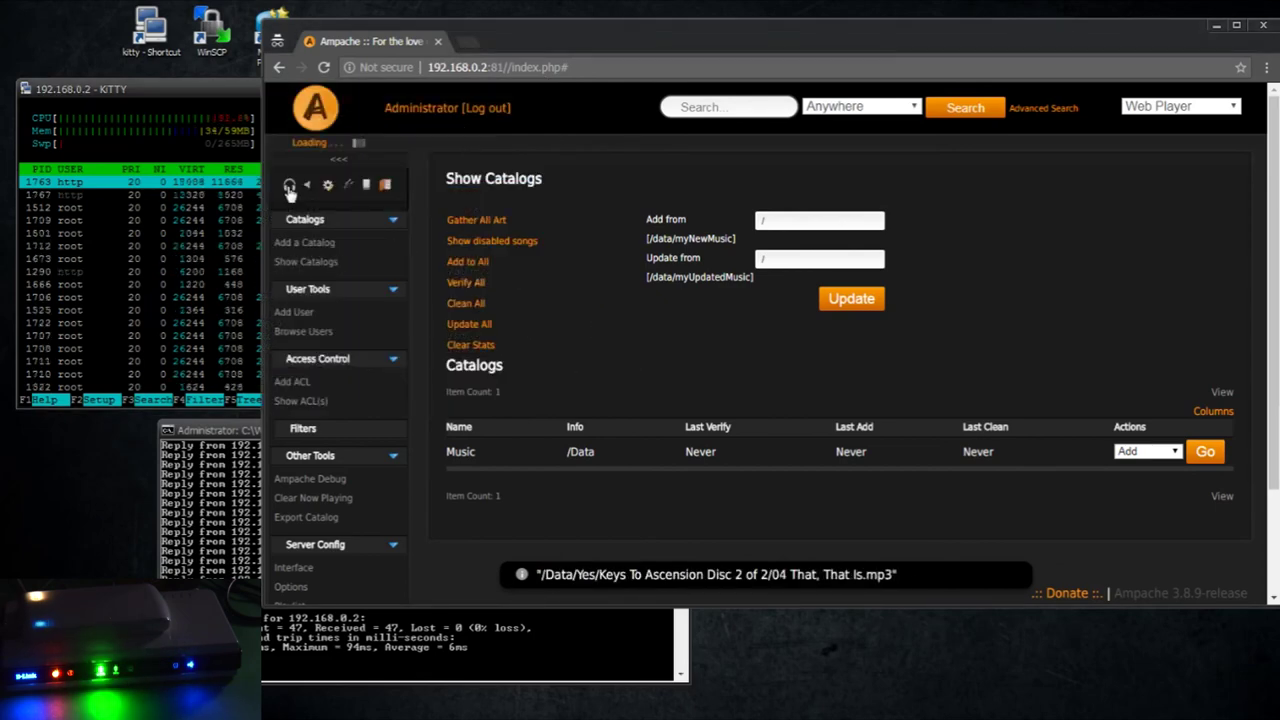
{"action": "left_click", "coordinate": [289, 184]}
{"action": "left_click", "coordinate": [291, 281]}
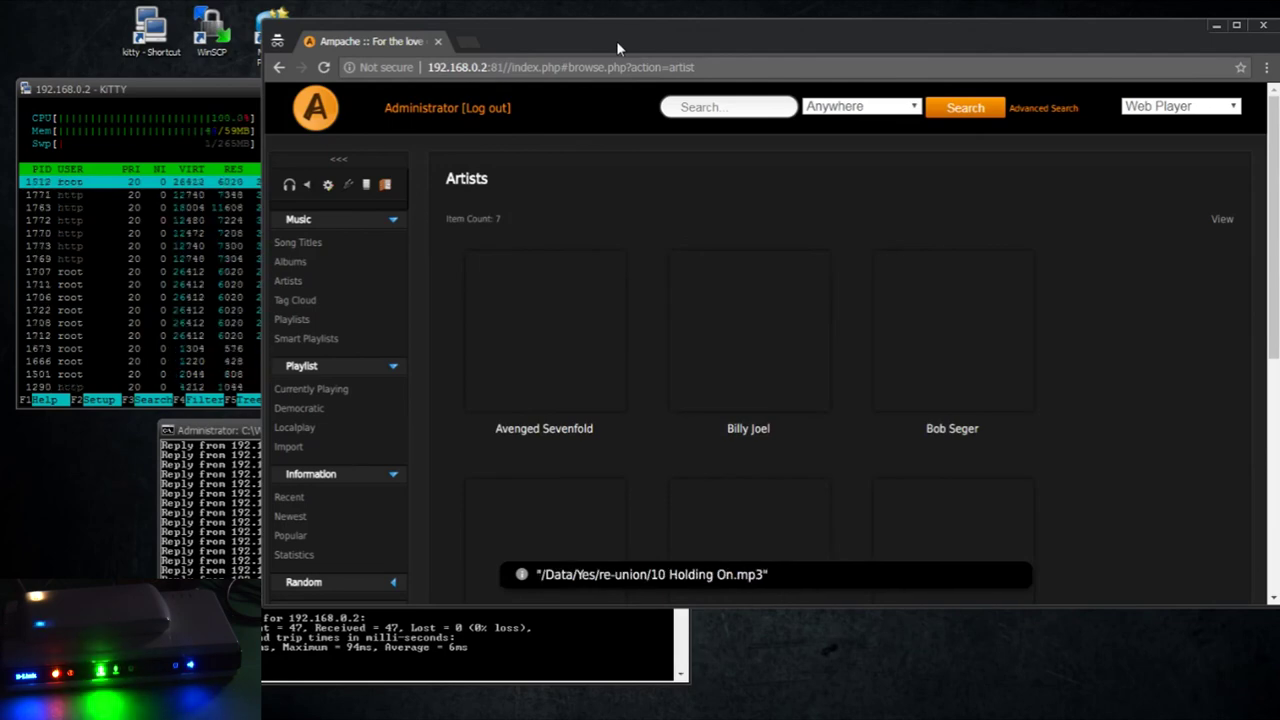
{"action": "scroll", "coordinate": [1120, 320], "scroll_direction": "down", "scroll_amount": 4}
View Billy Joel's album and biography, then go back to the 8-artist list
{"action": "scroll", "coordinate": [1122, 318], "scroll_direction": "up", "scroll_amount": 4}
{"action": "scroll", "coordinate": [1122, 318], "scroll_direction": "down", "scroll_amount": 3}
{"action": "scroll", "coordinate": [1120, 317], "scroll_direction": "up", "scroll_amount": 3}
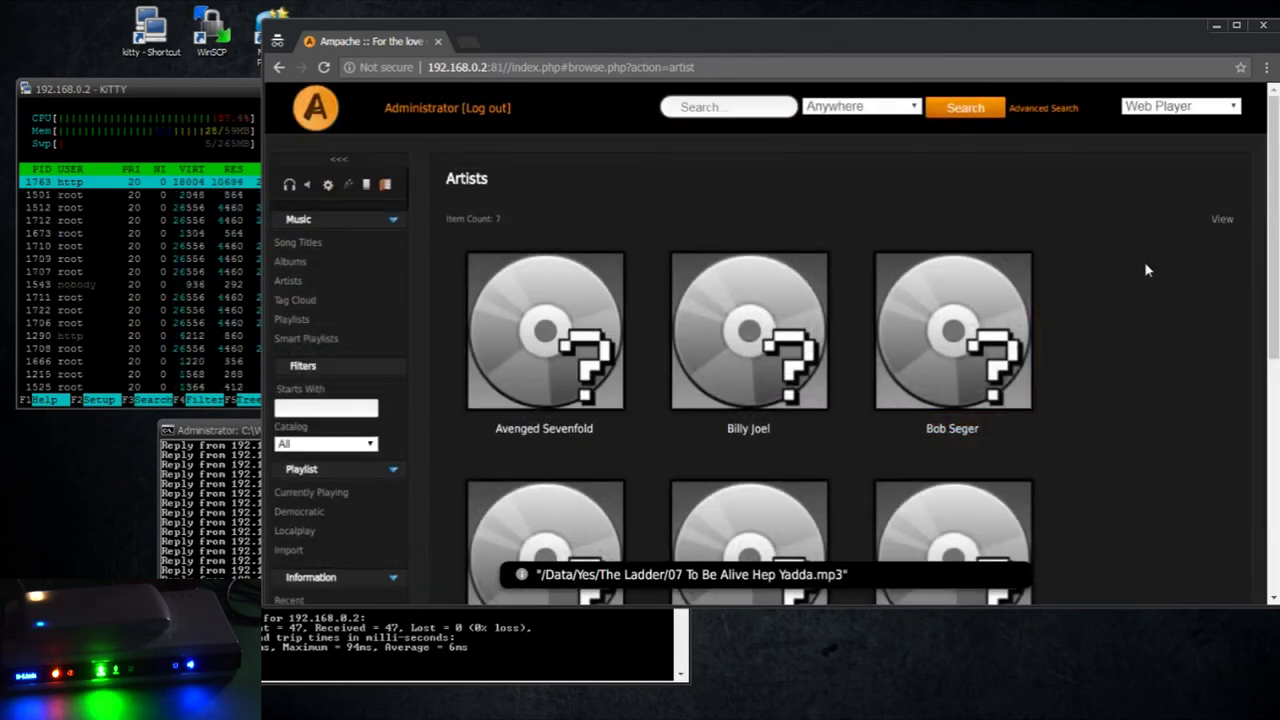
{"action": "scroll", "coordinate": [1147, 270], "scroll_direction": "down", "scroll_amount": 3}
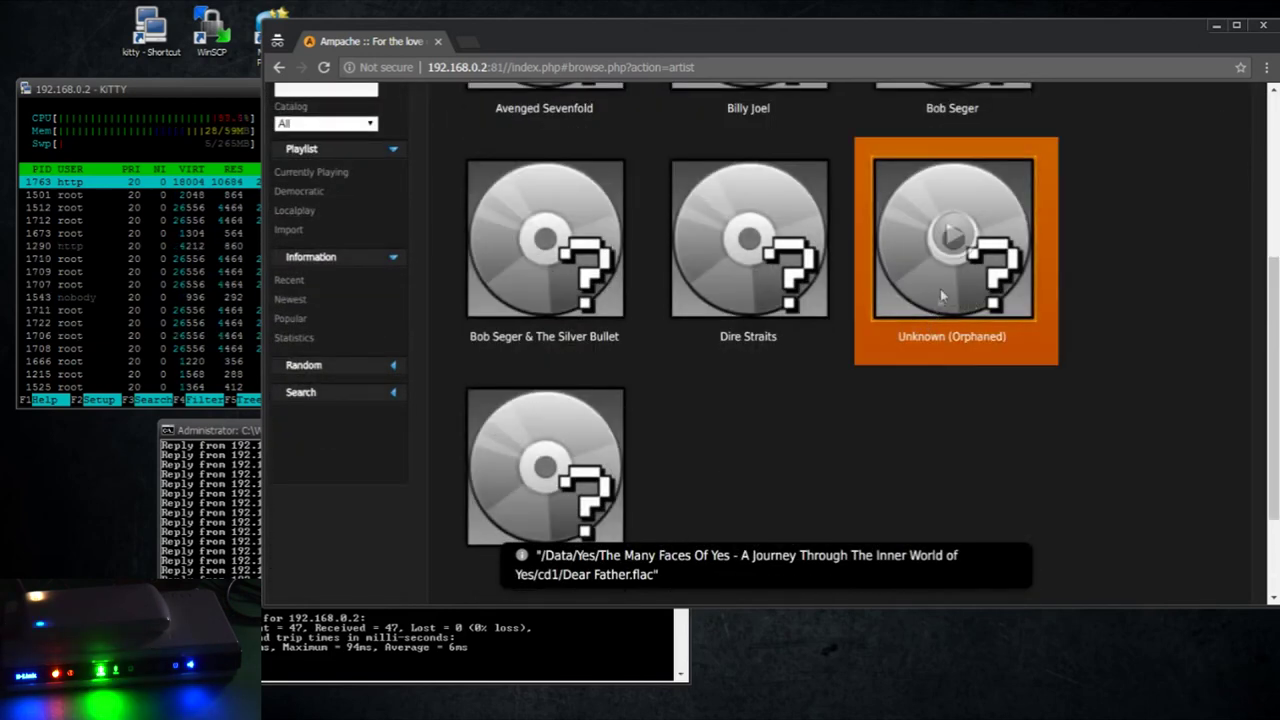
{"action": "left_click", "coordinate": [933, 340]}
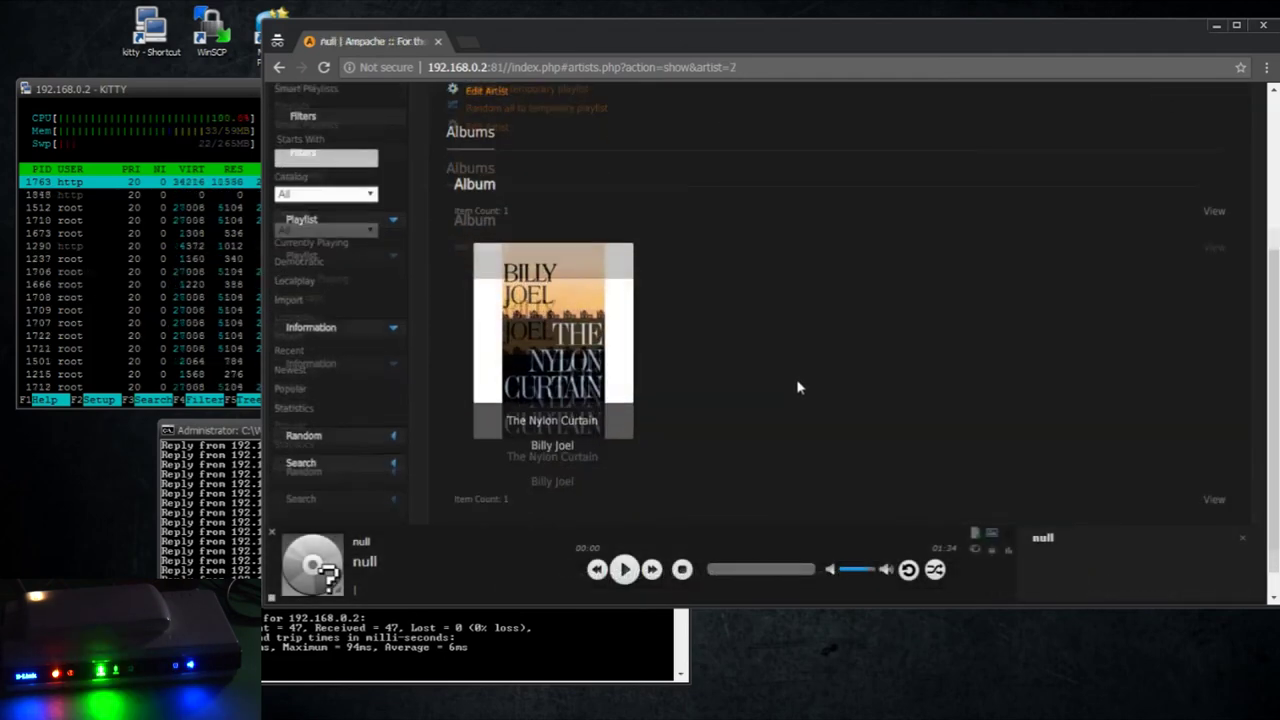
{"action": "scroll", "coordinate": [805, 388], "scroll_direction": "down", "scroll_amount": 1}
{"action": "scroll", "coordinate": [813, 390], "scroll_direction": "up", "scroll_amount": 3}
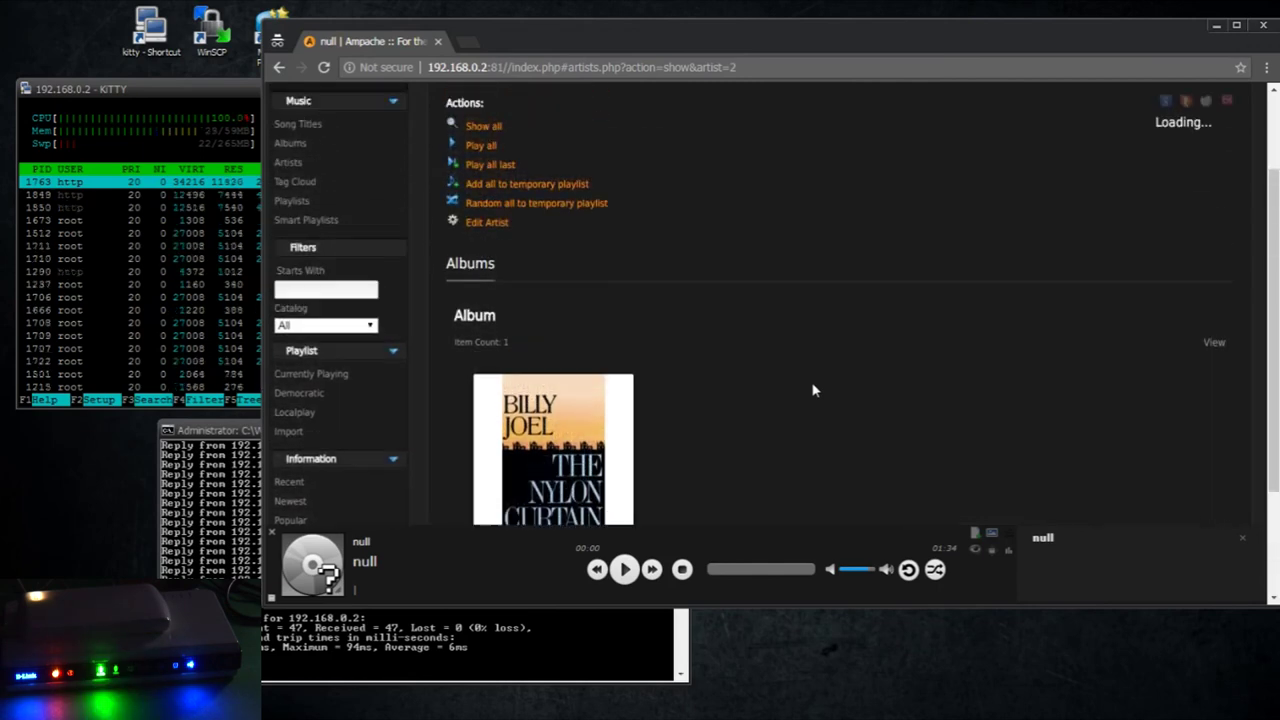
{"action": "scroll", "coordinate": [813, 390], "scroll_direction": "down", "scroll_amount": 2}
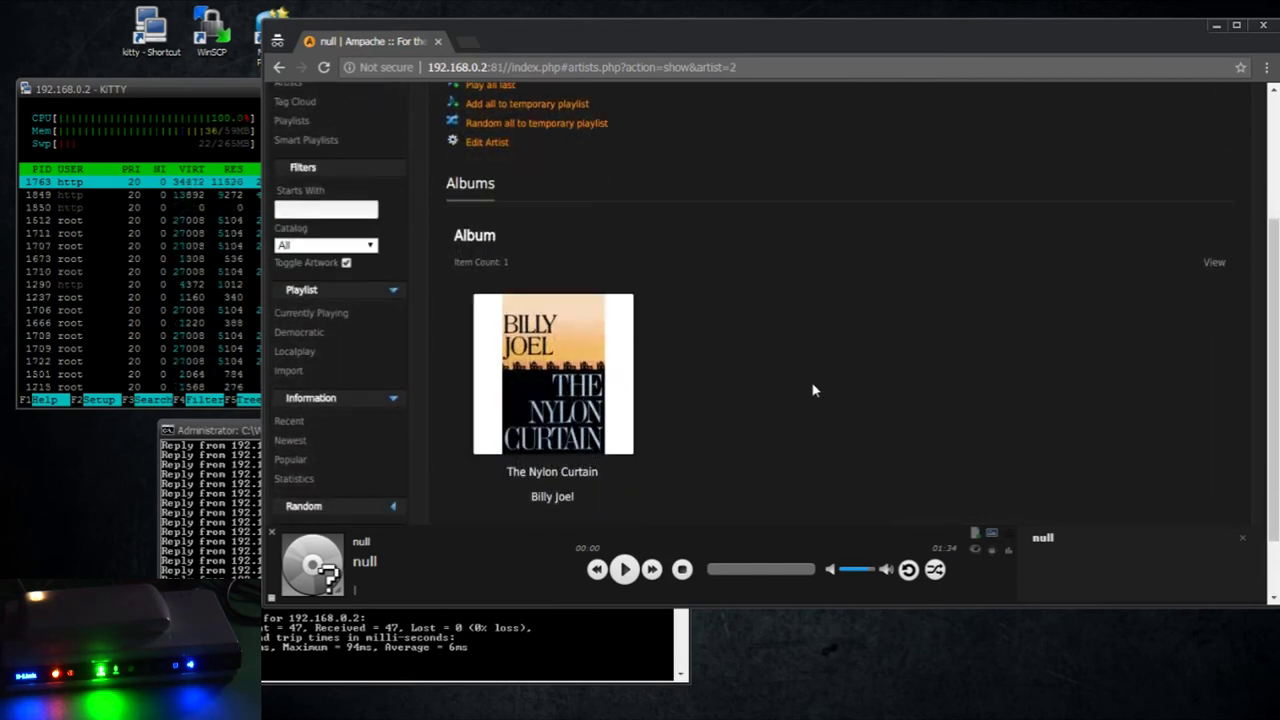
{"action": "mouse_move", "coordinate": [578, 400]}
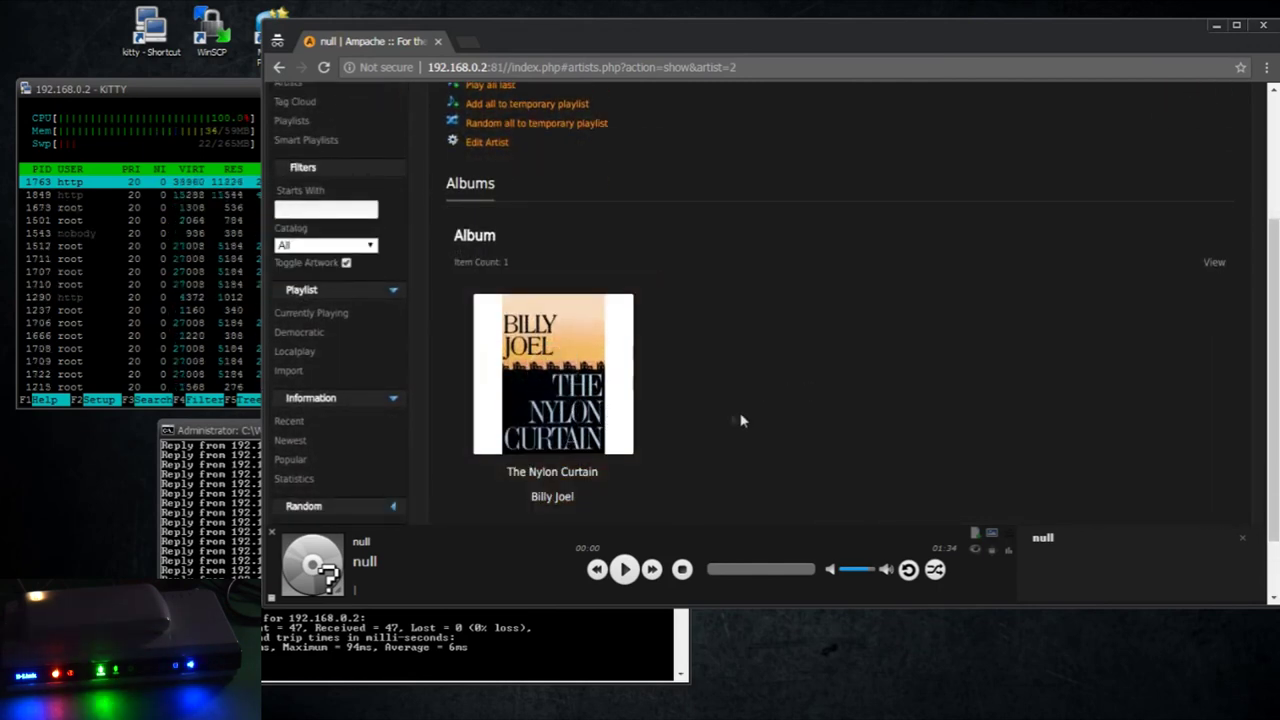
{"action": "scroll", "coordinate": [752, 402], "scroll_direction": "up", "scroll_amount": 5}
{"action": "mouse_move", "coordinate": [1222, 390]}
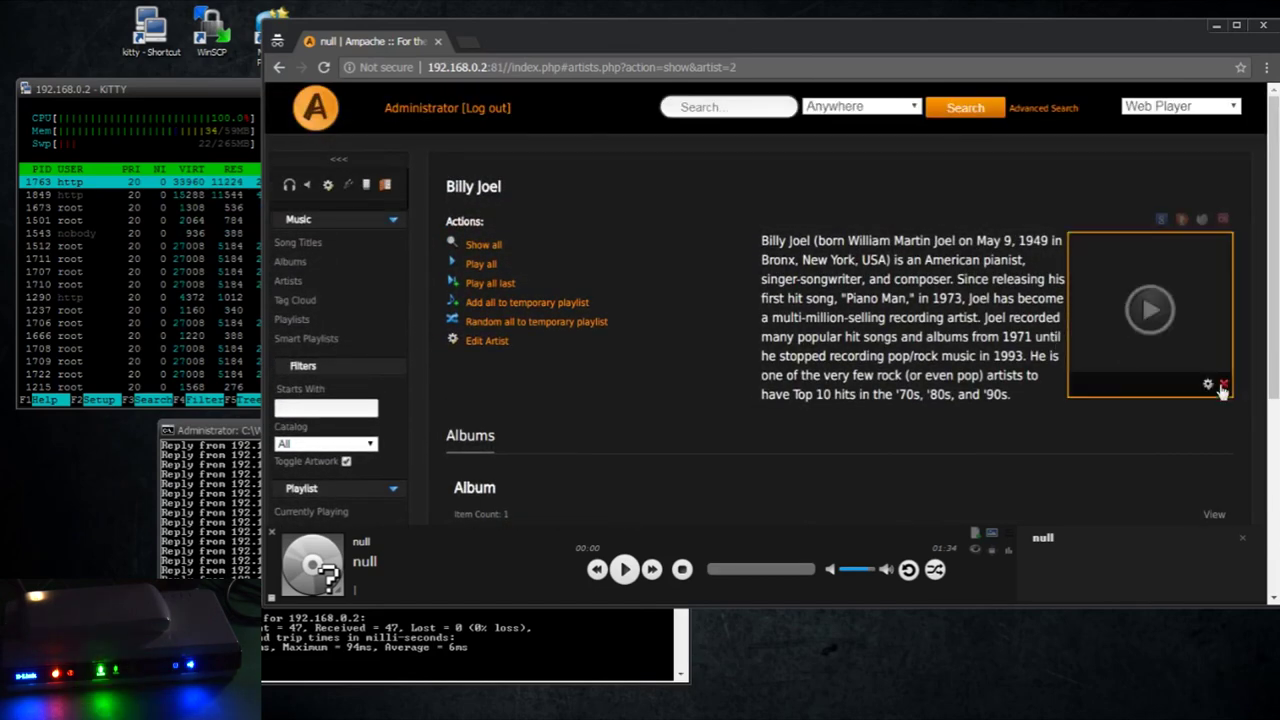
{"action": "left_click", "coordinate": [279, 69]}
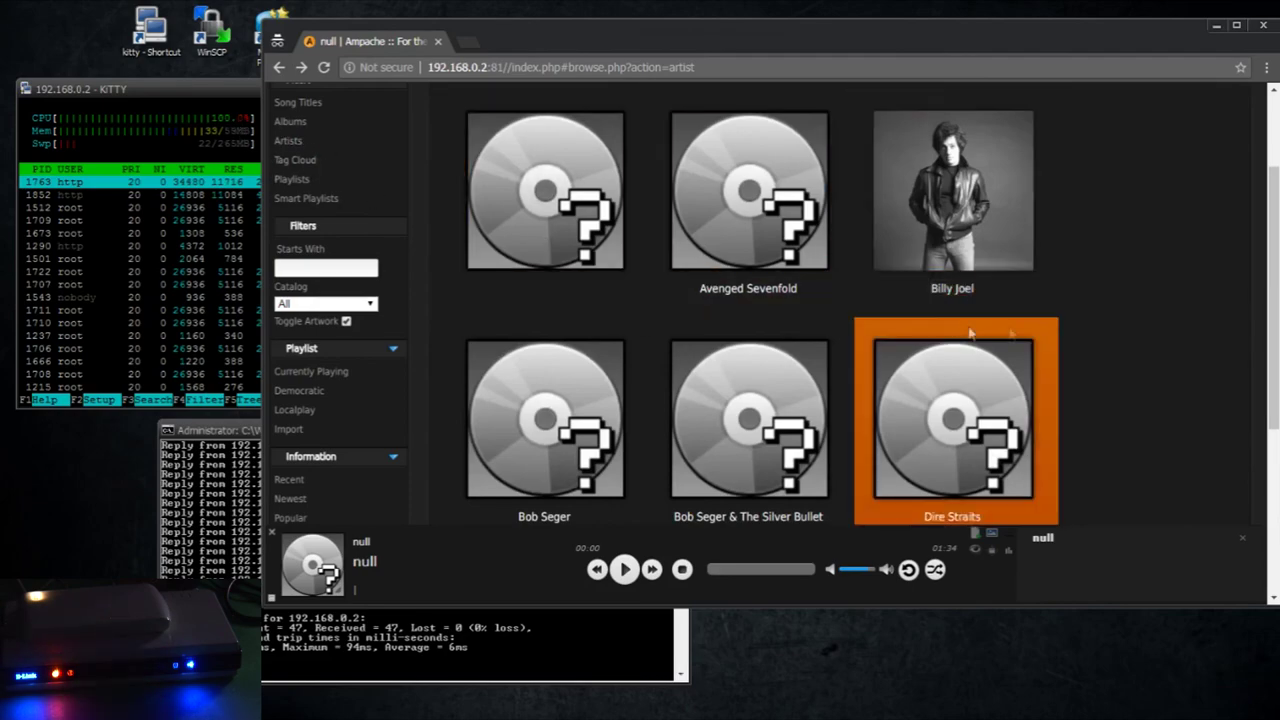
{"action": "scroll", "coordinate": [1000, 330], "scroll_direction": "up", "scroll_amount": 2}
Open the Dire Straits artist page and check the router's load in htop
{"action": "scroll", "coordinate": [1116, 327], "scroll_direction": "down", "scroll_amount": 4}
{"action": "scroll", "coordinate": [1116, 327], "scroll_direction": "up", "scroll_amount": 3}
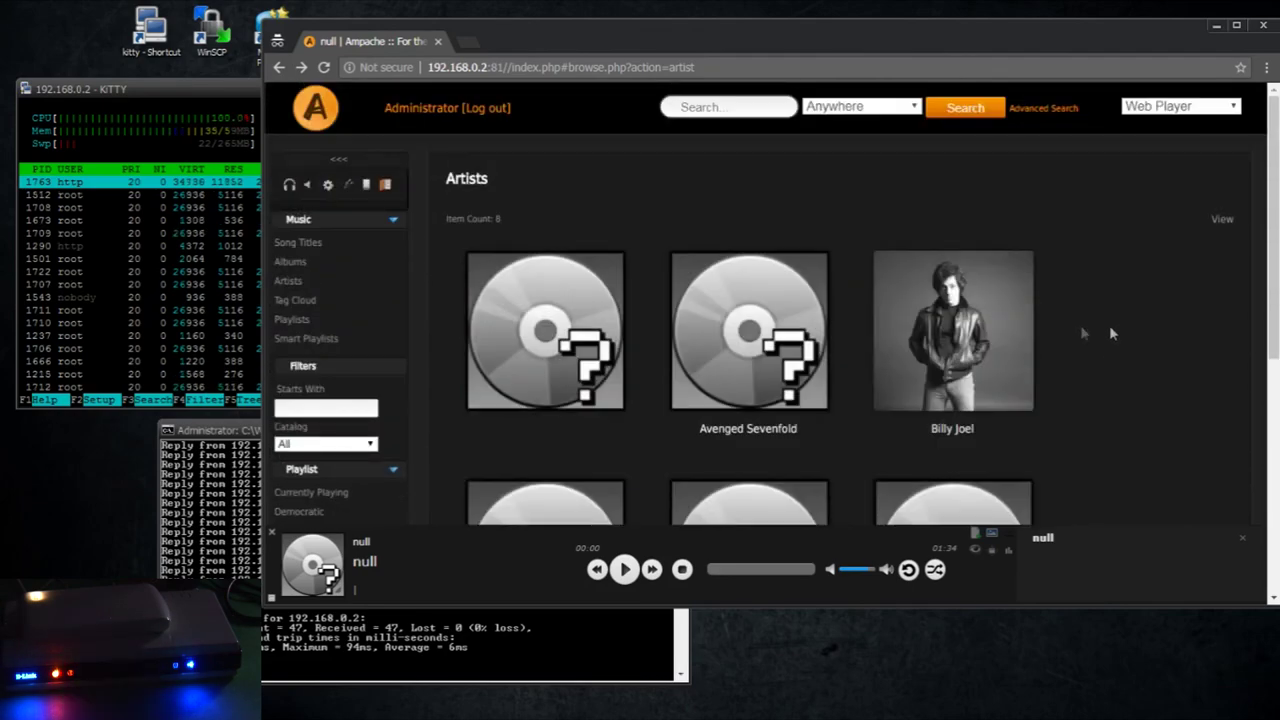
{"action": "scroll", "coordinate": [760, 330], "scroll_direction": "down", "scroll_amount": 2}
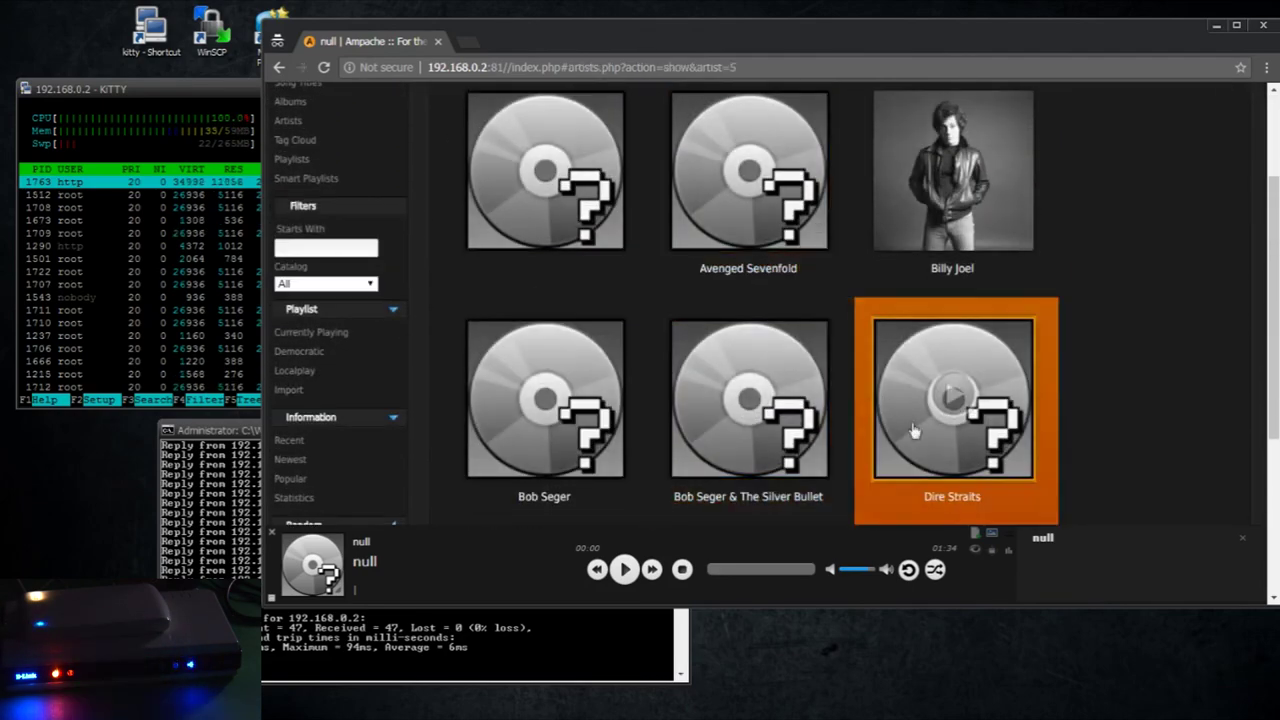
{"action": "left_click", "coordinate": [914, 429]}
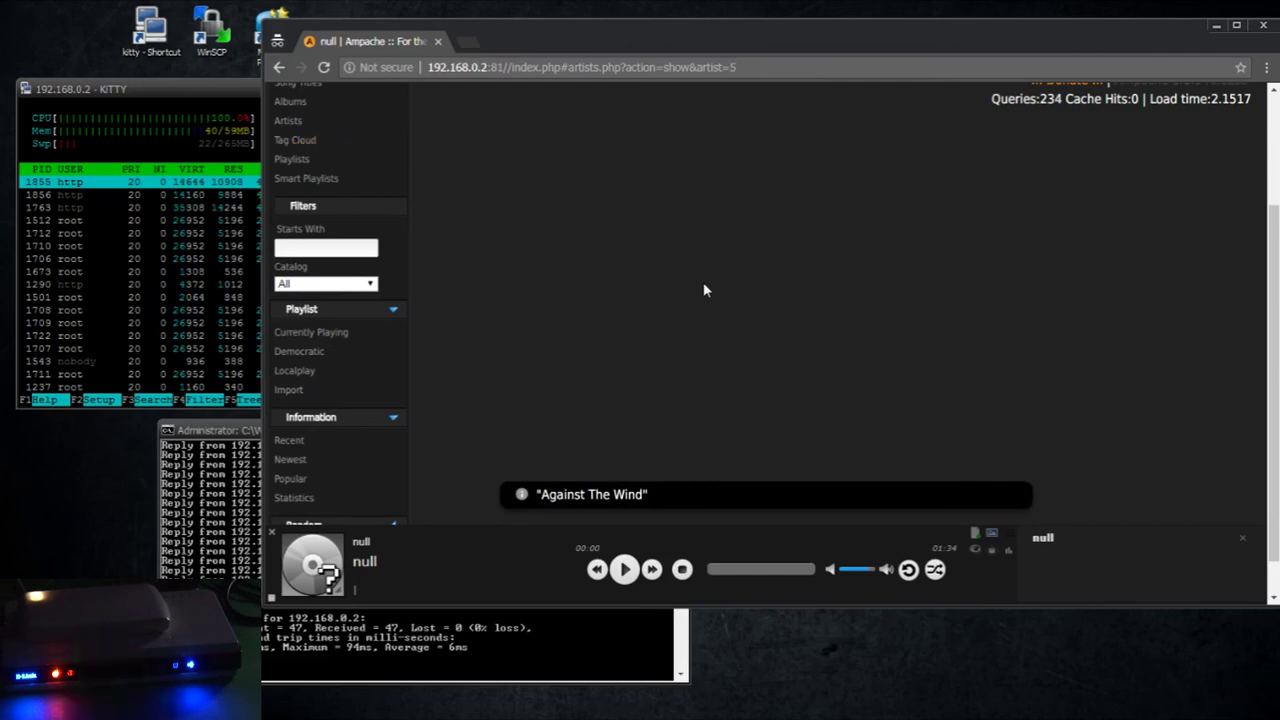
{"action": "scroll", "coordinate": [923, 294], "scroll_direction": "up", "scroll_amount": 2}
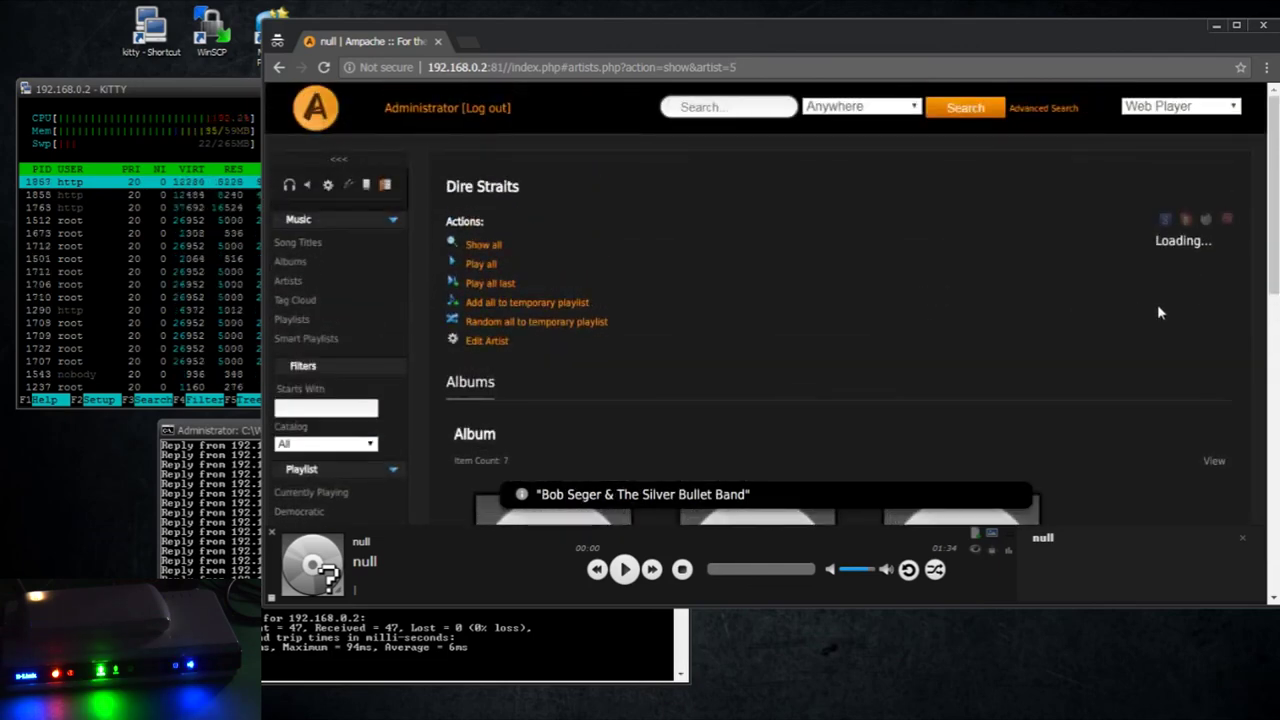
{"action": "left_click", "coordinate": [208, 97]}
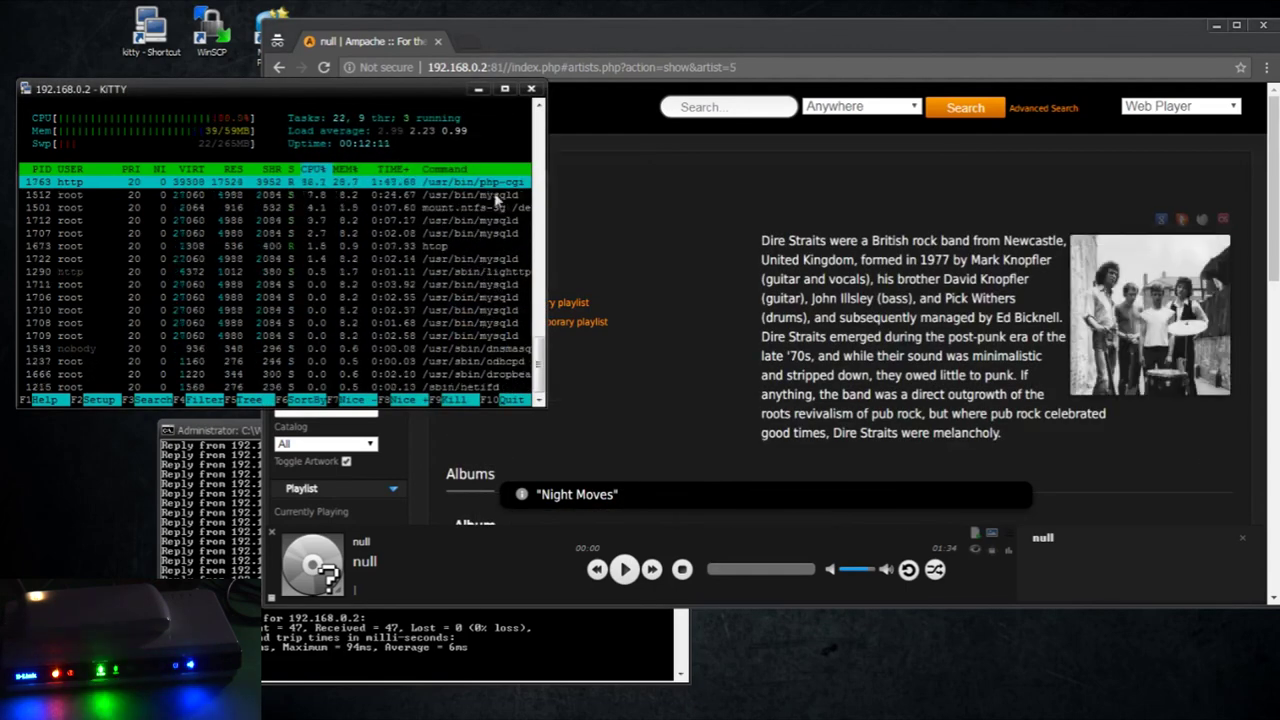
{"action": "left_click", "coordinate": [575, 187]}
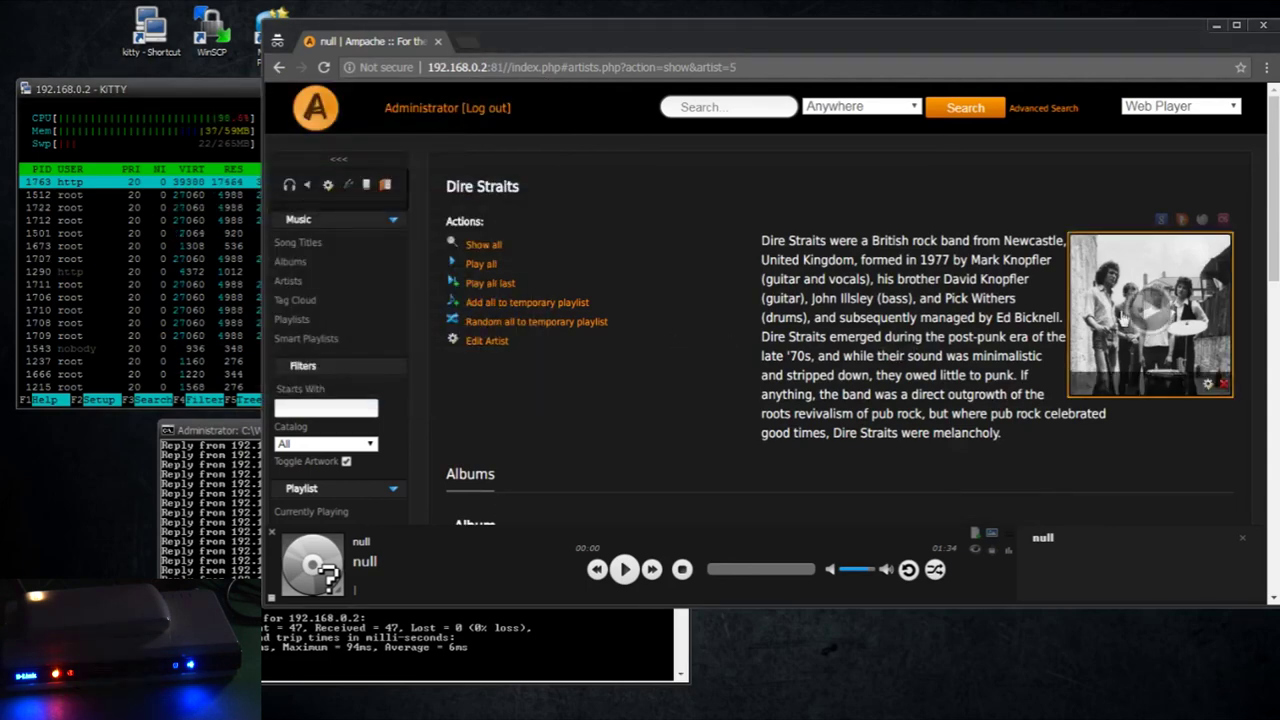
Fetch cover art for the album 1980 - Making Movies
{"action": "scroll", "coordinate": [700, 330], "scroll_direction": "down", "scroll_amount": 4}
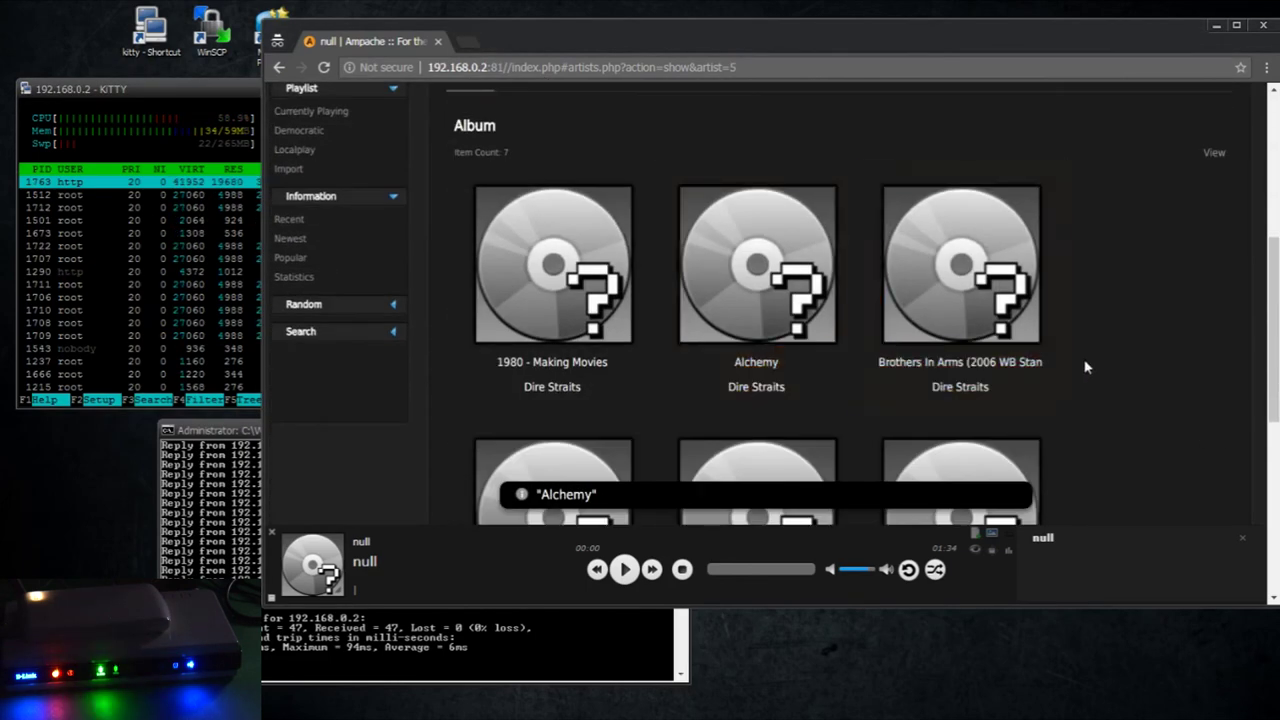
{"action": "mouse_move", "coordinate": [523, 313]}
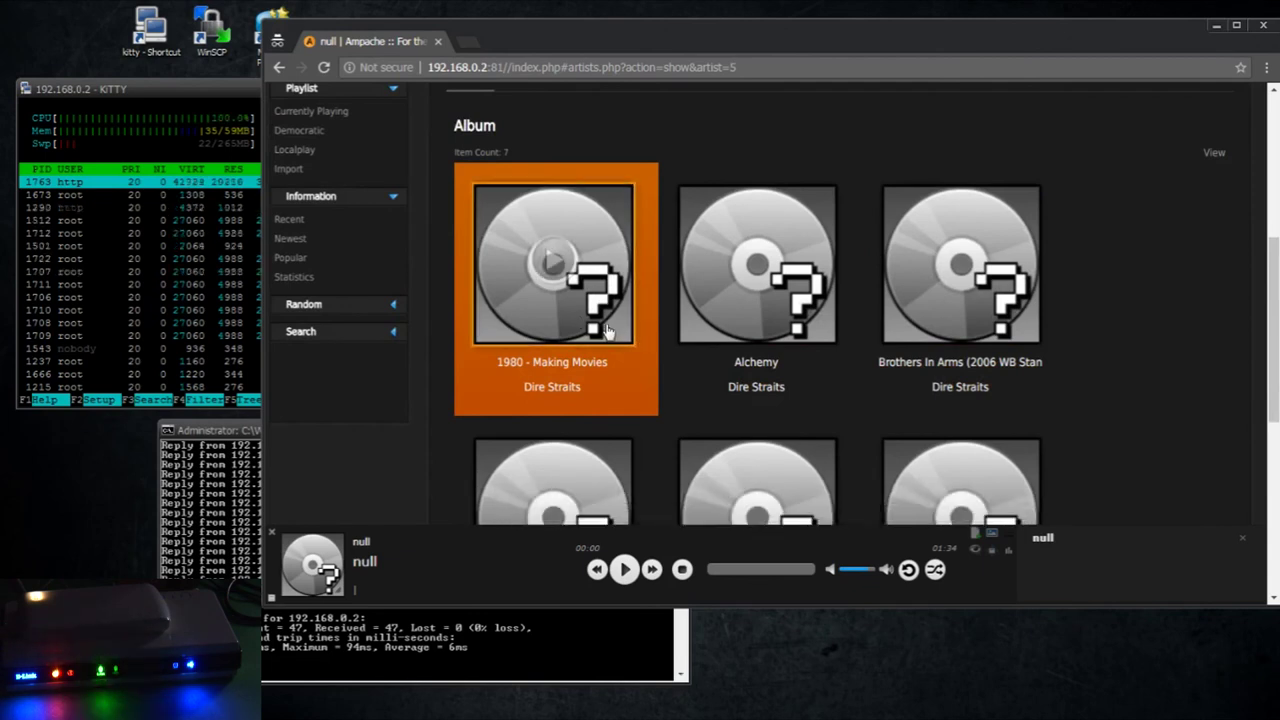
{"action": "left_click", "coordinate": [605, 330]}
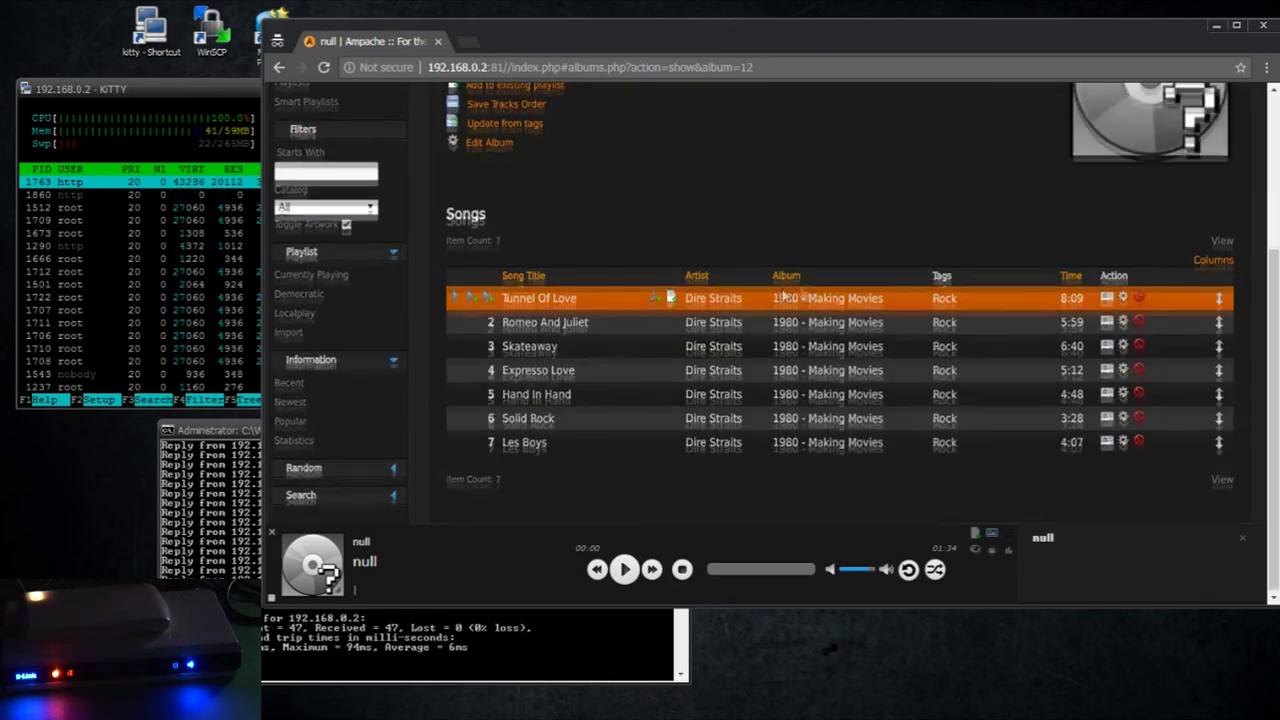
{"action": "mouse_move", "coordinate": [1212, 390]}
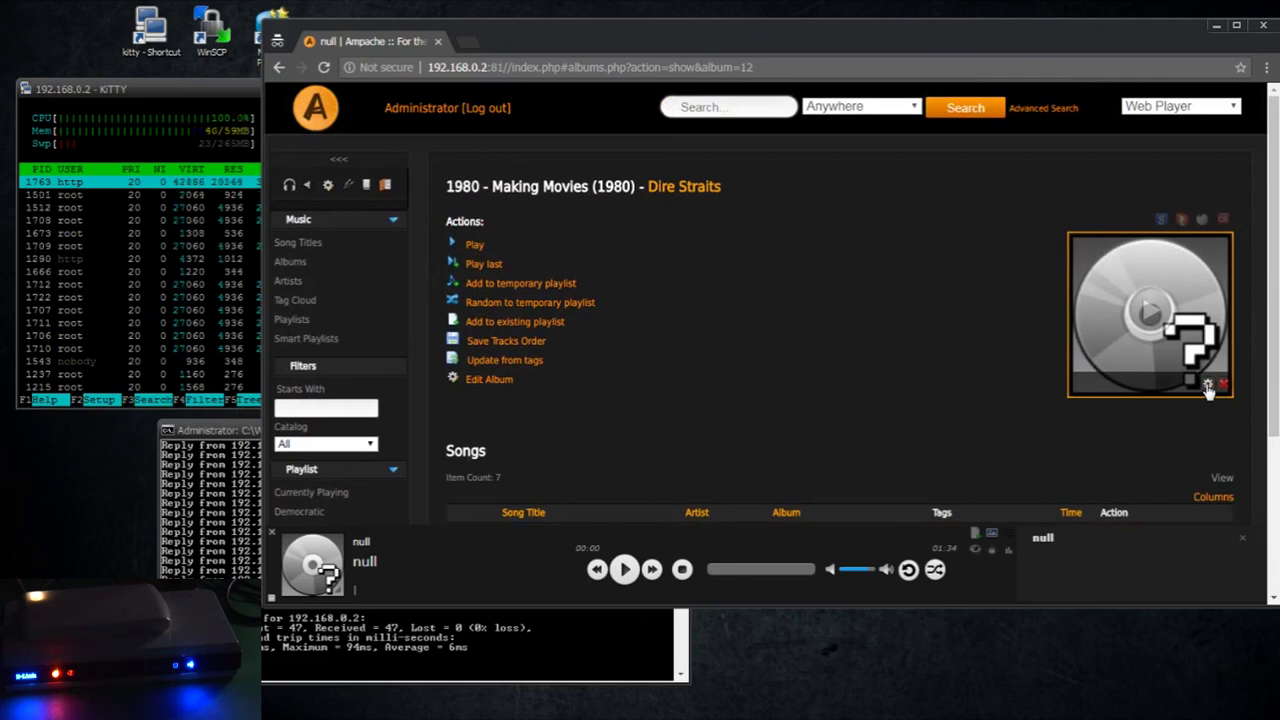
{"action": "left_click", "coordinate": [1208, 386]}
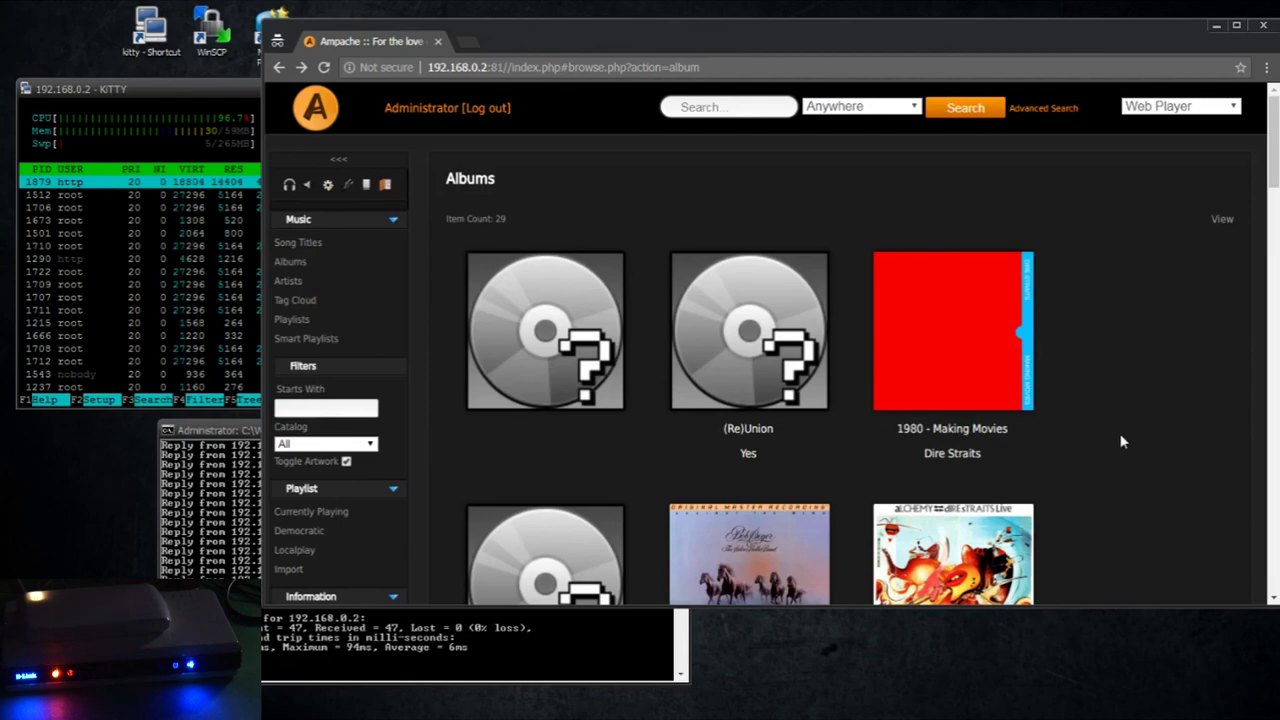
Scroll through the Albums grid to check artwork, then back to the top
{"action": "scroll", "coordinate": [1136, 424], "scroll_direction": "down", "scroll_amount": 5}
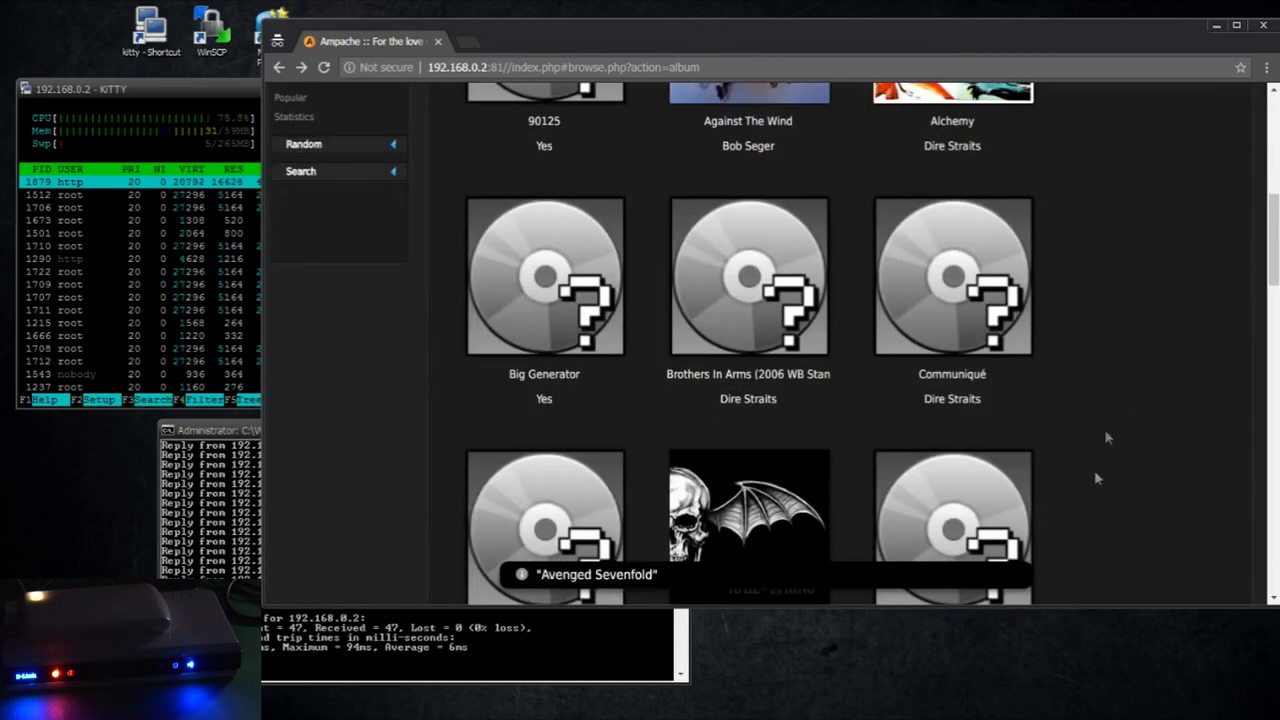
{"action": "scroll", "coordinate": [1104, 470], "scroll_direction": "down", "scroll_amount": 10}
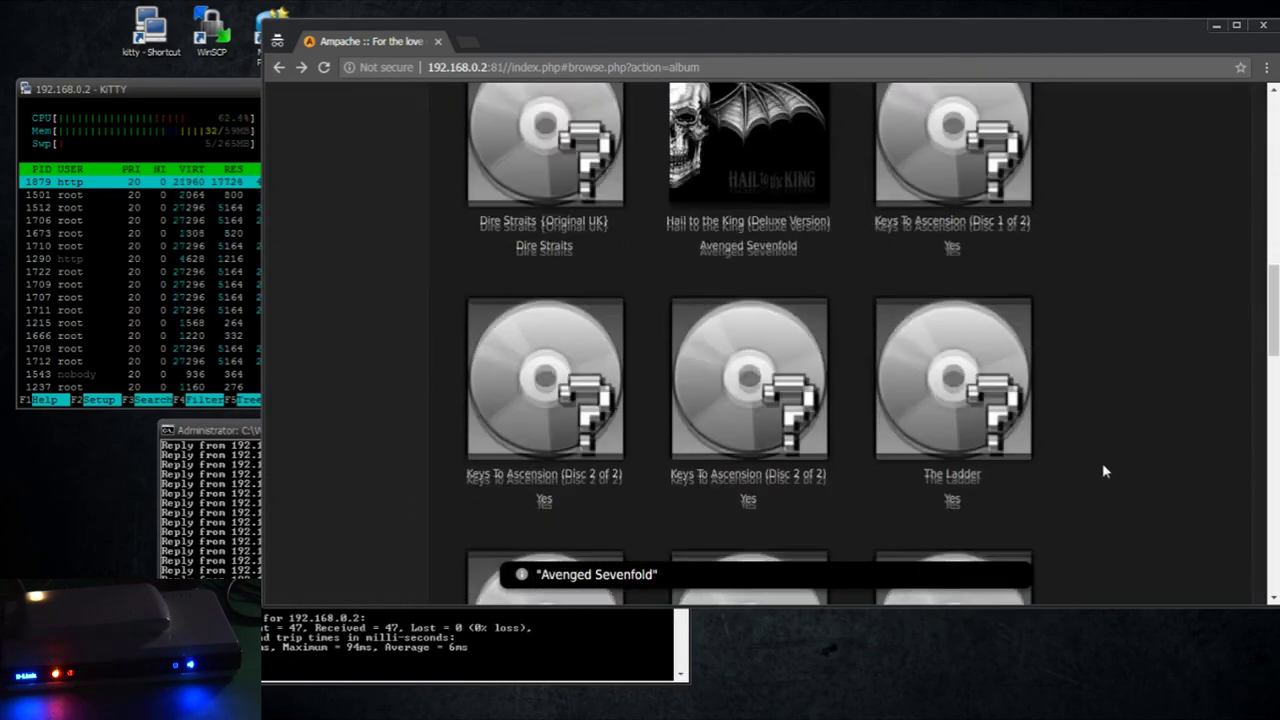
{"action": "scroll", "coordinate": [1102, 463], "scroll_direction": "down", "scroll_amount": 5}
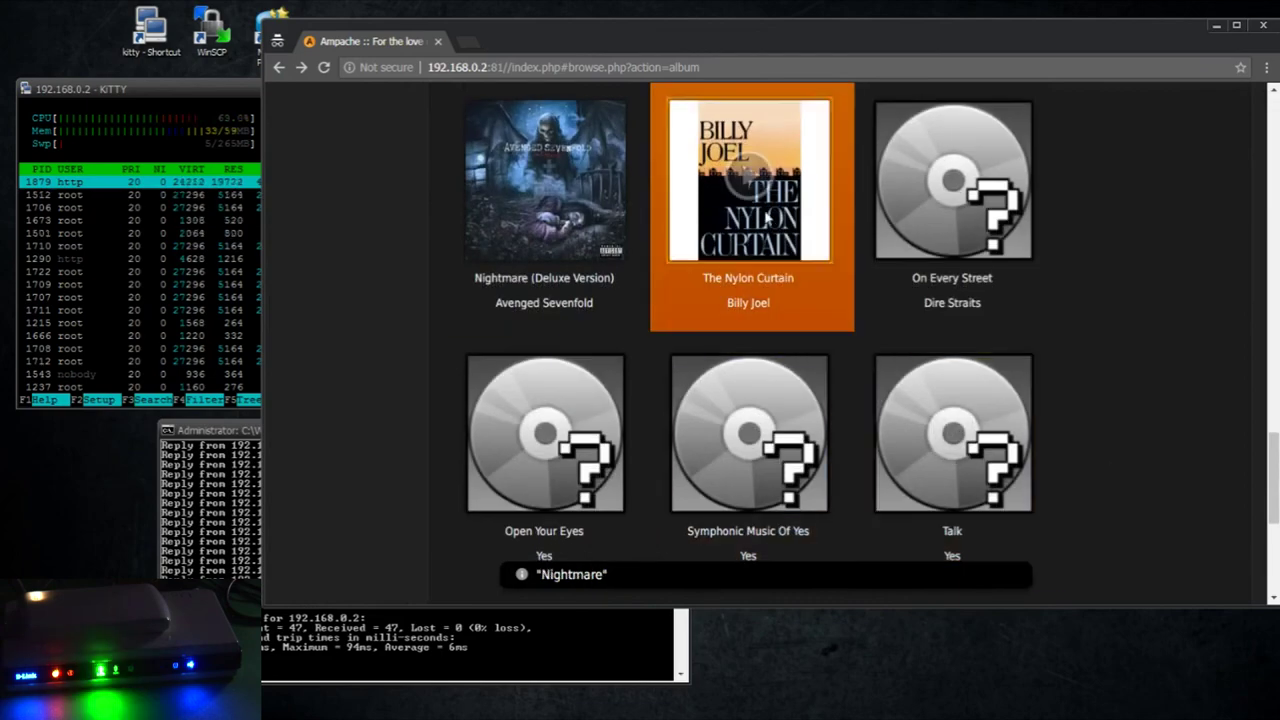
{"action": "scroll", "coordinate": [1130, 370], "scroll_direction": "up", "scroll_amount": 20}
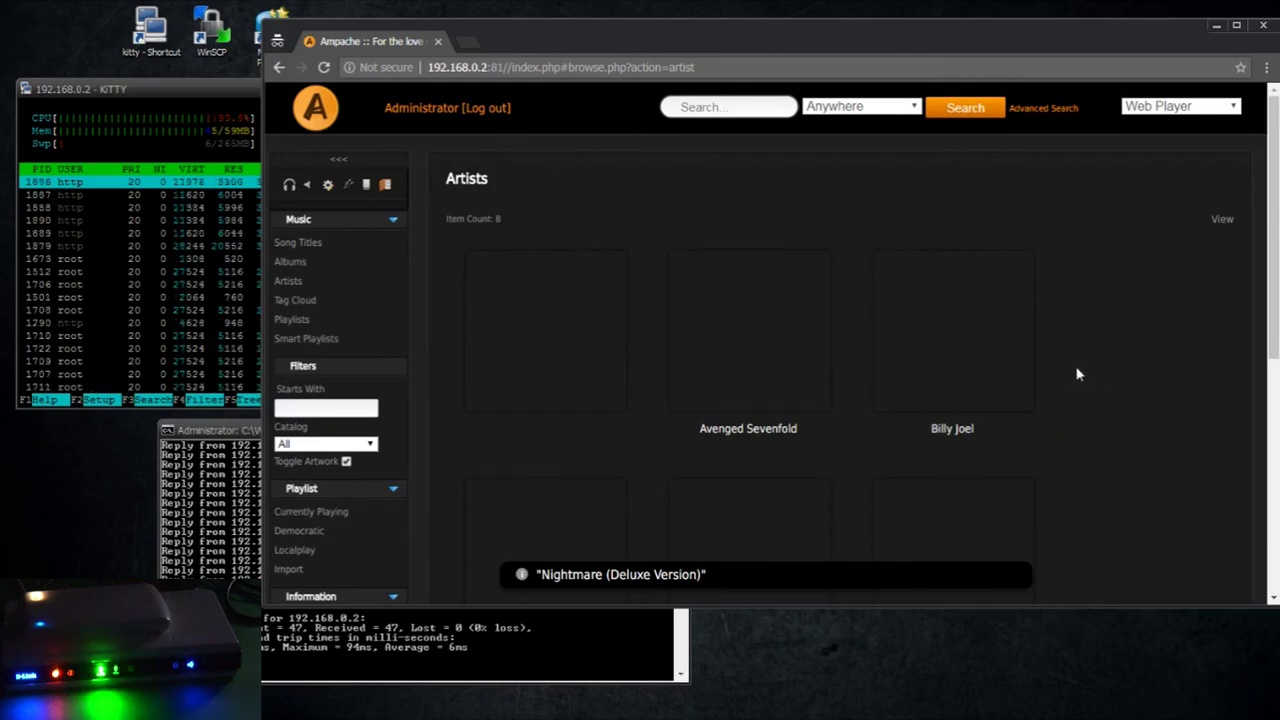
{"action": "scroll", "coordinate": [1077, 368], "scroll_direction": "down", "scroll_amount": 3}
{"action": "scroll", "coordinate": [1076, 363], "scroll_direction": "up", "scroll_amount": 3}
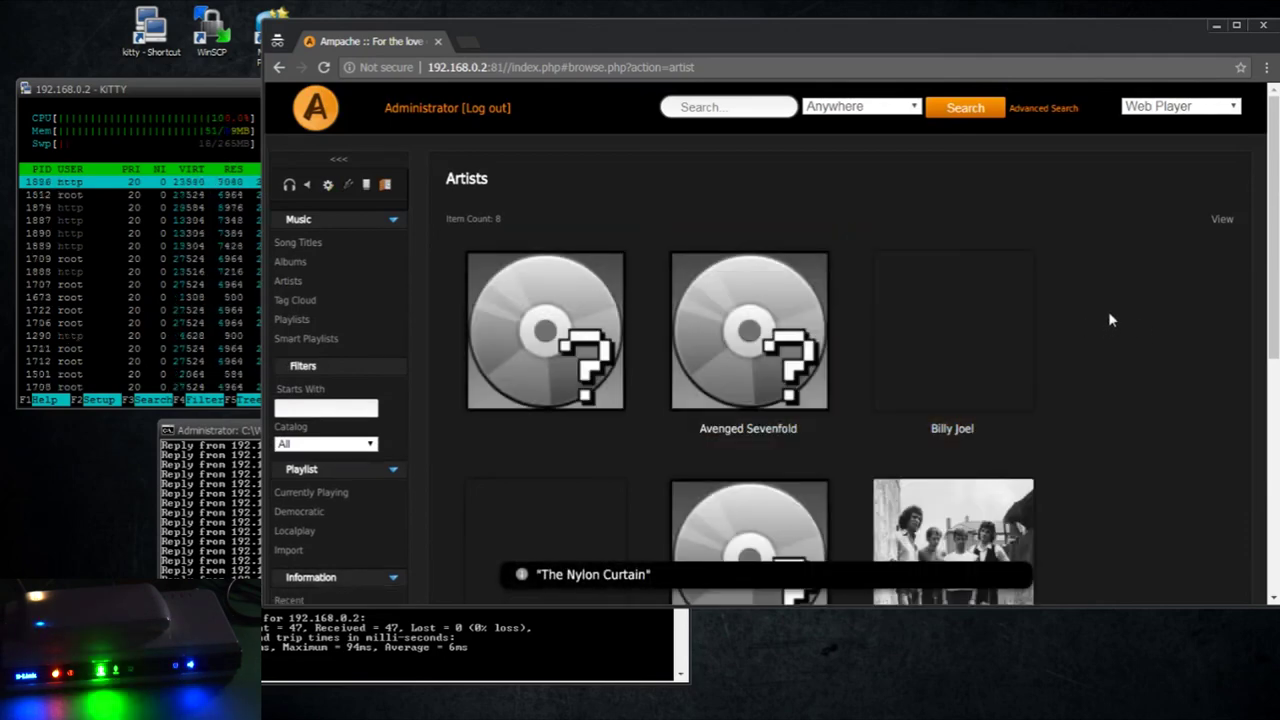
{"action": "scroll", "coordinate": [1108, 320], "scroll_direction": "down", "scroll_amount": 5}
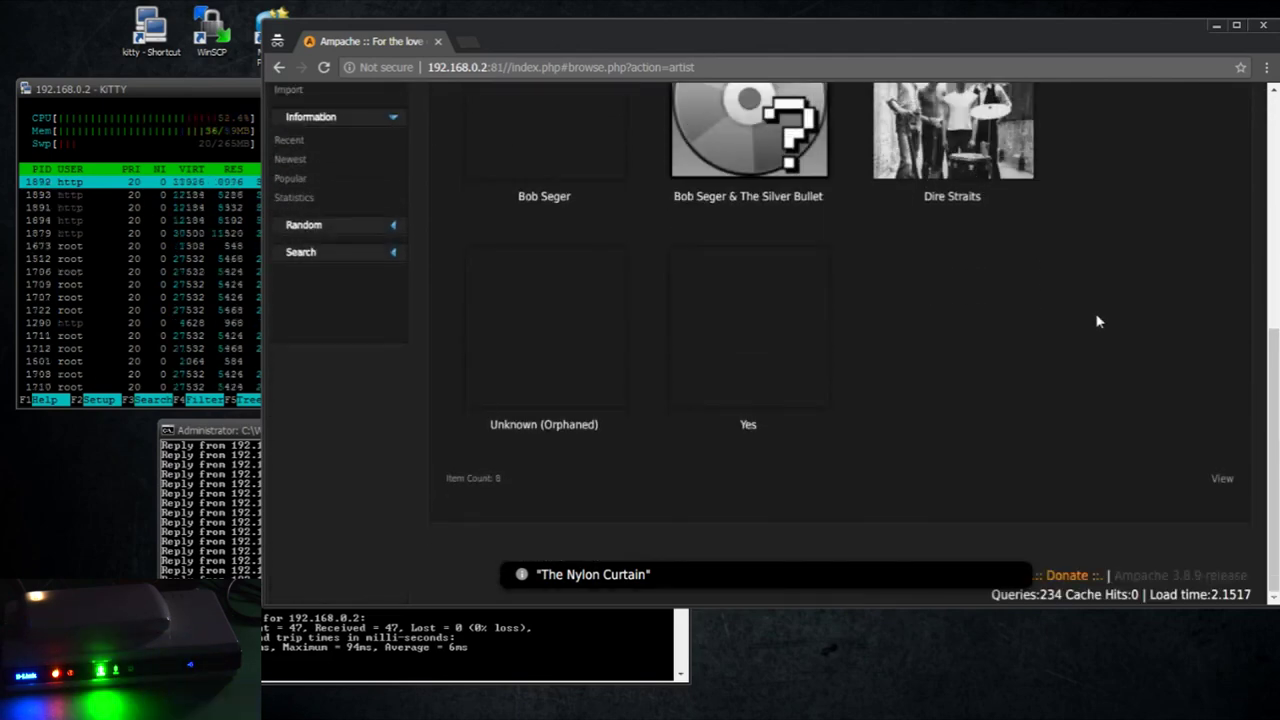
{"action": "scroll", "coordinate": [1097, 321], "scroll_direction": "up", "scroll_amount": 3}
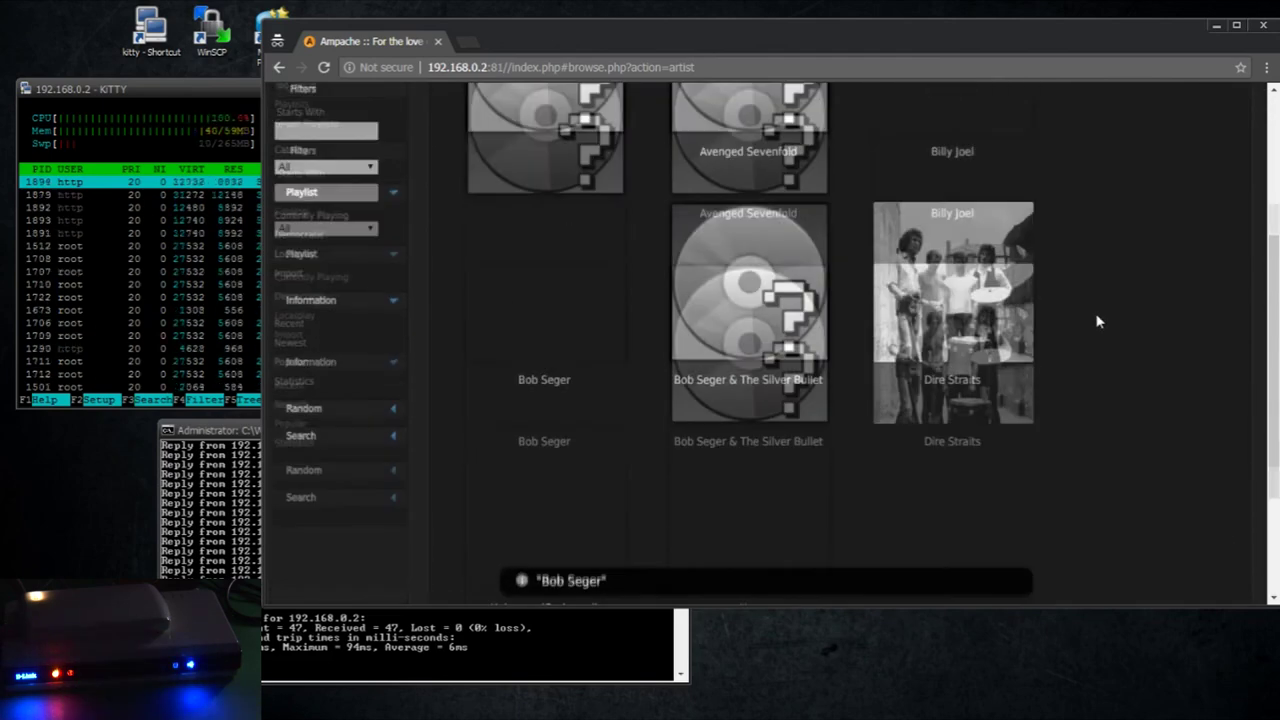
{"action": "scroll", "coordinate": [1097, 320], "scroll_direction": "down", "scroll_amount": 1}
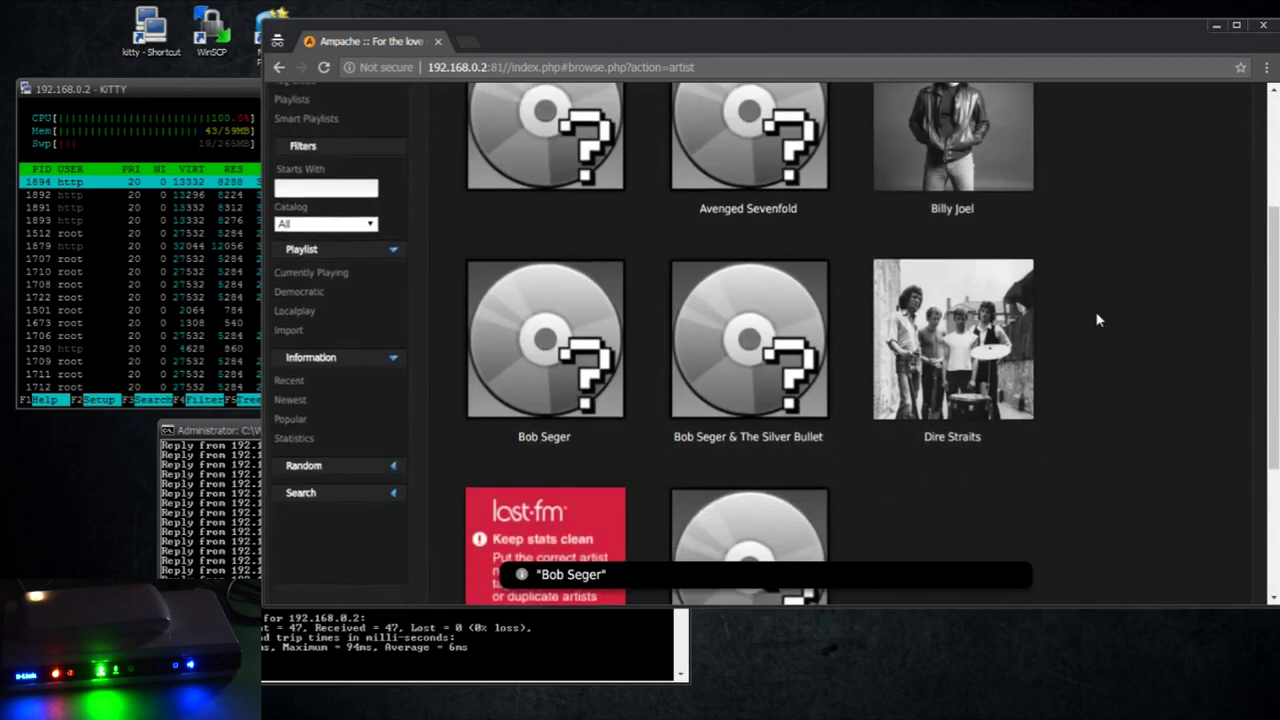
{"action": "scroll", "coordinate": [946, 330], "scroll_direction": "up", "scroll_amount": 3}
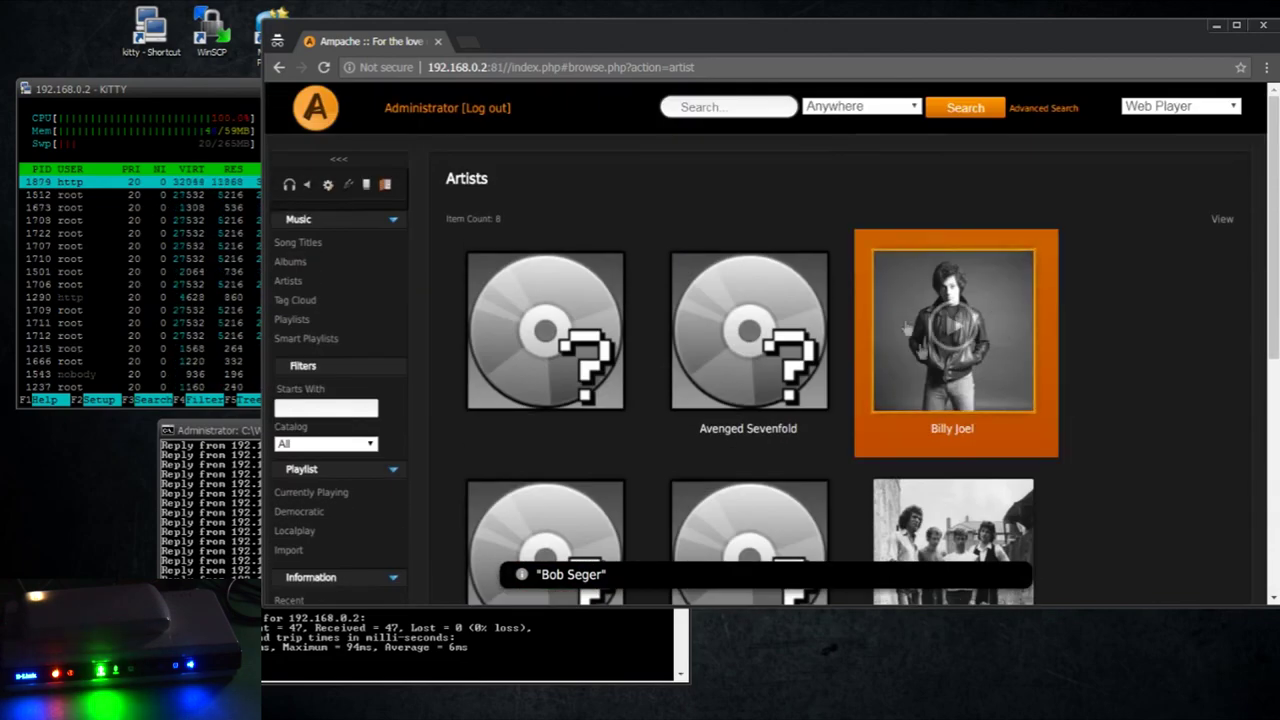
{"action": "scroll", "coordinate": [905, 327], "scroll_direction": "down", "scroll_amount": 2}
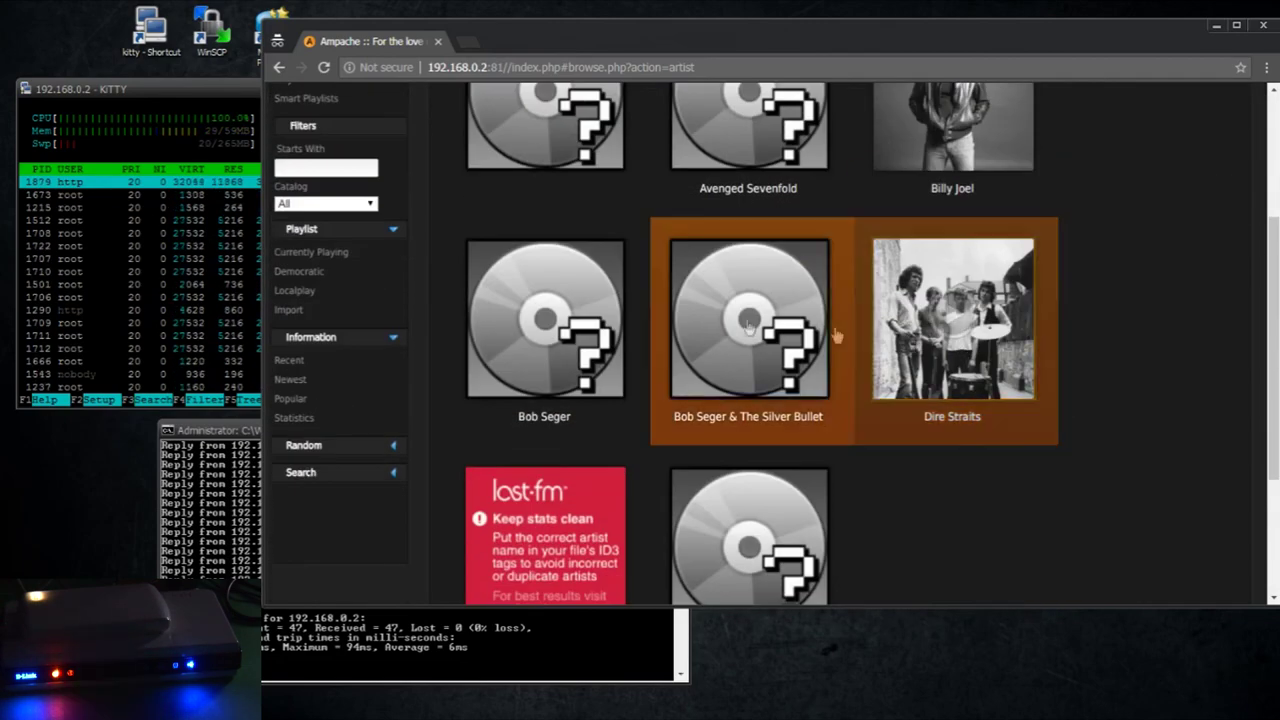
{"action": "scroll", "coordinate": [629, 345], "scroll_direction": "up", "scroll_amount": 2}
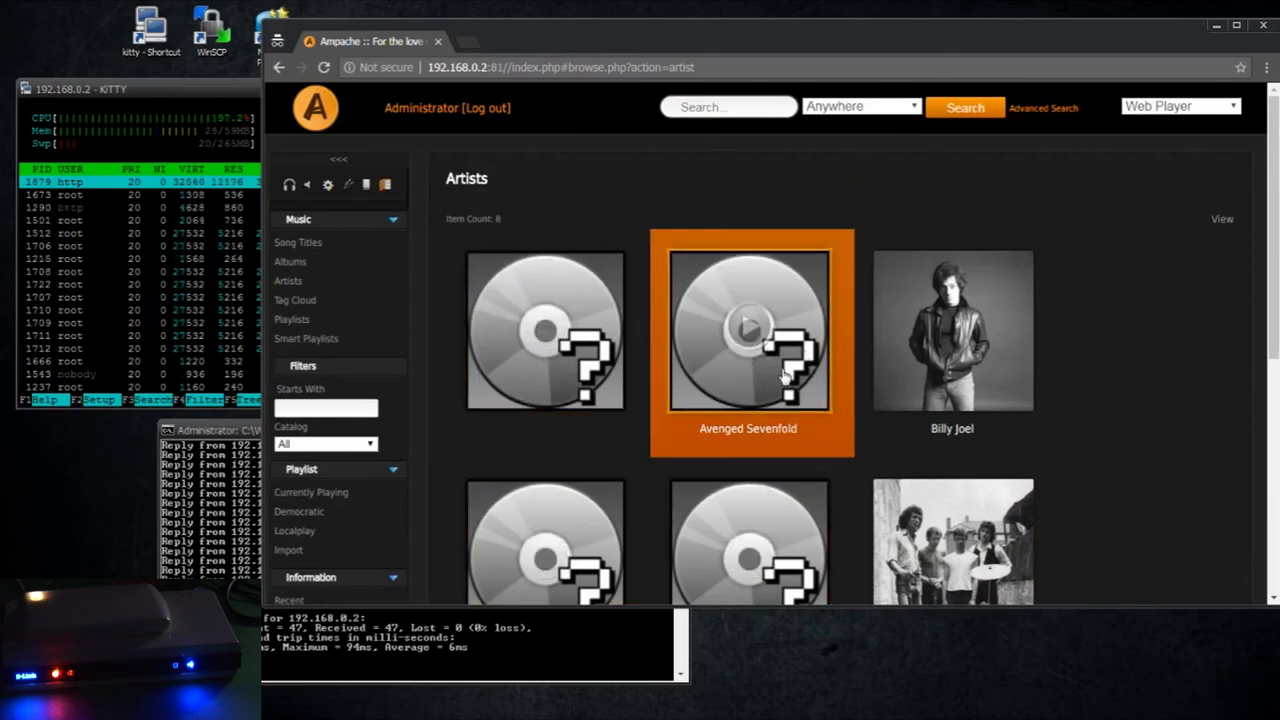
{"action": "left_click", "coordinate": [497, 397]}
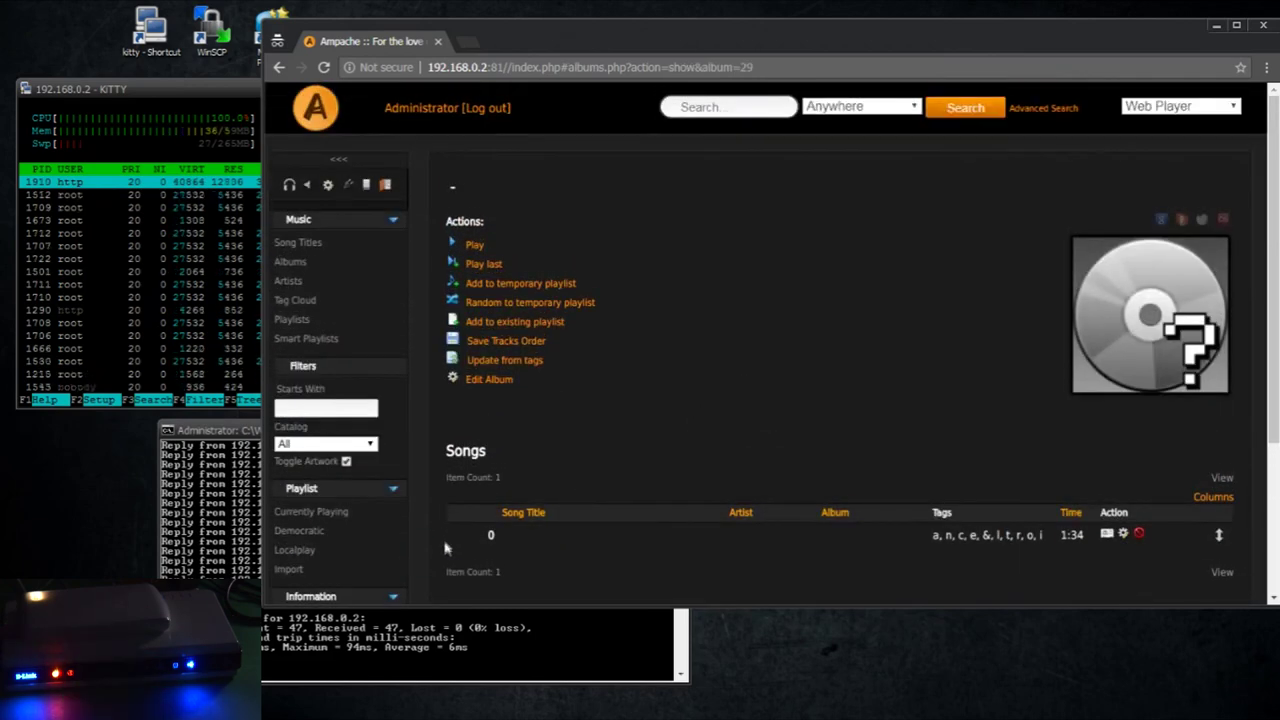